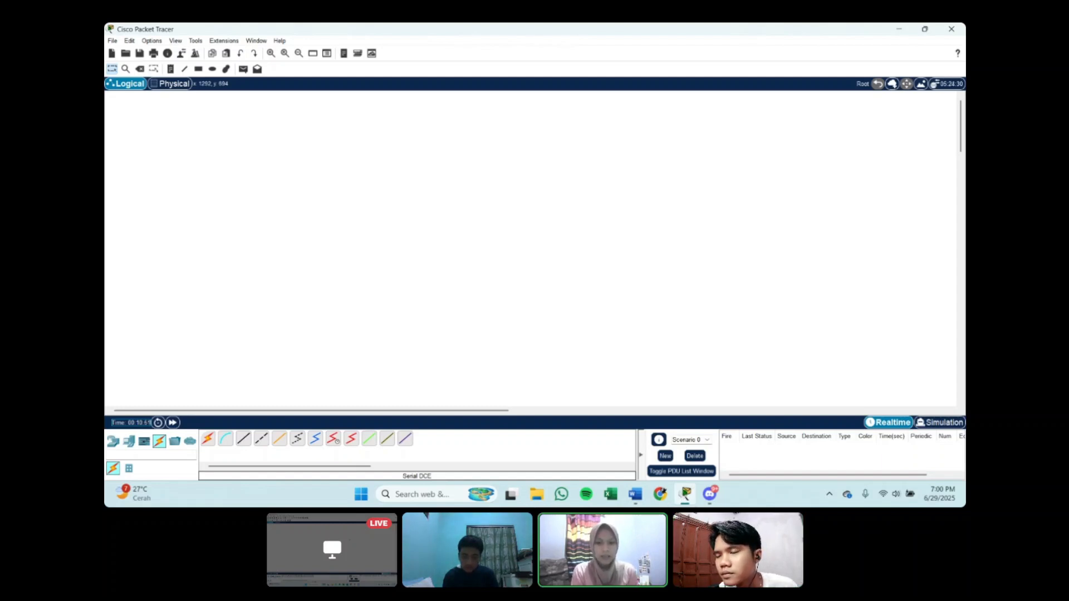
Step: Switch to the subnetting document in Word and review its network ranges and PC addressing table
click(635, 495)
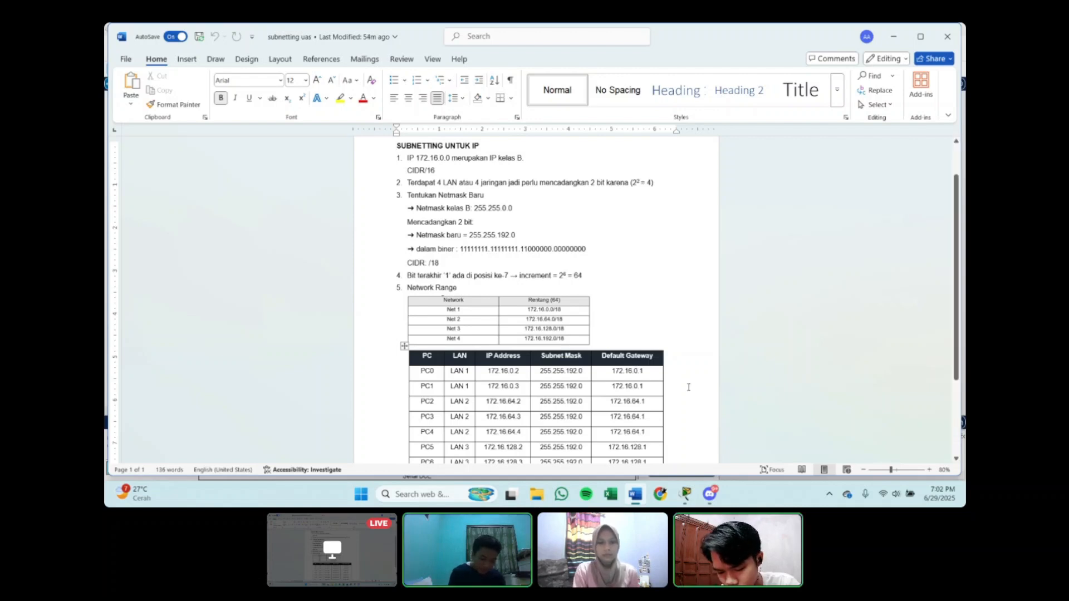
scroll(641, 365, down, 3)
scroll(645, 365, down, 1)
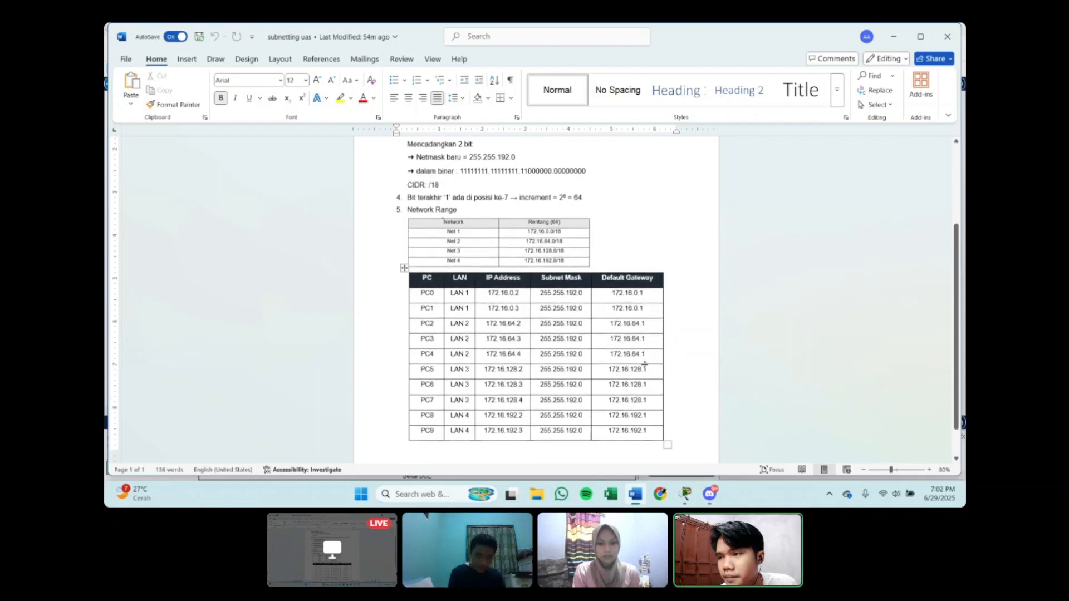
ctrl+scroll(591, 301, up, 2)
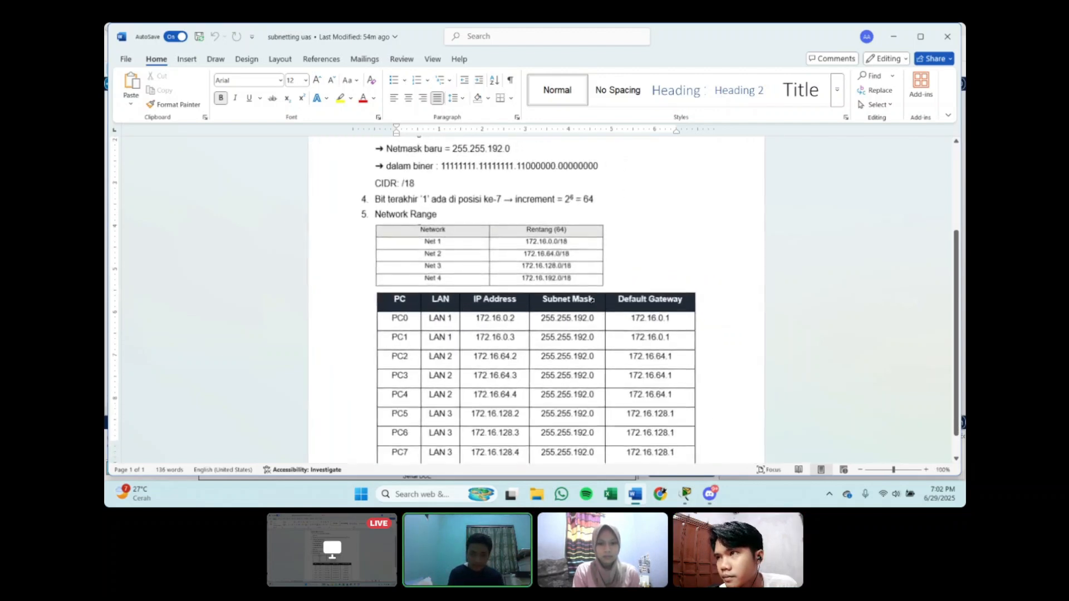
scroll(593, 300, down, 2)
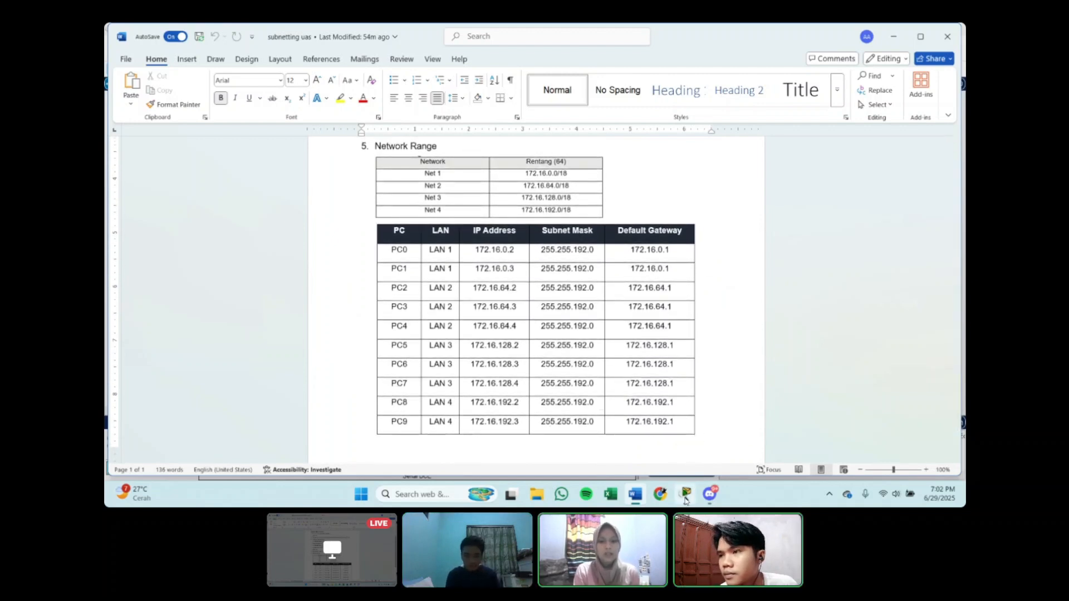
Step: Switch to Cisco Packet Tracer and place four 2811 routers in a row across the upper workspace
mouse_move(686, 500)
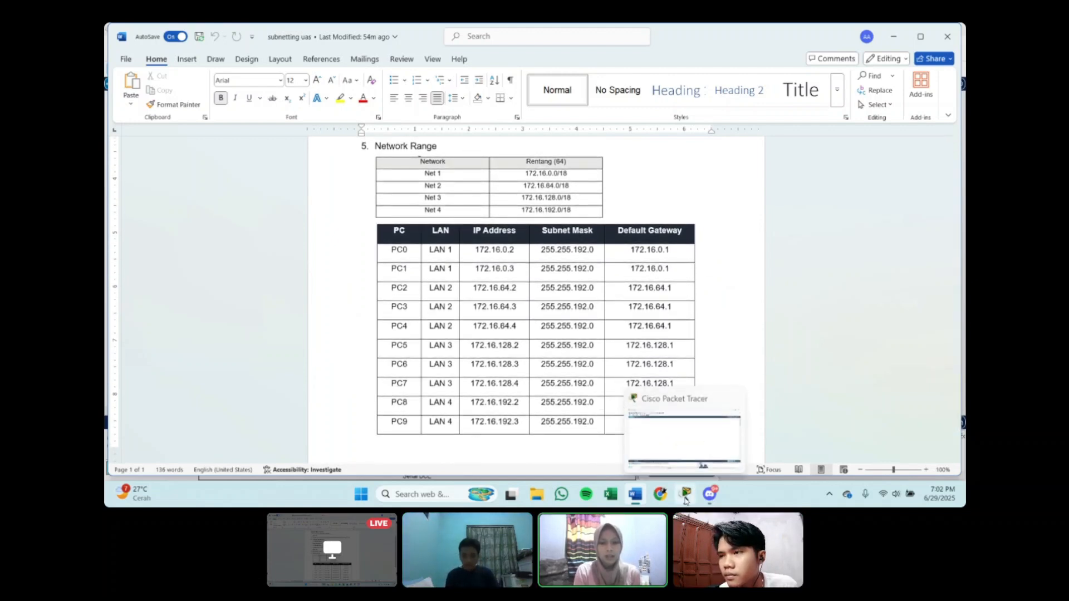
click(686, 496)
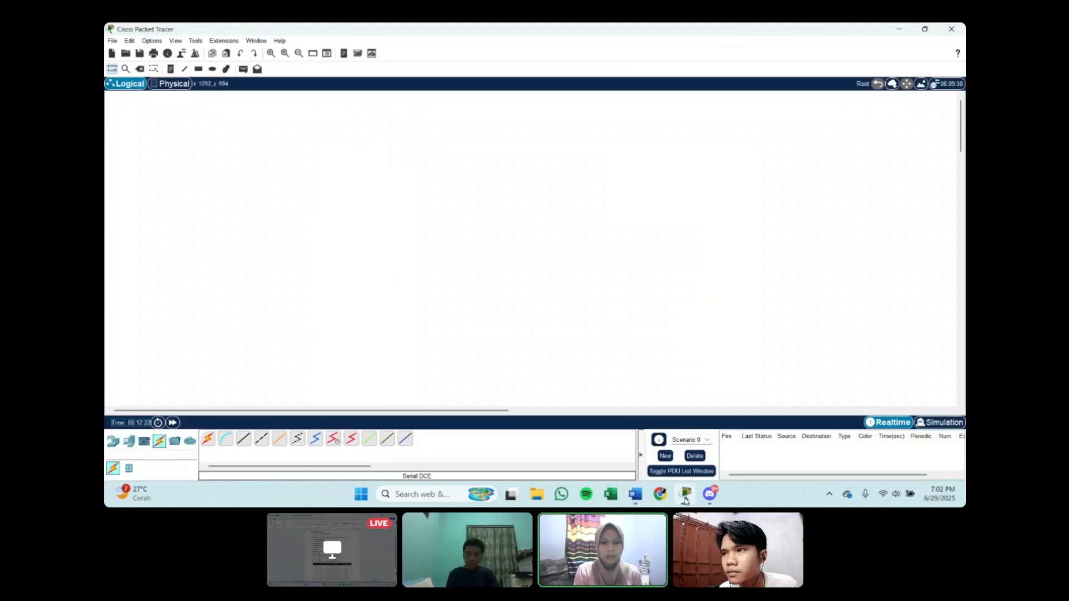
click(113, 441)
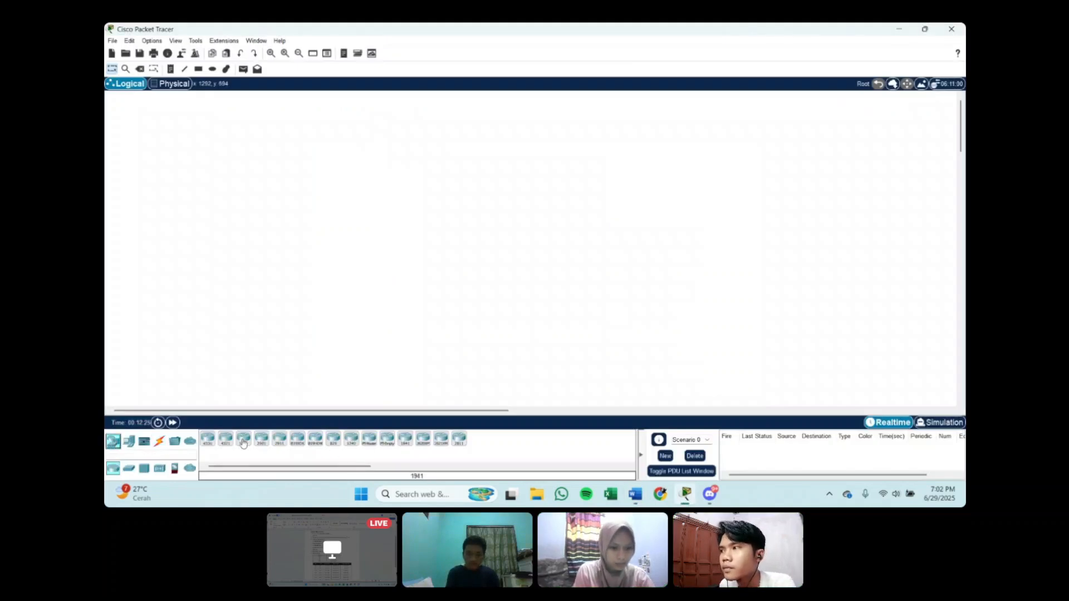
drag(464, 441, 359, 181)
drag(462, 441, 445, 186)
drag(460, 442, 522, 187)
drag(458, 442, 615, 181)
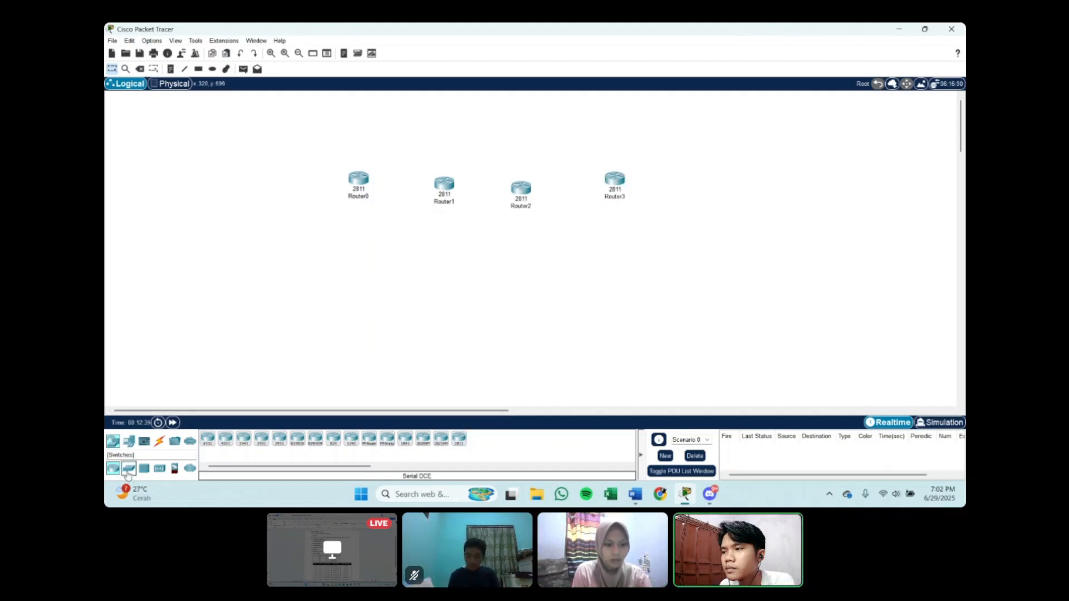
Step: Place four 2960-24TT switches in a row, one below each router
click(128, 468)
drag(207, 442, 360, 271)
drag(208, 441, 442, 274)
drag(208, 441, 523, 276)
drag(213, 444, 616, 282)
Step: Place ten PC-PT end devices, PC0 to PC9, in a row below the switches
click(129, 441)
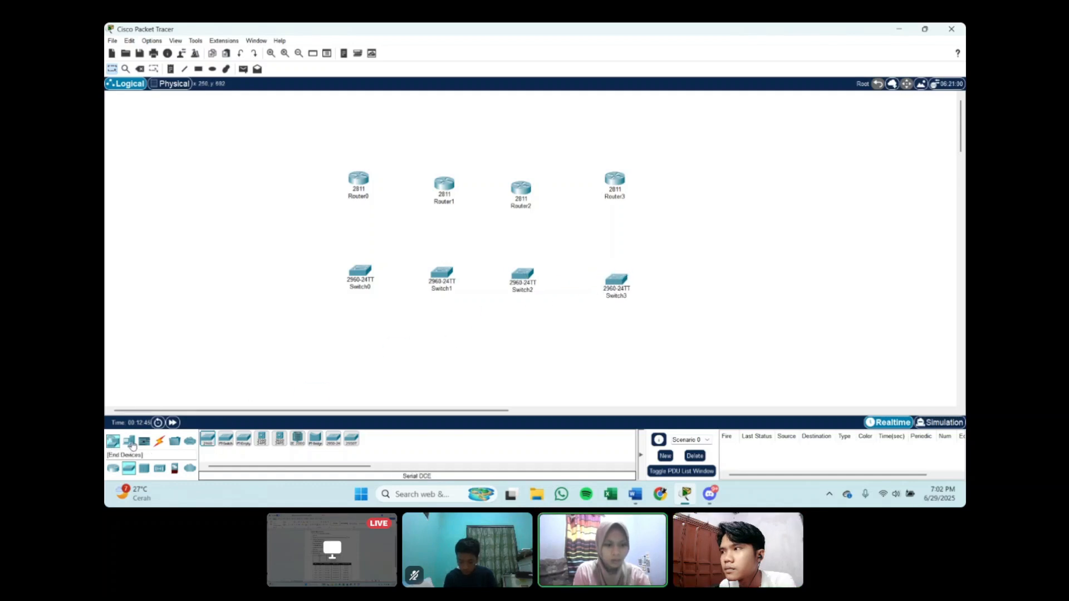
drag(208, 439, 383, 367)
drag(344, 363, 375, 363)
drag(208, 439, 424, 370)
drag(208, 440, 503, 368)
drag(207, 440, 628, 363)
drag(207, 439, 715, 359)
Step: Arrange Router0 and Switch0 above PC0 and PC1, and Router1 and Switch1 above PC2, PC3 and PC4, as two LAN groups
drag(367, 181, 309, 145)
drag(360, 272, 300, 227)
drag(275, 364, 262, 321)
drag(323, 363, 327, 319)
drag(444, 184, 407, 141)
drag(442, 271, 407, 228)
drag(375, 363, 378, 319)
drag(423, 366, 411, 367)
drag(455, 362, 437, 316)
Step: Arrange Router2 and Switch2 above PC5, PC6 and PC7, and Router3 and Switch3 above PC8 and PC9
drag(518, 190, 499, 143)
drag(522, 274, 497, 224)
drag(502, 365, 472, 319)
drag(550, 365, 500, 364)
drag(584, 366, 530, 317)
drag(613, 176, 589, 137)
drag(616, 278, 591, 219)
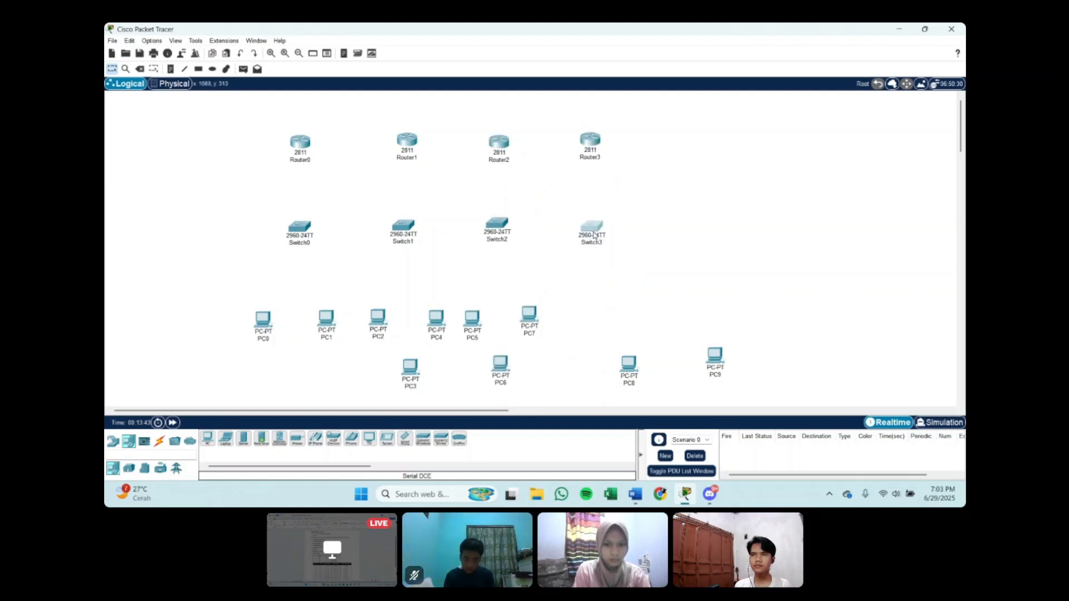
drag(629, 363, 571, 318)
drag(719, 357, 631, 316)
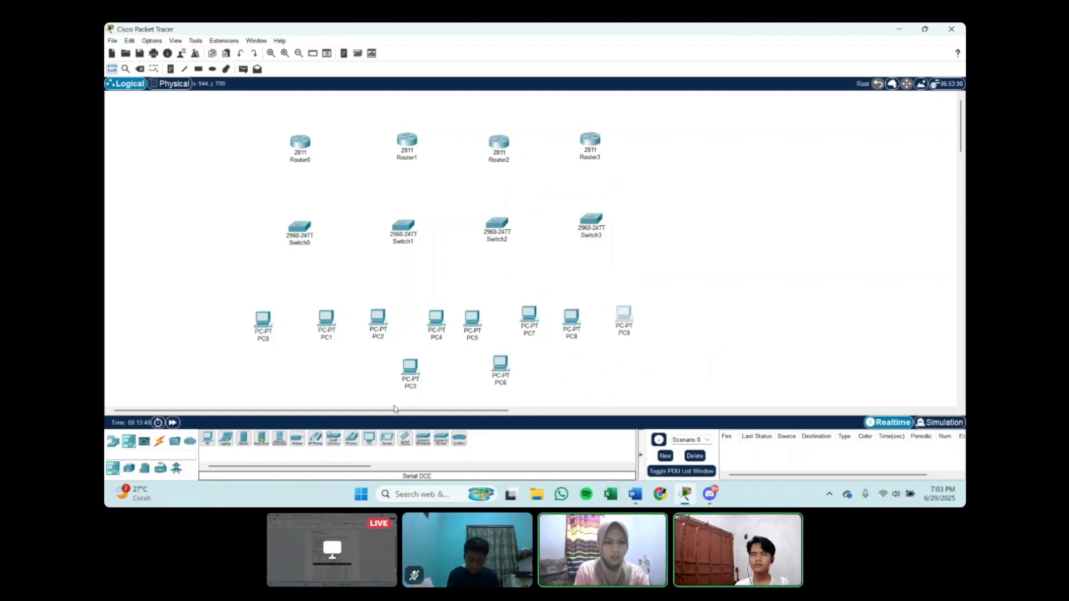
Step: Connect Switch0 to PC0 and PC1 using the automatic connection type
click(160, 441)
click(207, 443)
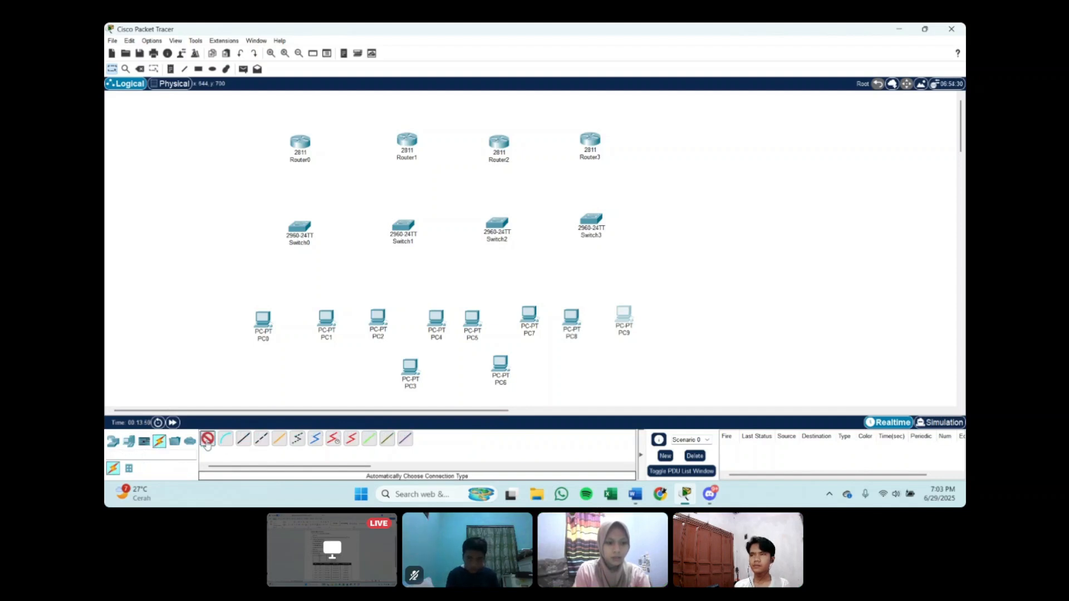
click(300, 225)
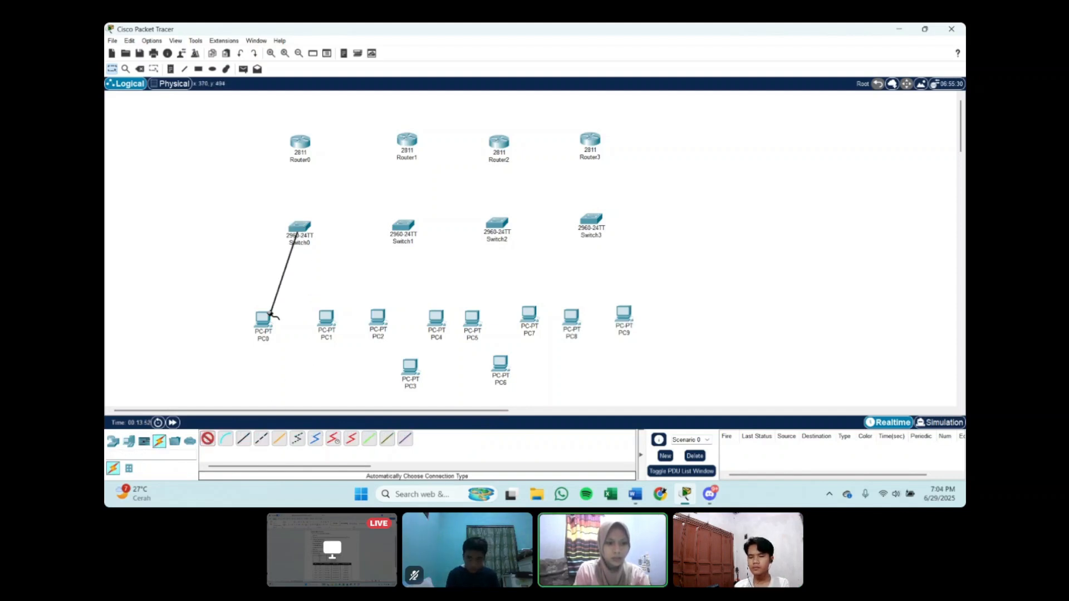
click(262, 329)
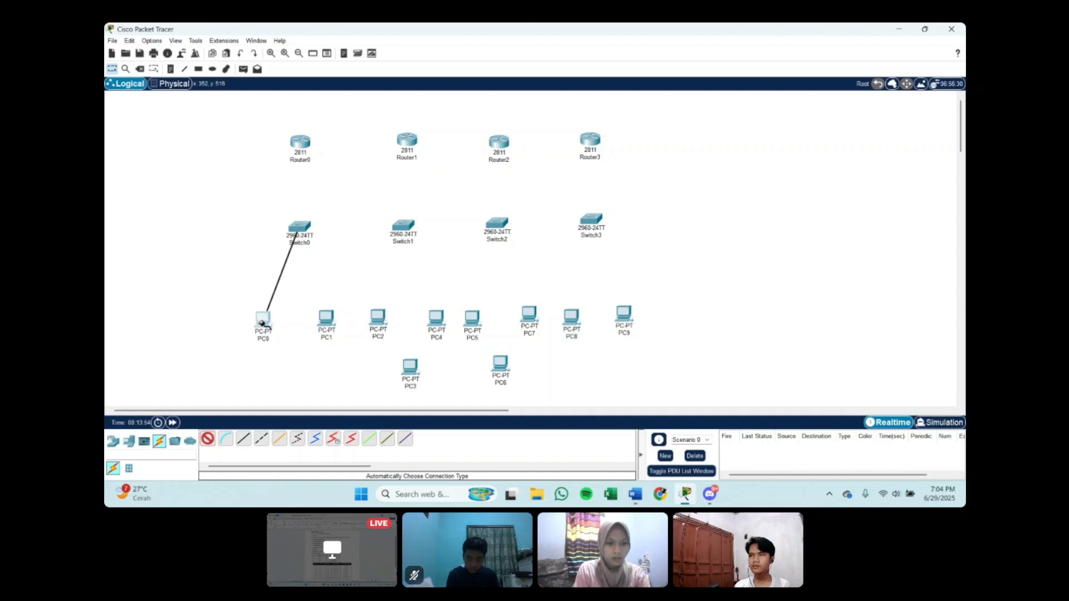
click(207, 439)
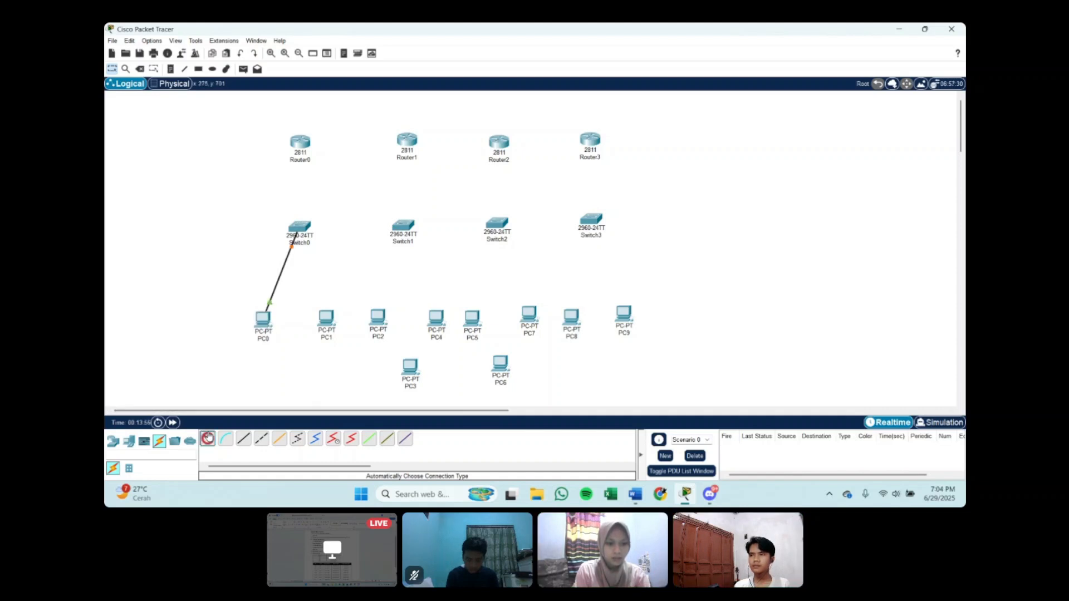
click(300, 226)
click(326, 318)
Step: Connect Switch1 to PC2, PC4 and PC3 with automatically chosen cables
click(403, 226)
click(377, 317)
click(403, 226)
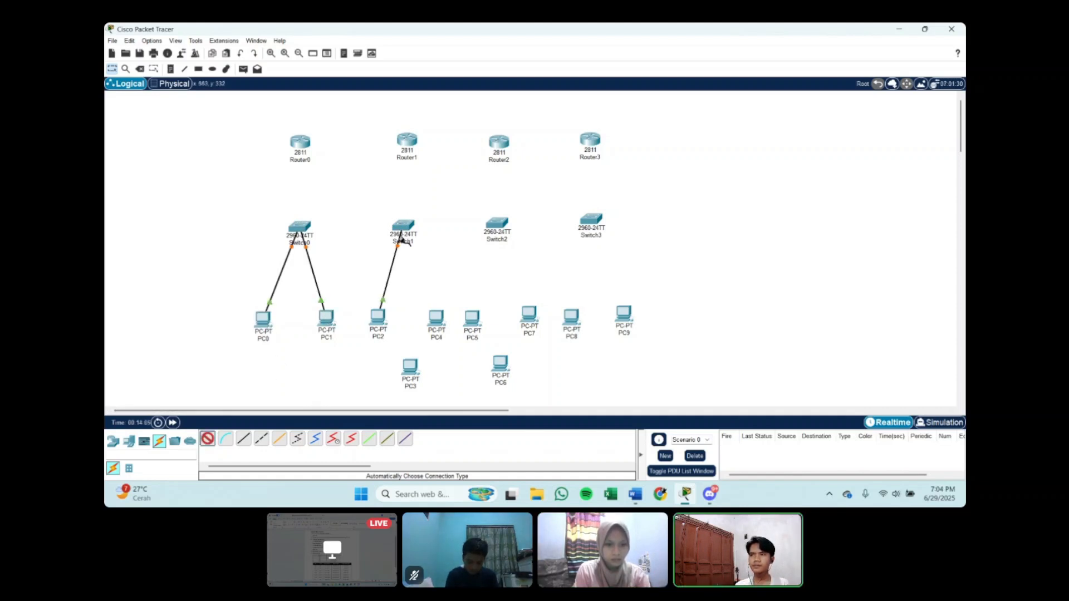
click(436, 318)
click(403, 225)
click(410, 366)
Step: Connect Switch2 to PC5, PC6 and PC7 with automatically chosen cables
click(496, 223)
click(472, 317)
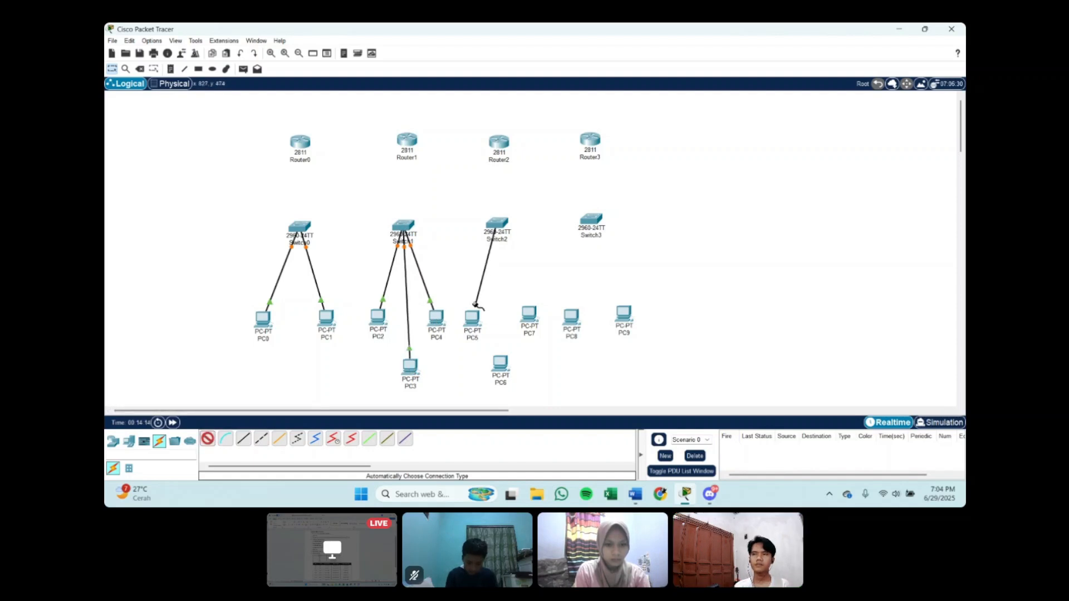
click(497, 222)
click(500, 362)
click(497, 222)
click(529, 313)
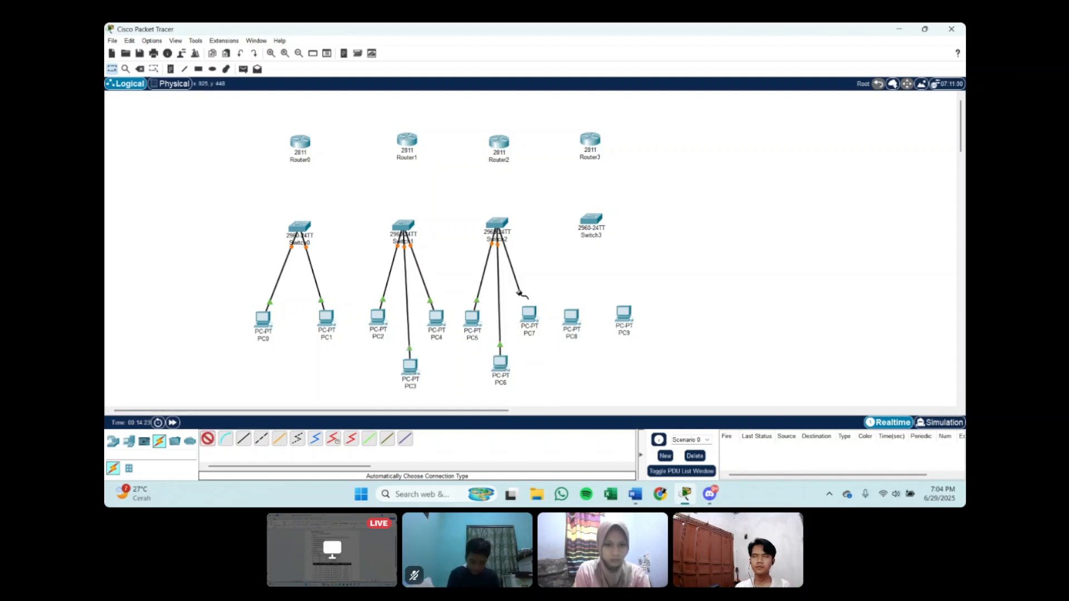
Step: Connect Switch3 to PC8 and PC9 with automatically chosen cables
click(590, 219)
click(572, 318)
click(610, 231)
click(623, 313)
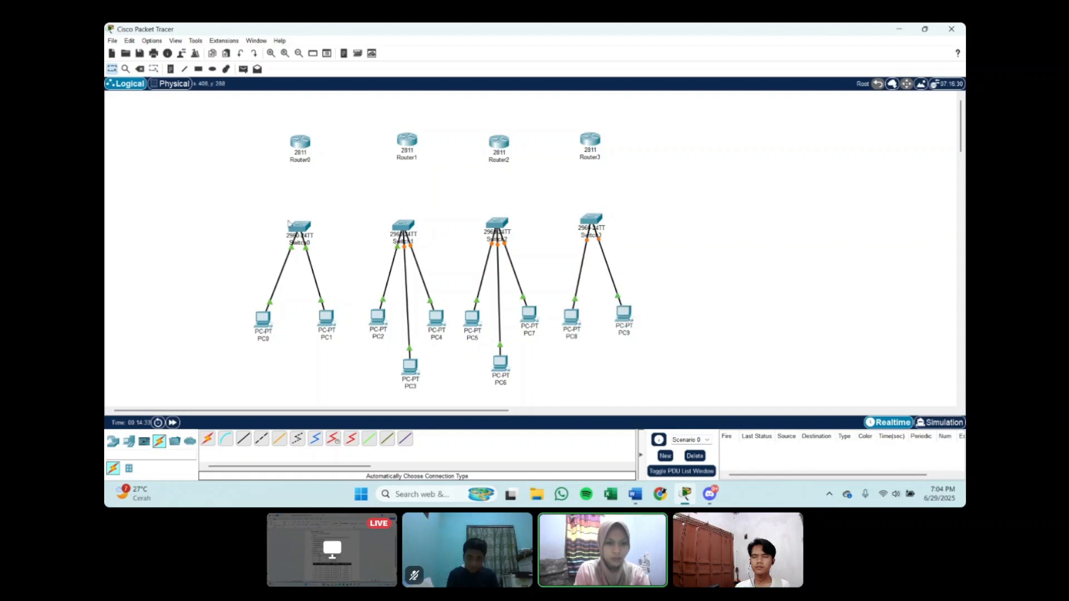
Step: Connect Router0 to Switch0 and Router1 to Switch1 using the automatic connection type
click(208, 438)
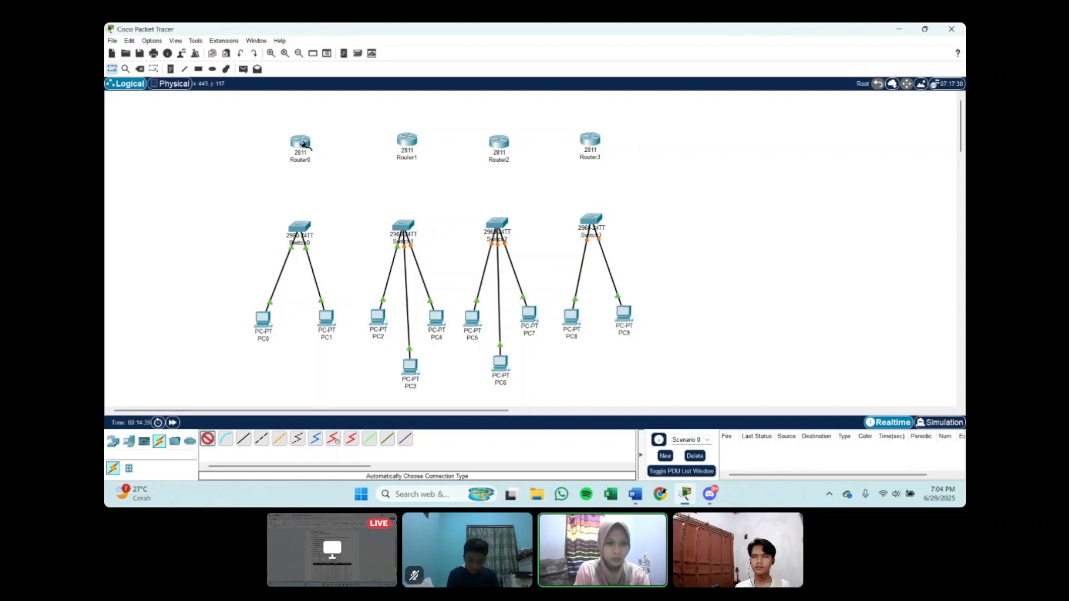
click(300, 142)
click(299, 225)
click(301, 231)
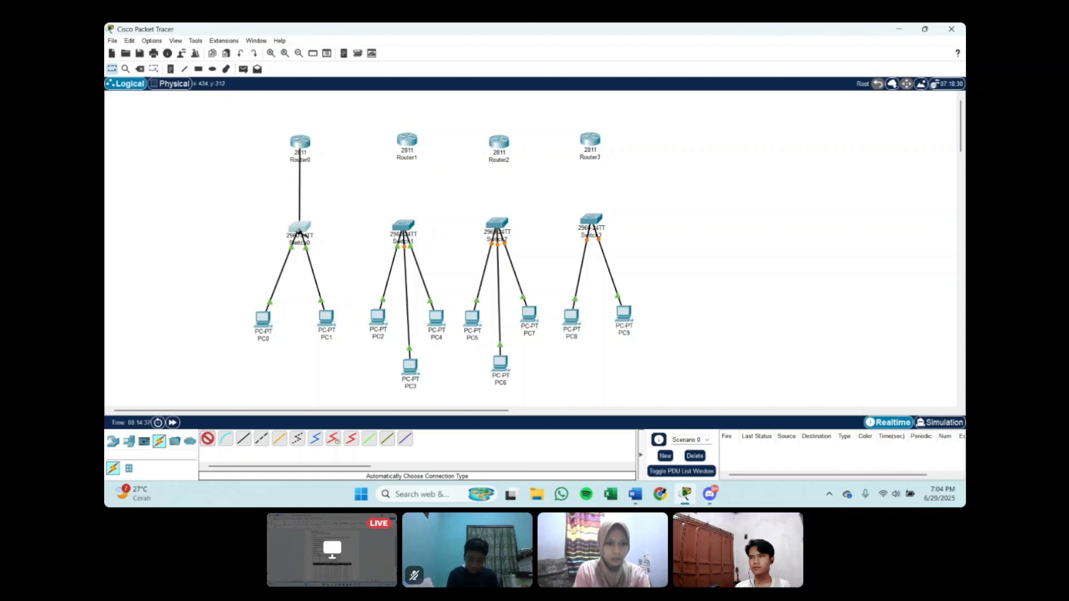
click(208, 438)
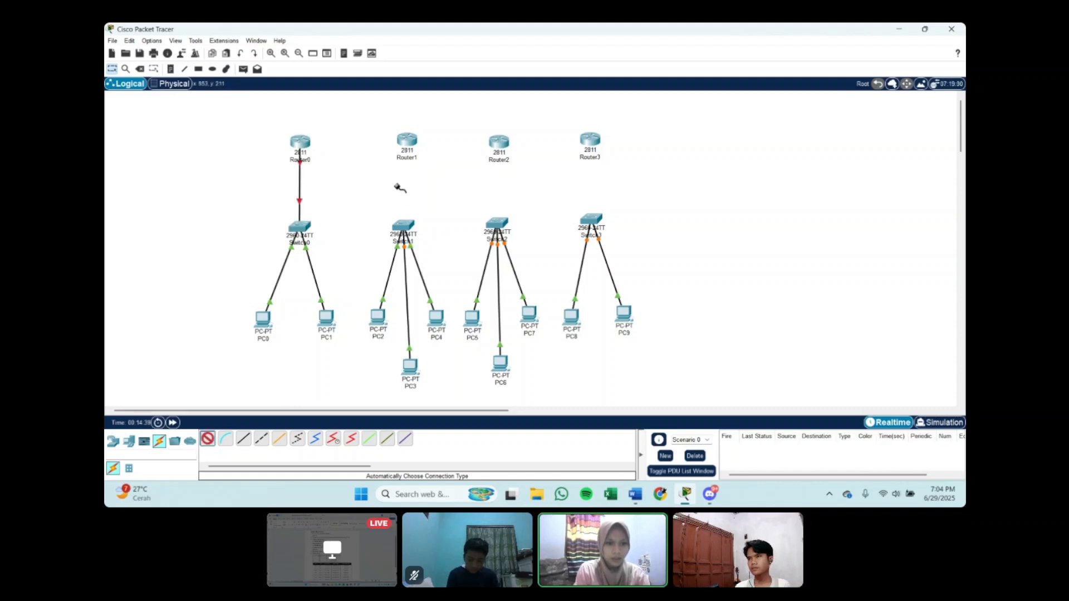
click(407, 141)
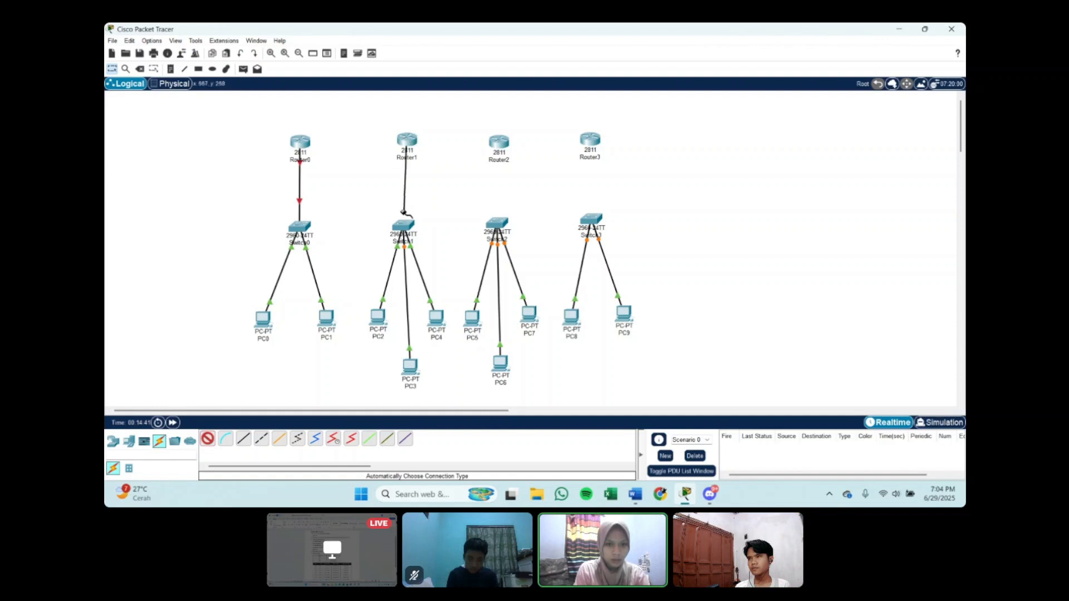
click(403, 226)
Step: Connect Router2 to Switch2 and Router3 to Switch3 using the automatic connection type
click(209, 439)
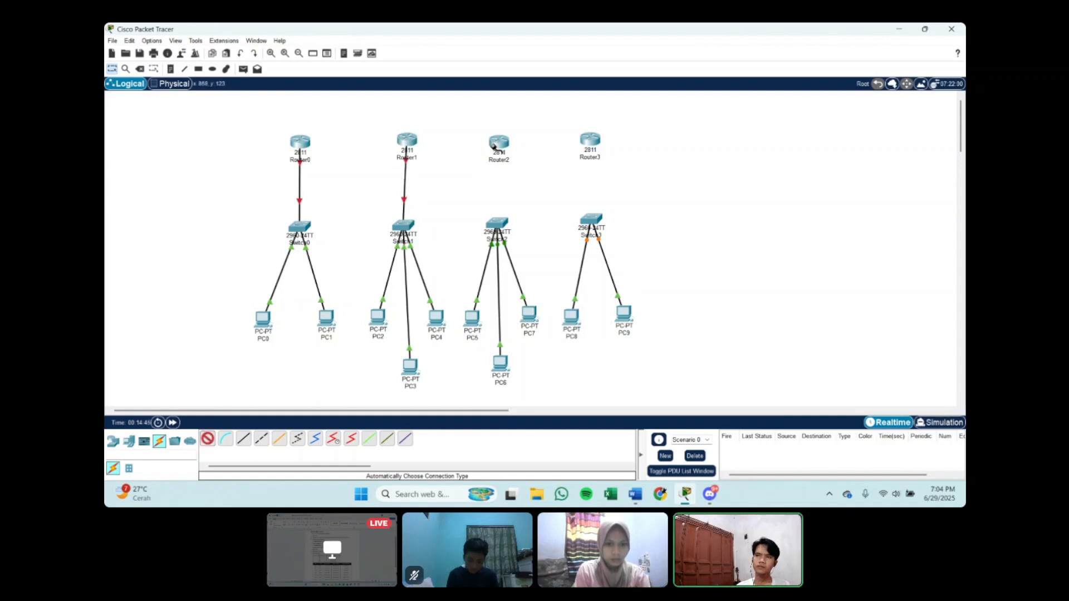
click(499, 142)
click(496, 222)
click(208, 439)
click(590, 140)
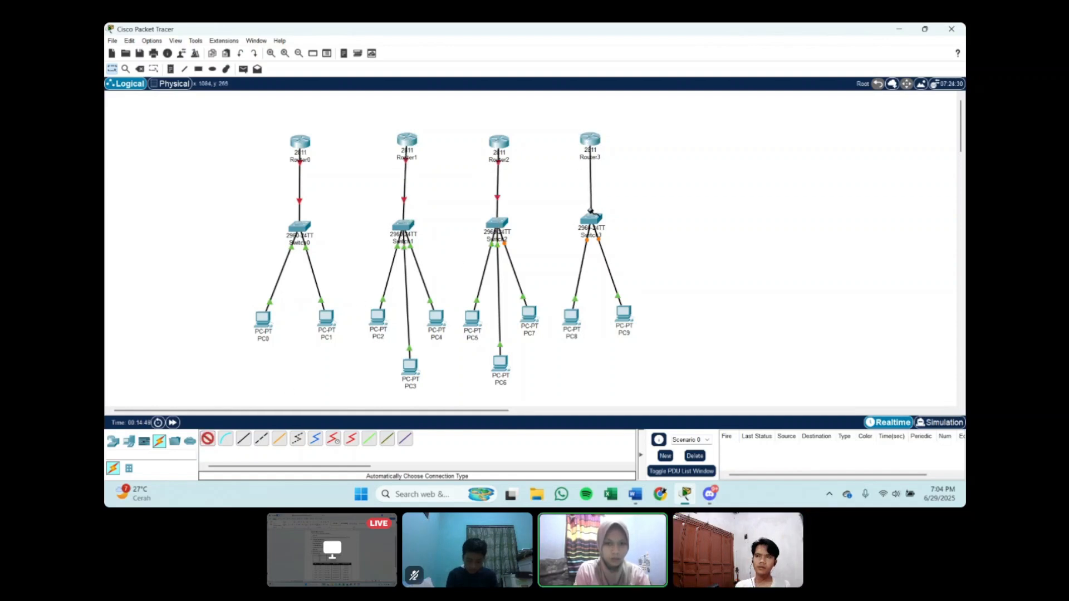
click(594, 220)
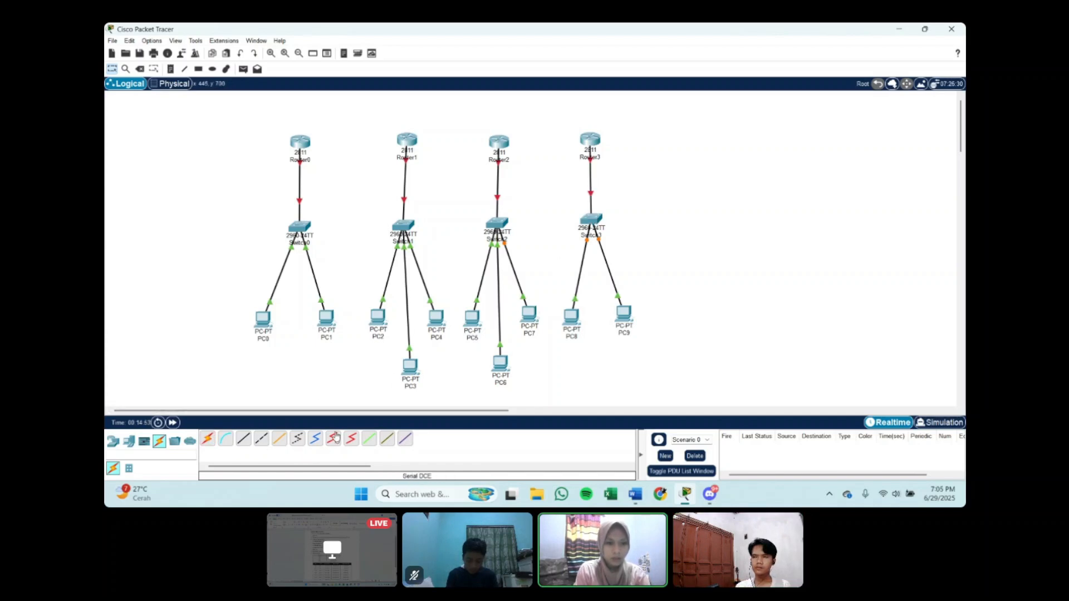
Step: Add a WIC-2T module to the first lower interface card slot of Router0 and of Router1
click(300, 146)
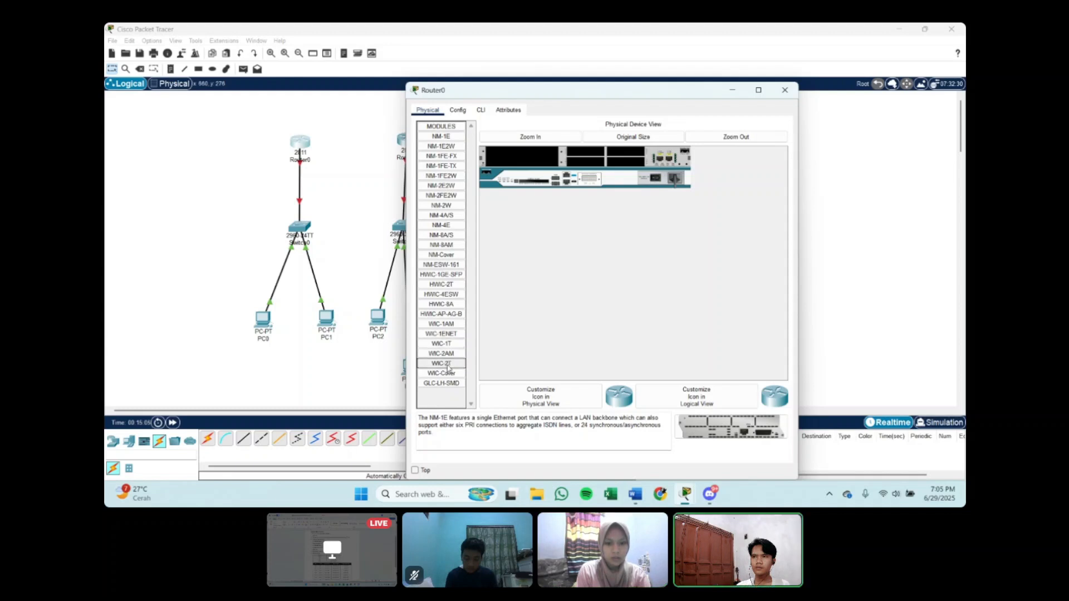
drag(442, 363, 585, 162)
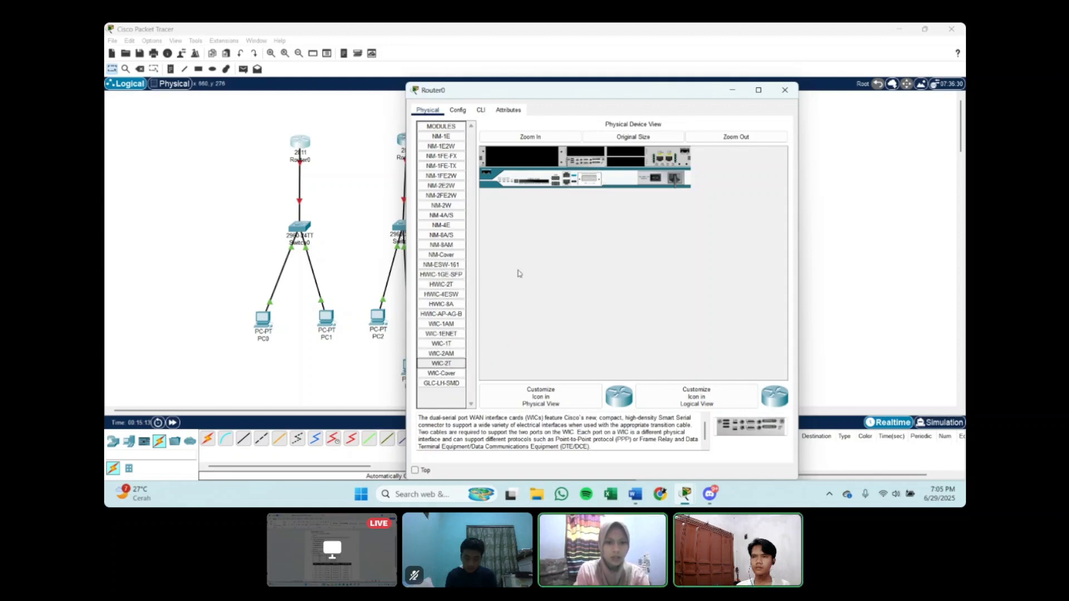
click(785, 90)
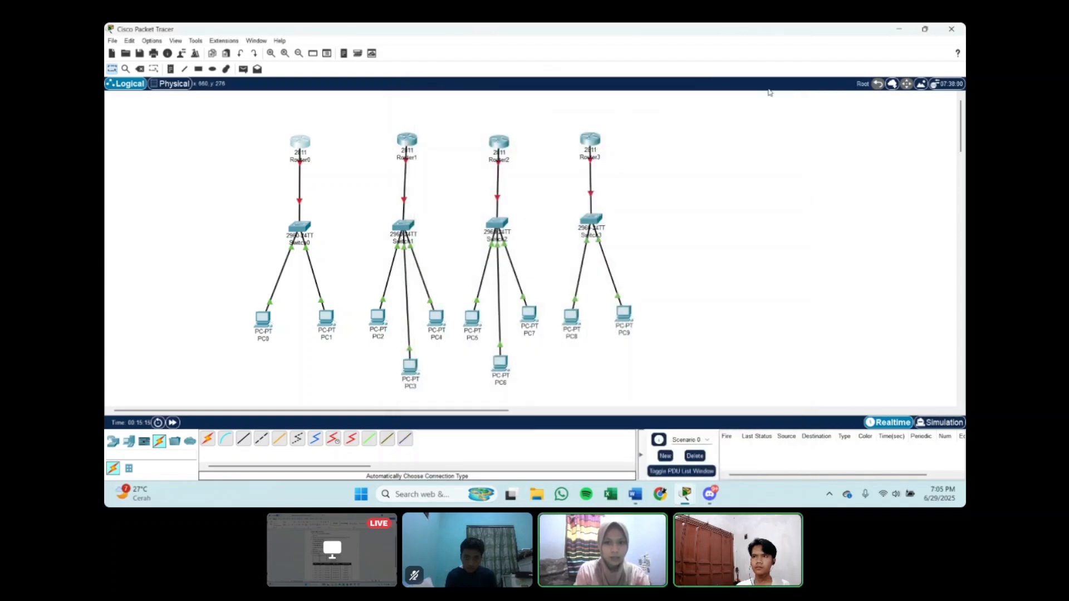
click(407, 140)
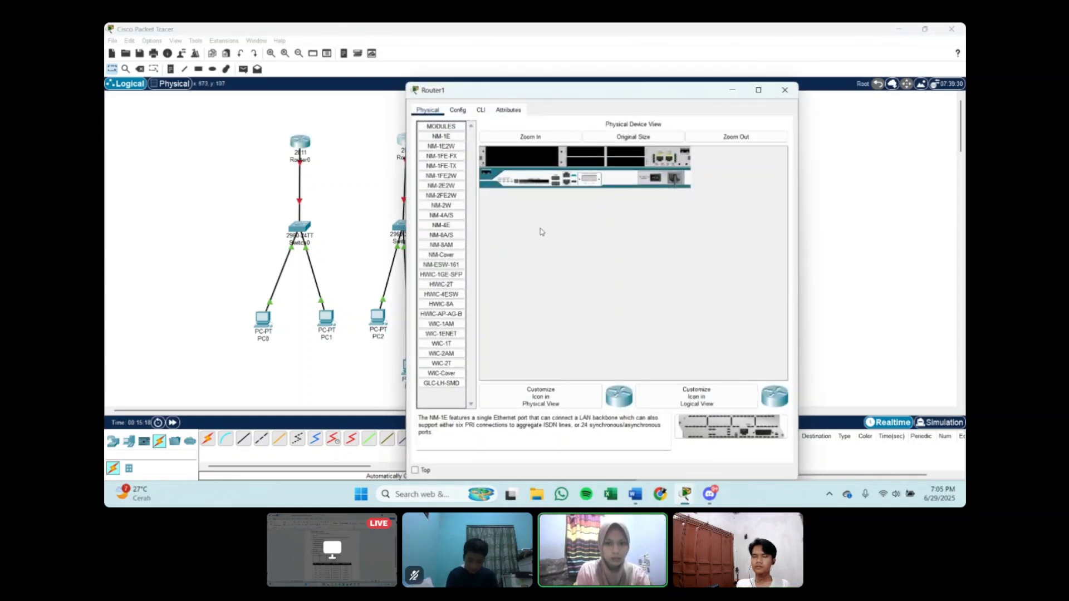
drag(439, 364, 587, 162)
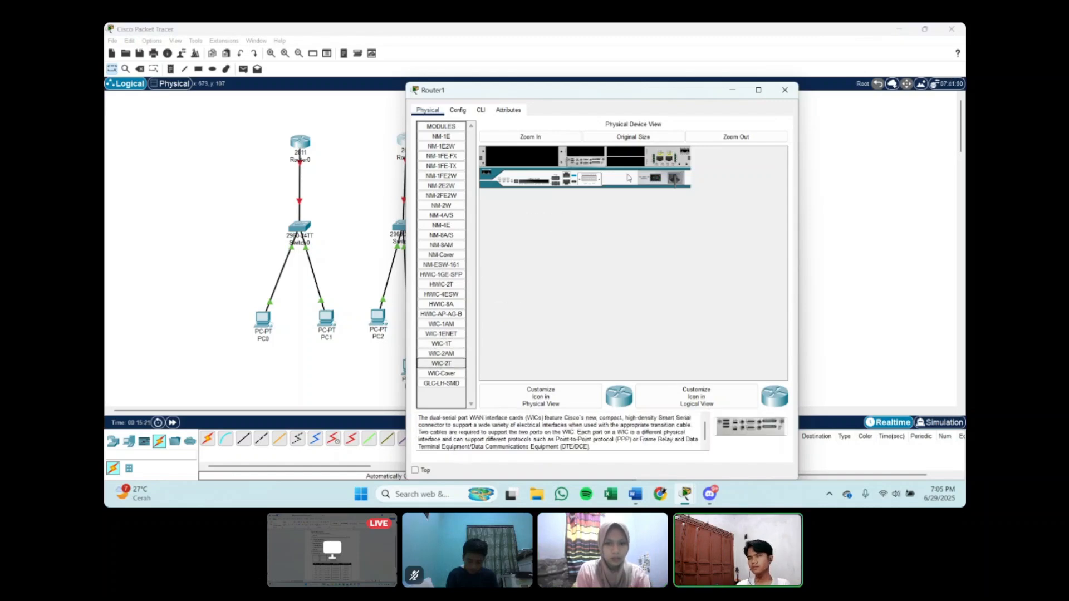
click(785, 90)
Step: Add a WIC-2T module to the first lower interface card slot of Router2 and of Router3
click(490, 148)
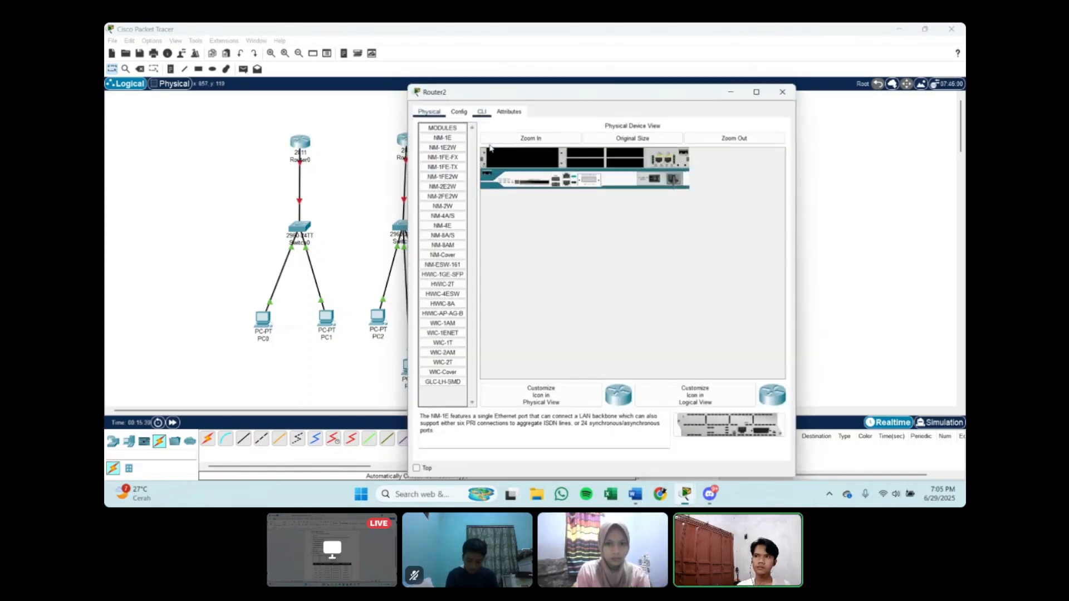
drag(443, 363, 586, 162)
click(783, 92)
click(594, 138)
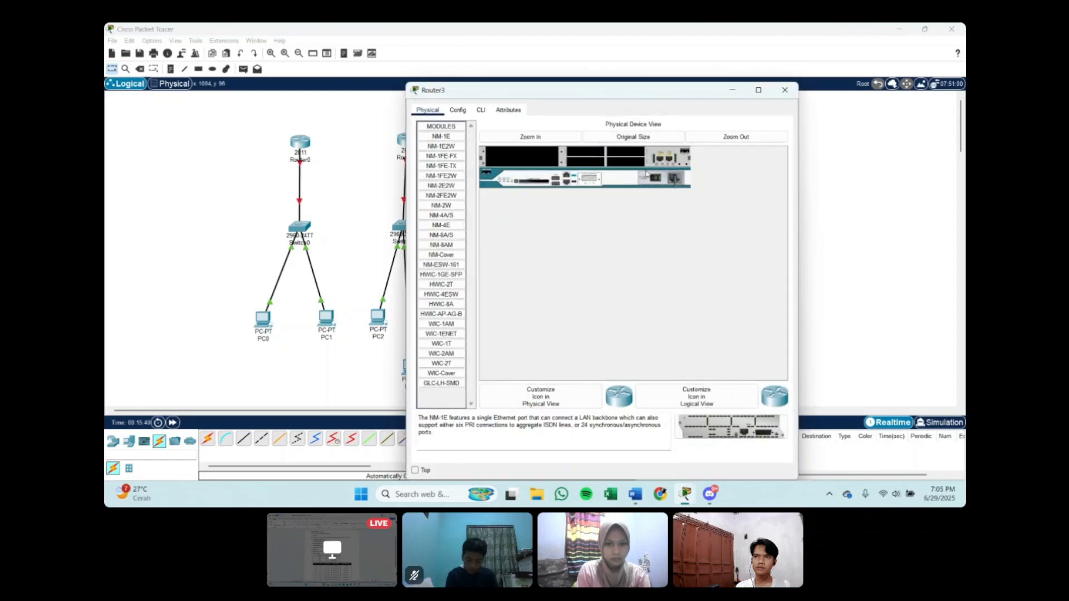
drag(441, 363, 586, 162)
click(785, 89)
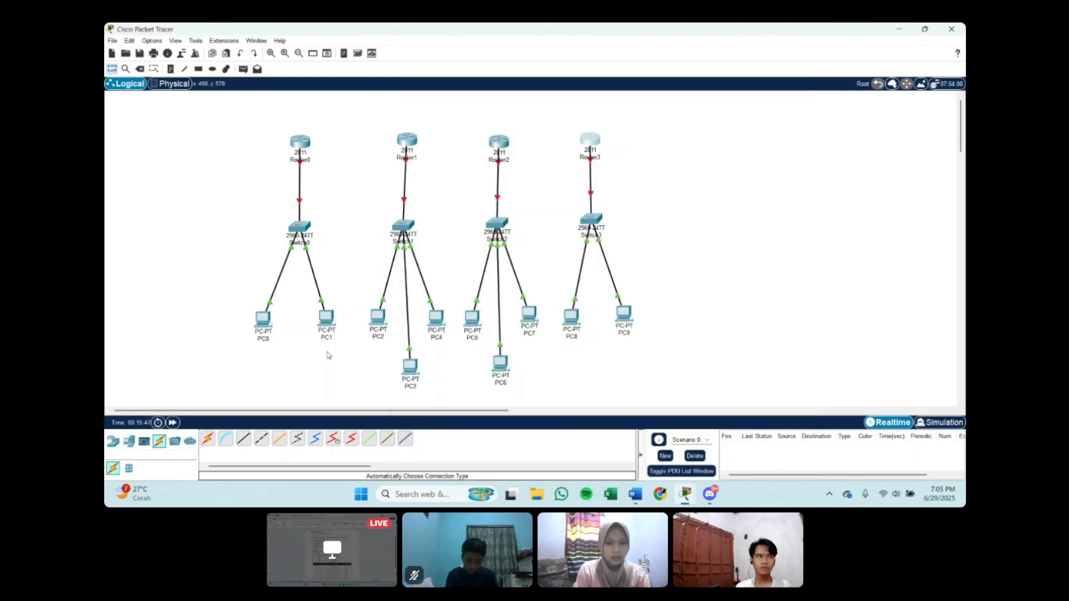
Step: Connect Router0 to Router1's Serial0/1/0 port with a Serial DCE cable starting at Router0
click(333, 439)
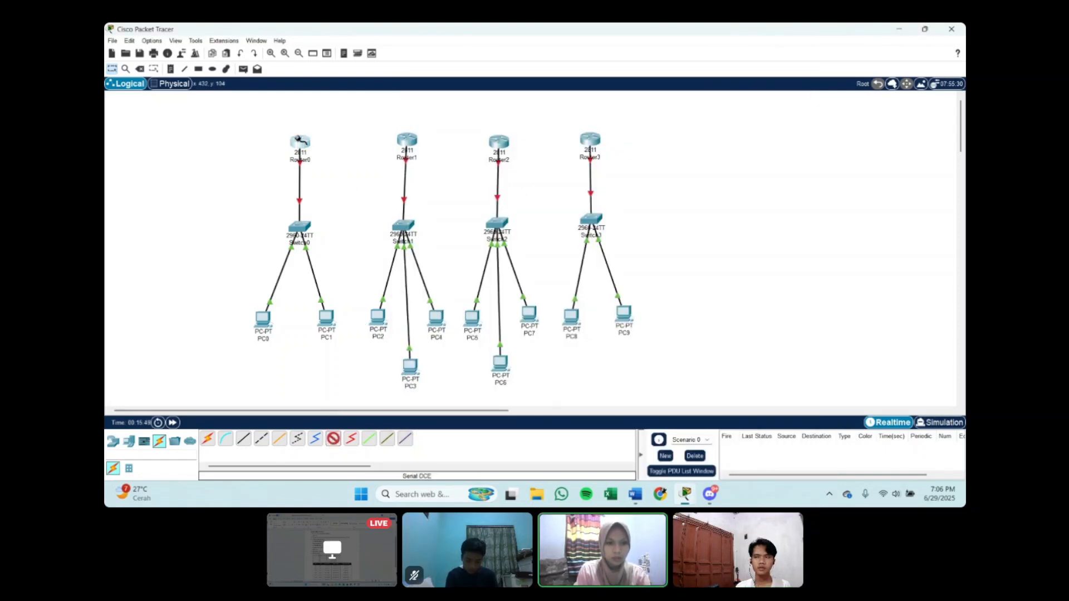
click(299, 140)
click(326, 178)
click(406, 142)
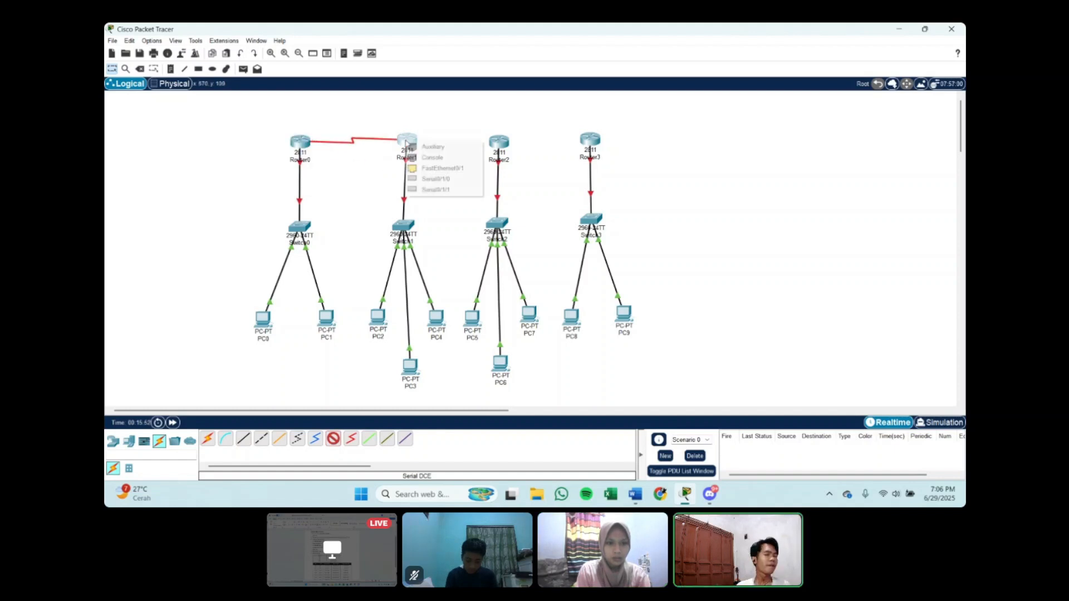
click(436, 179)
Step: Connect a free serial port of Router1 to a serial port of Router2 with a Serial DCE cable
click(333, 440)
click(412, 140)
click(439, 176)
click(501, 141)
click(532, 179)
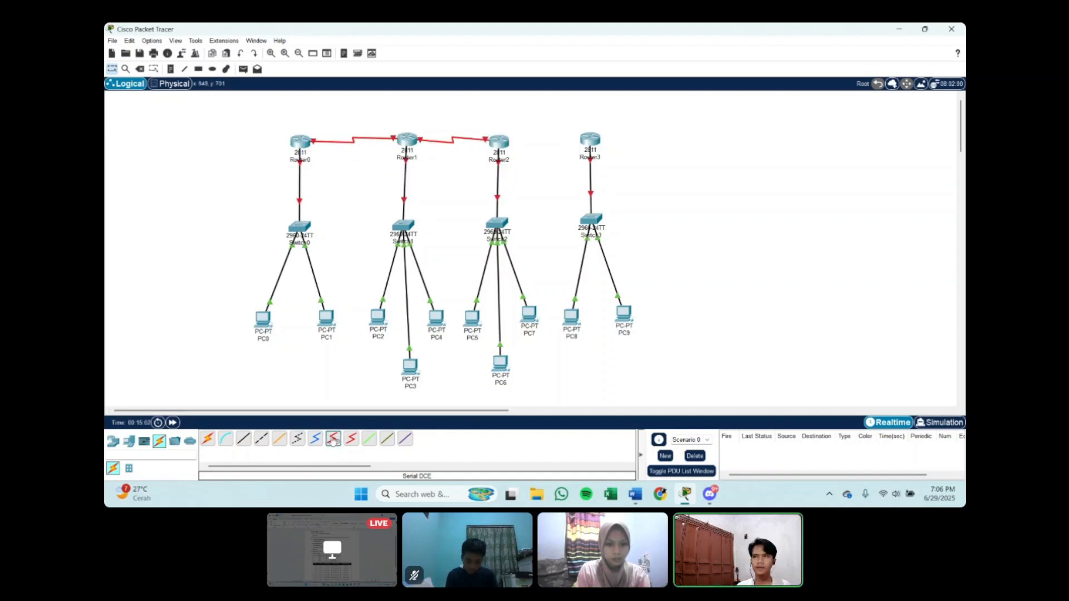
Step: Connect the remaining serial port of Router2 to a serial port of Router3 with a Serial DCE cable
click(332, 440)
click(499, 141)
click(524, 184)
click(591, 140)
click(613, 183)
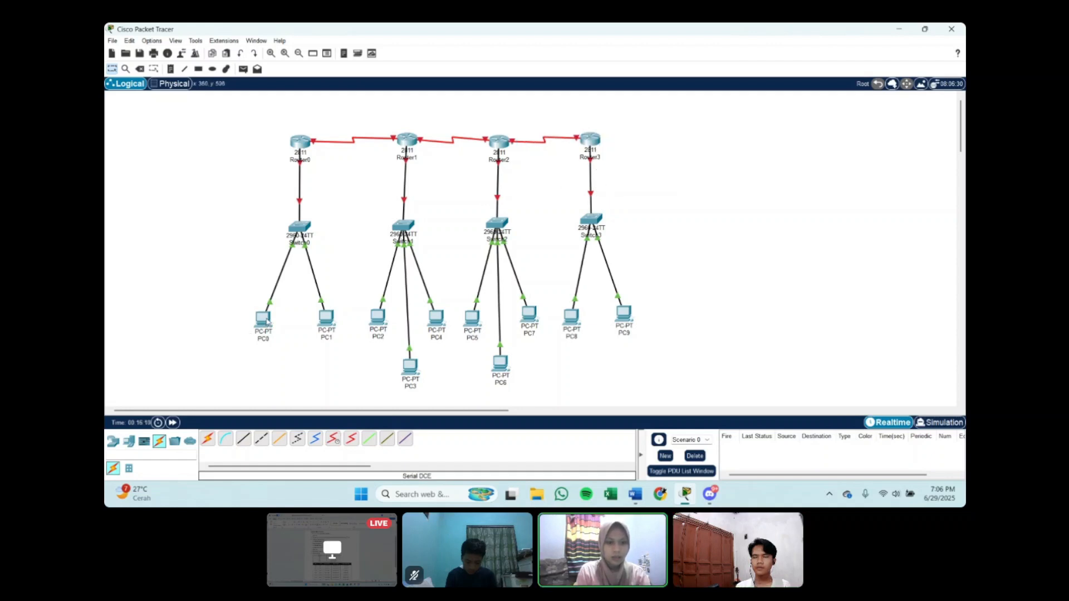
Step: Open the IP configuration of PC0 and set its static IPv4 address to 172.16.0.2
mouse_move(254, 329)
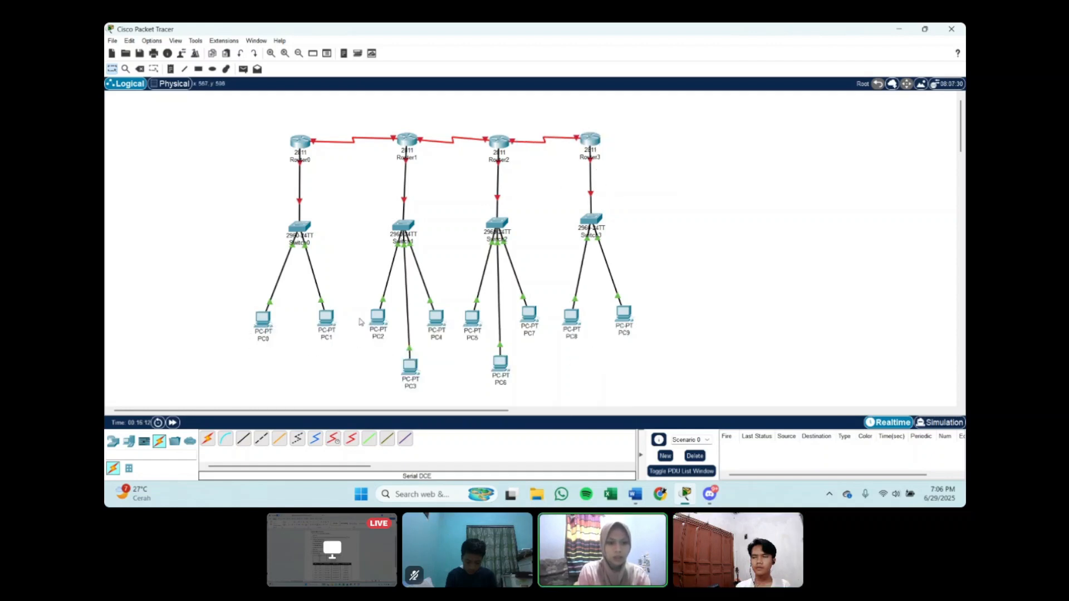
click(263, 319)
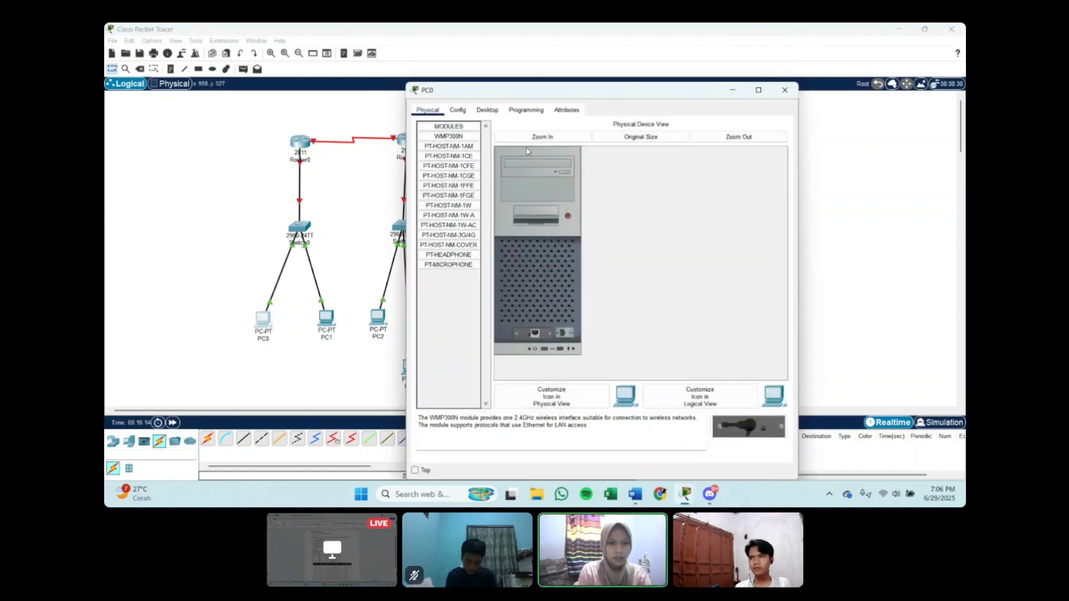
click(495, 112)
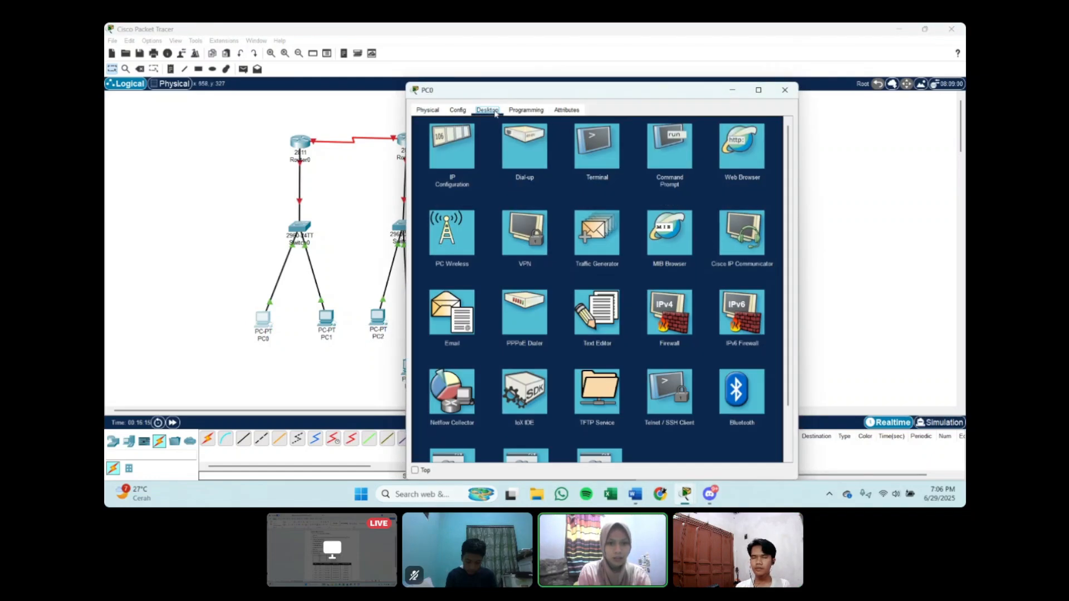
click(453, 149)
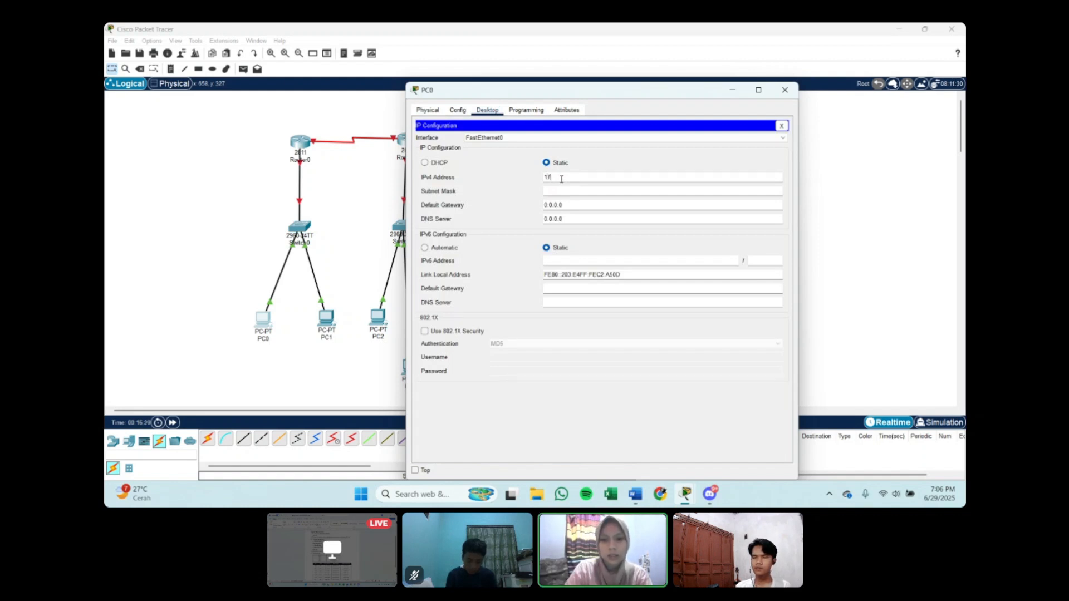
text(172.)
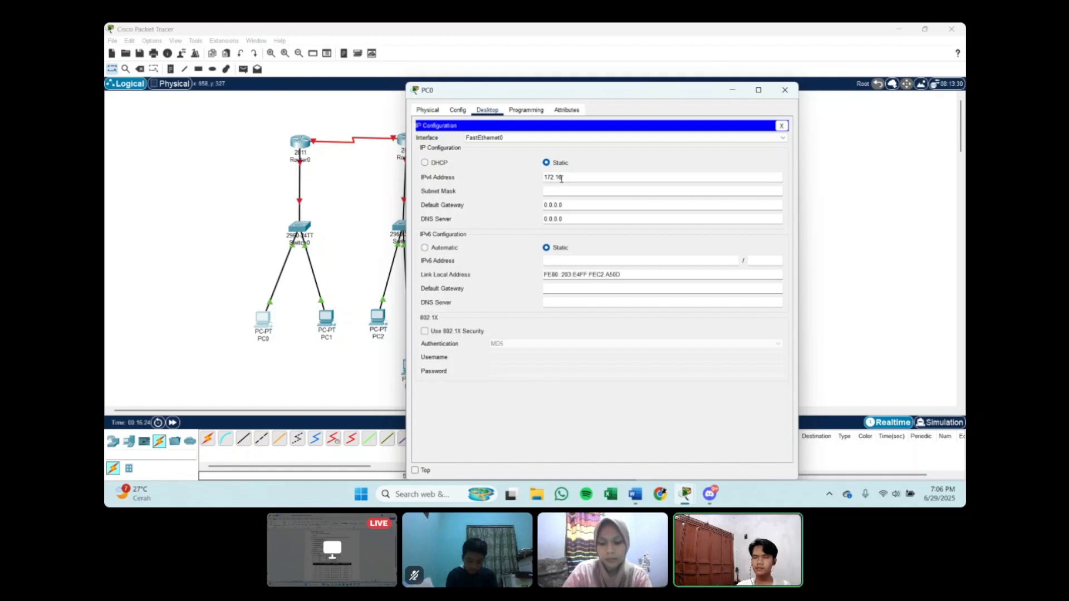
text(16)
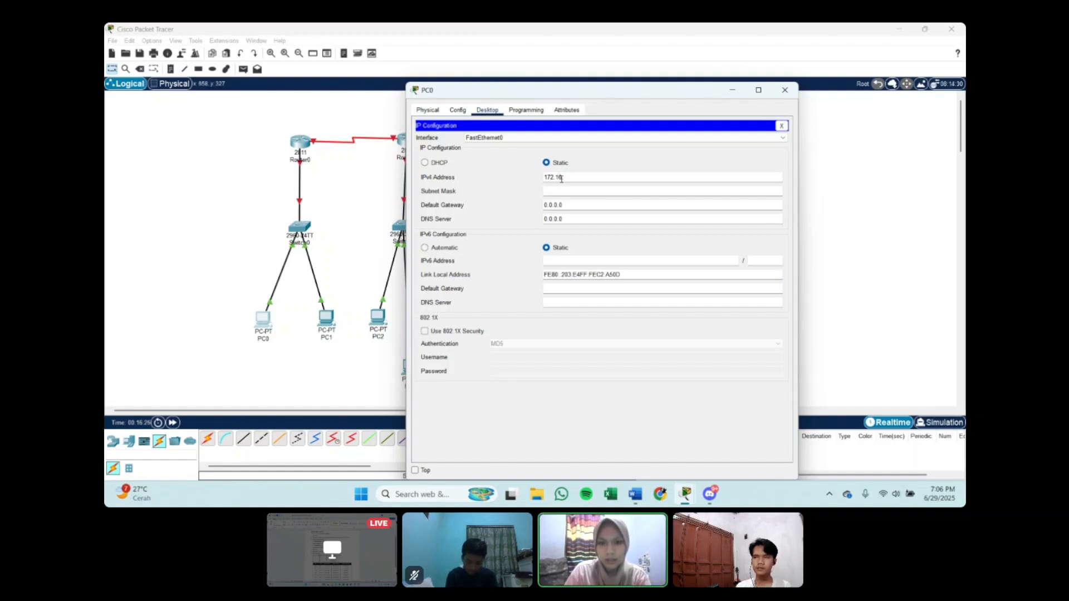
text(.0.2)
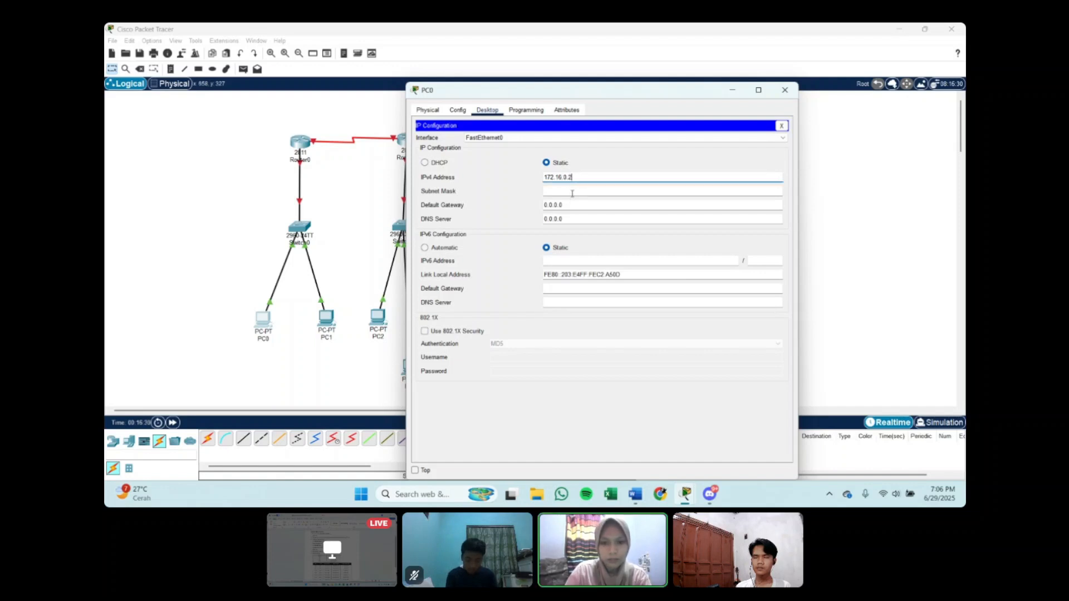
click(572, 194)
Step: Set PC0's default gateway to 172.16.0.1
key(Tab)
text(172.16.1.)
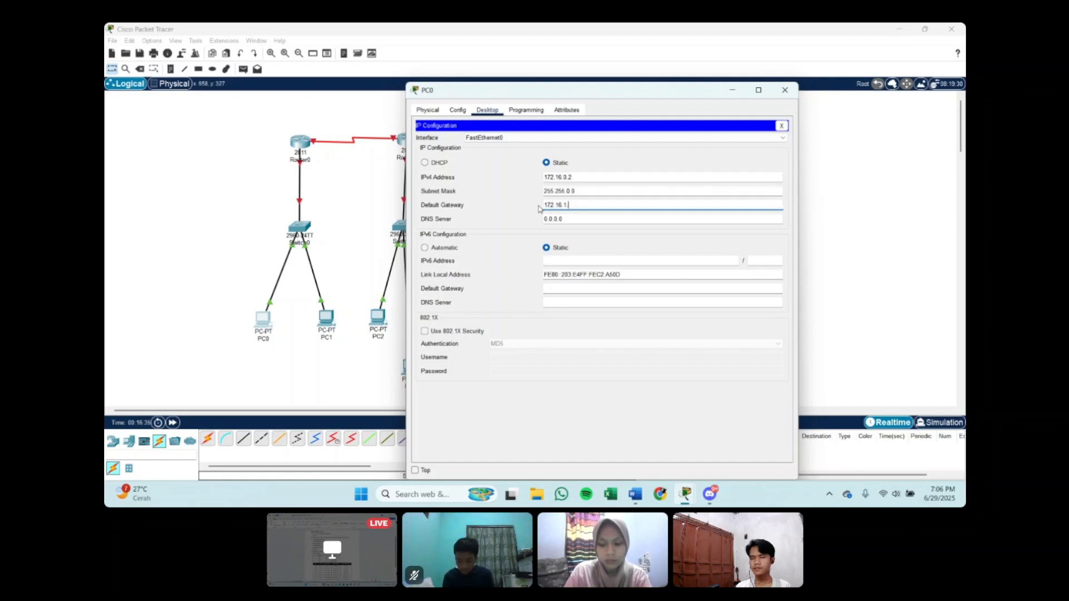
text(1)
key(BackSpace)
key(BackSpace)
key(BackSpace)
text(0.1)
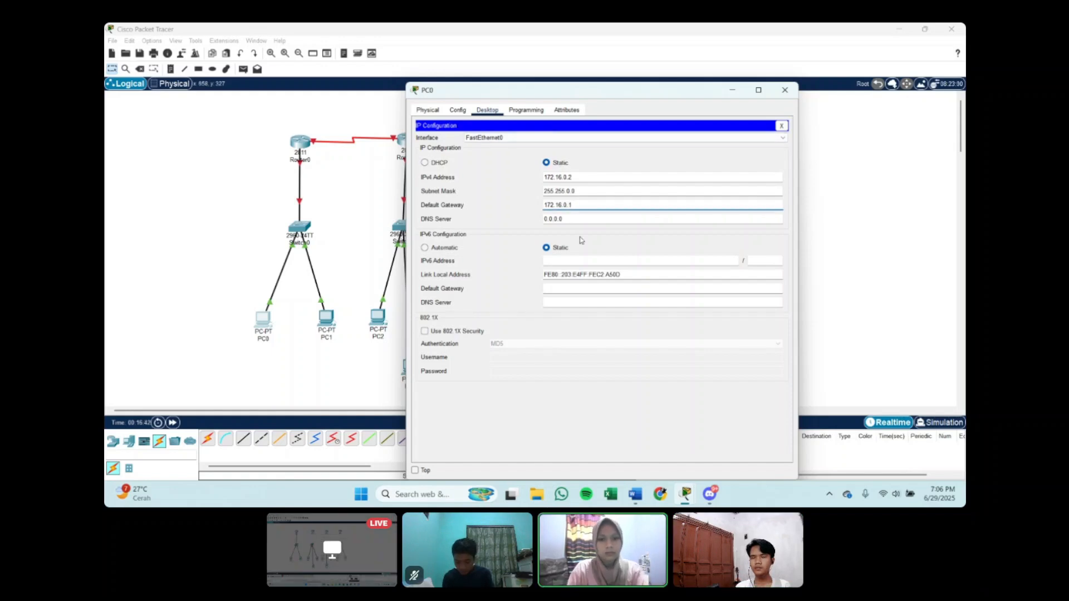
Step: Open the IP configuration of PC1 and set its static IPv4 address to 172.16.0.3
click(326, 320)
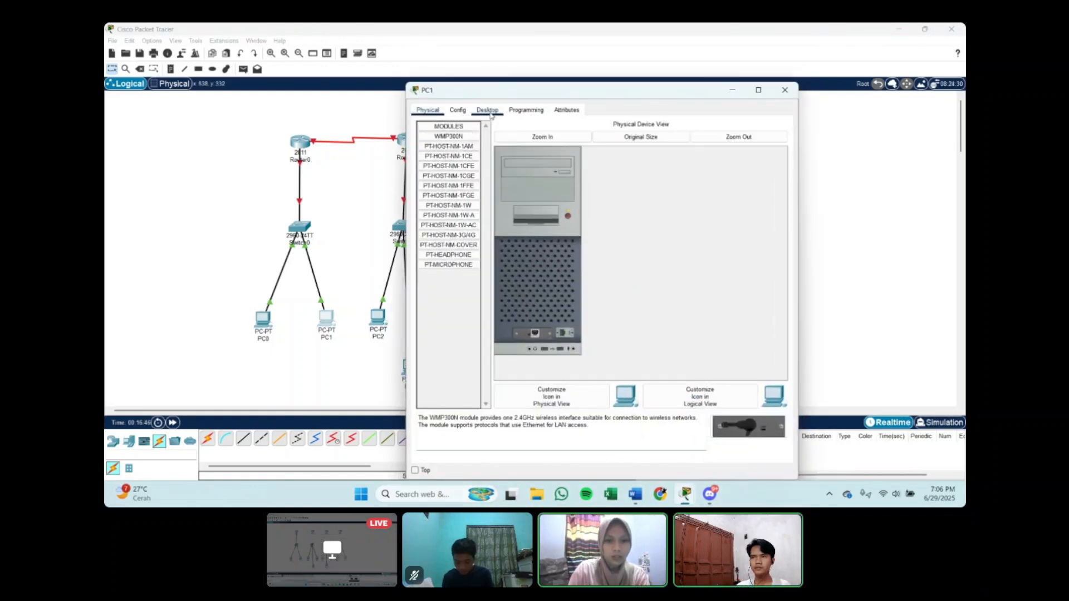
click(489, 111)
click(459, 149)
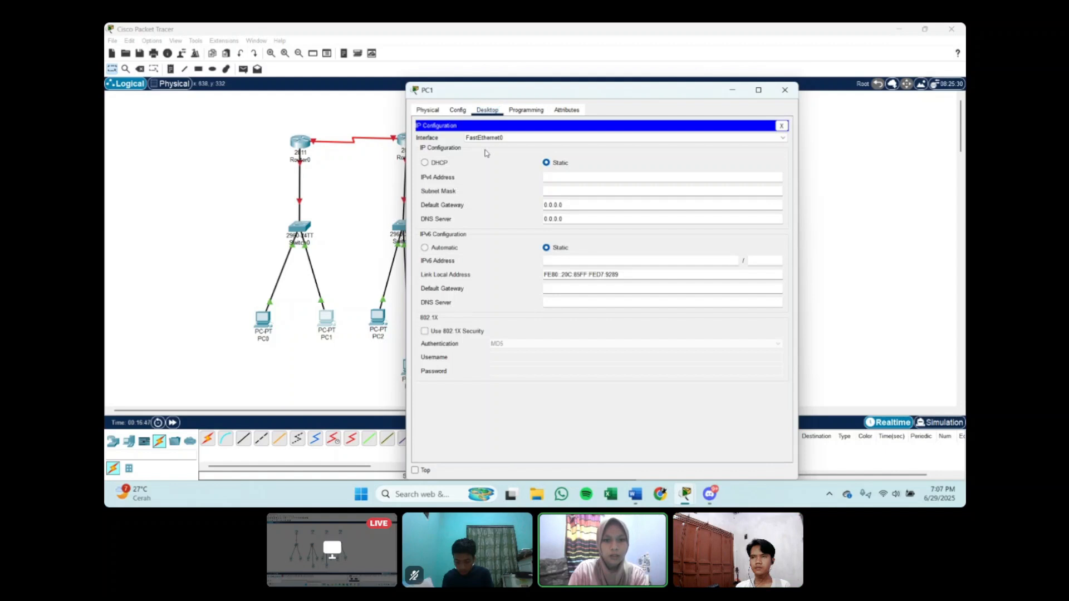
click(569, 173)
text(17)
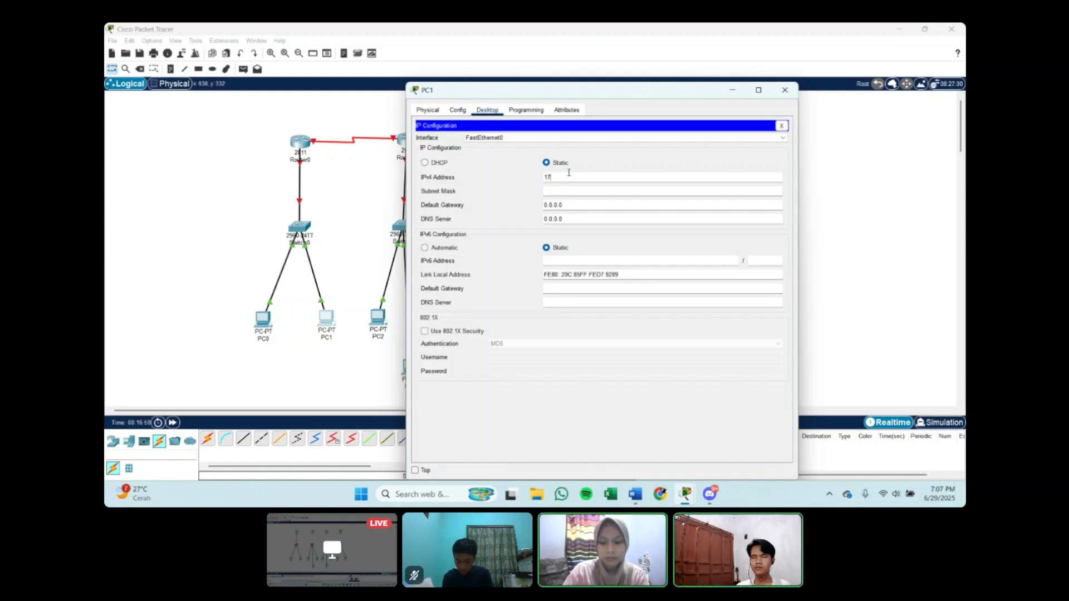
text(2.16.1)
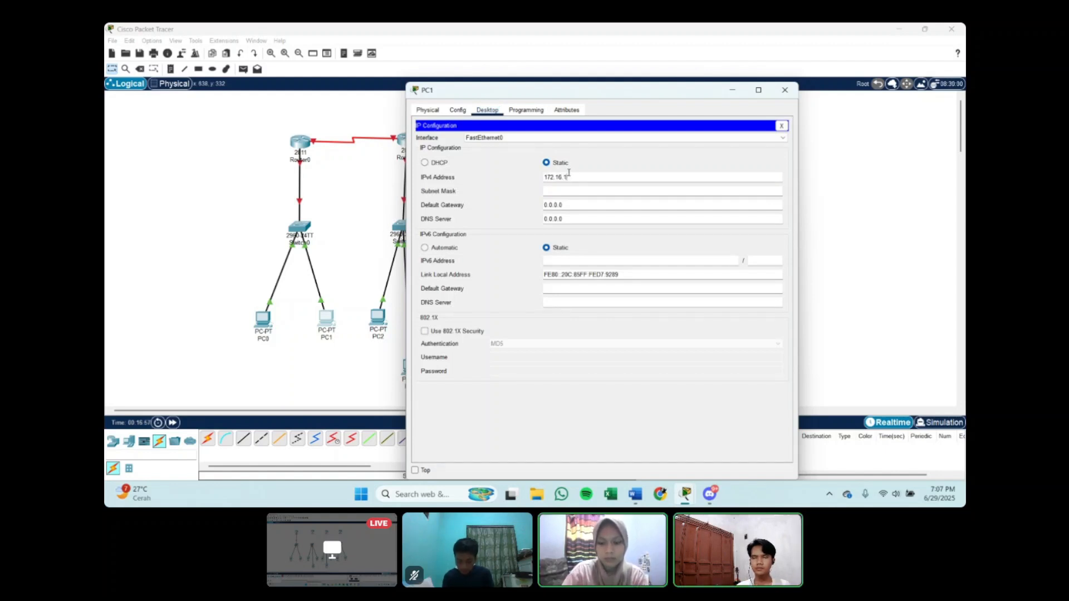
text(.3)
Step: Set PC1's default gateway to 172.16.0.1 and its subnet mask to 255.255.192.0
key(Tab)
key(Tab)
text(172.)
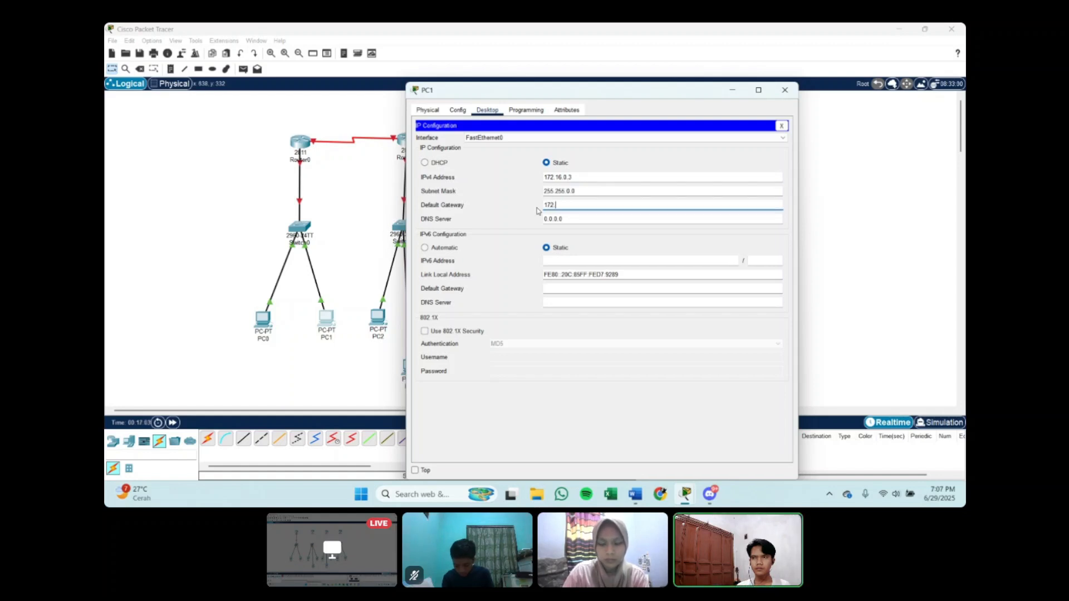
text(16.0.1)
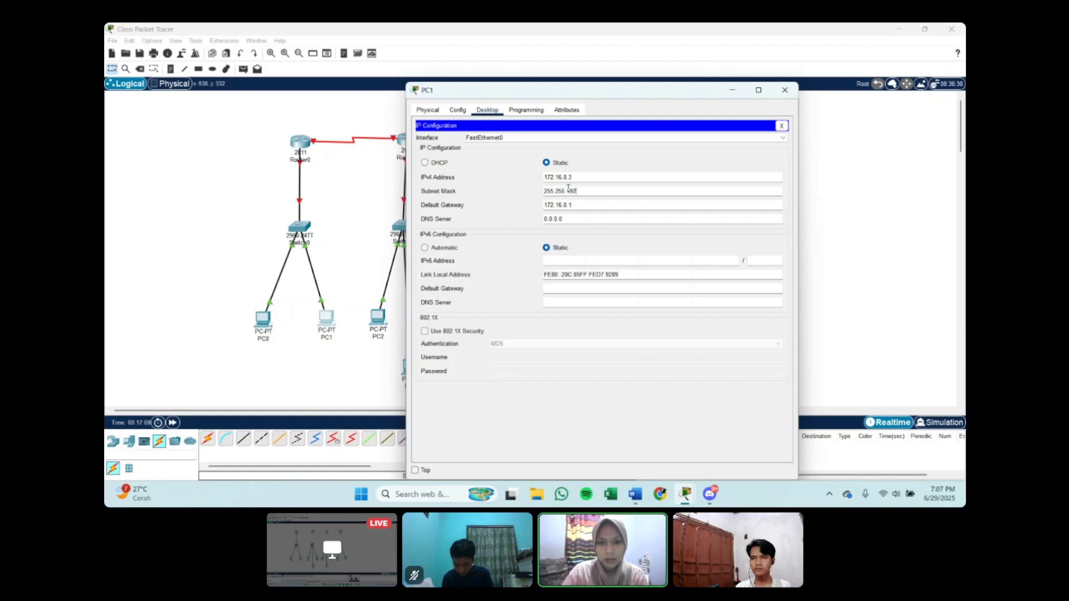
click(732, 89)
Step: Change PC0's subnet mask to 255.255.192.0 and close its configuration window
click(264, 318)
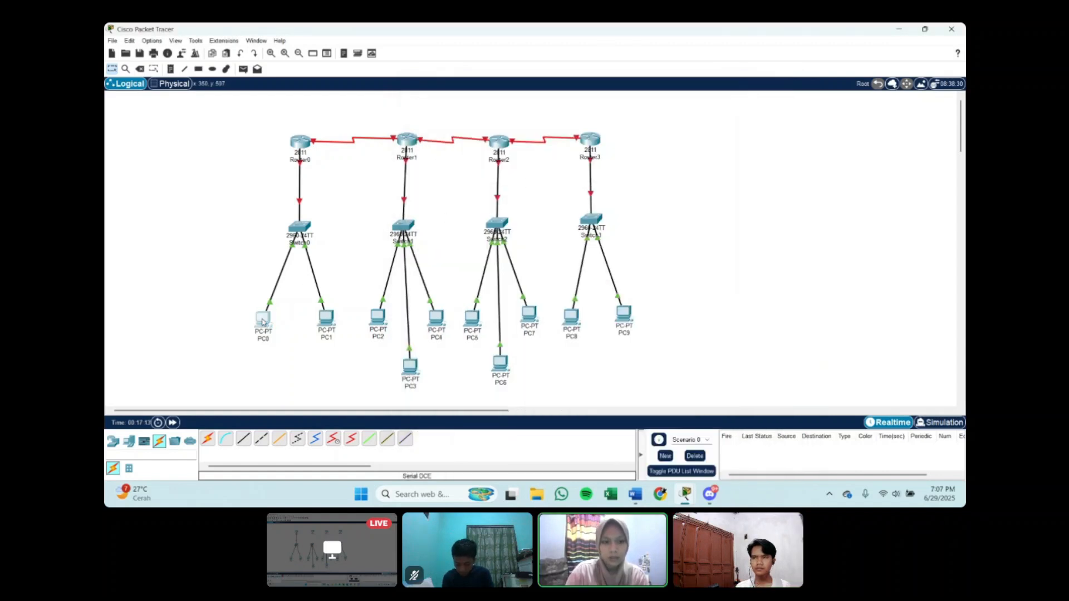
drag(591, 191, 566, 190)
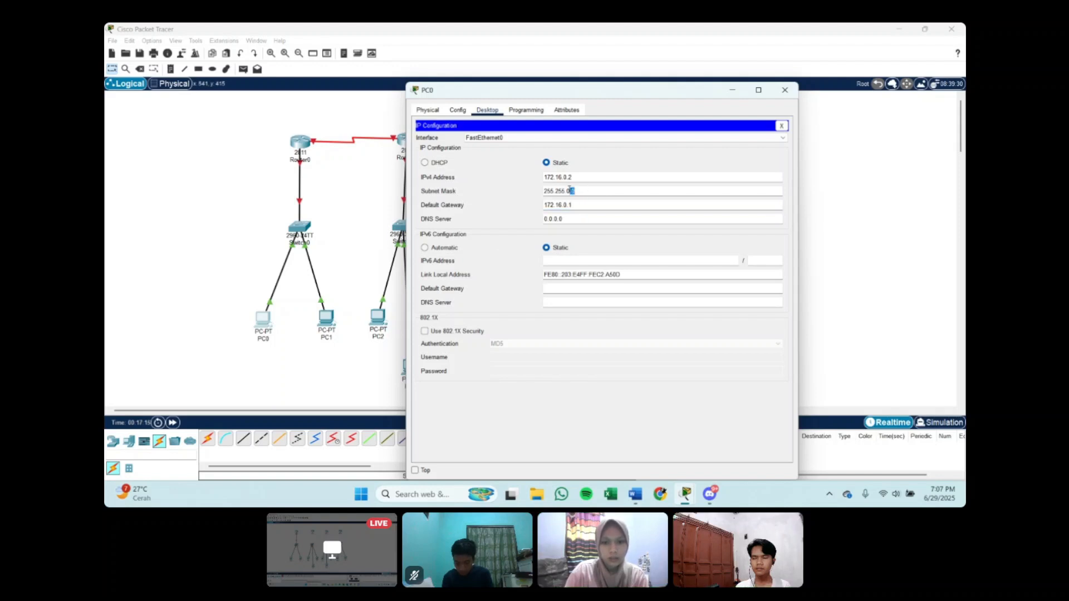
text(192.0)
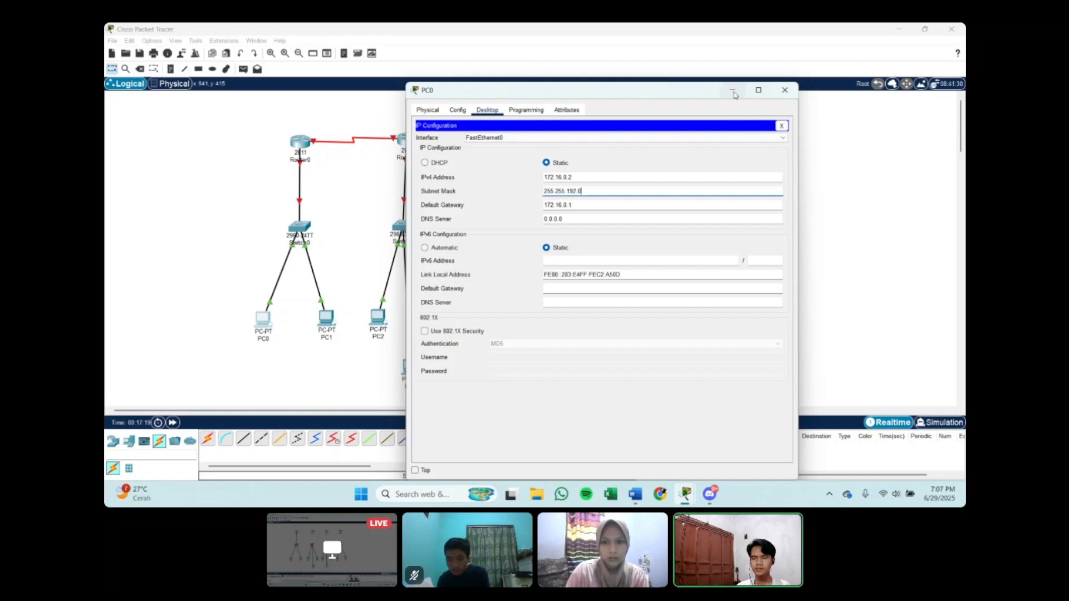
click(785, 90)
Step: Configure PC2 with static IPv4 address 172.16.64.2, subnet mask 255.255.192.0 and default gateway 172.16.64.1
click(379, 318)
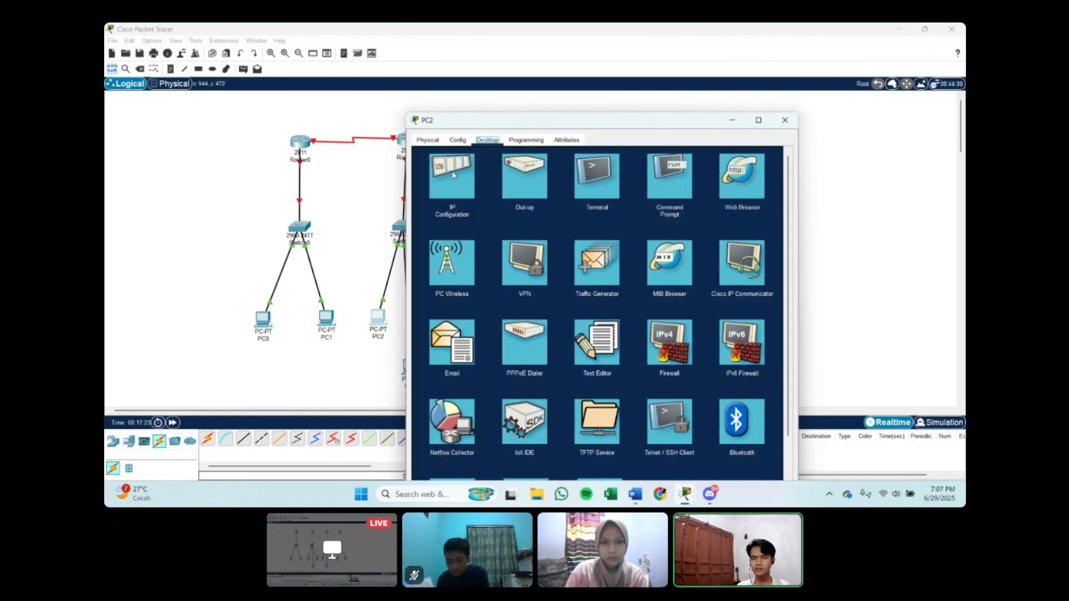
click(453, 179)
text(172.16.64.2)
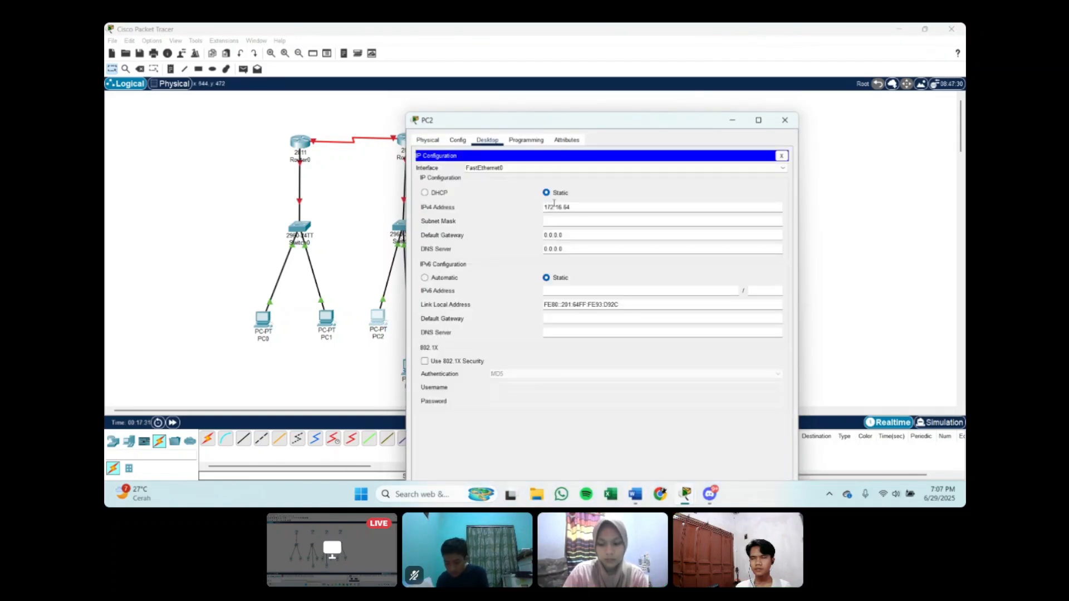
drag(565, 222, 574, 230)
text(192.0)
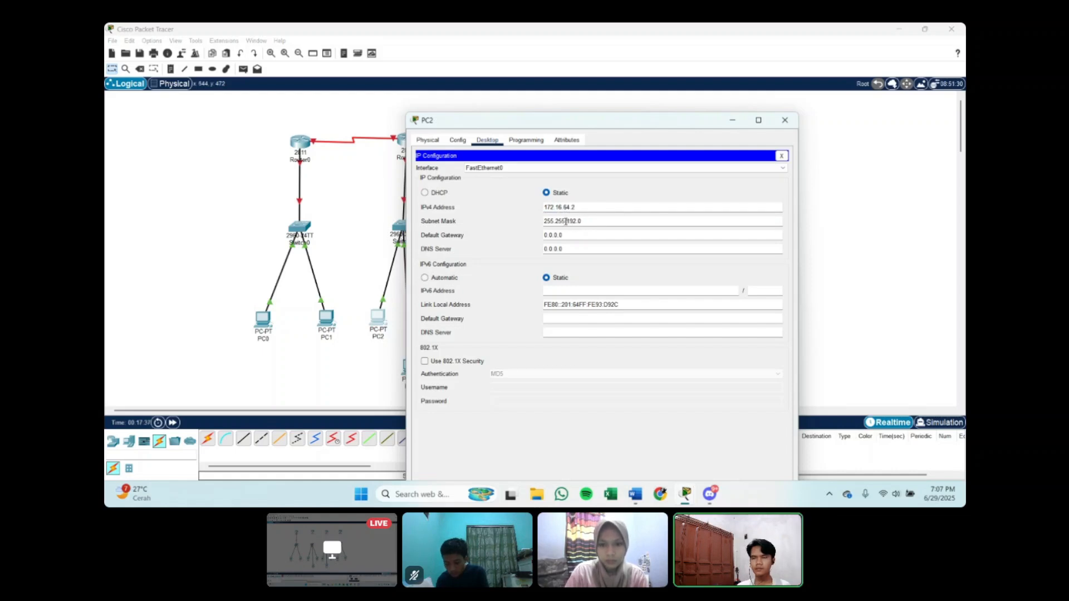
key(Tab)
text(172.16)
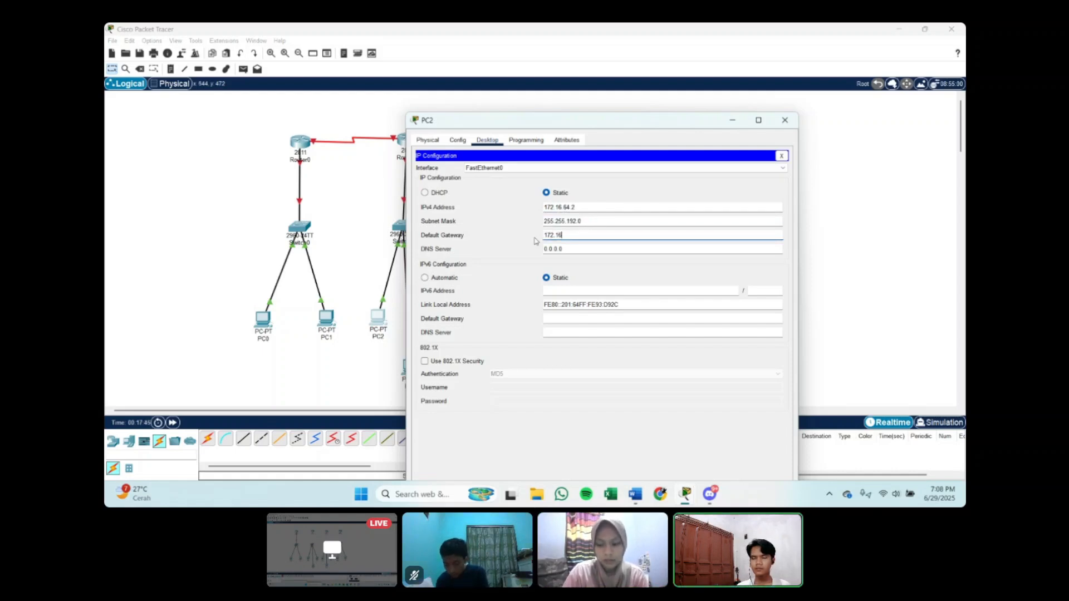
text(.64.1)
click(732, 121)
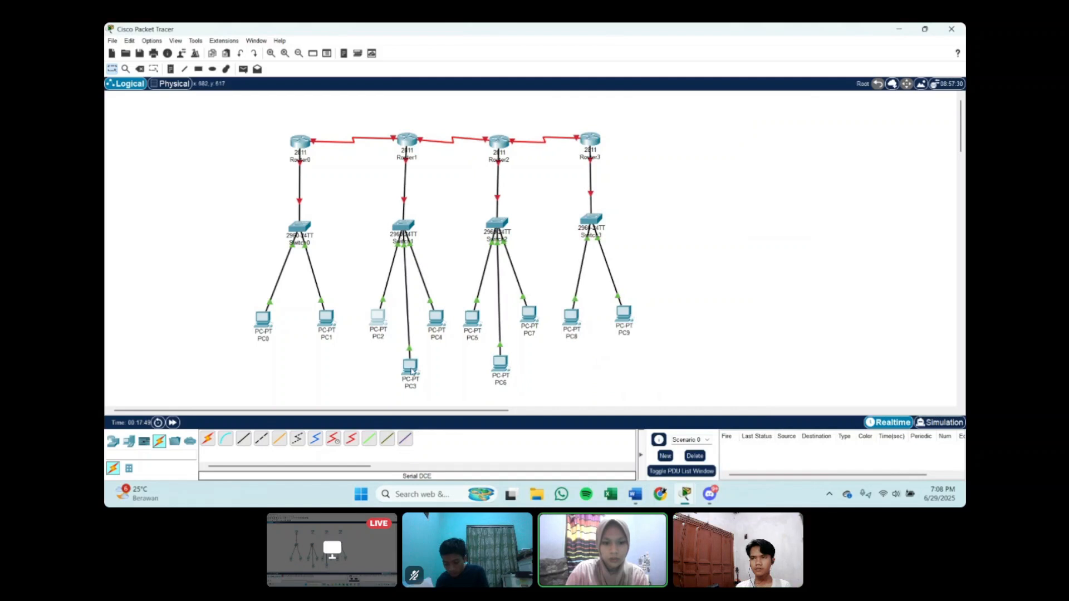
Step: Configure PC3 with static IPv4 address 172.16.128.2, subnet mask 255.255.192.0 and default gateway 172.16.128.1
click(411, 369)
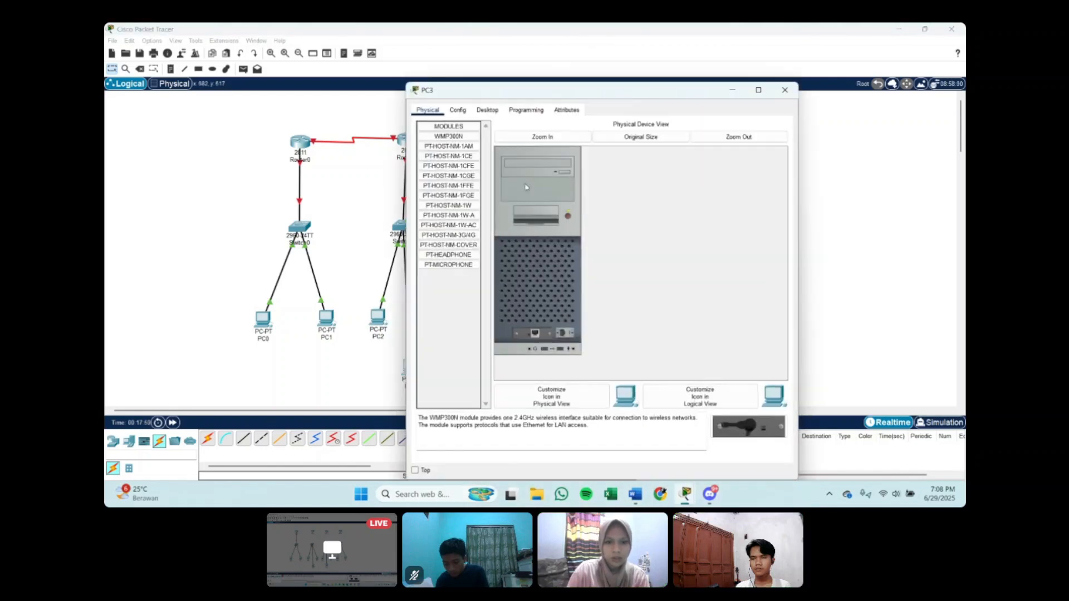
click(487, 110)
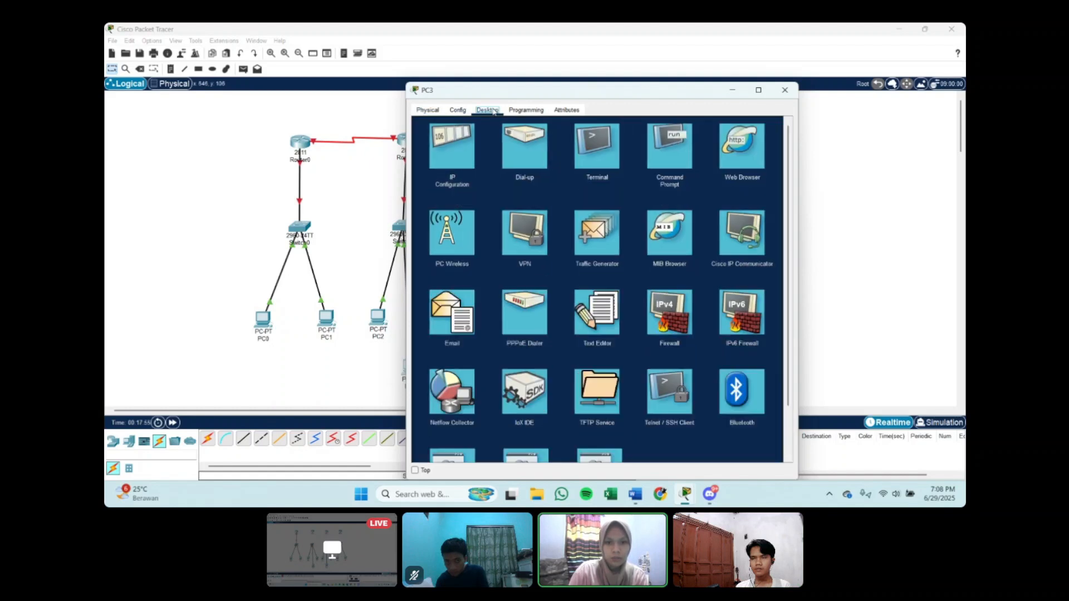
click(451, 145)
click(539, 176)
text(172.16.128)
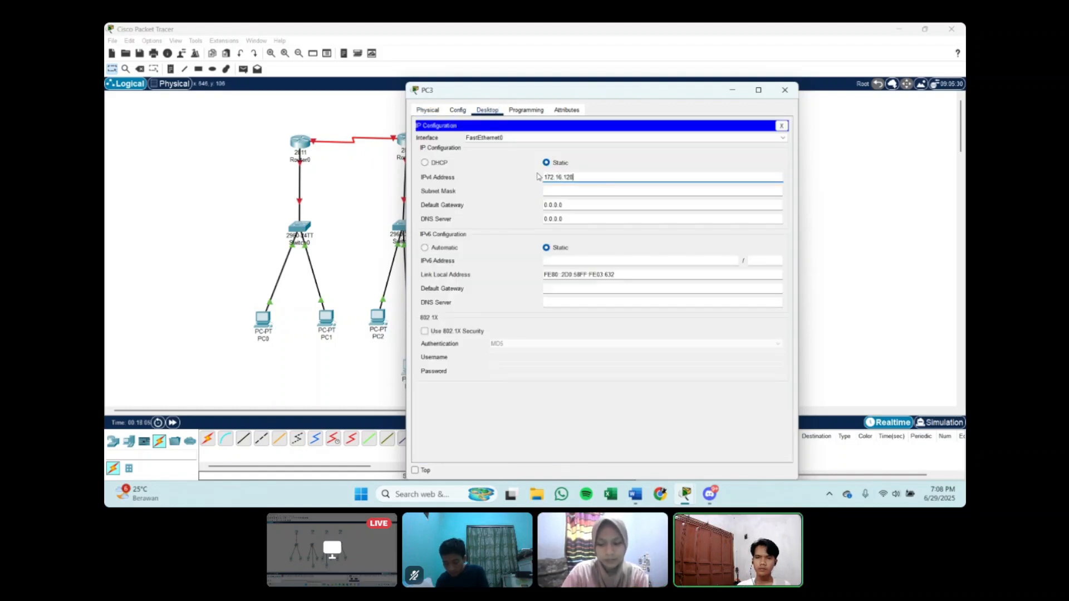
text(.2)
drag(577, 191, 539, 207)
text(192.0172.16)
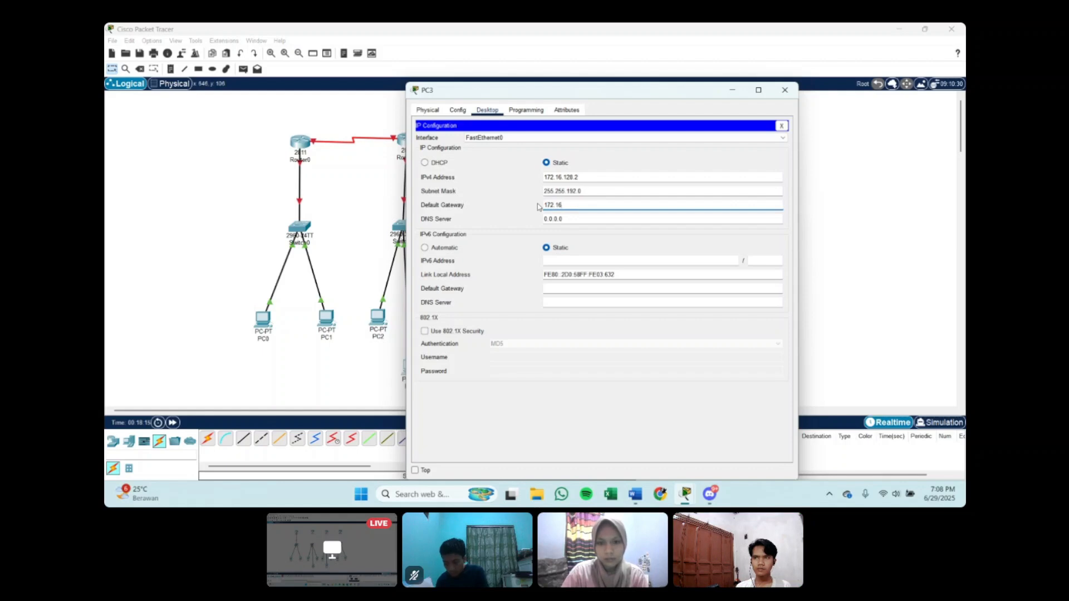
text(.128.1)
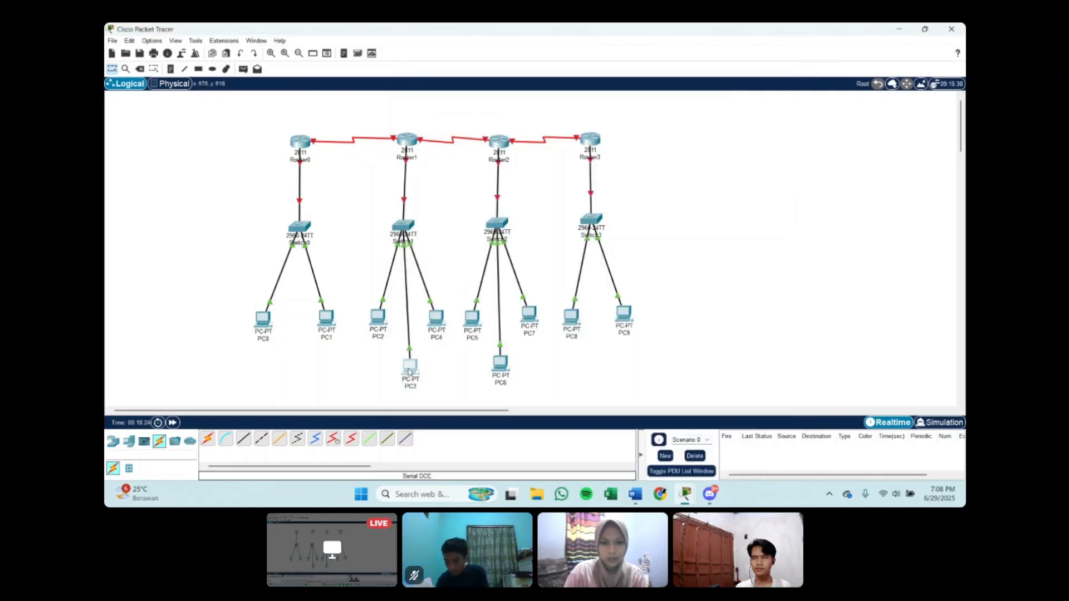
Step: Change PC3's IPv4 address to 172.16.64.3 with subnet mask 255.255.192.0 and re-enter its default gateway
click(366, 328)
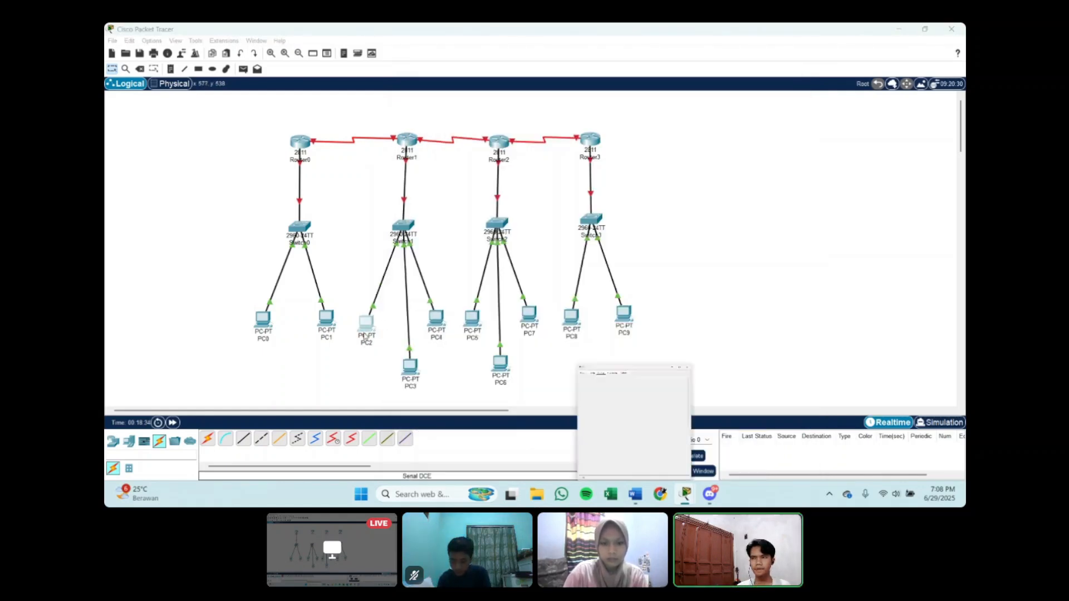
click(564, 176)
text(172.16.44.)
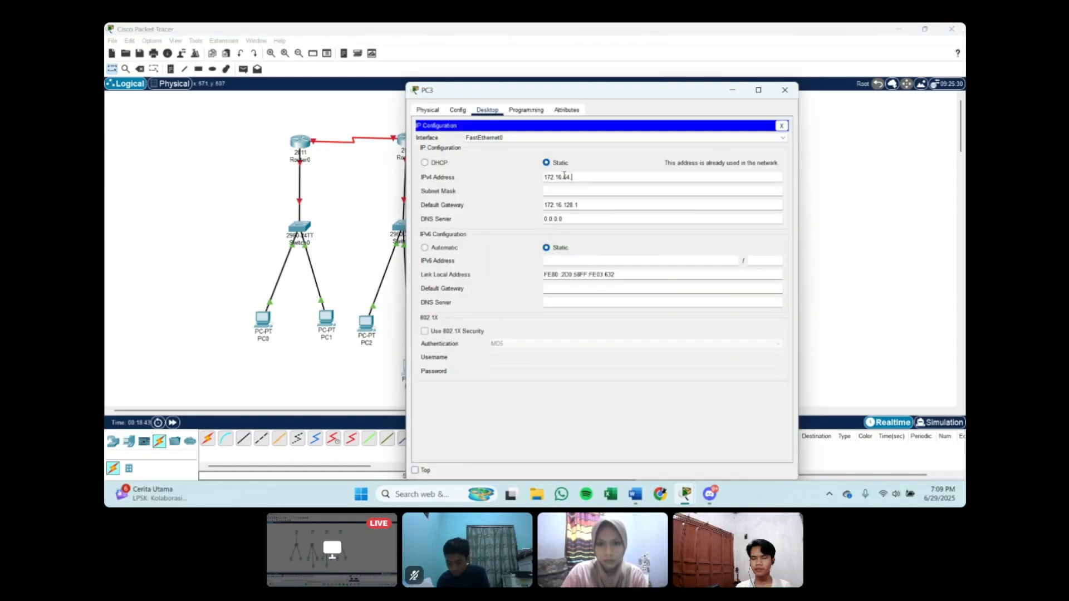
text(3)
mouse_move(544, 191)
mouse_down()
mouse_move(576, 191)
mouse_move(544, 208)
mouse_up()
text(255.255.192.0172.16.1)
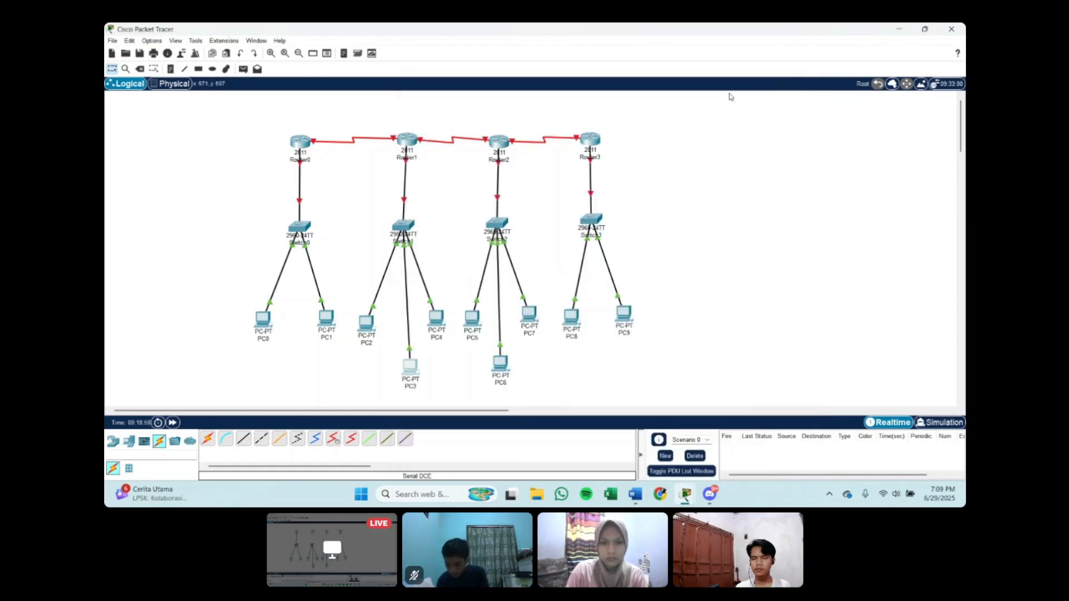
Step: Configure PC4 with static IPv4 address 172.16.64.4, subnet mask 255.255.192.0 and default gateway 172.16.64.1
click(436, 318)
click(488, 110)
click(445, 151)
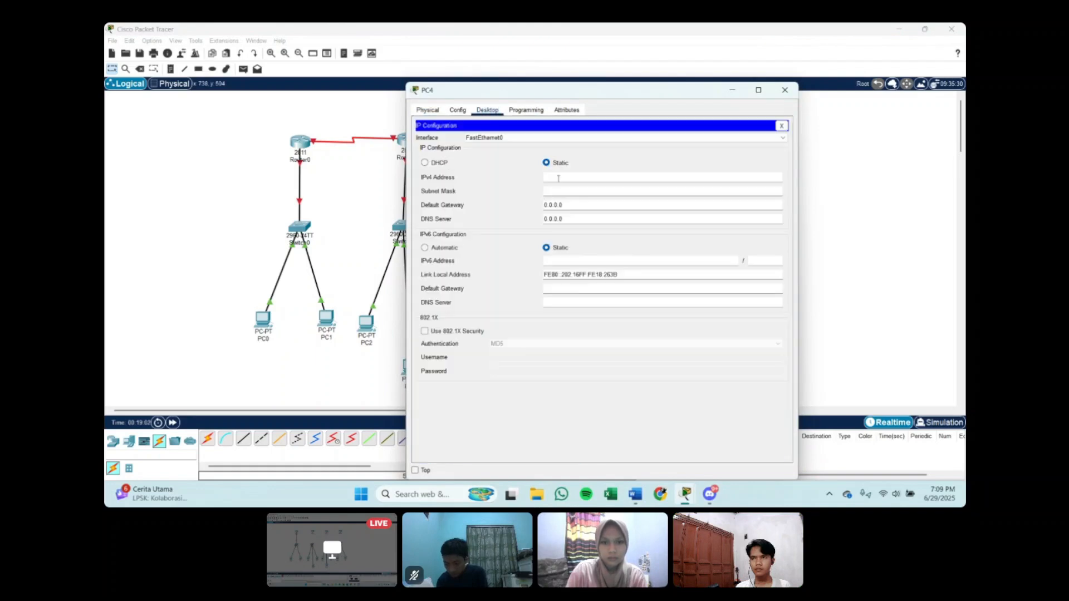
click(558, 177)
text(172.16.64.4)
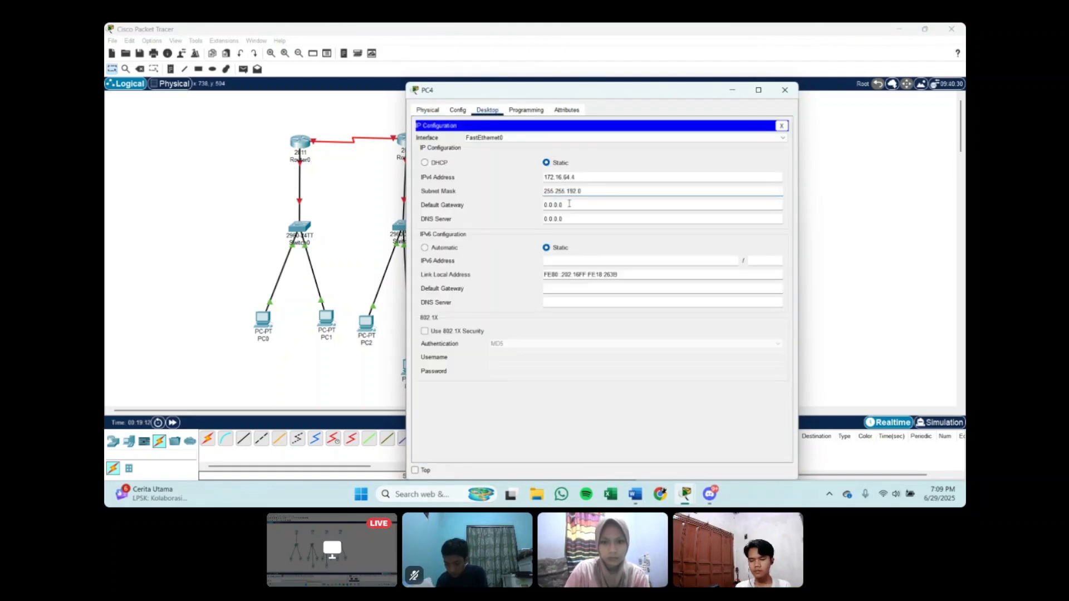
drag(569, 203, 531, 209)
text(172.1)
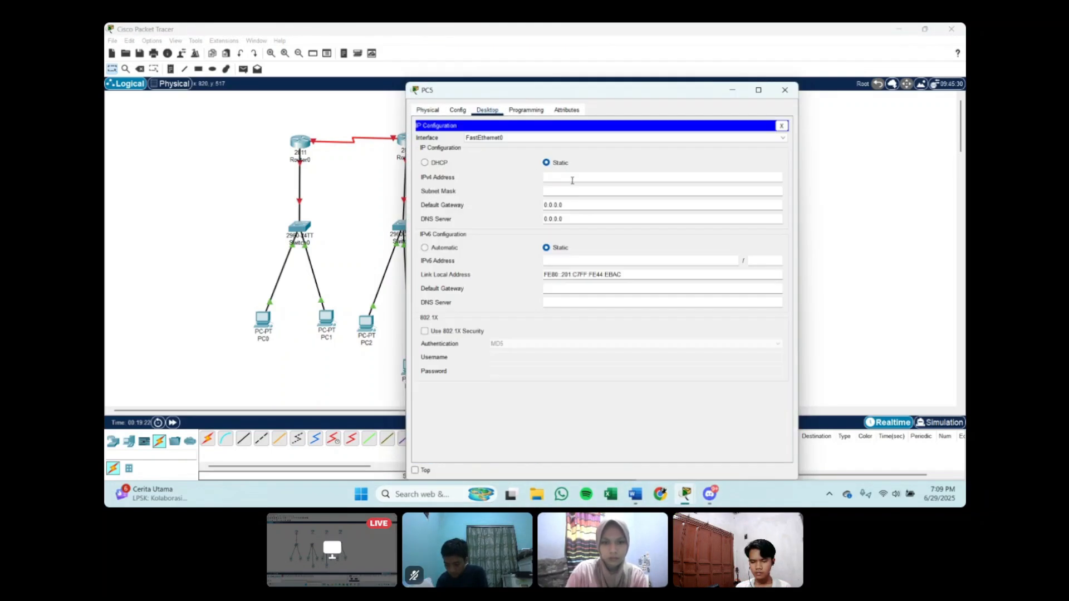
Step: Configure PC5 with static IPv4 address 172.16.128.2, subnet mask 255.255.192.0 and default gateway 172.16.128.1
text(172.168)
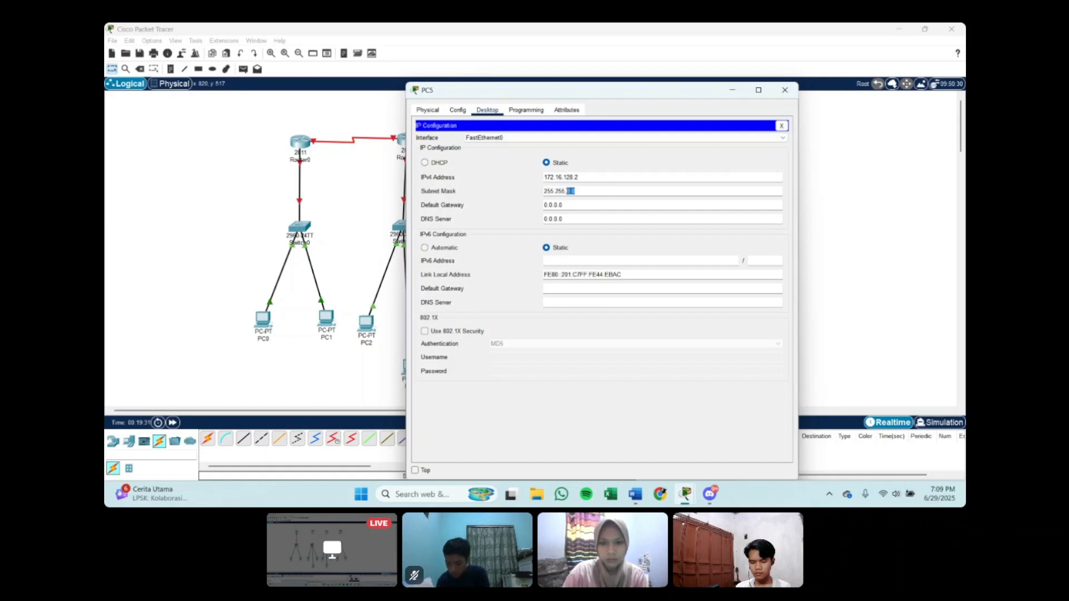
drag(563, 207, 541, 211)
text(172.16.128.1)
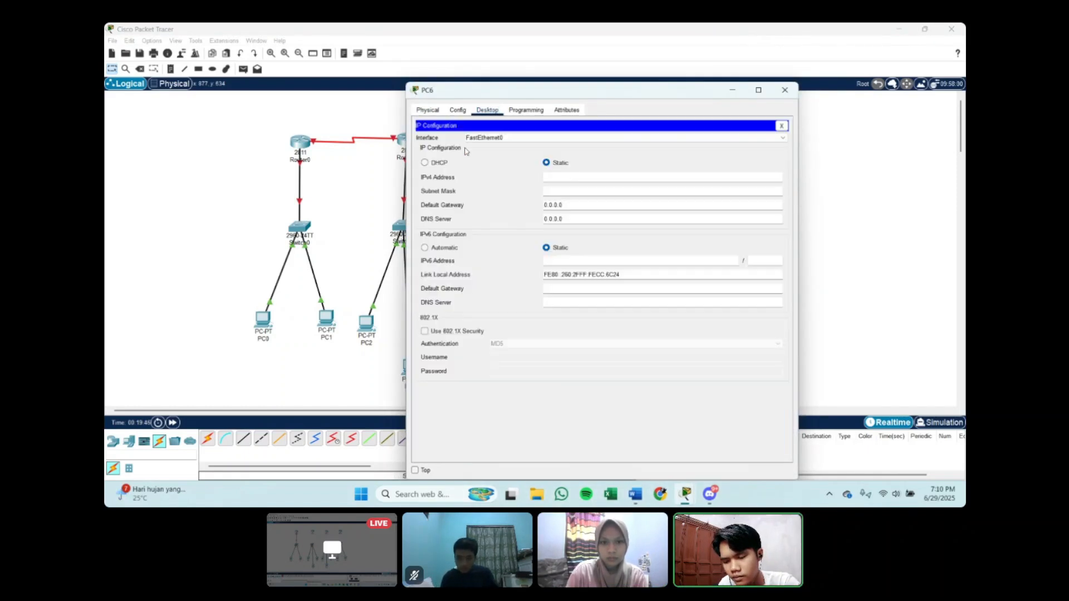
Step: Configure PC6 with static IPv4 address 172.16.128.3, subnet mask 255.255.192.0 and default gateway 172.16.128.1
click(566, 177)
text(172.16.128.3)
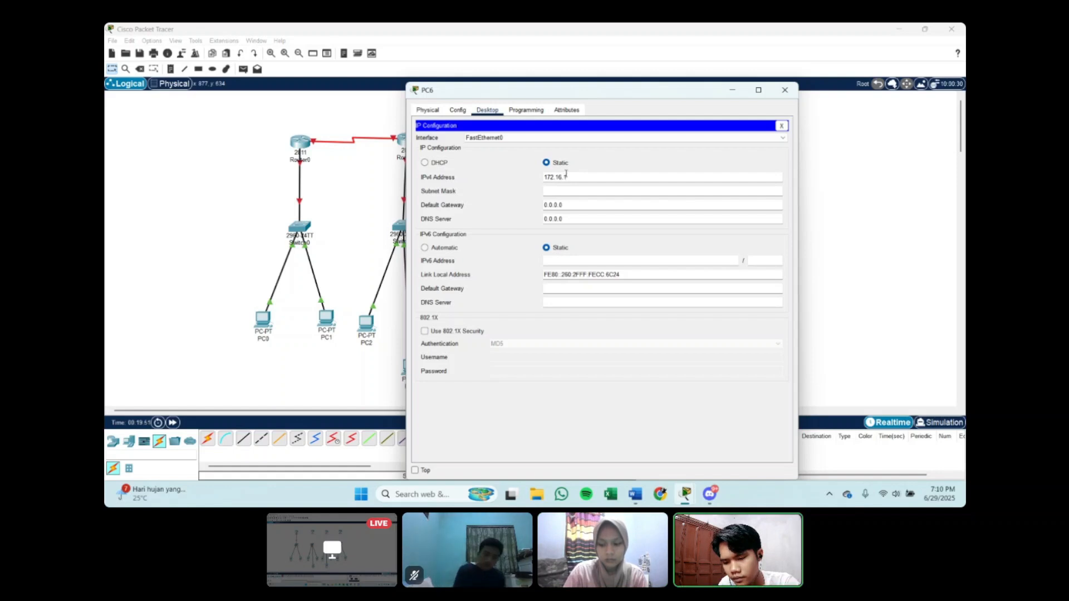
click(568, 191)
text(255.255.192.0)
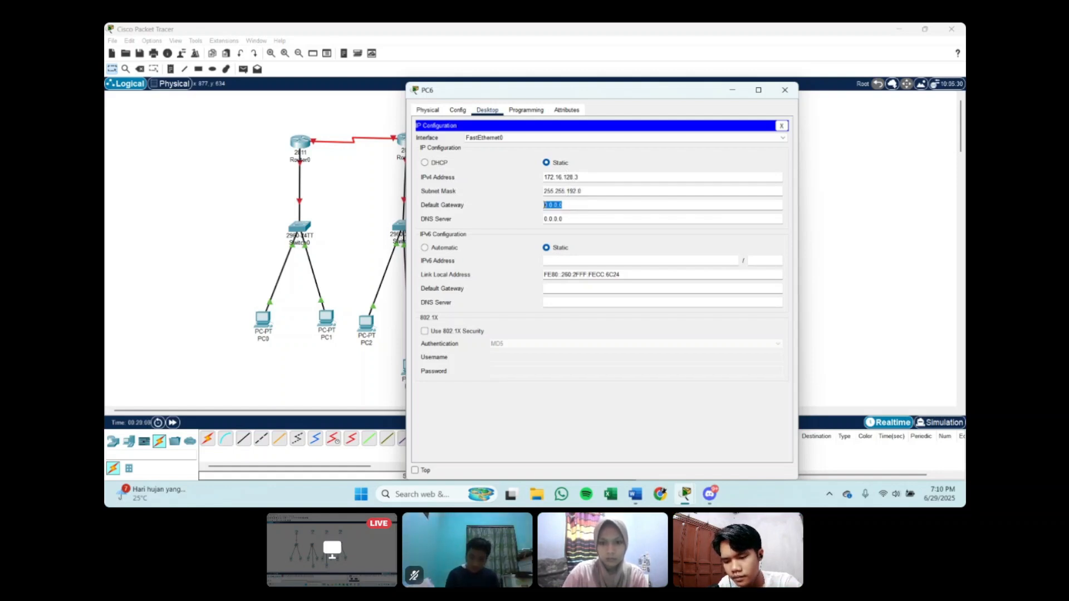
drag(580, 206, 543, 208)
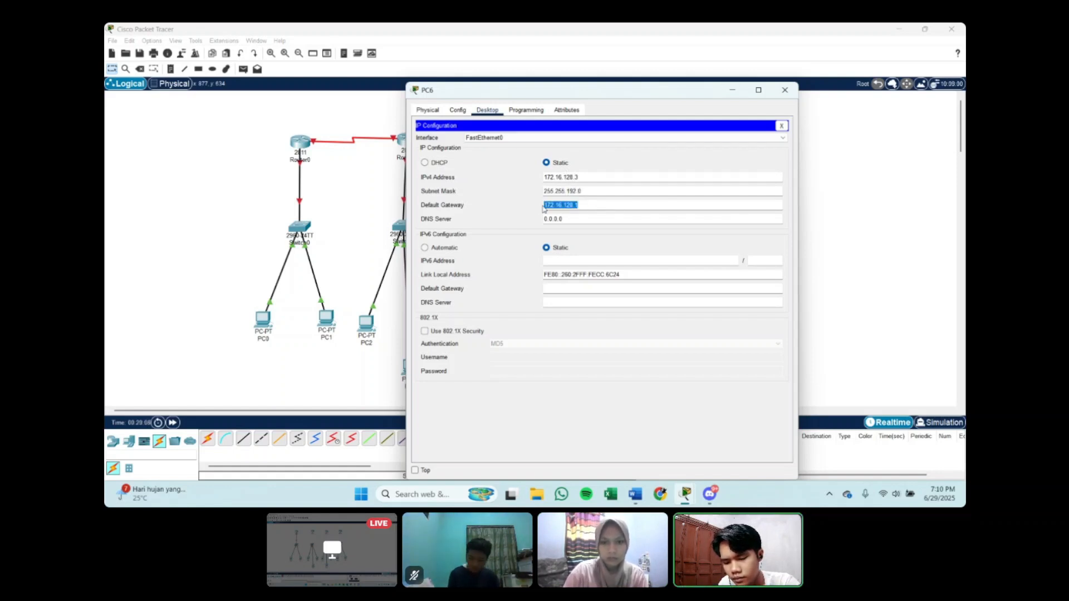
click(733, 89)
Step: Configure PC7 with static IPv4 address 172.16.128.4, subnet mask 255.255.192.0 and default gateway 172.16.128.1
click(531, 315)
click(488, 109)
click(443, 147)
click(555, 177)
text(172.16.128.4)
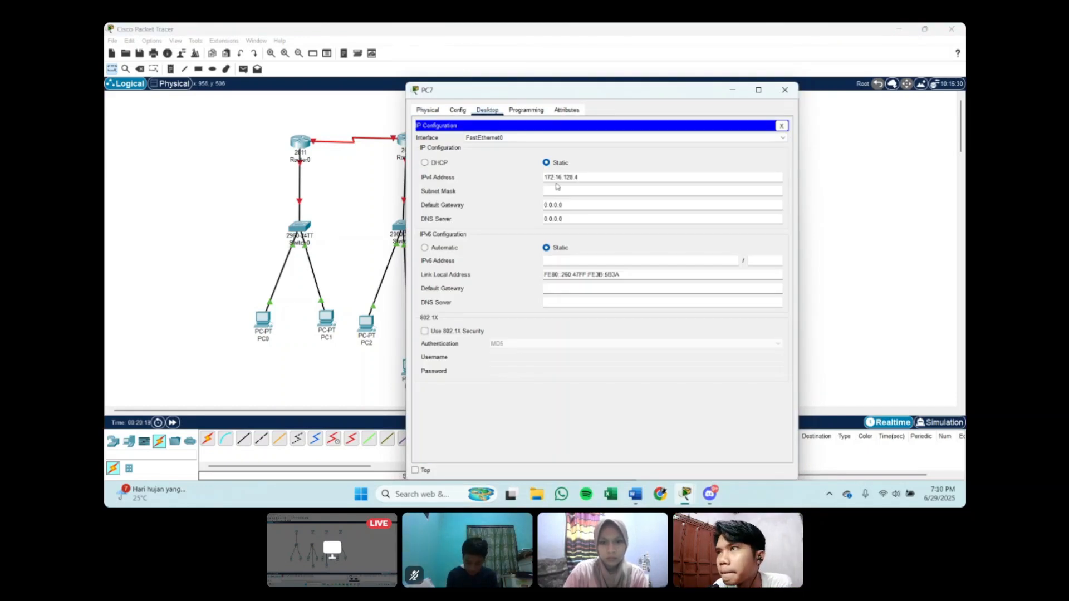
click(558, 191)
text(255.255.192.0)
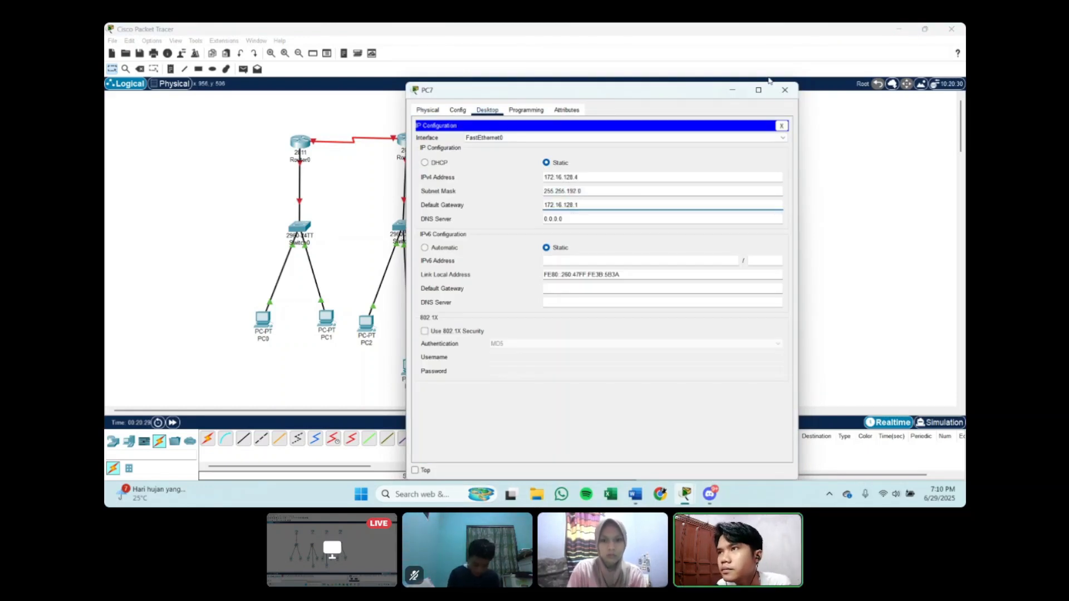
click(785, 90)
Step: Configure PC8 with static IPv4 address 172.192.1.2, subnet mask 255.255.192.0 and a default gateway
click(571, 318)
click(487, 110)
click(444, 148)
text(172.192.1.2)
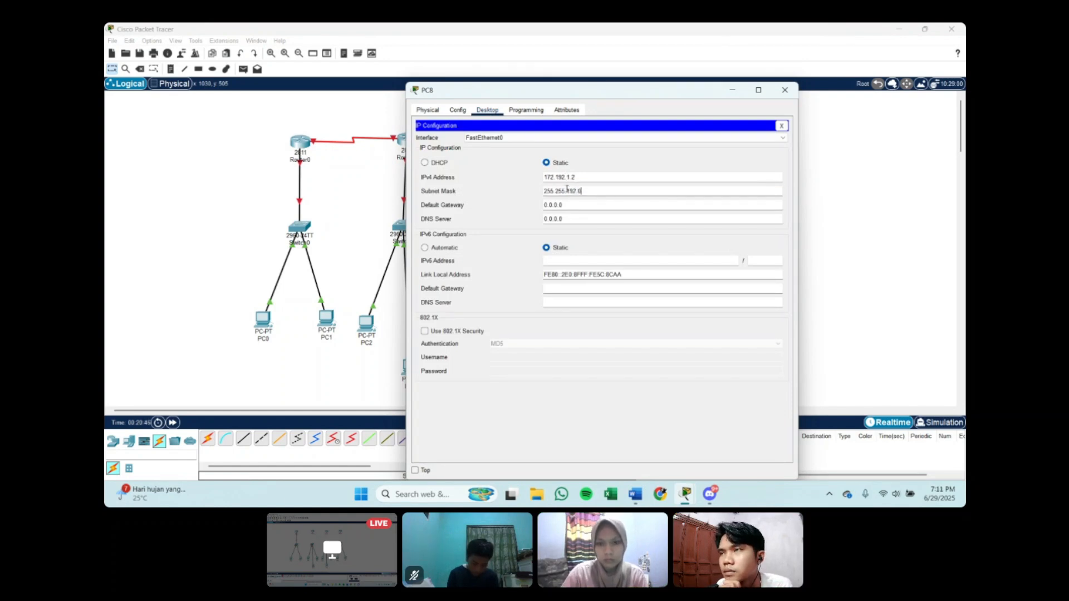
key(Tab)
text(172)
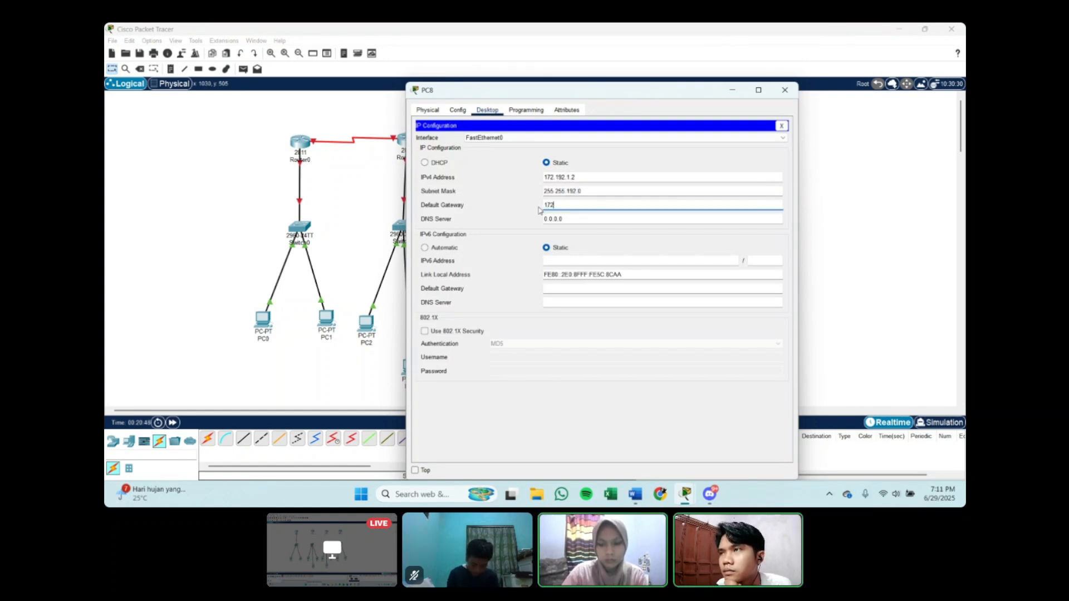
click(785, 90)
Step: Configure PC9 with static IPv4 address 172.192.1.3, subnet mask 255.255.192.0 and default gateway 172.192.1.1
click(641, 315)
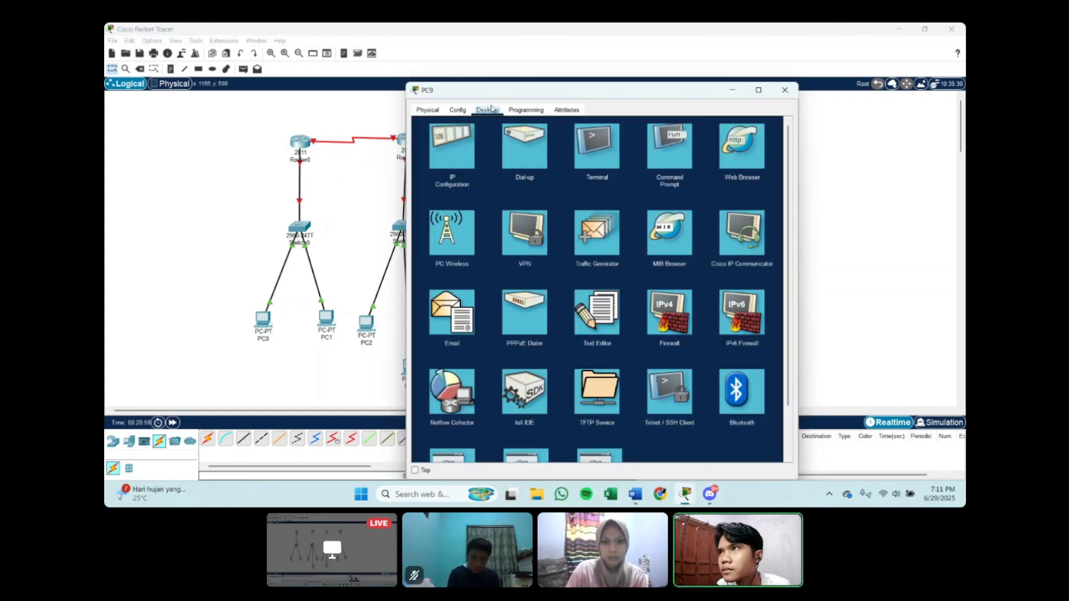
click(444, 147)
click(557, 177)
text(172.192.1.3)
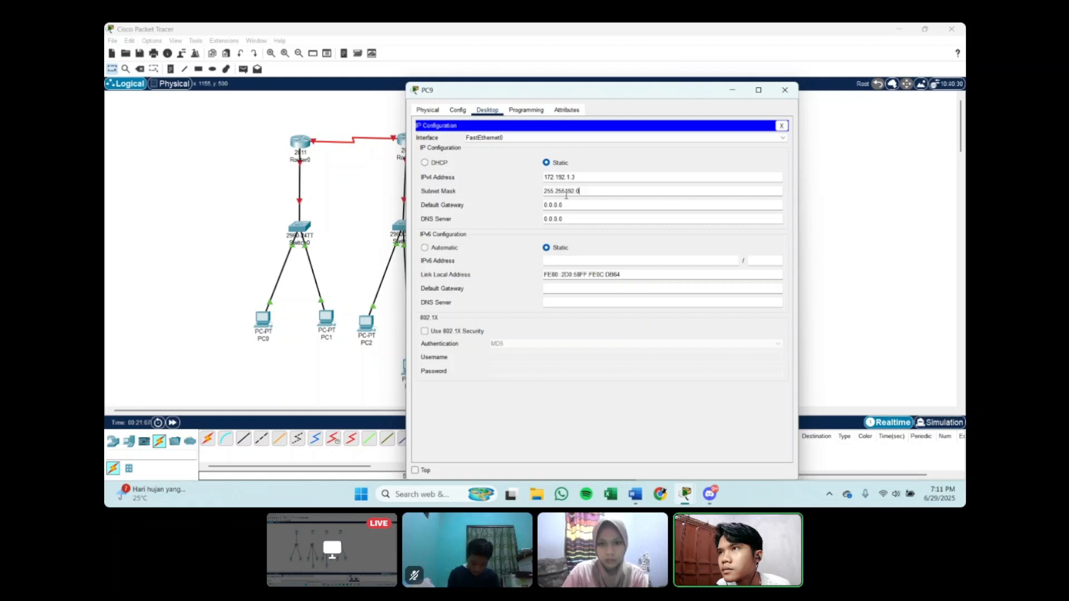
drag(564, 205, 536, 210)
text(172.192.1.1)
click(783, 90)
Step: Review the IP configurations of PC7, PC6, PC5 and PC4 one after another
click(532, 324)
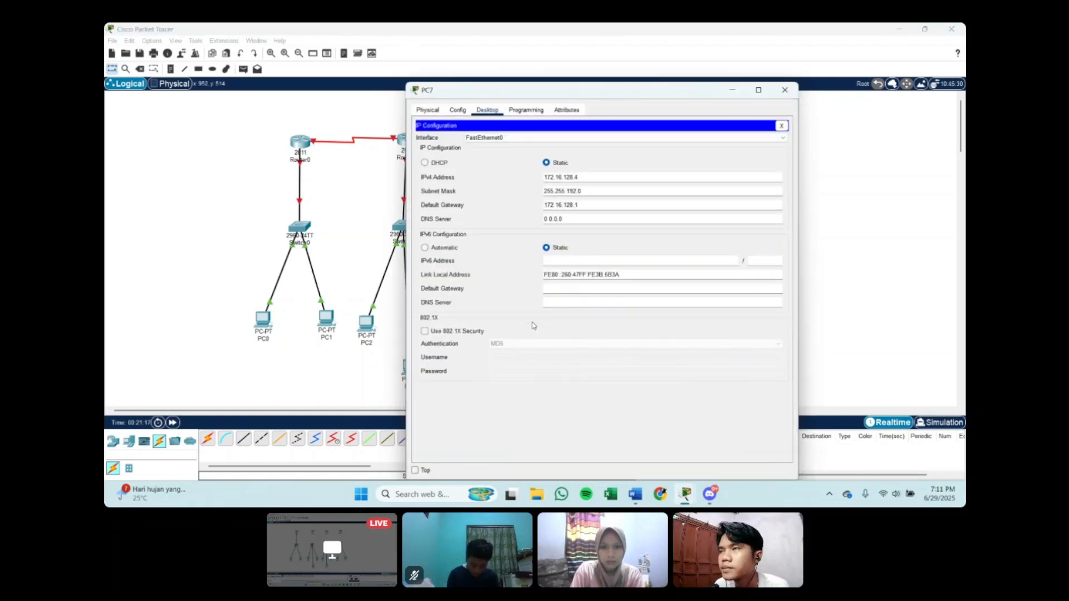
click(784, 89)
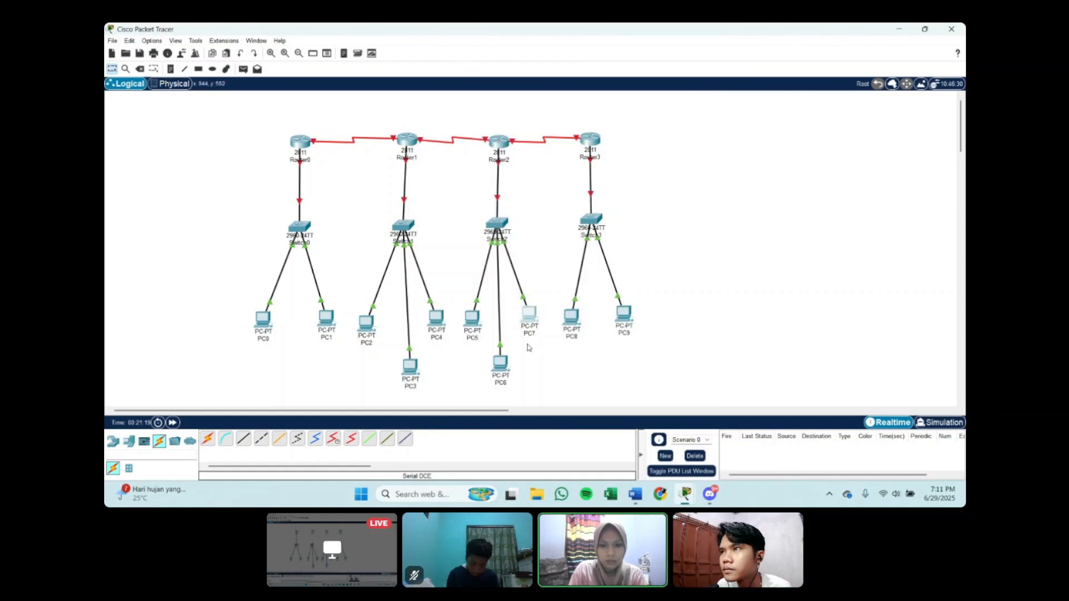
click(500, 363)
click(784, 90)
click(473, 317)
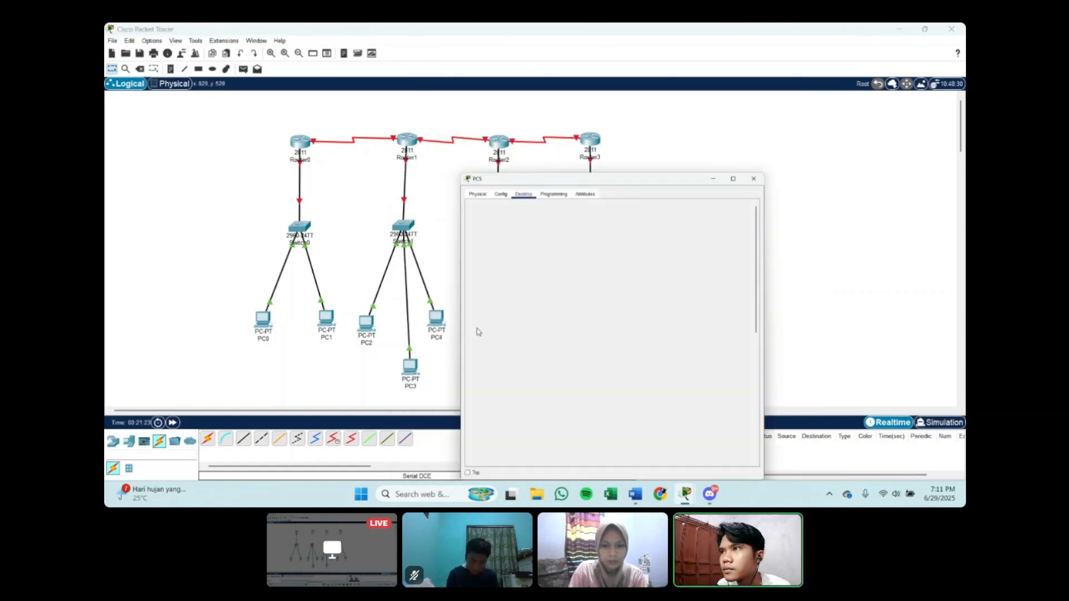
click(785, 90)
click(436, 319)
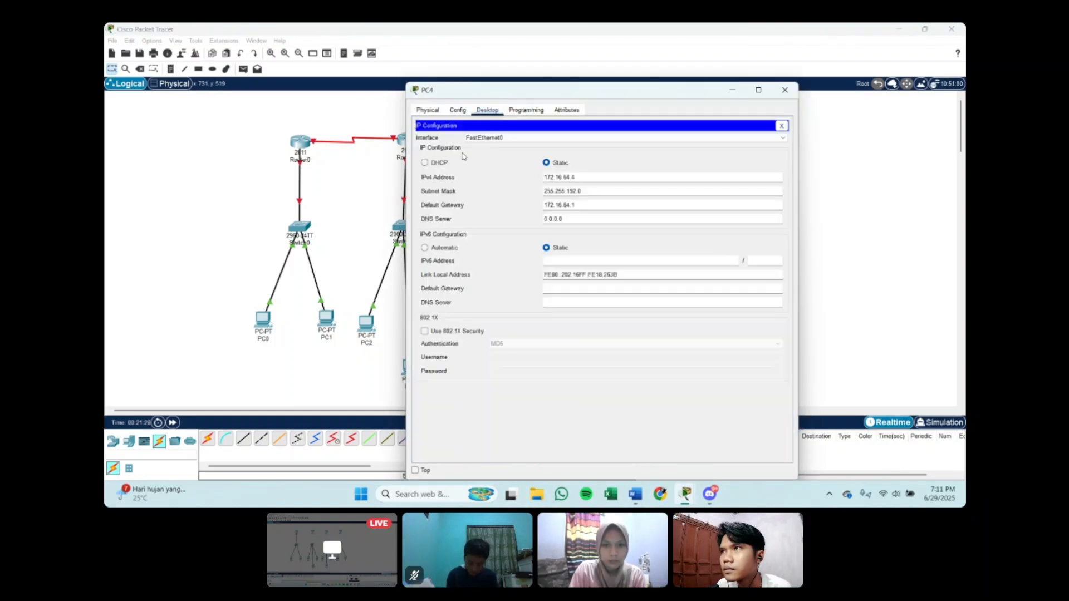
click(784, 90)
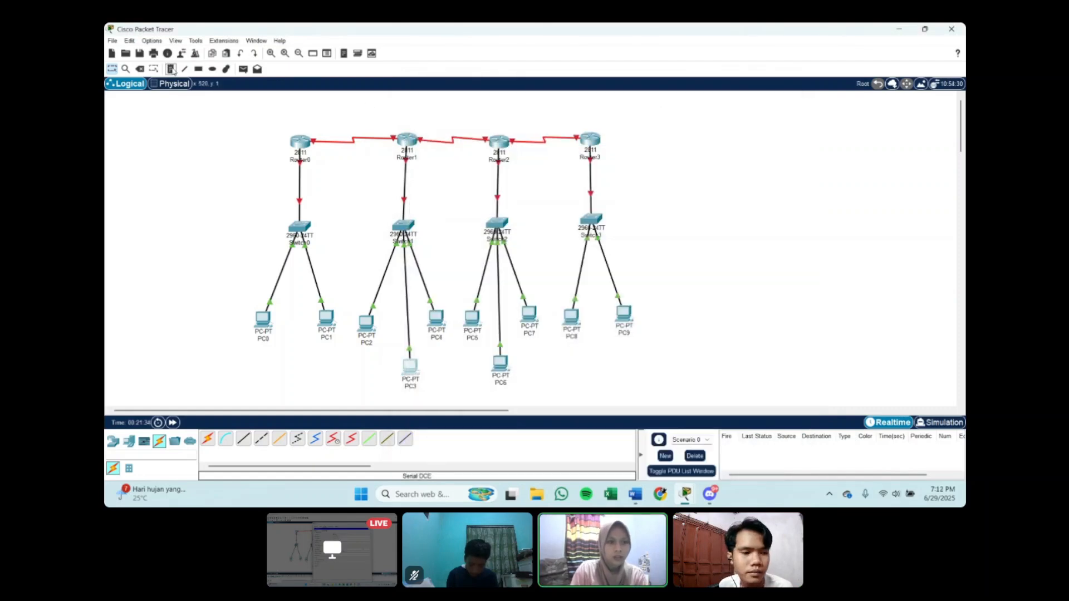
Step: Add text notes 172.16.0.1 beside the Router0–Switch0 link and 172.16.64.1 beside the link below Router1
click(247, 182)
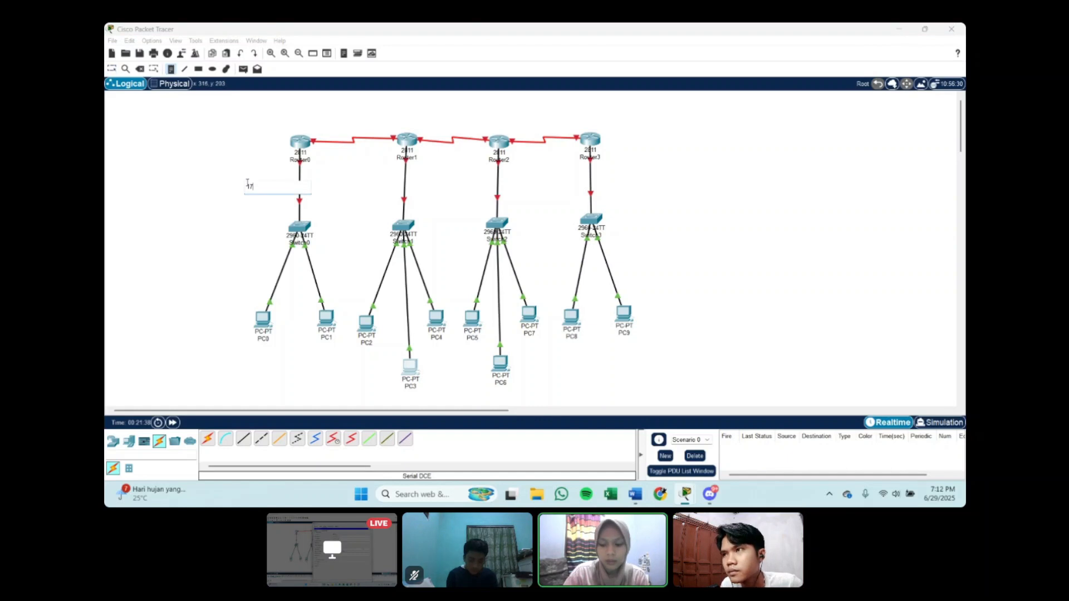
text(172.16.0.1)
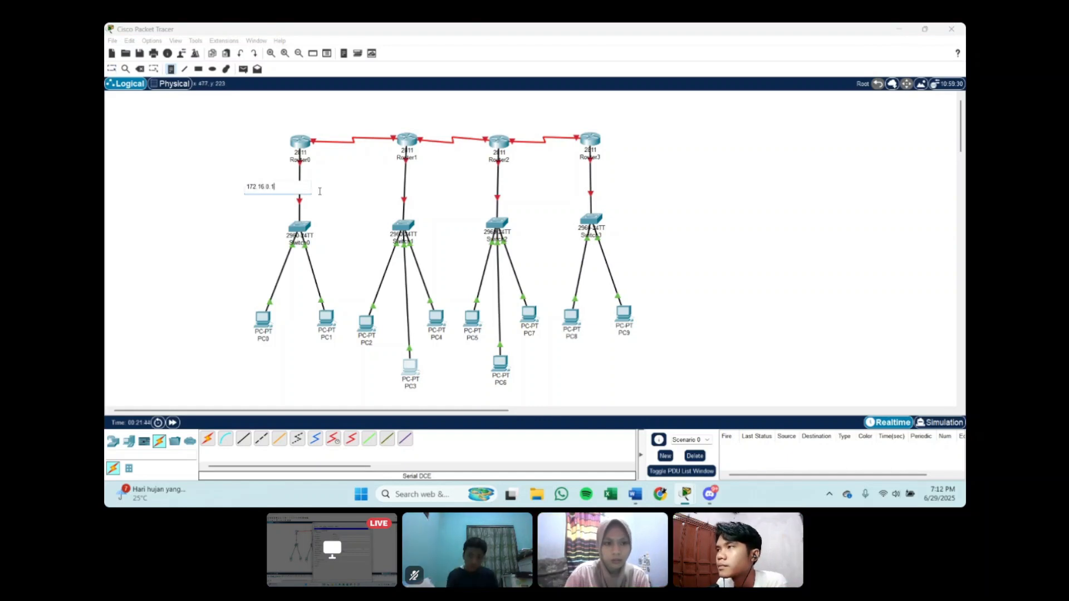
click(344, 191)
text(172.16.64.)
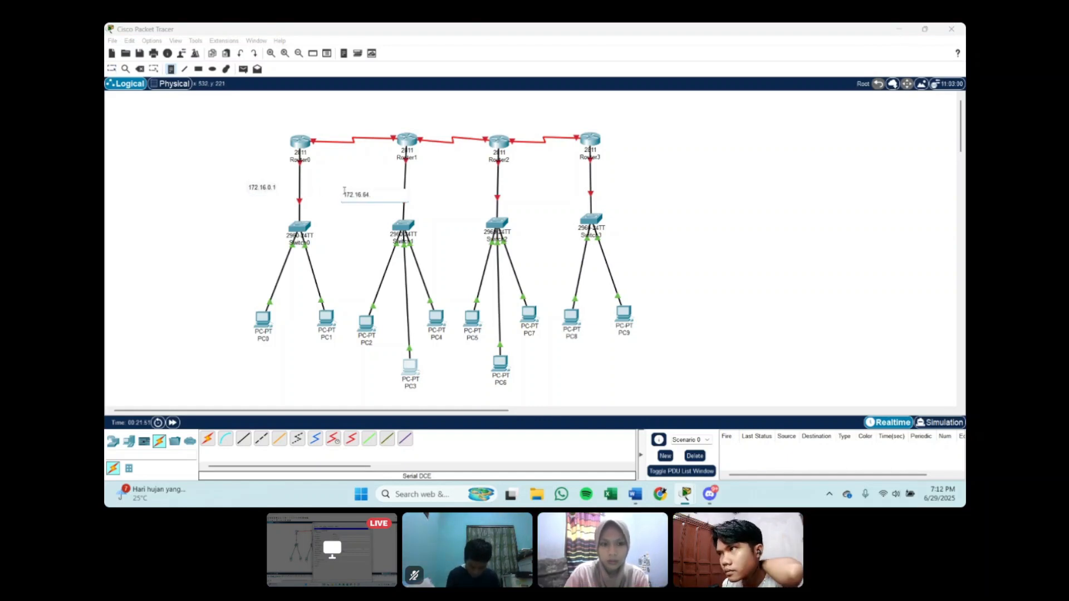
text(1)
Step: Add text notes 172.16.128.1 beside the link below Router2 and 172.16.192.1 beside the link below Router3
click(451, 191)
text(172.16.128.)
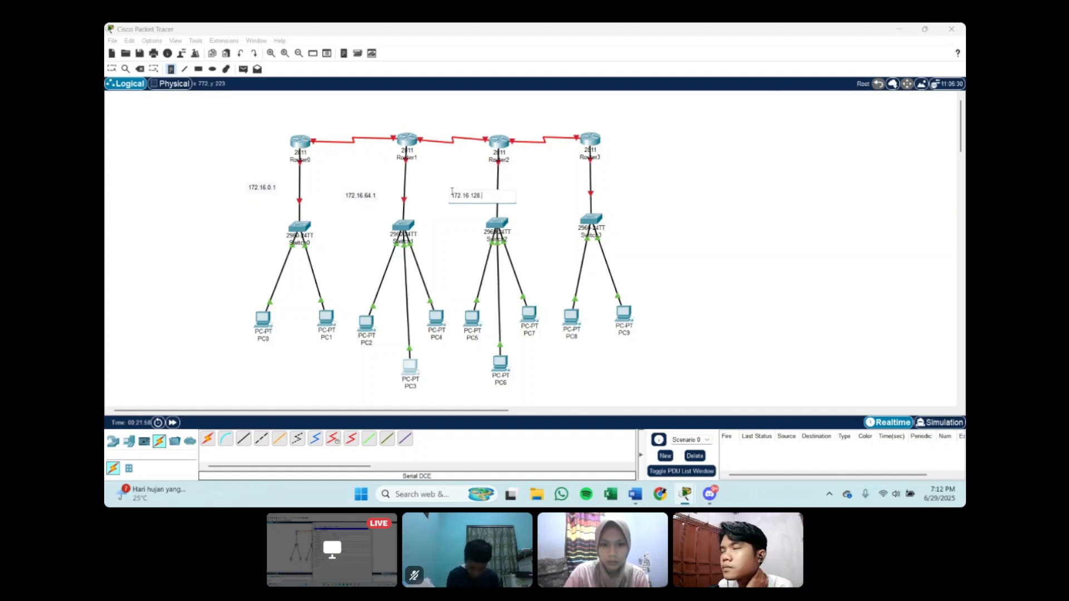
text(1)
click(538, 196)
text(172.16.192.)
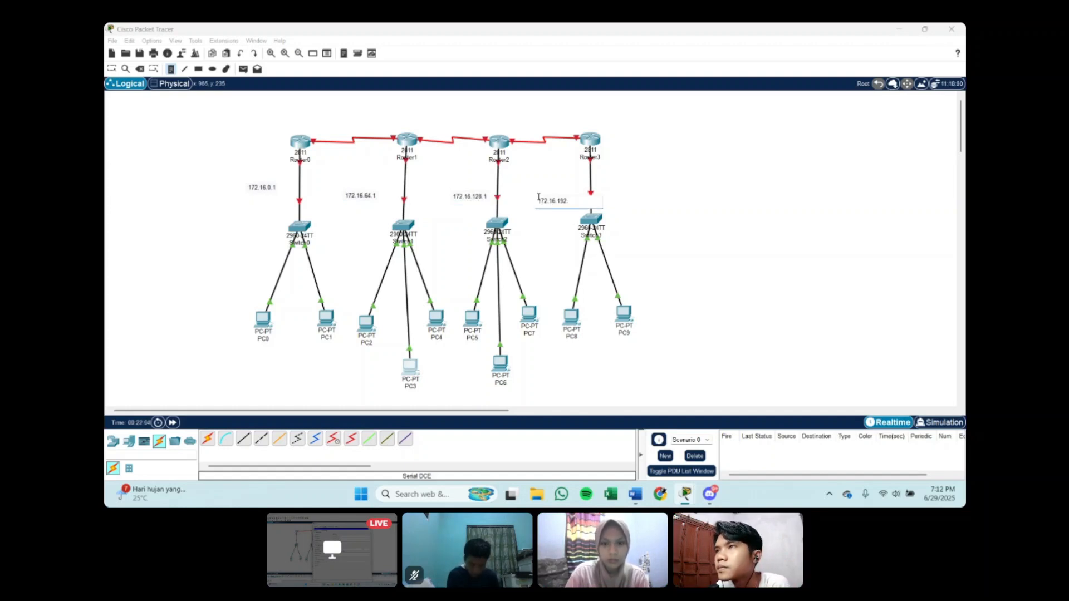
text(1)
Step: Reposition the four gateway address notes so they line up closely beside their router-to-switch links
click(112, 69)
drag(264, 189, 280, 191)
drag(354, 197, 369, 195)
drag(464, 199, 463, 197)
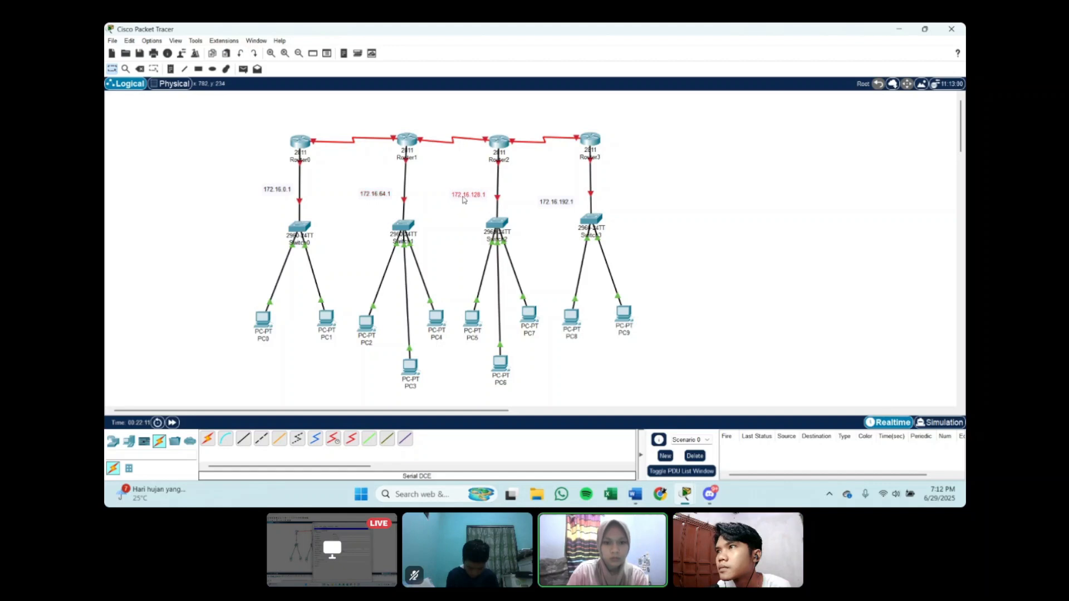
drag(545, 206, 551, 198)
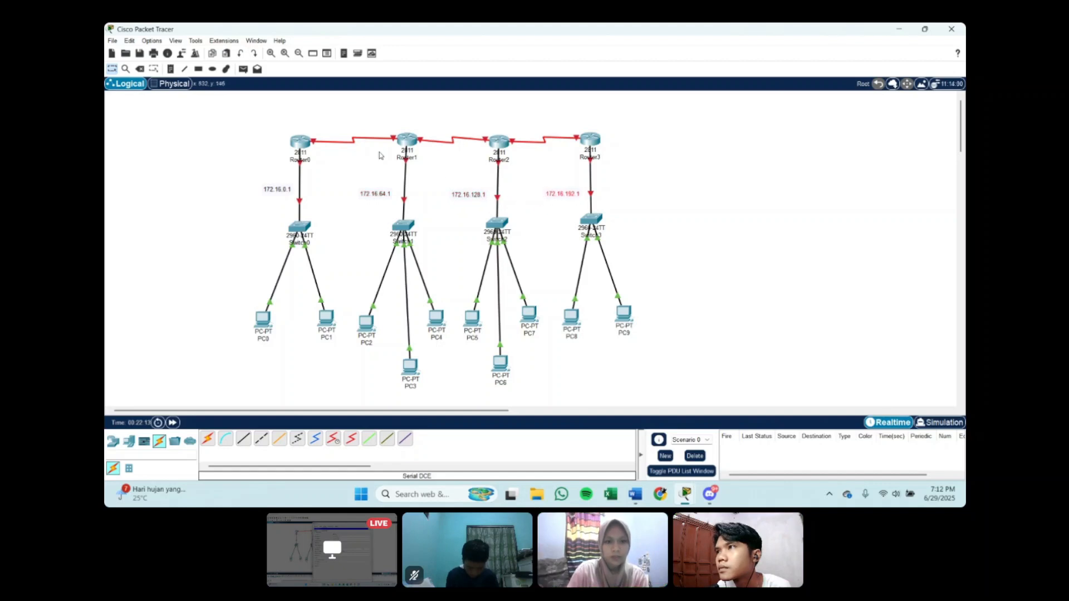
Step: Open Router0's command line and enter global configuration mode with en and conf t
click(301, 142)
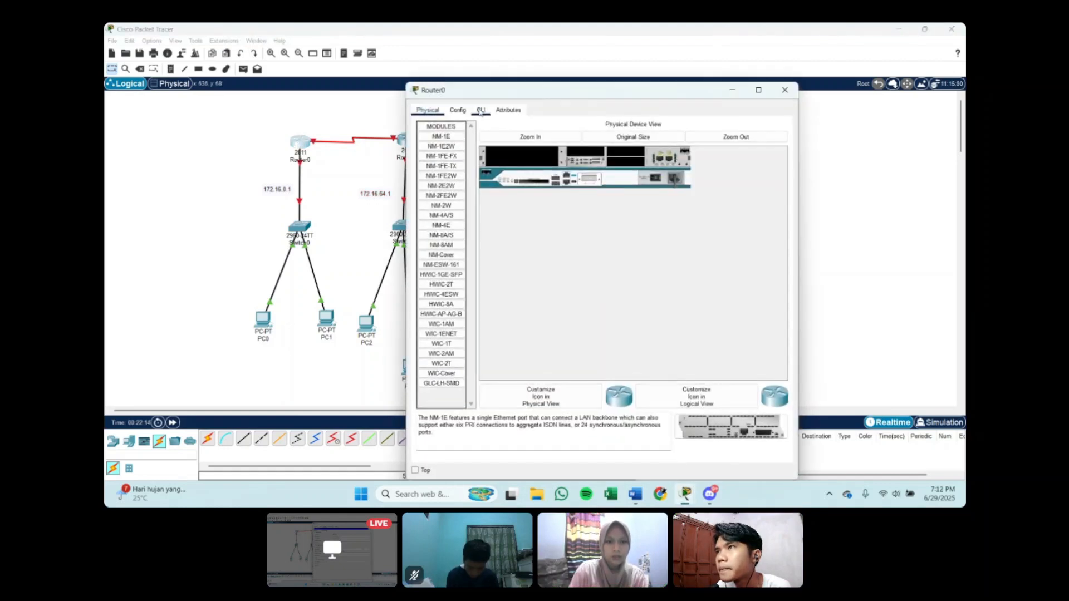
click(465, 111)
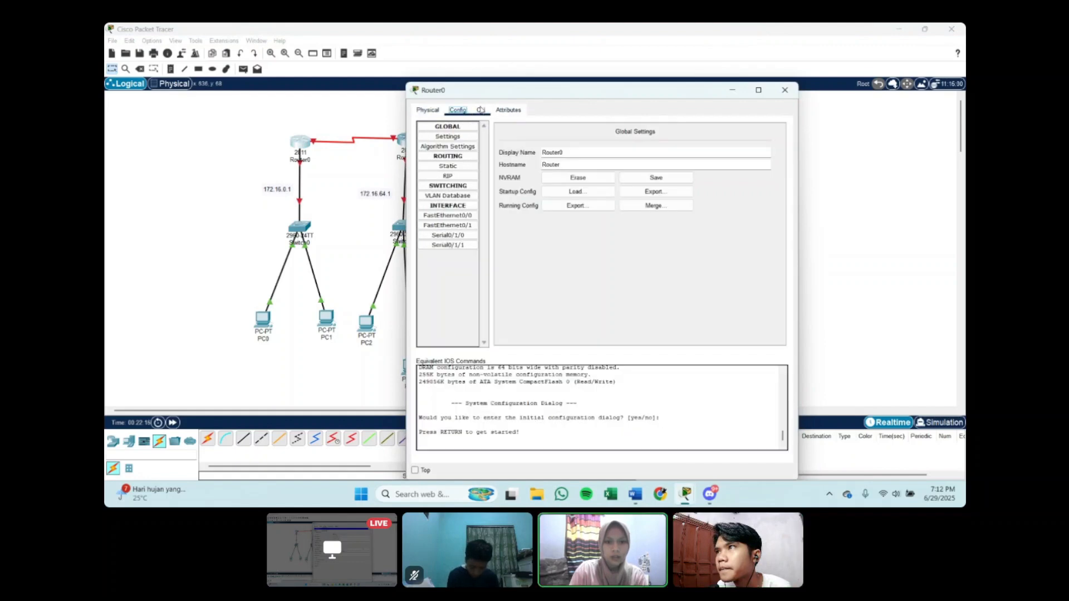
click(481, 110)
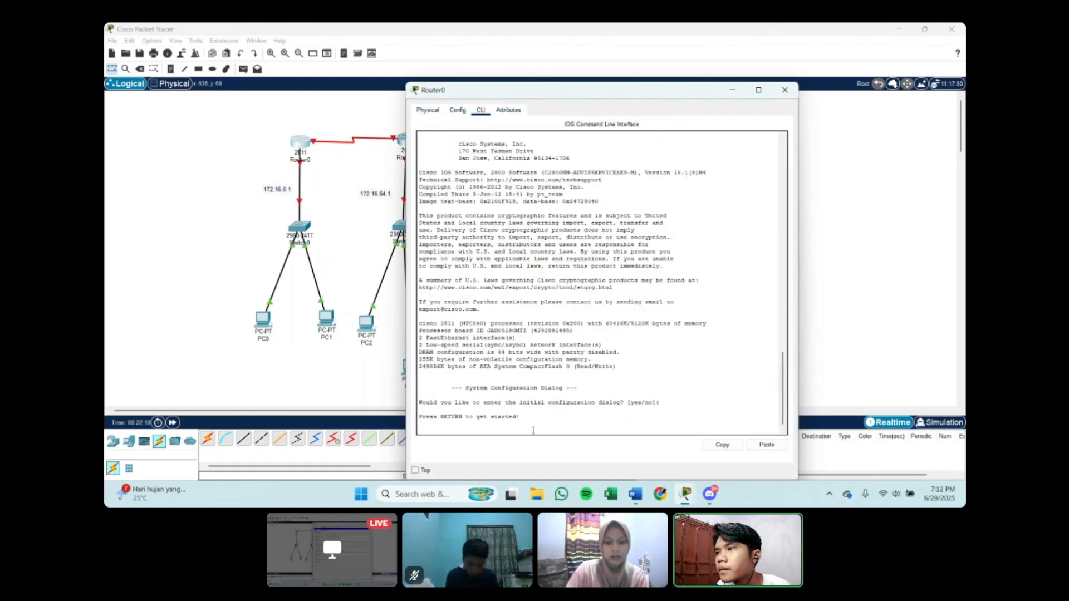
key(Return)
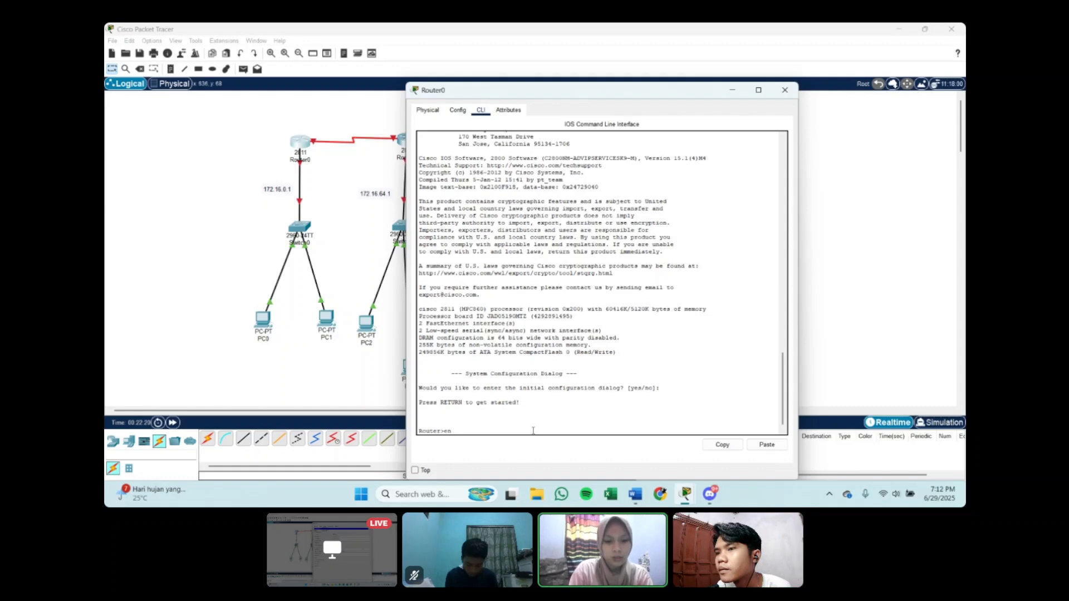
text(en)
key(Return)
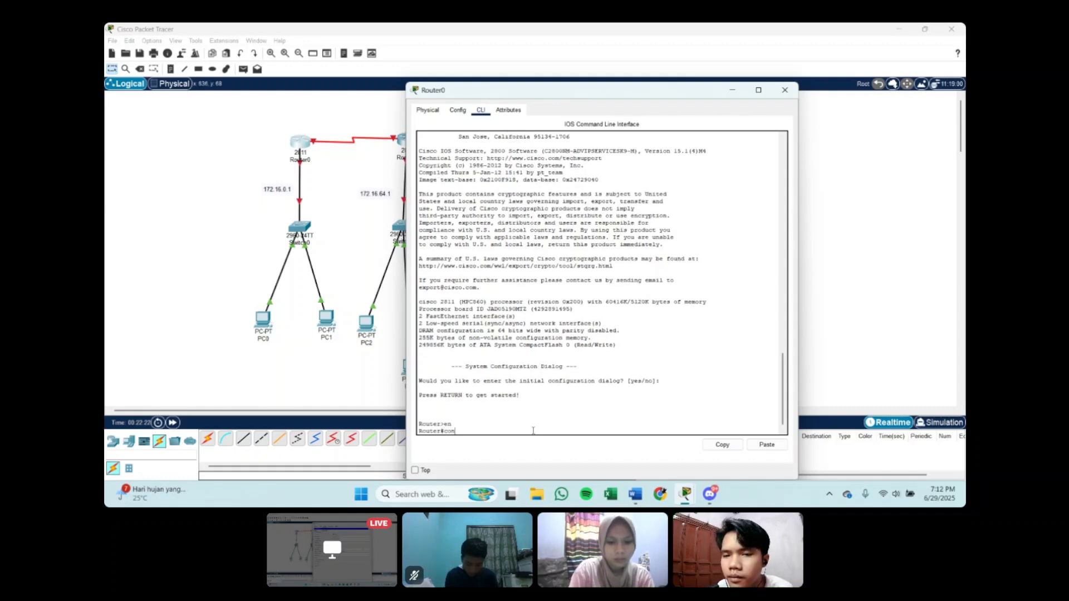
text(conf t)
key(Return)
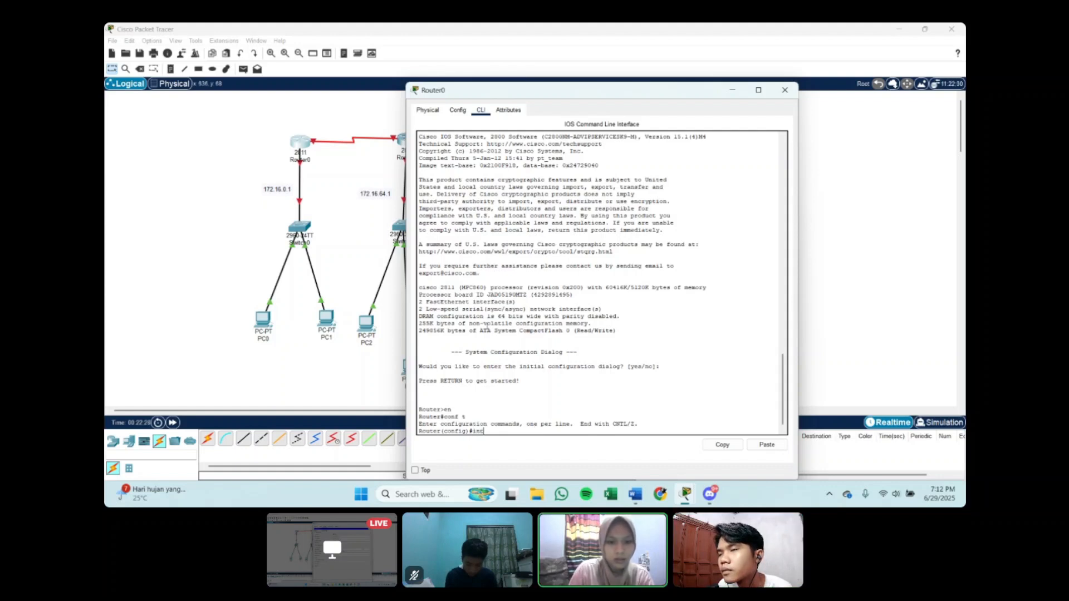
Step: Check Router0's links in the topology, return to its command line and enter interface configuration for se0/1/0
click(733, 91)
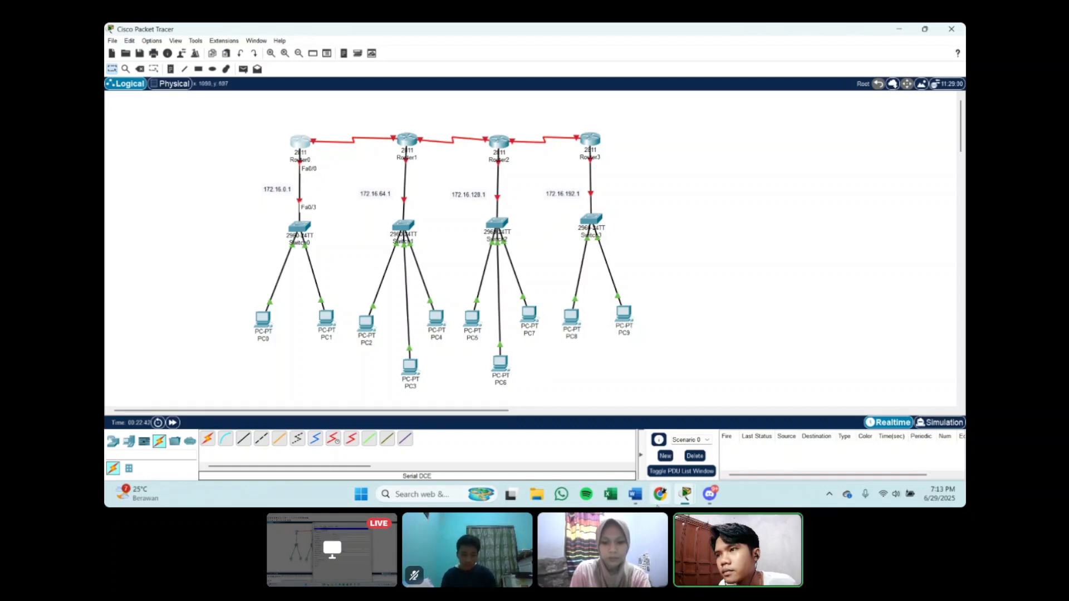
mouse_move(686, 494)
mouse_move(701, 462)
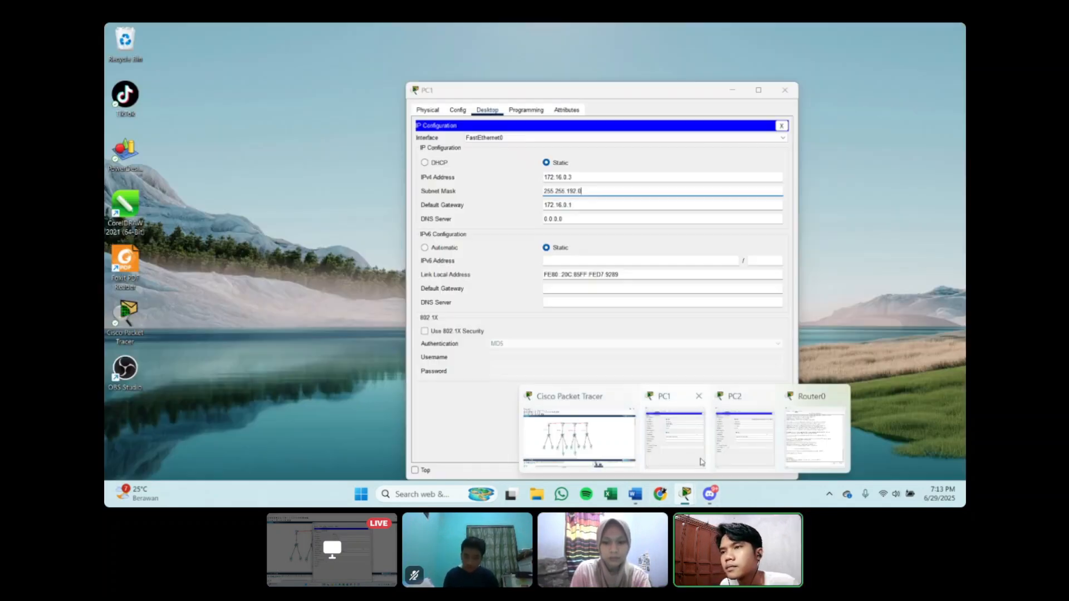
click(814, 437)
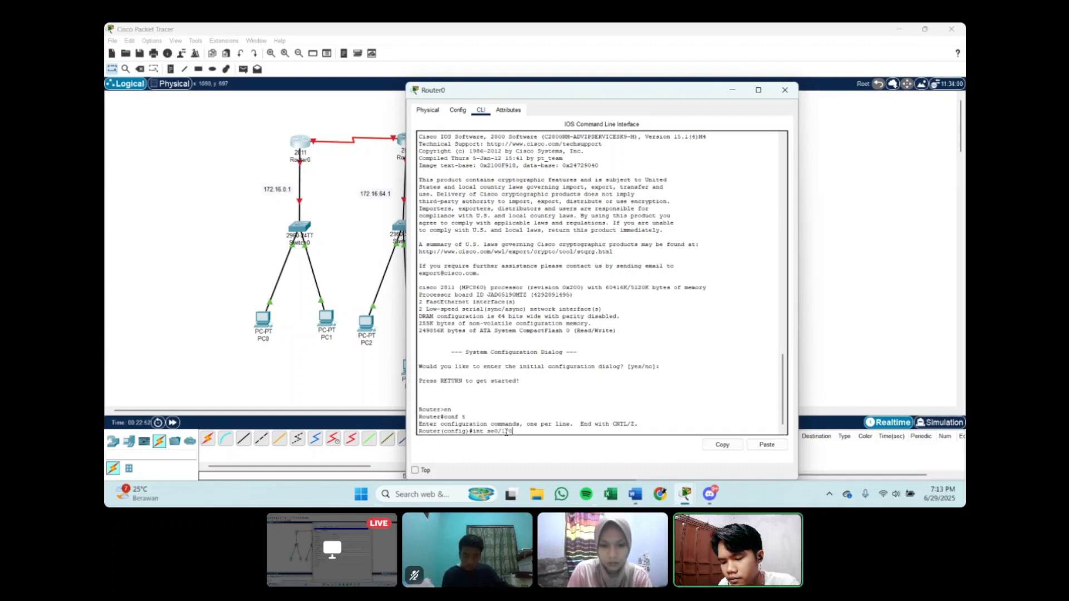
text(0)
key(Return)
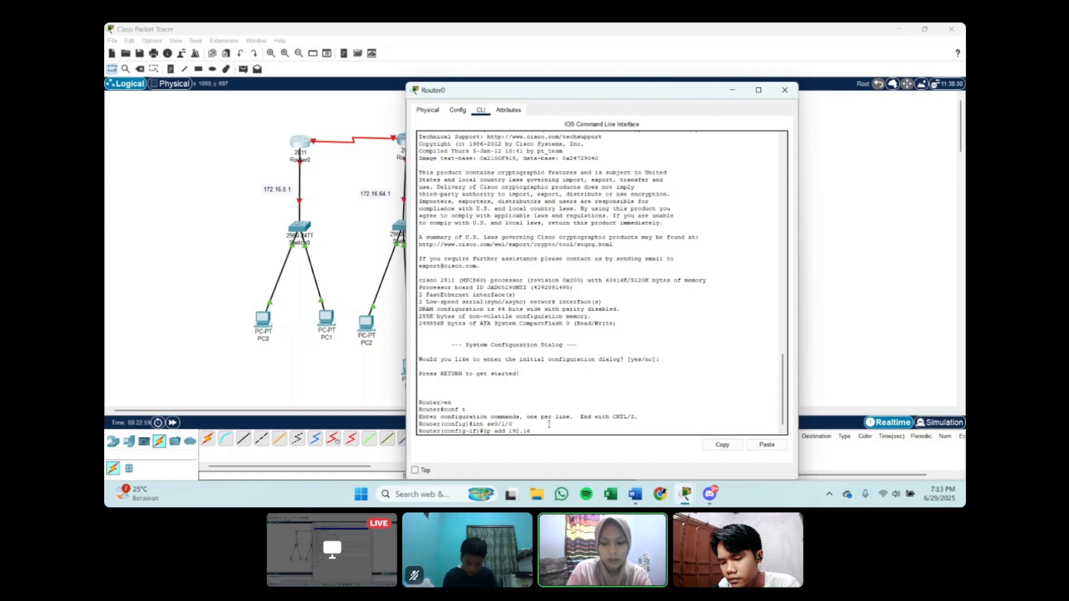
Step: Assign IP address 192.168.1.1 with mask 255.255.255.252 to Router0's se0/1/0 interface
text(.1.)
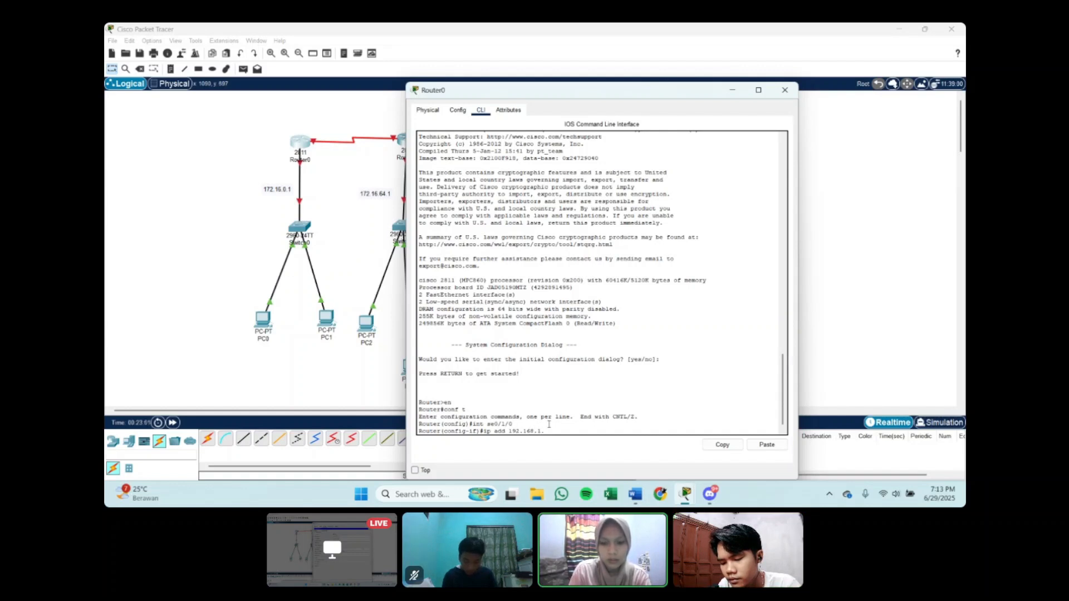
text(1)
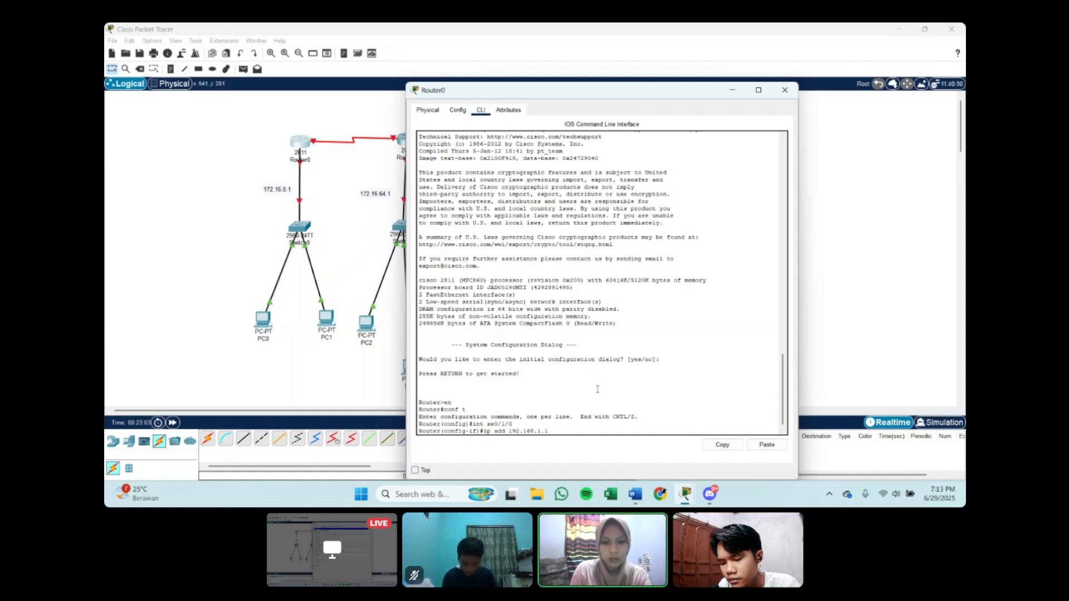
text( 255.2)
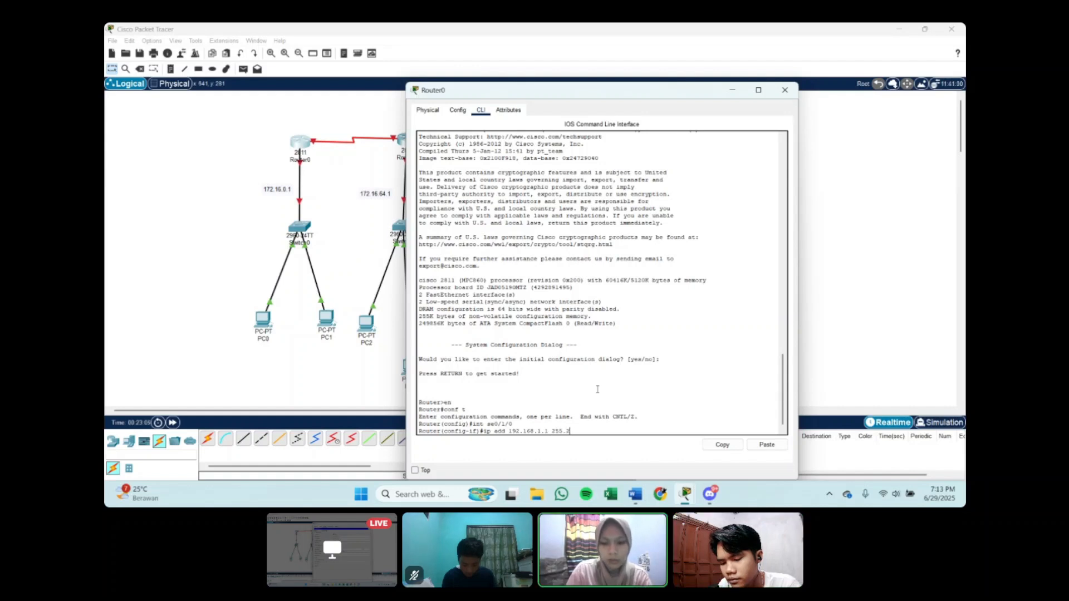
text(55.255.)
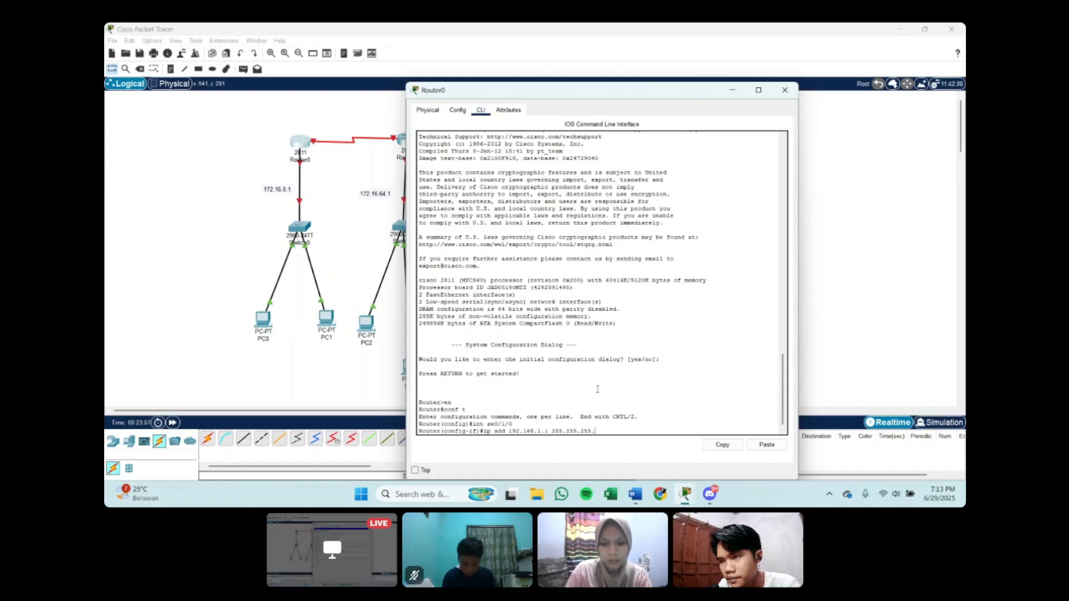
text(252)
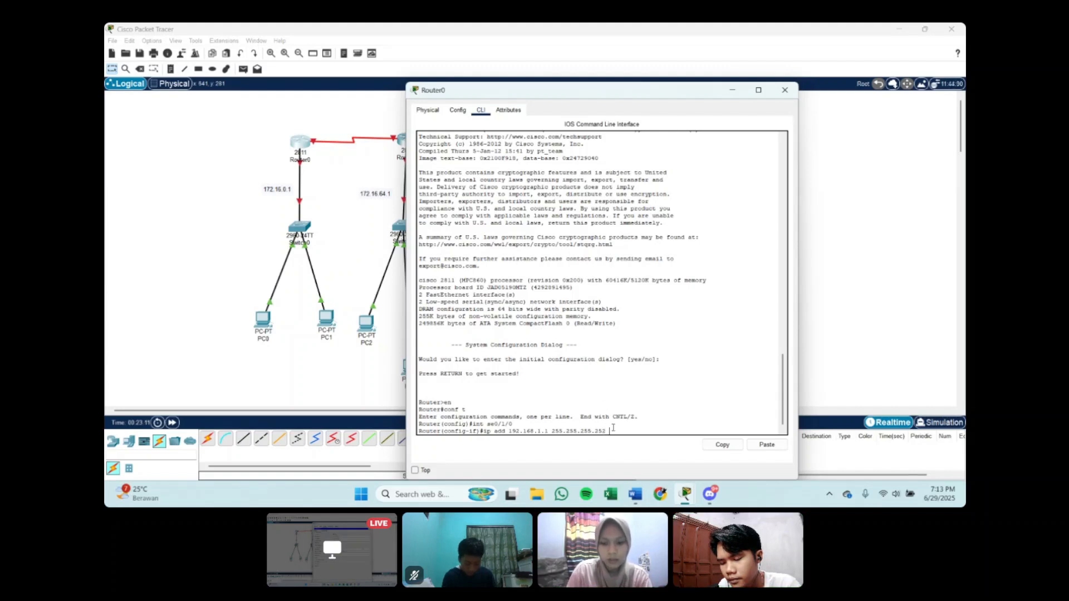
key(Return)
Step: Set the clock rate of Router0's se0/1/0 to 64000, enable the interface with no sh and exit its configuration
text(clock)
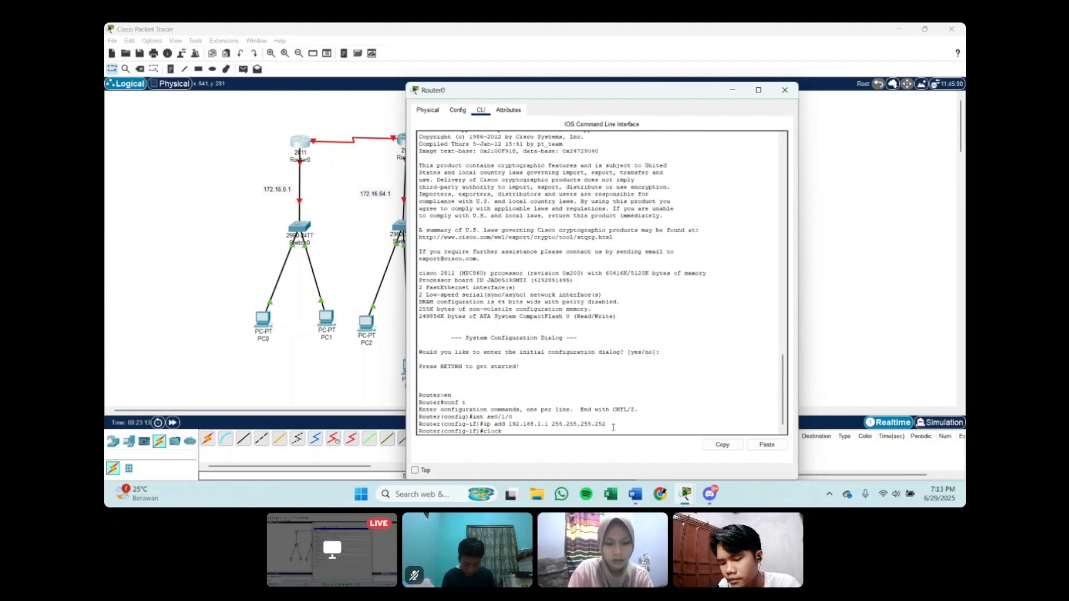
text( rate)
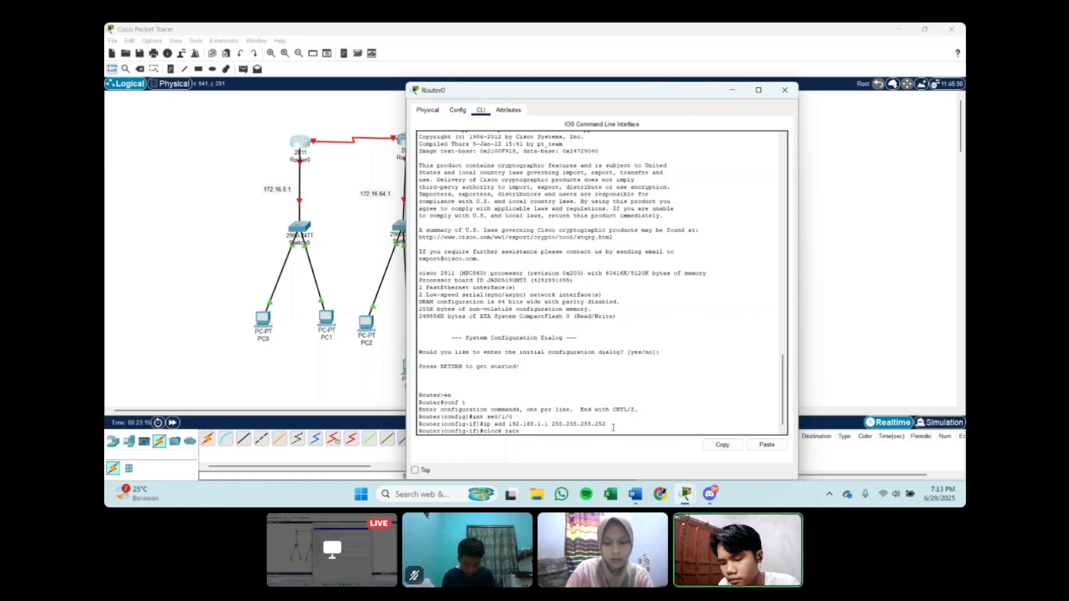
text( 64000)
key(Return)
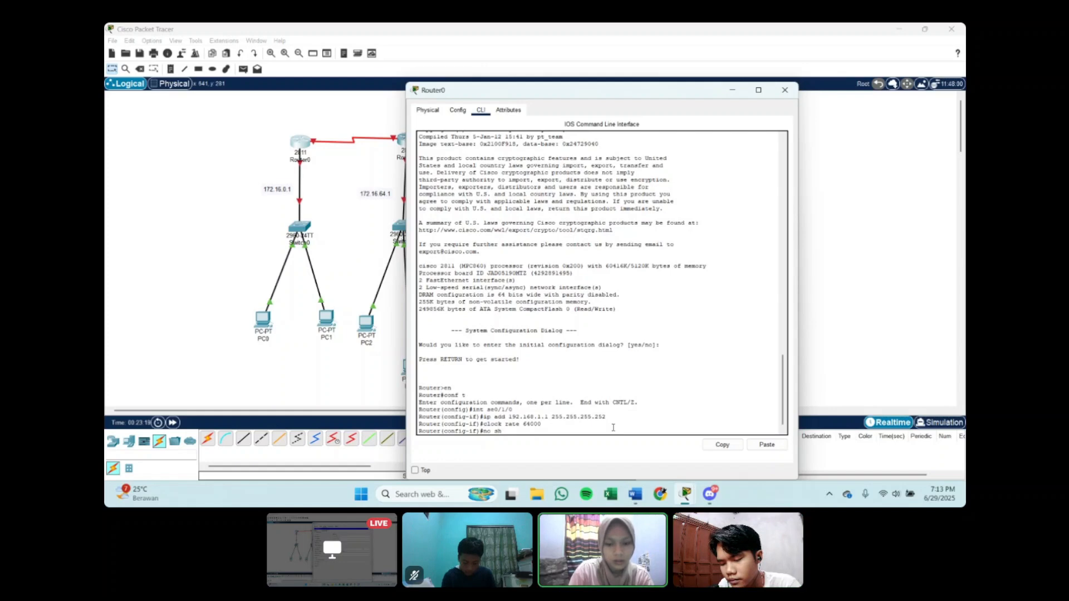
text(no sh)
key(Return)
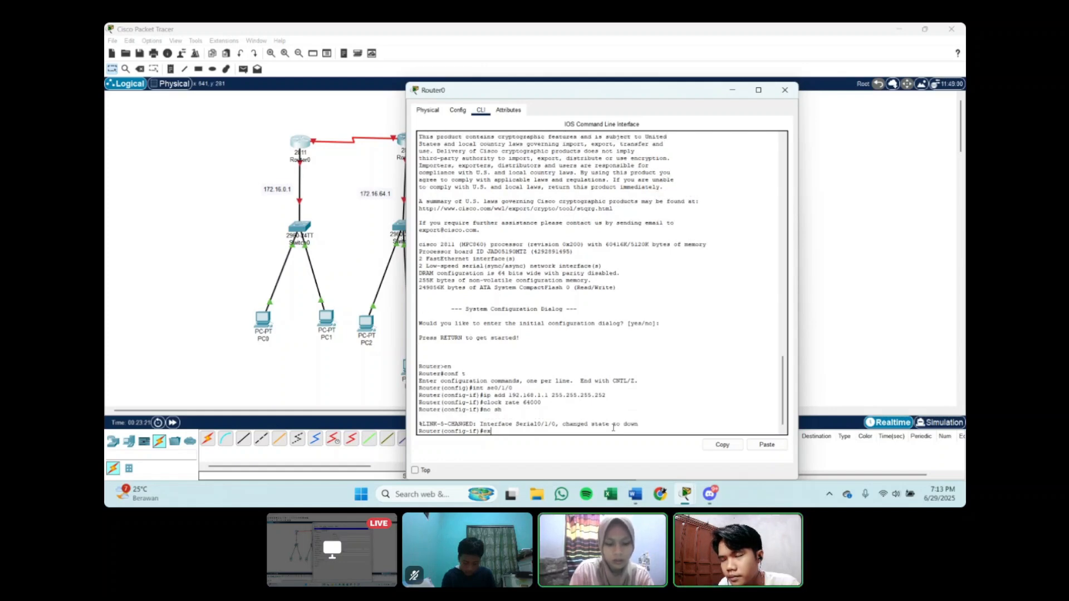
text(ex)
key(Return)
Step: Enter Router0's fa0/0 interface configuration and assign IP address 172.16.0.1 with mask 255.255.192.0
text(i)
text(n)
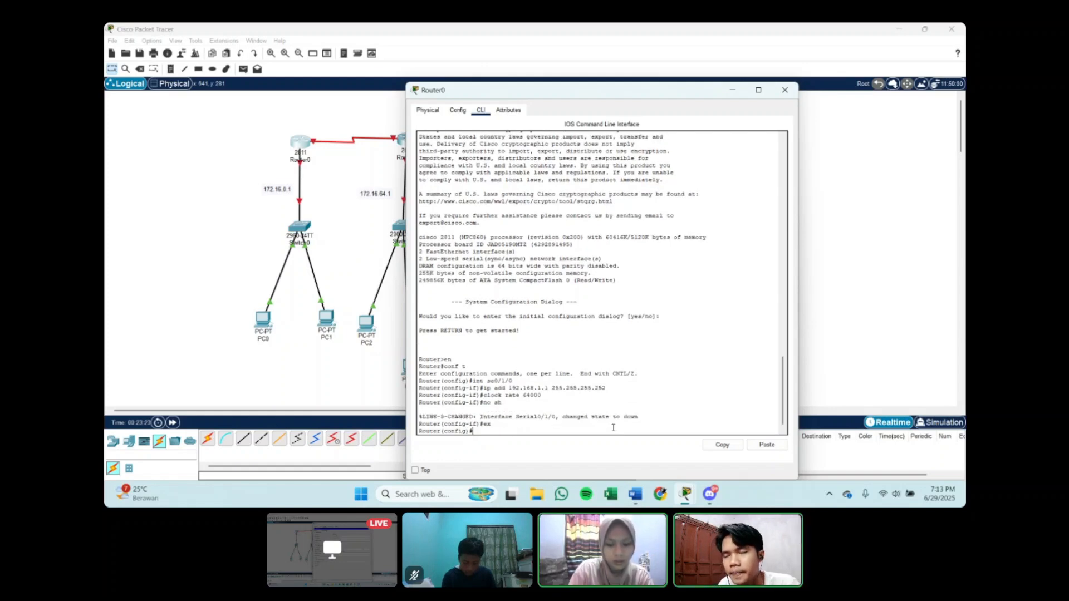
text(t fa)
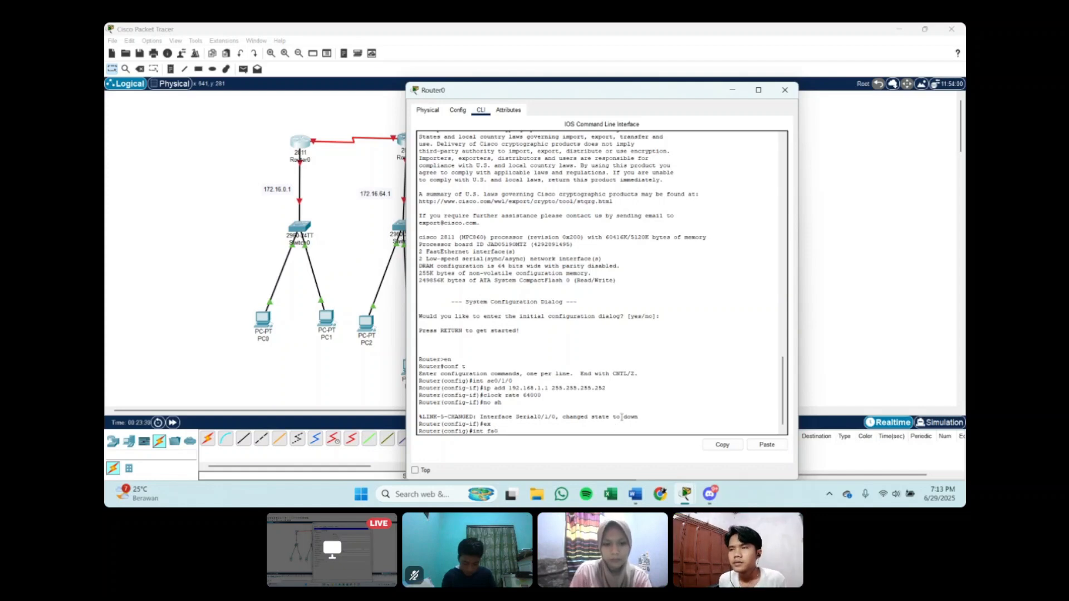
text(0/0)
key(Return)
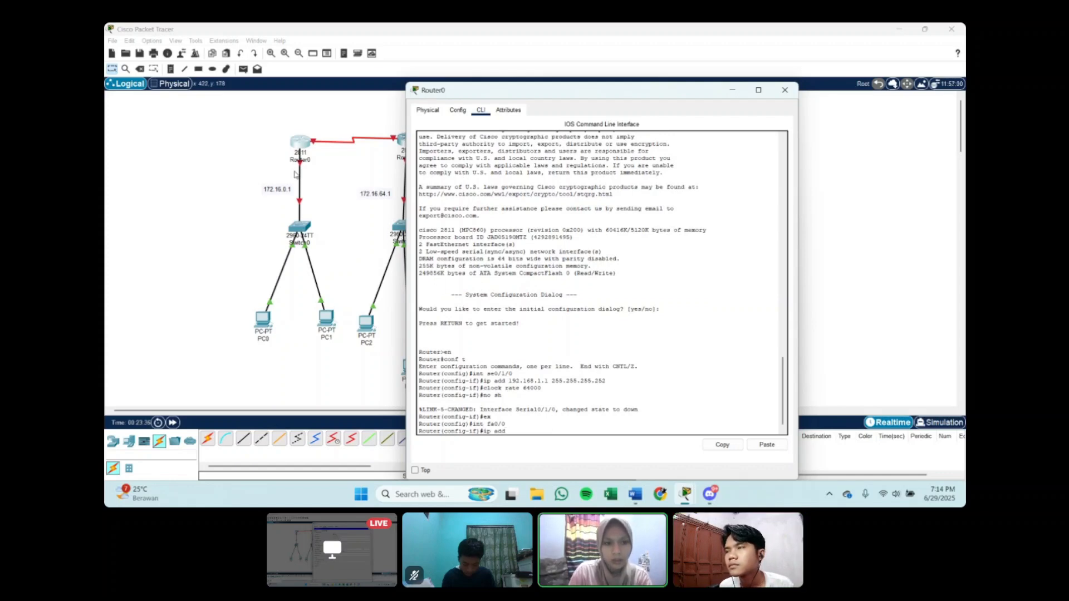
text(ip add 172)
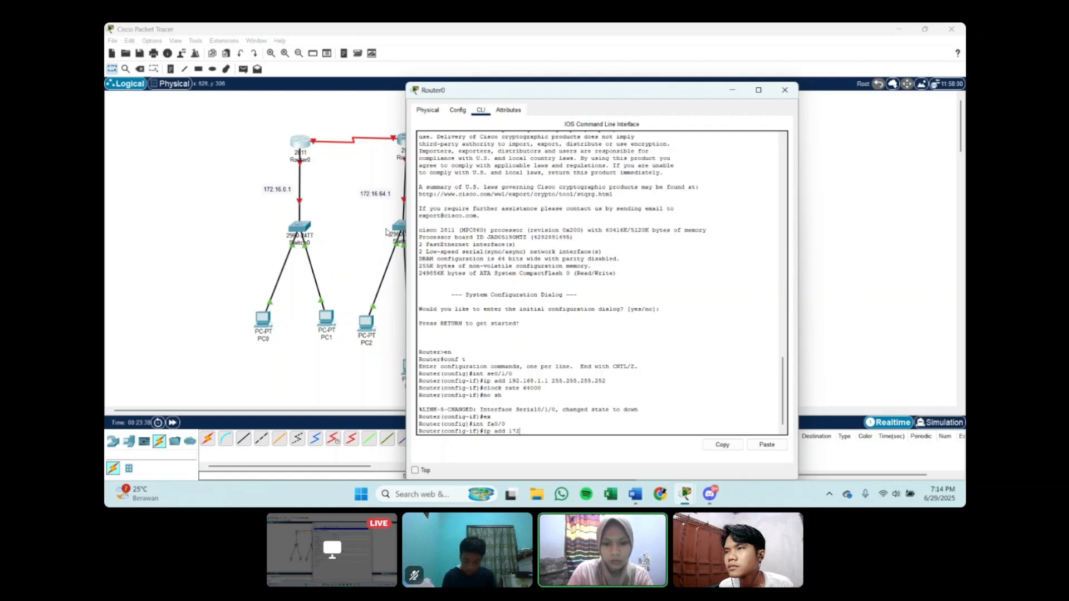
text(.16)
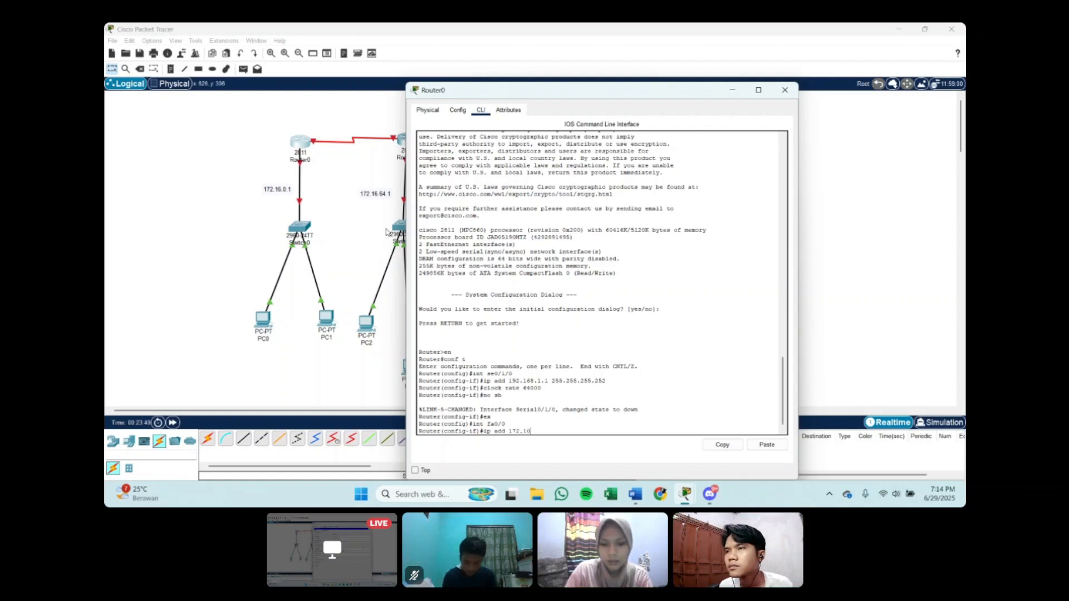
text(.0)
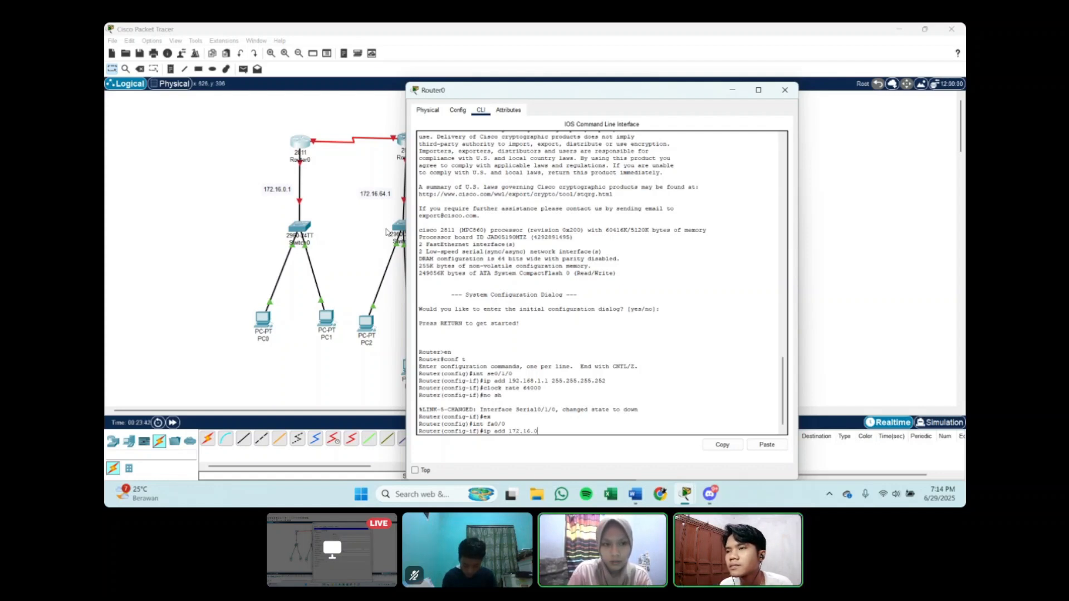
text(.1)
text( 2)
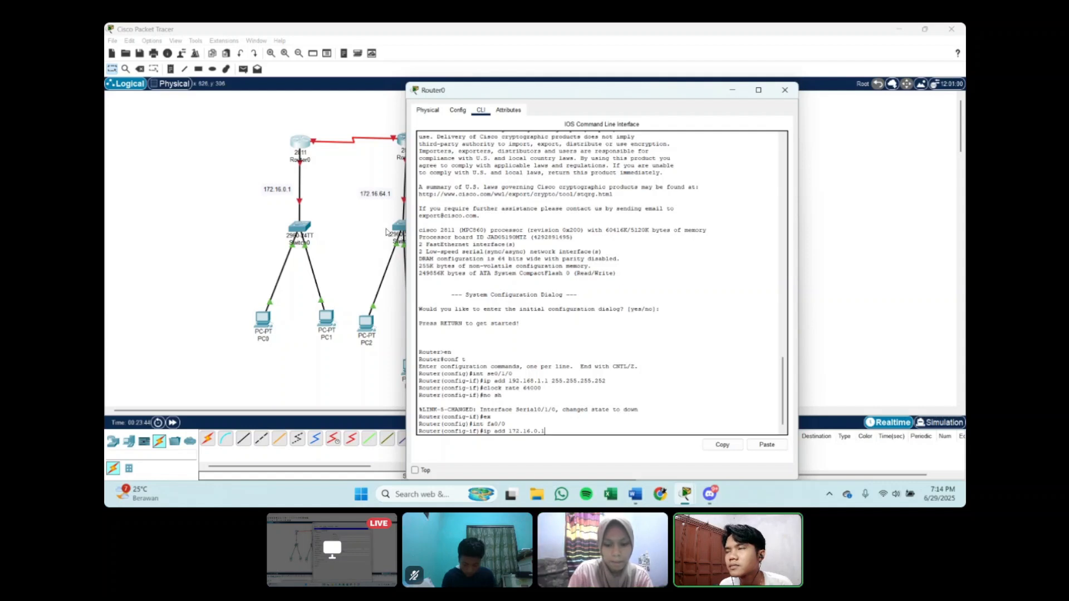
text(55.25)
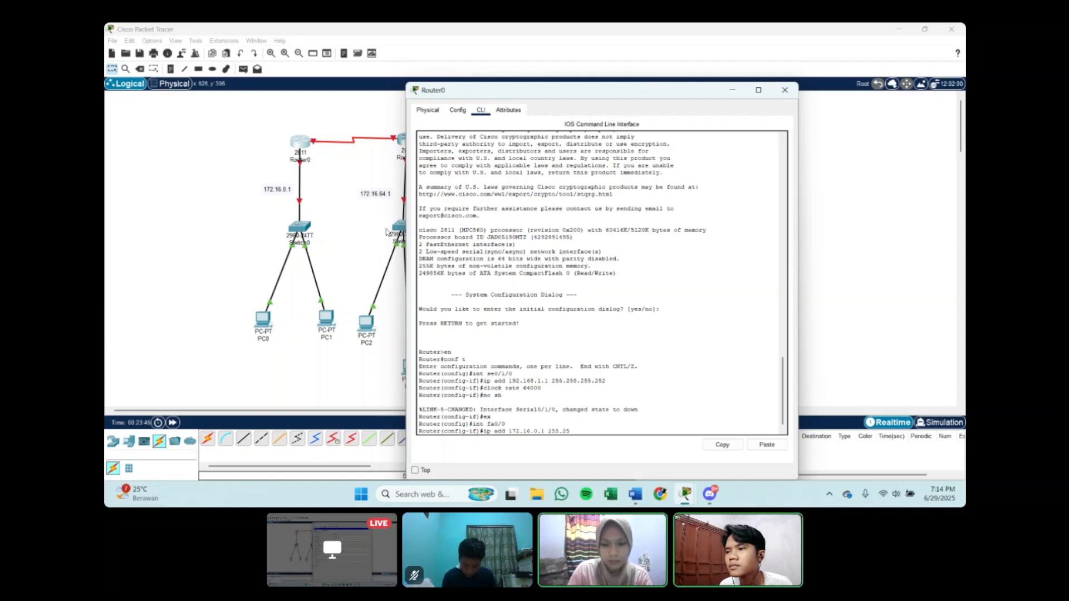
text(5.192.)
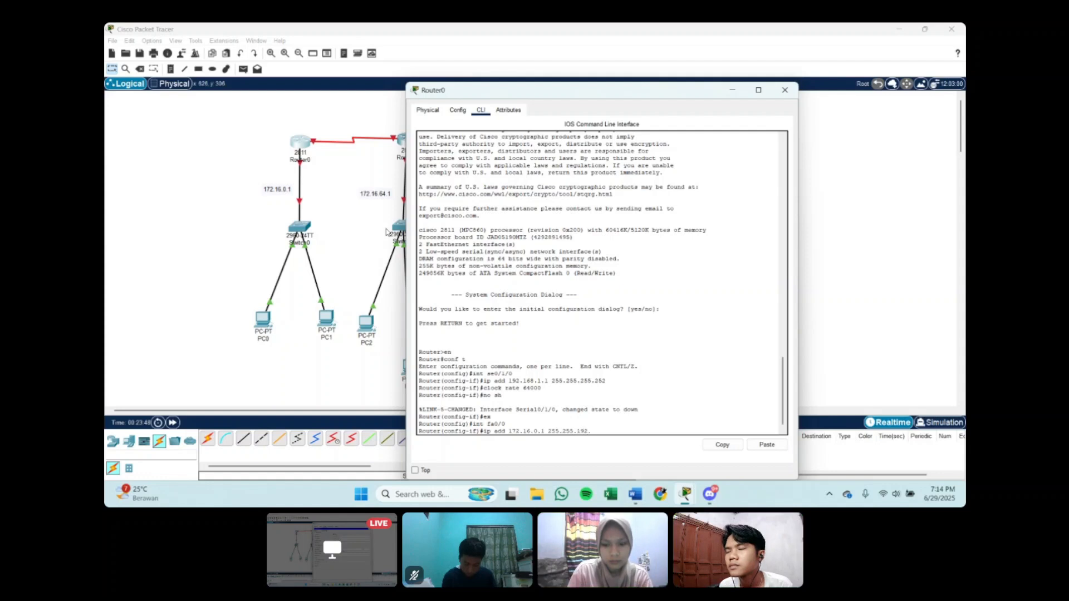
text(0)
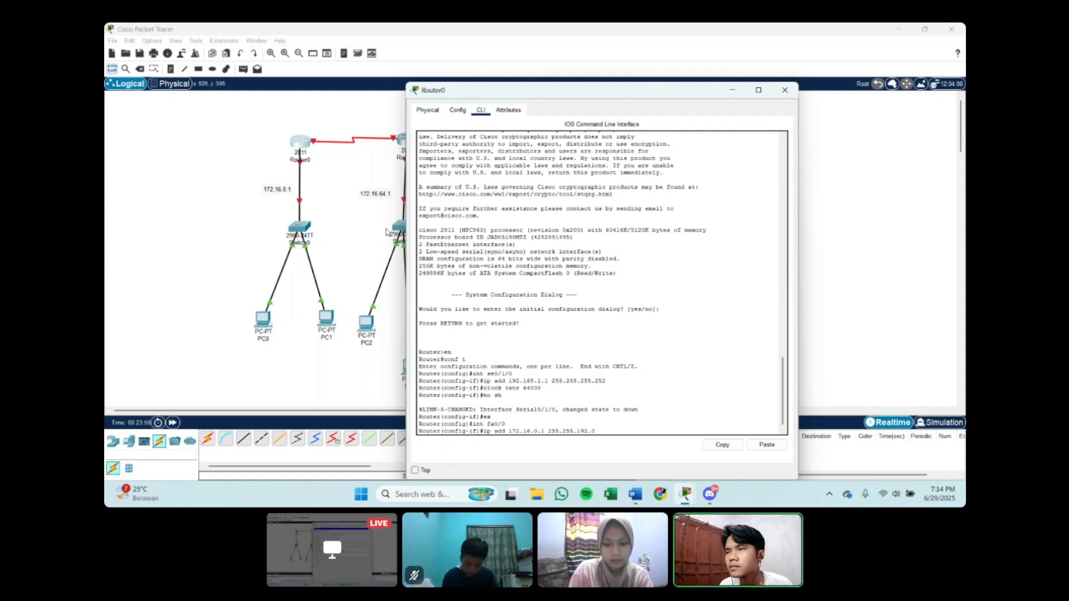
key(Return)
Step: Enable Router0's fa0/0 with no sh, exit interface configuration and minimize the router's window
text(no sh)
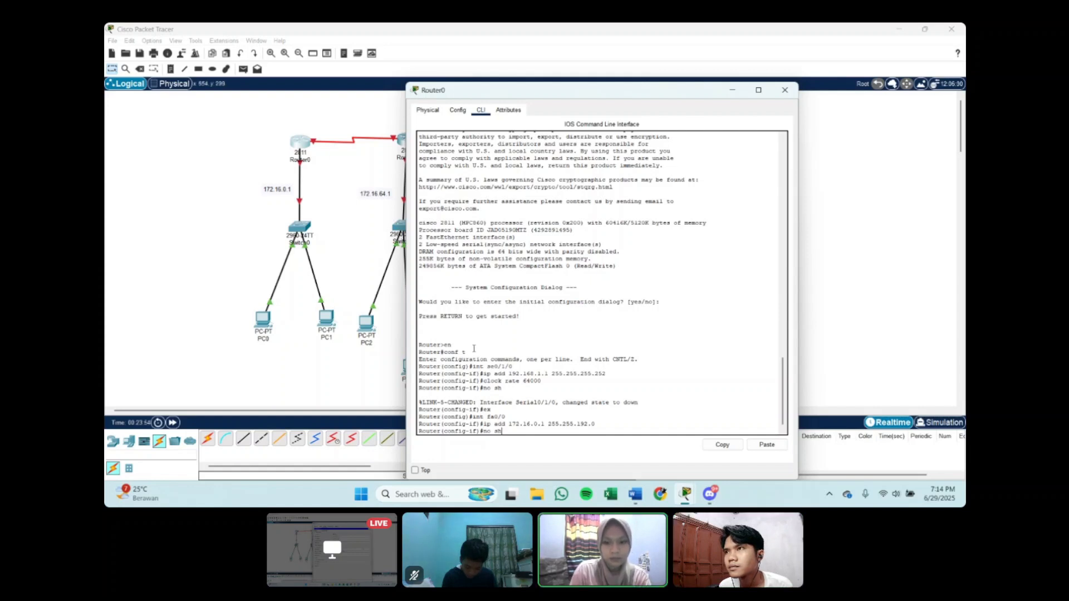
key(Return)
text(ex)
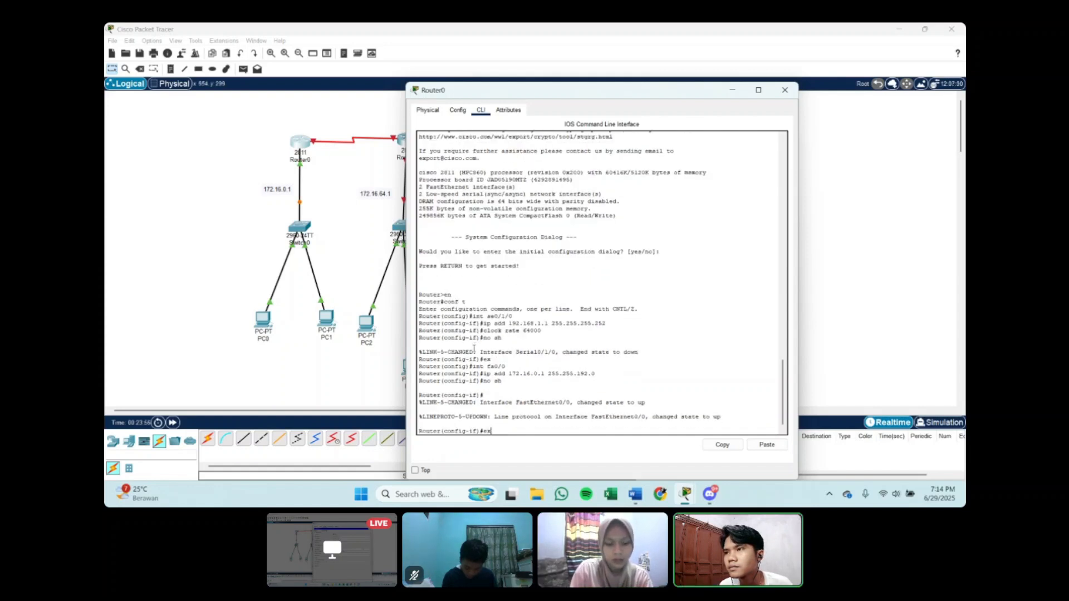
key(Return)
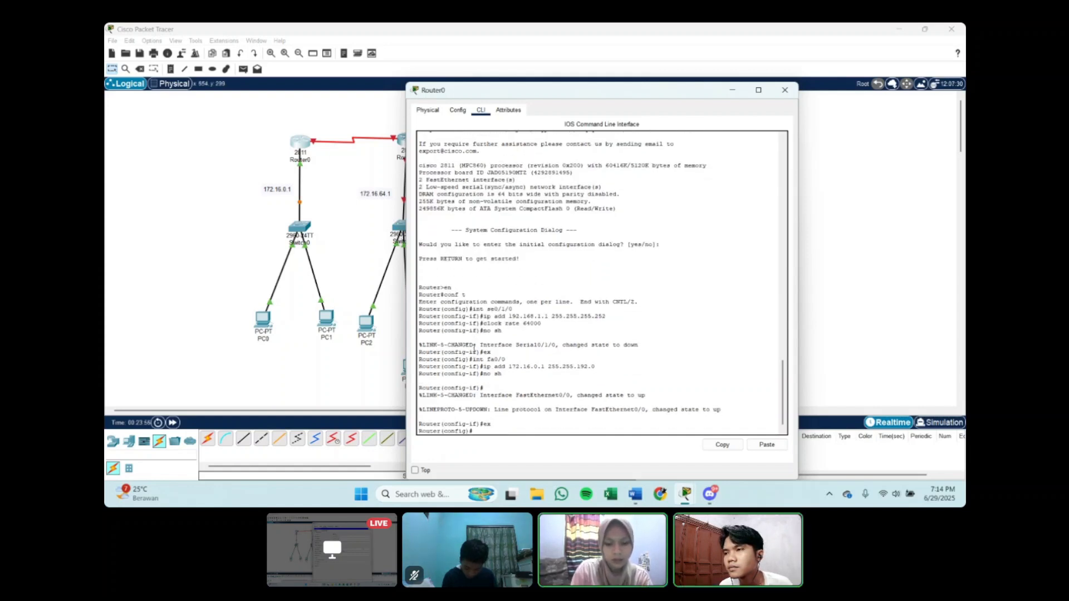
click(730, 92)
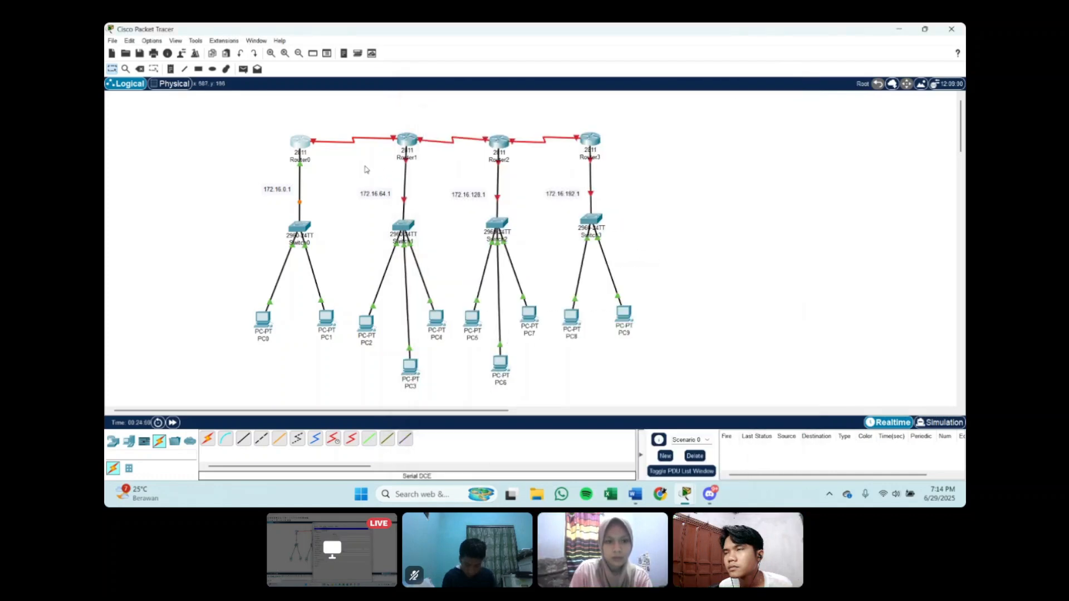
Step: Open Router1's command line, answer no to the initial configuration dialog and enter global configuration mode with en and conf t
click(405, 142)
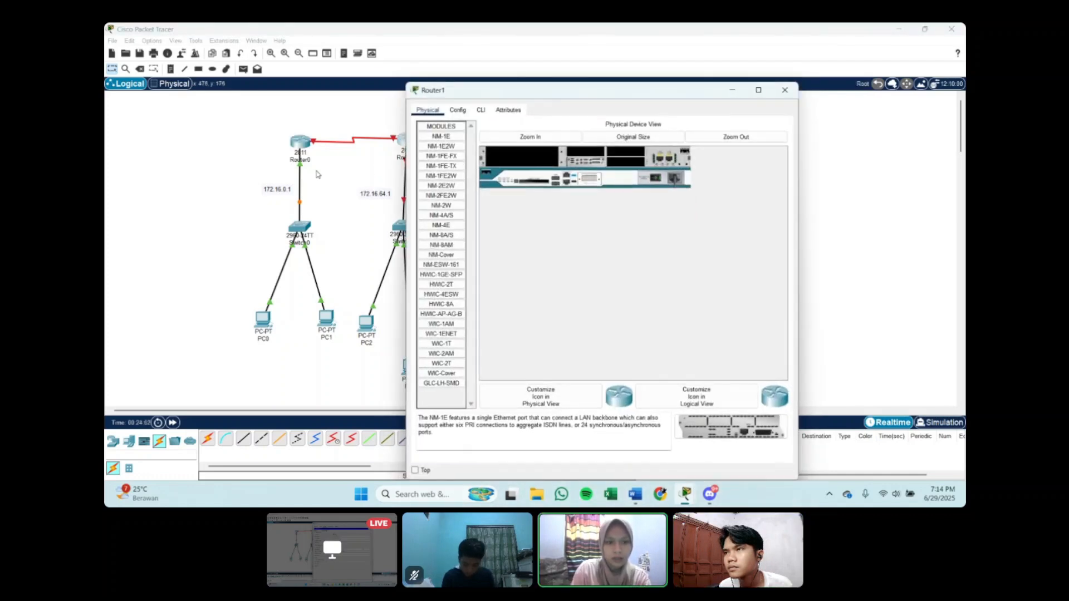
click(481, 110)
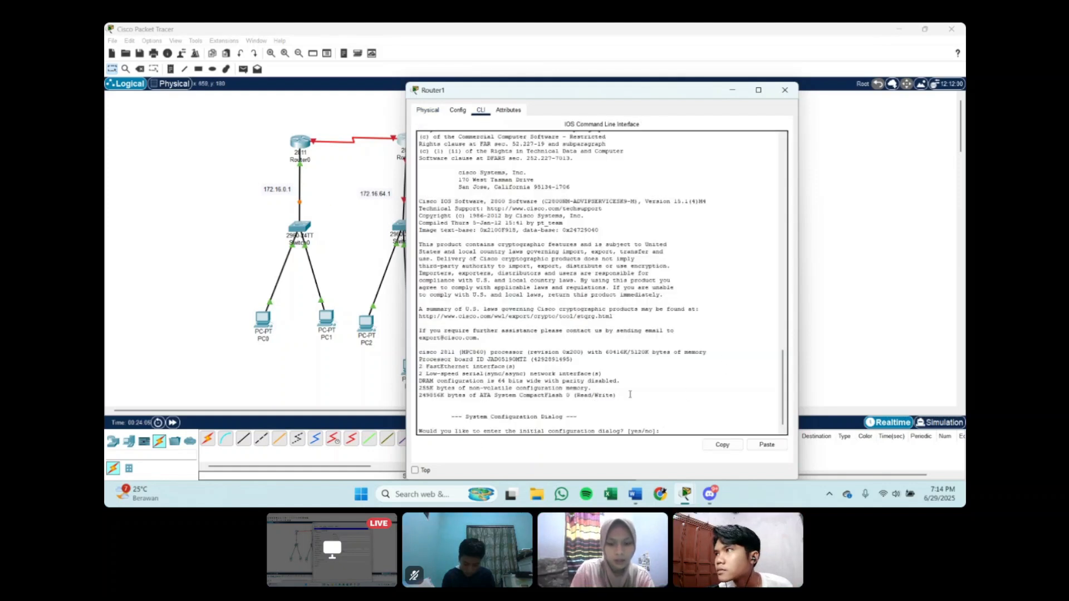
text(no)
key(Return)
key(Return)
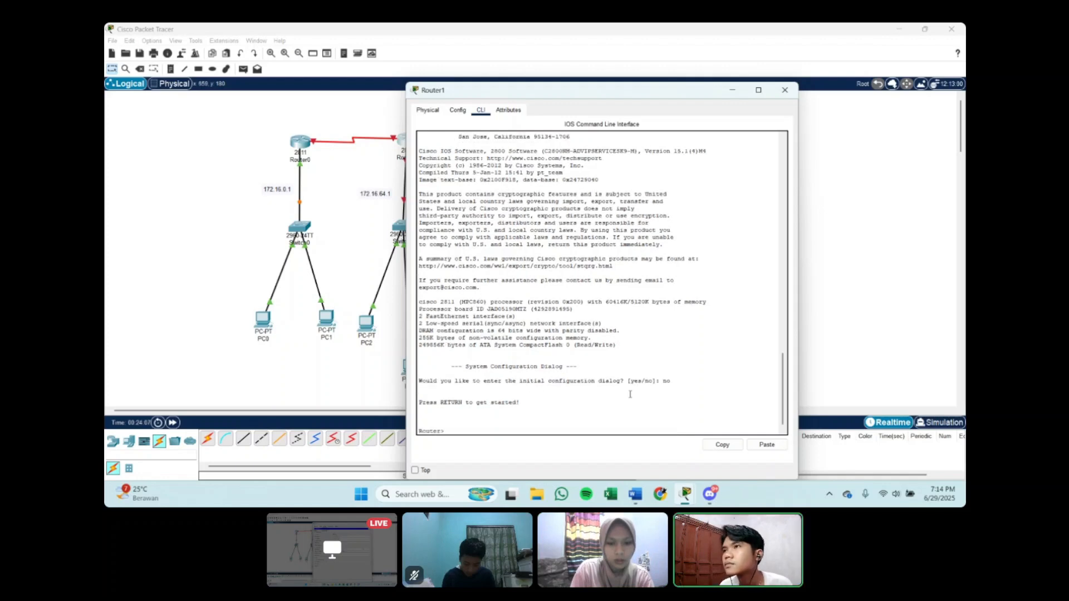
text(en)
key(Return)
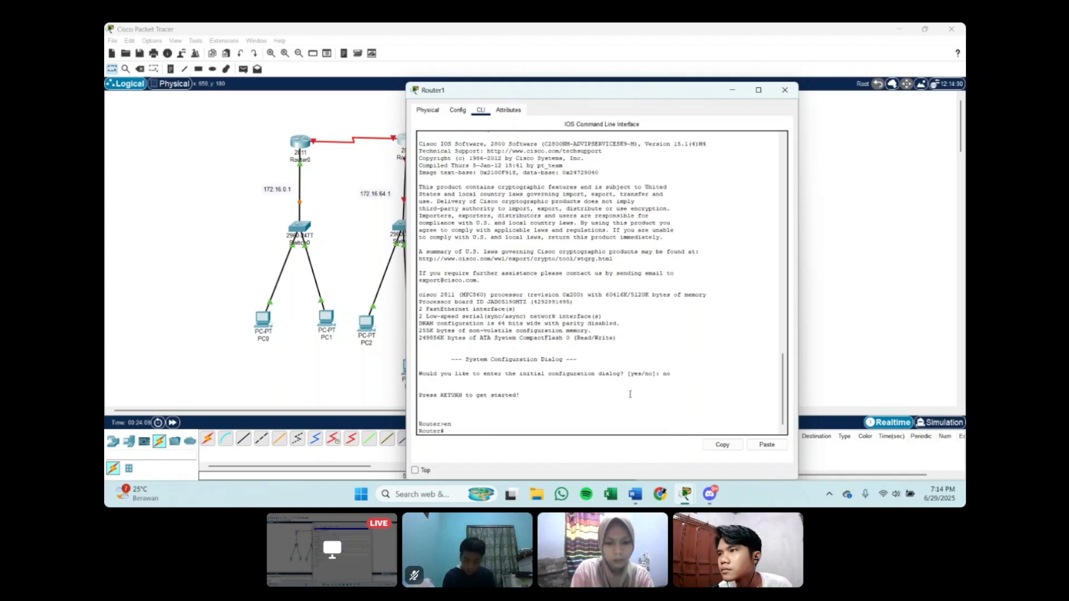
text(conft)
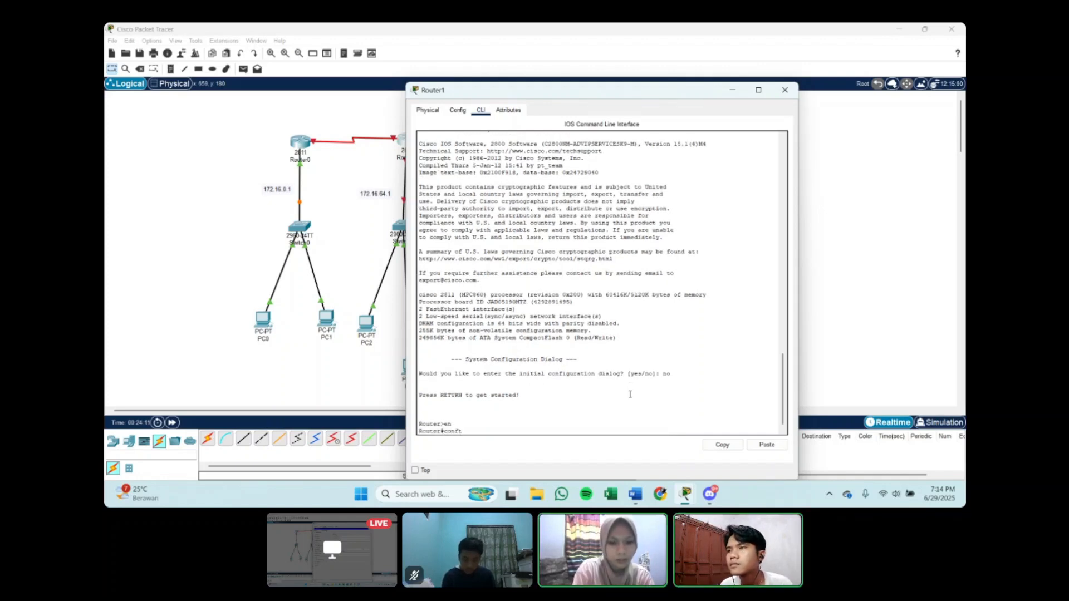
key(BackSpace)
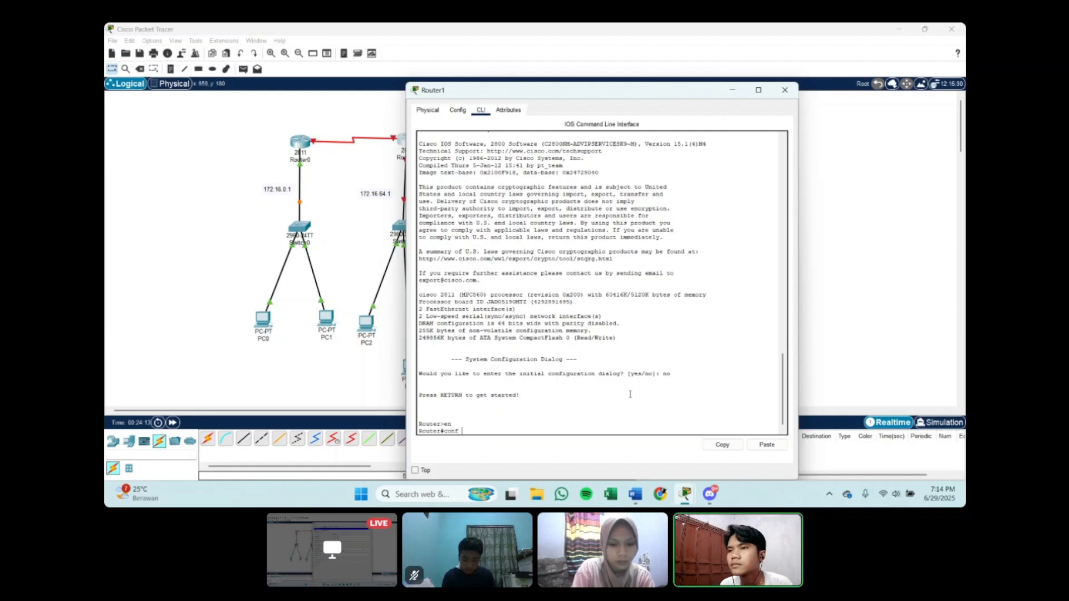
text(t)
key(Return)
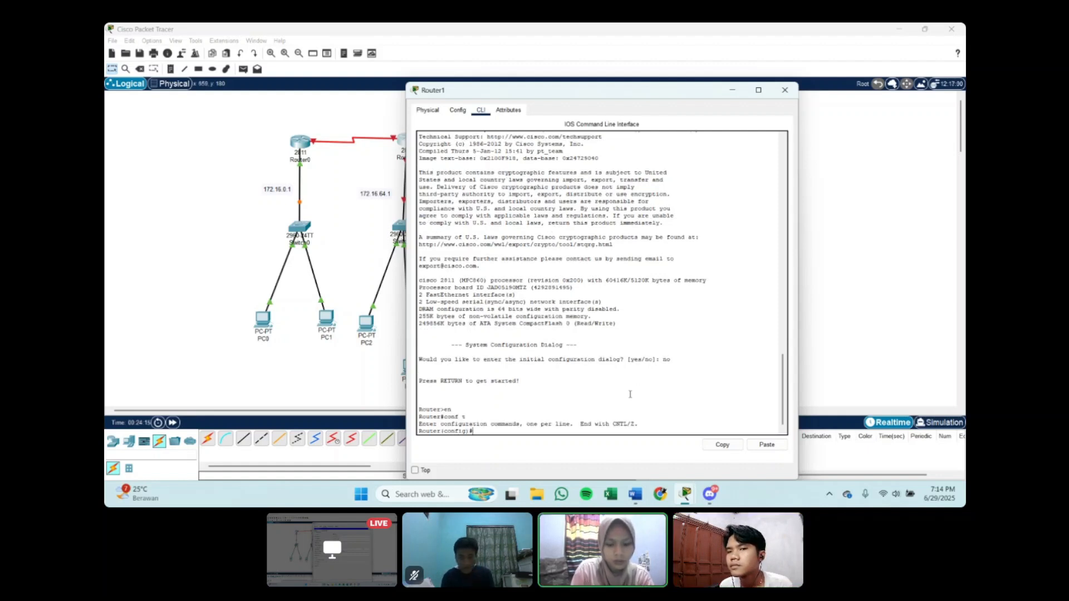
Step: Enter Router1's se0/1/0 interface configuration and assign IP address 192.168.1.2 with mask 255.255.255.252
text(int se0/)
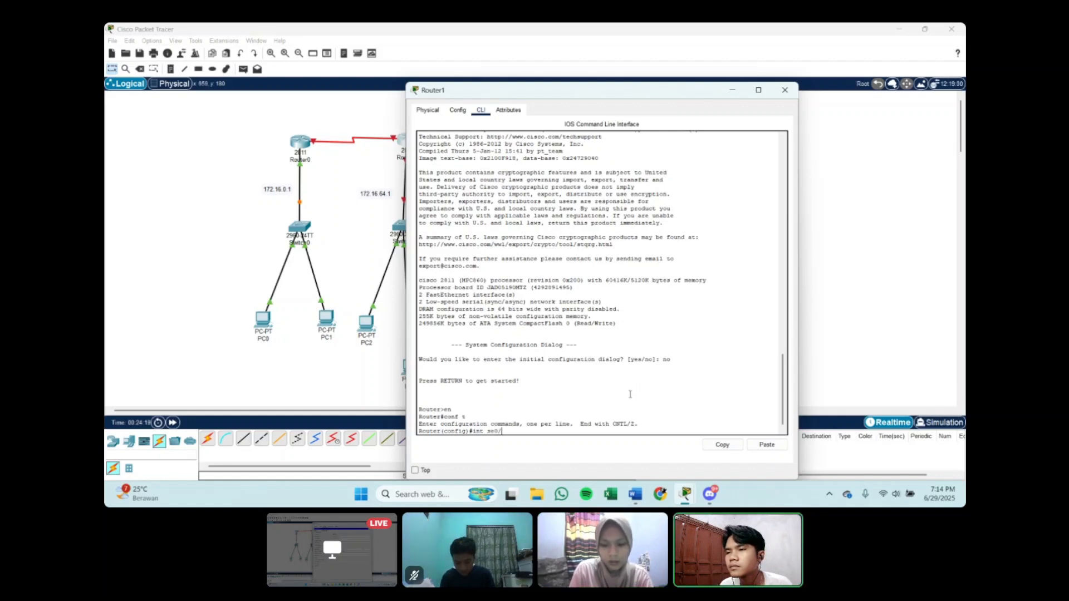
text(1/0)
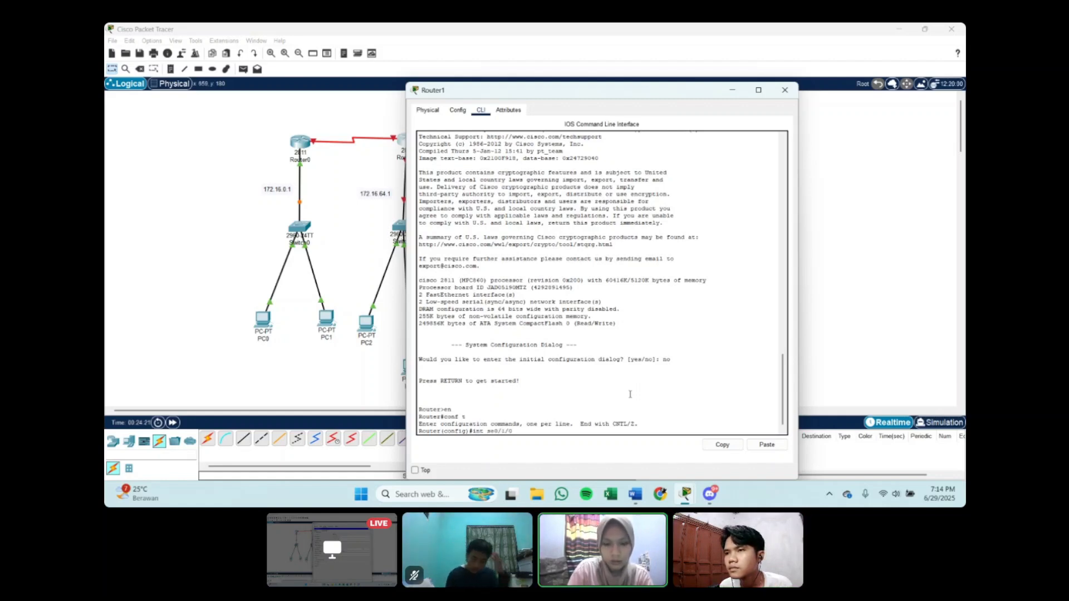
key(Return)
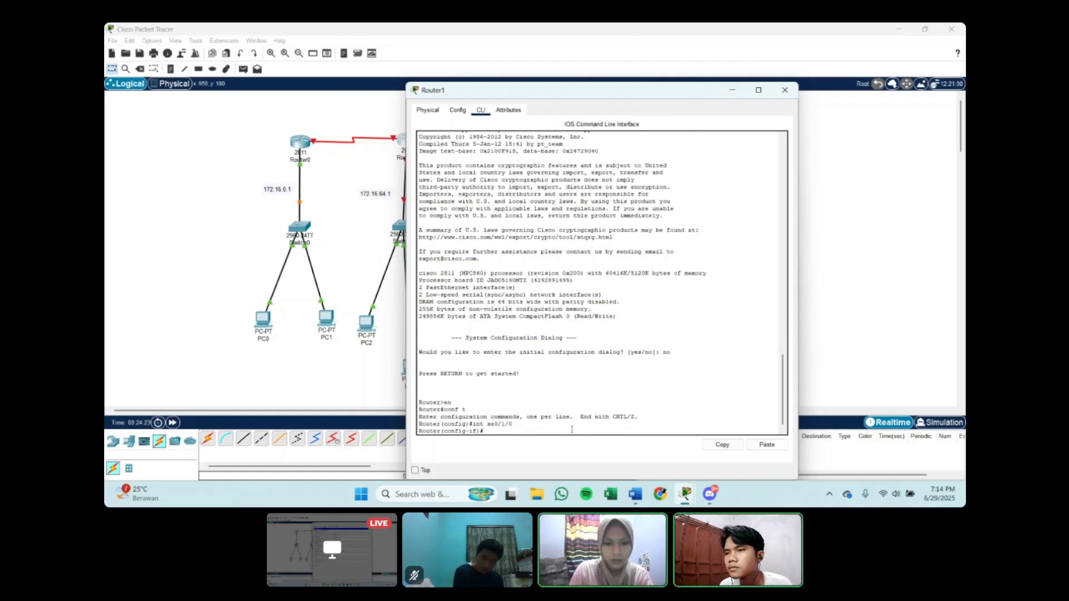
text(ip add)
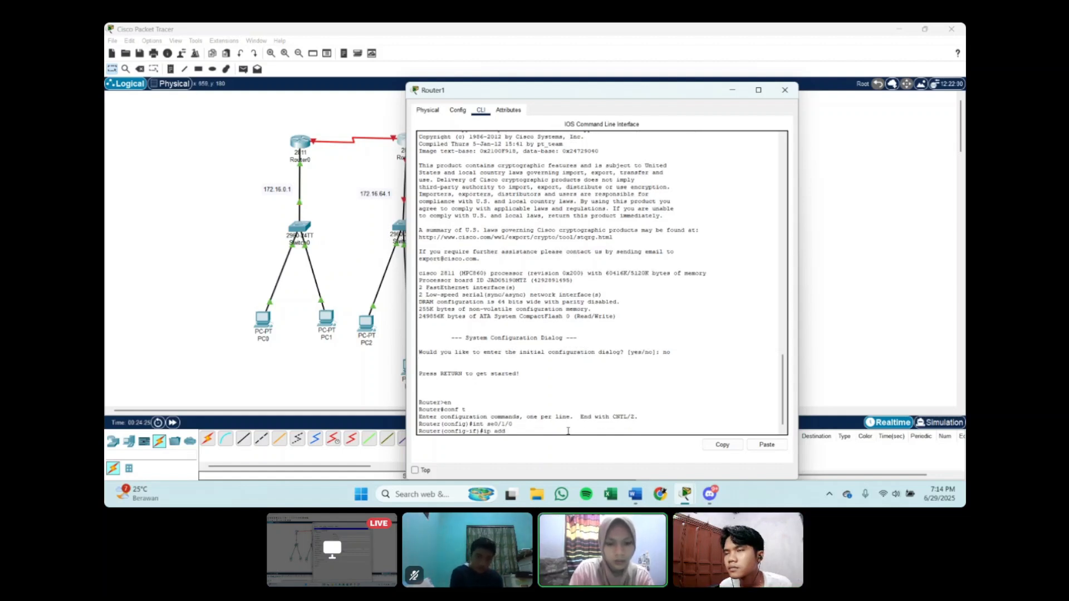
text( 19)
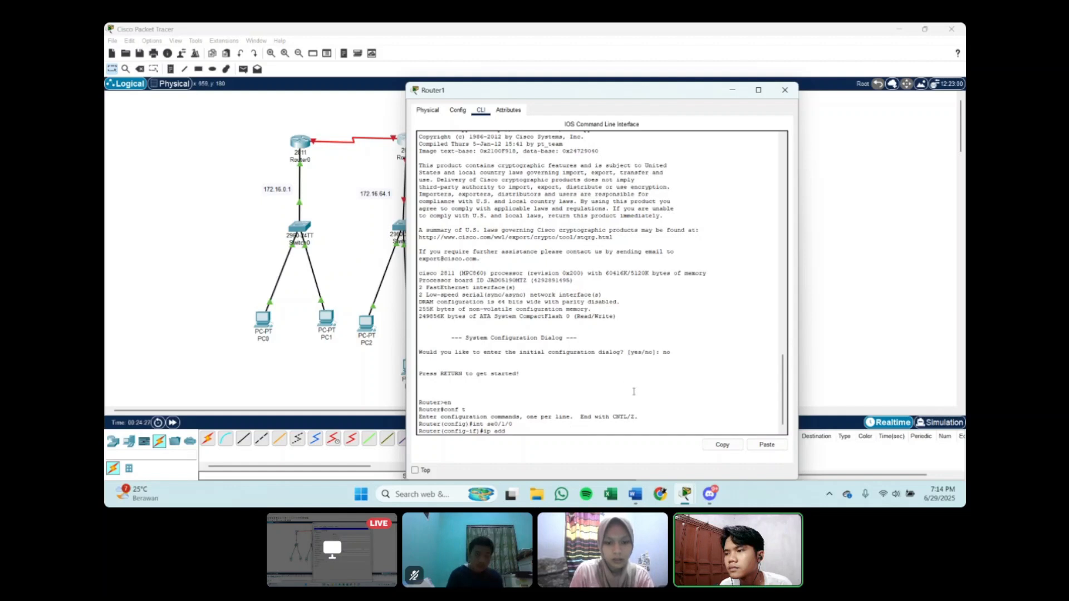
text(2.168.1.2)
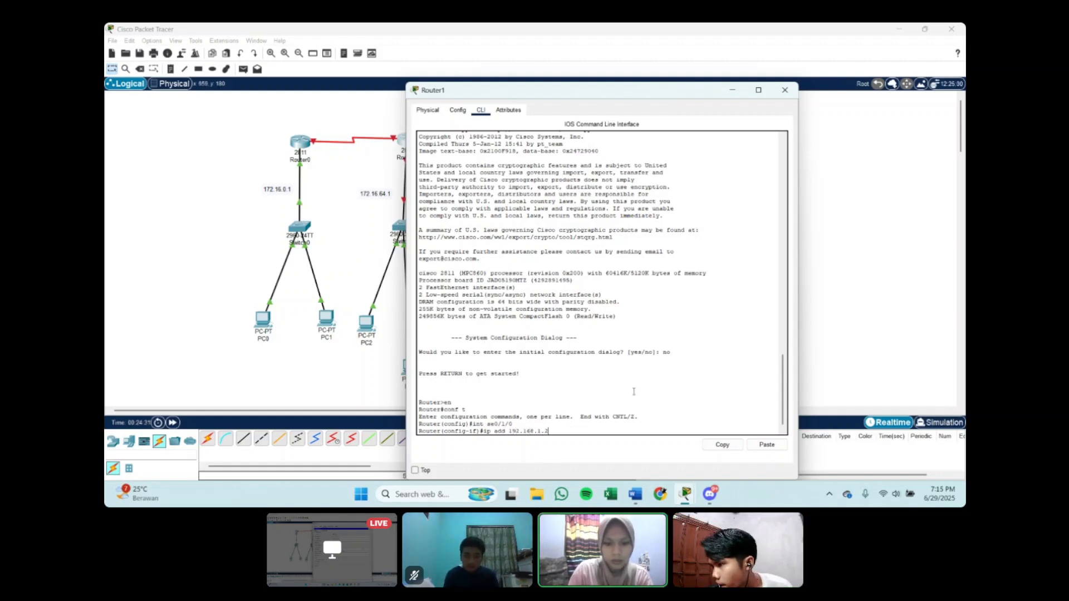
text( 255.255)
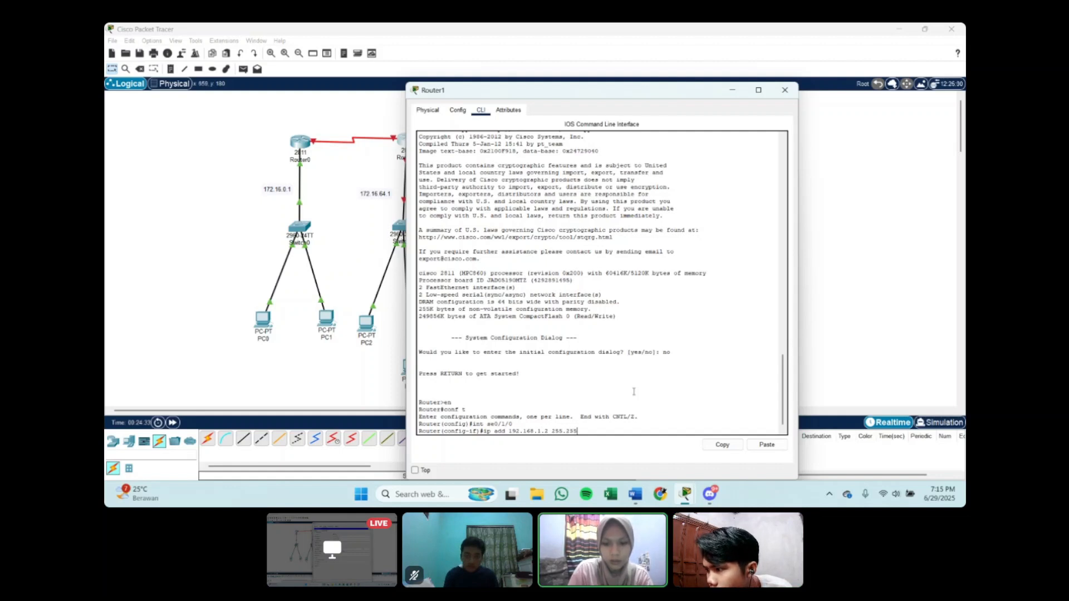
text(.255.)
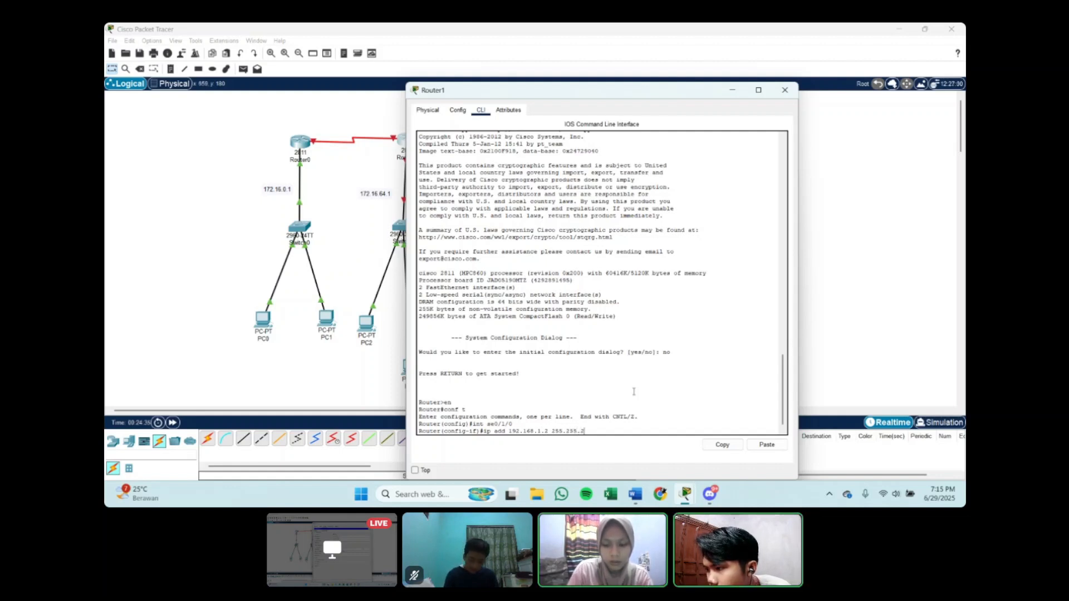
text(252)
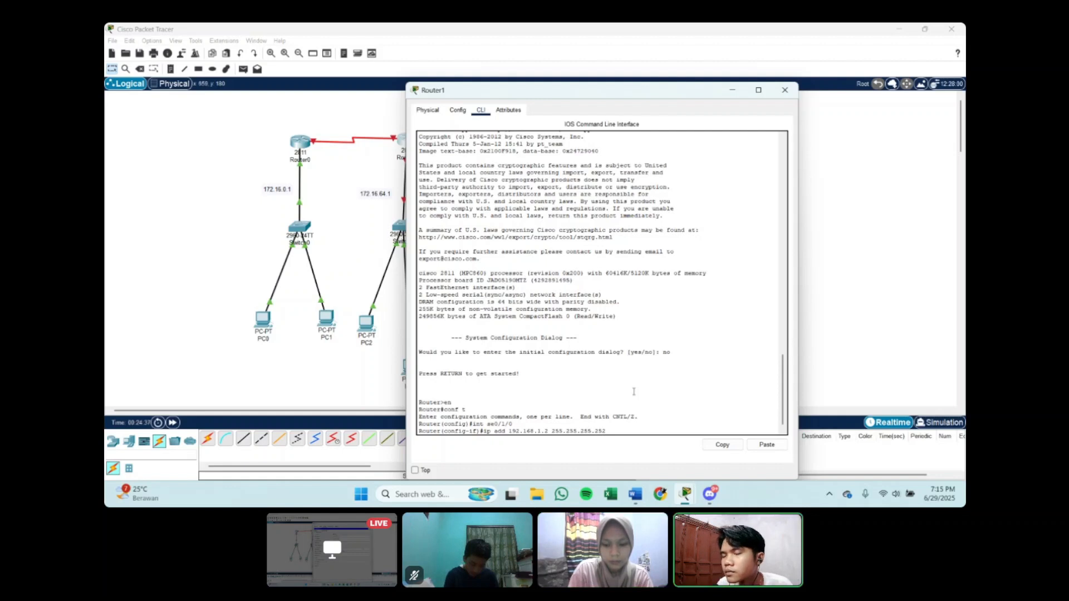
key(Return)
Step: Enable Router1's se0/1/0 with no sh and exit its interface configuration
text(no s)
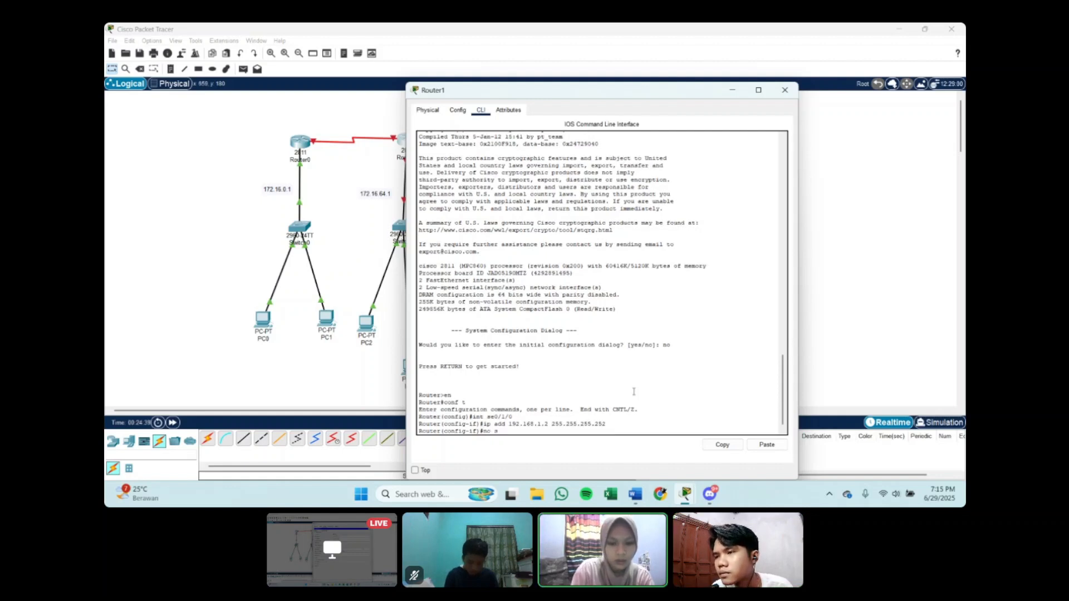
text(h)
key(Return)
key(Return)
text(ex)
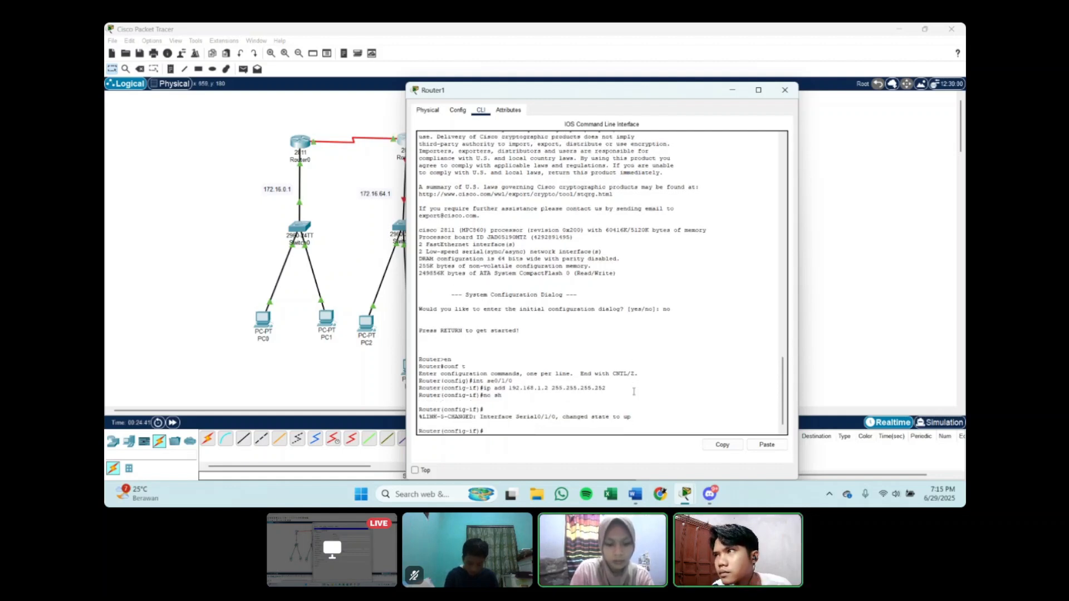
key(Return)
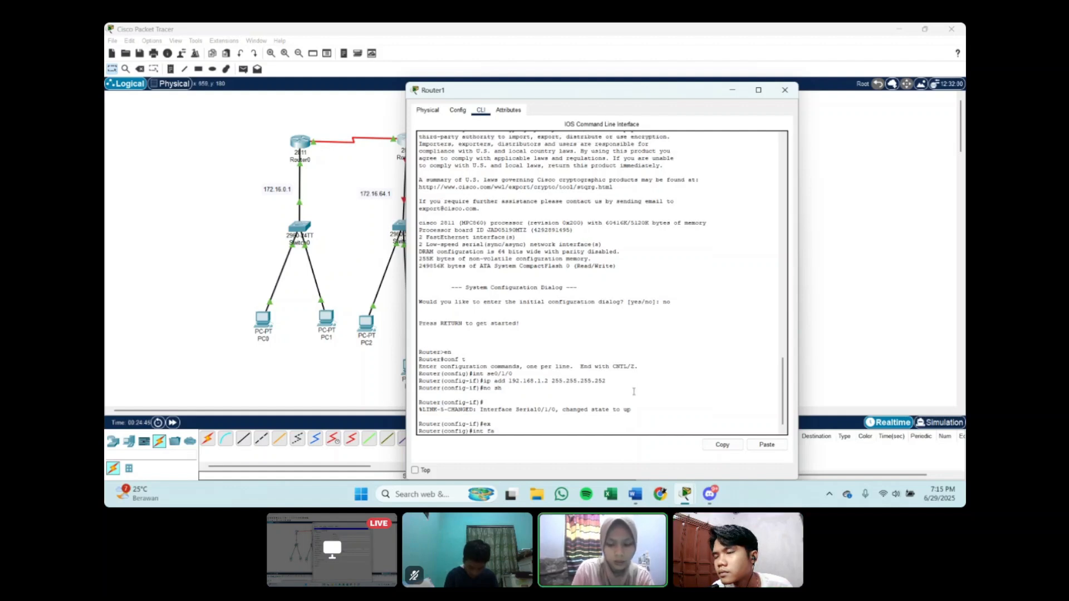
Step: Enter Router1's fa0/0 interface configuration and assign IP address 172.16.64.1 with mask 255.255.192.0
text(int fa0/0)
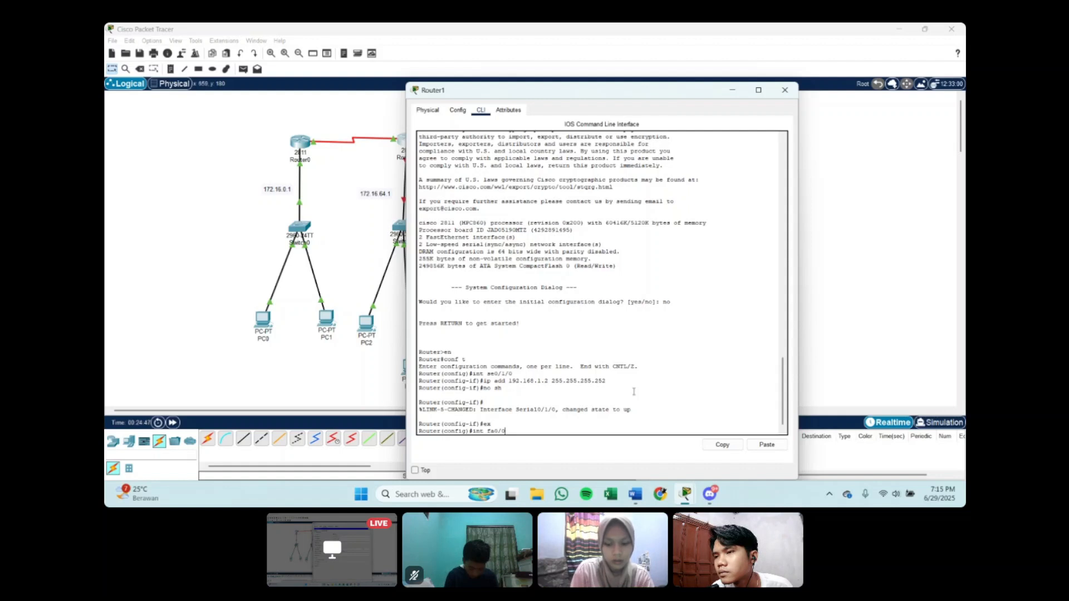
key(Return)
text(nfig-if)#n)
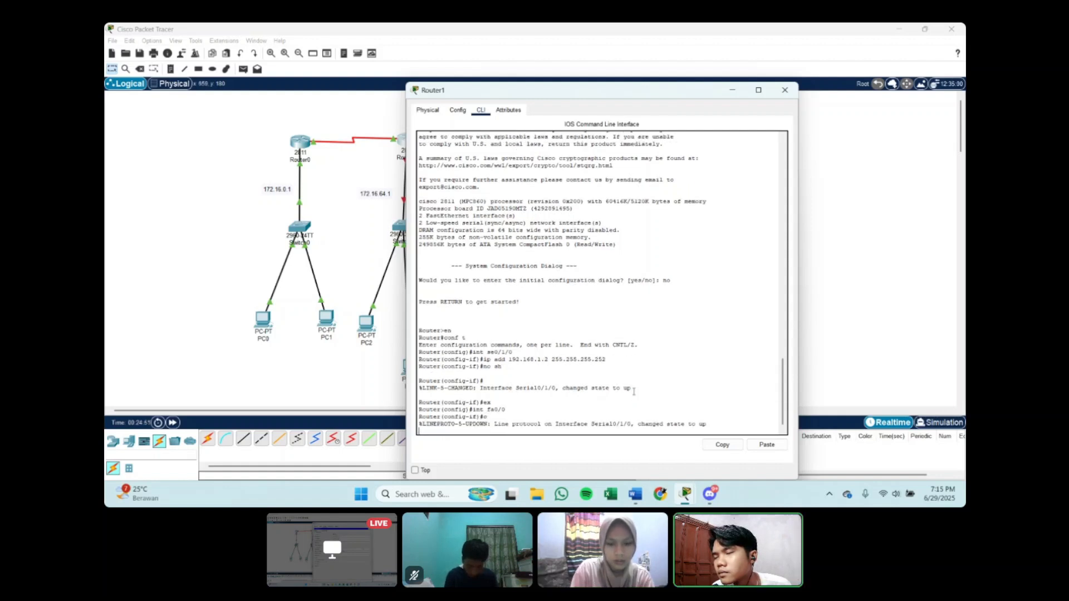
key(Return)
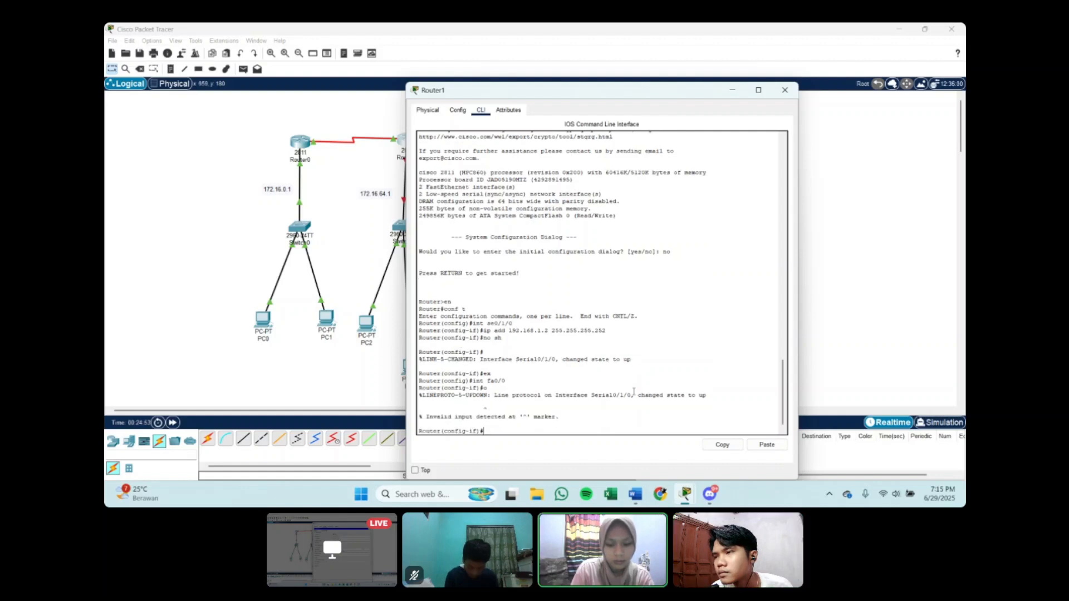
text(ip add )
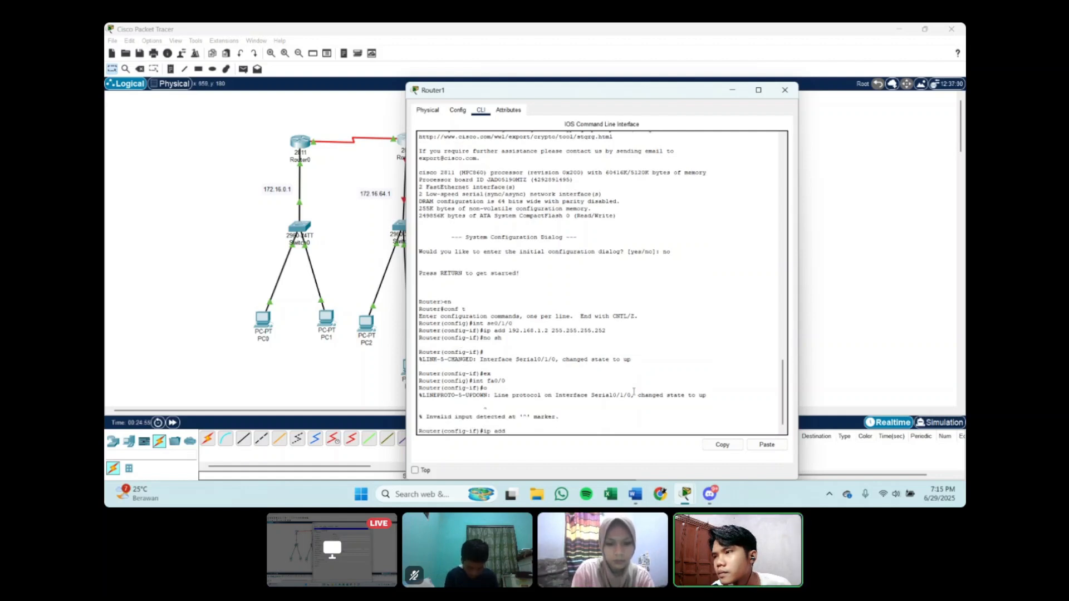
text(19)
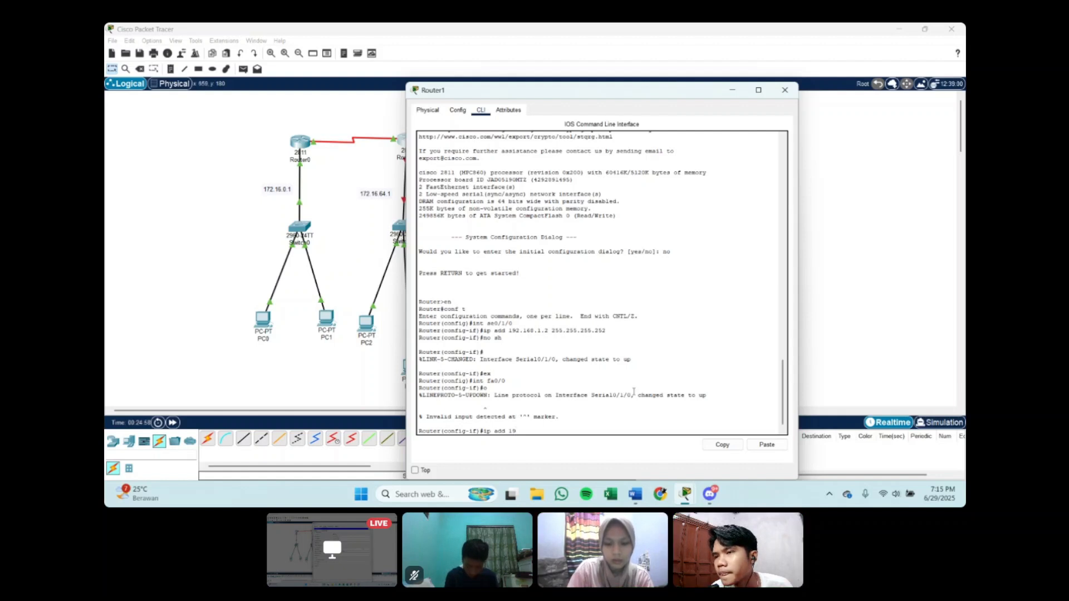
key(BackSpace)
text(72.)
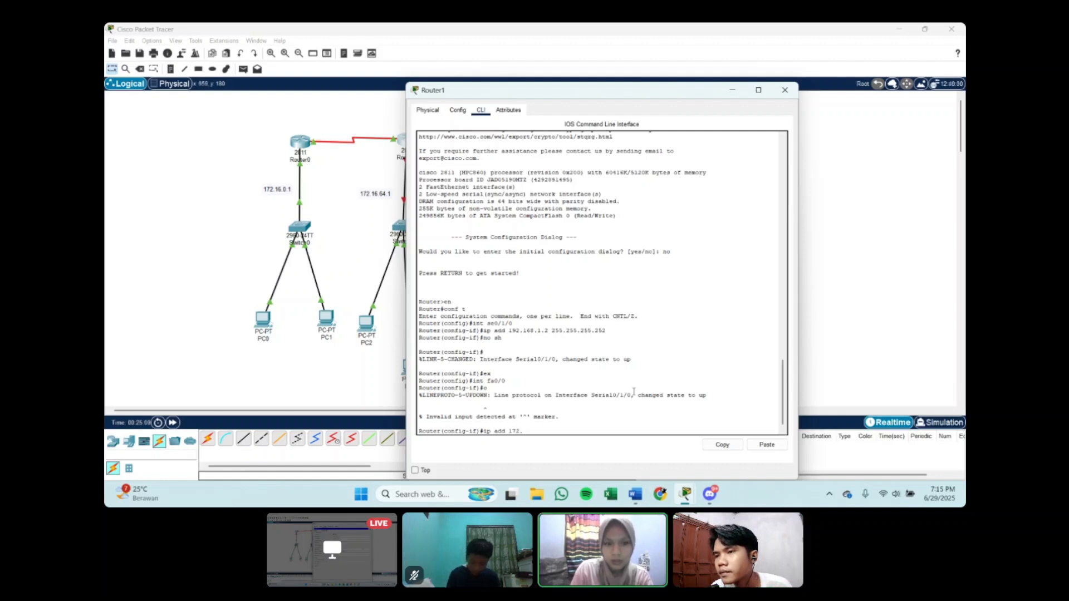
text(16.6)
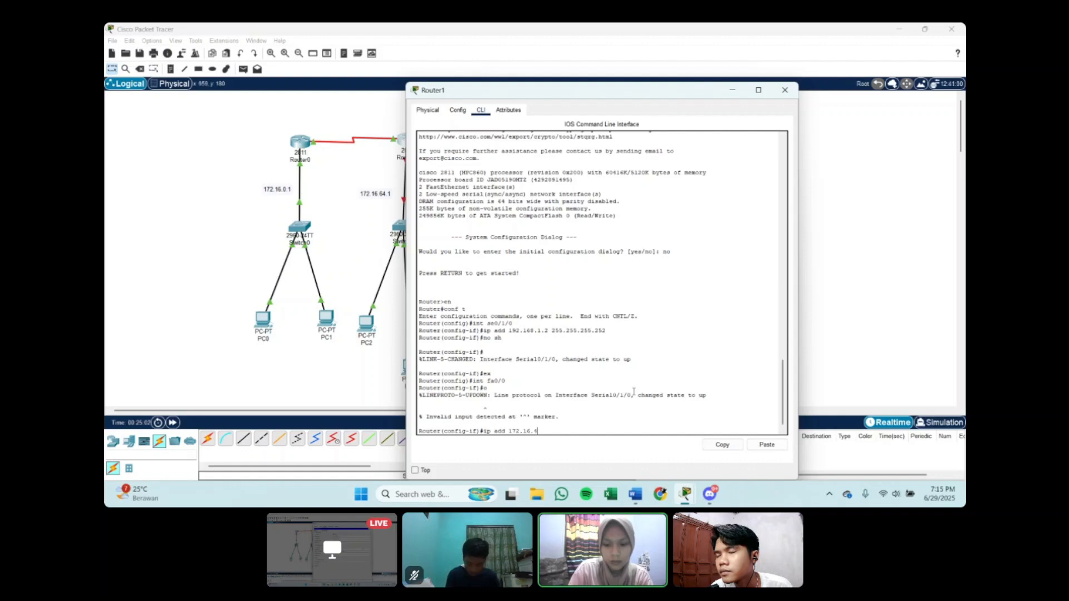
text(4)
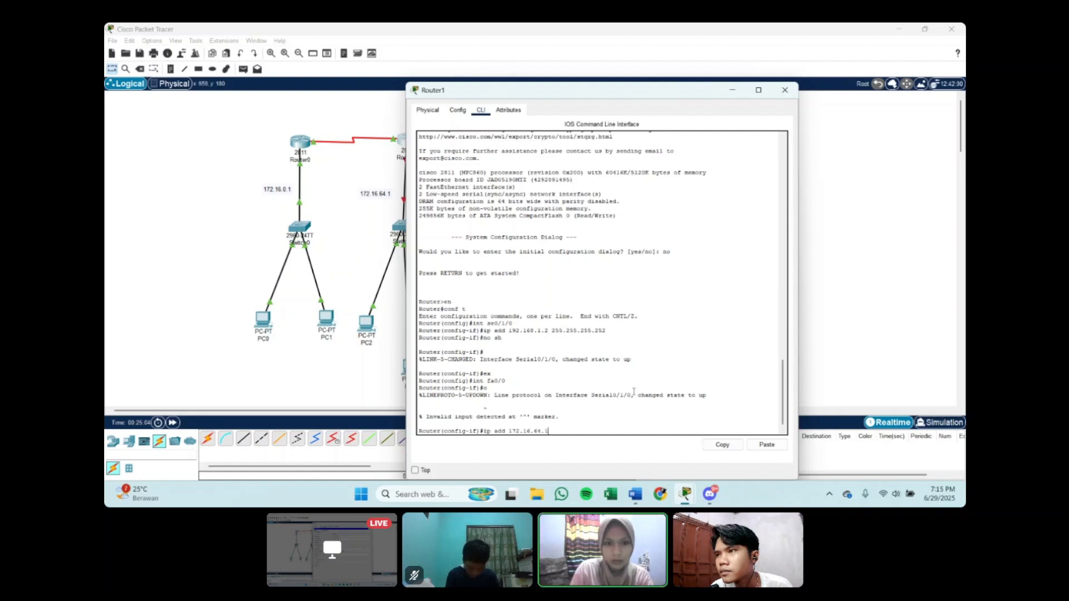
text(.1)
text( 255)
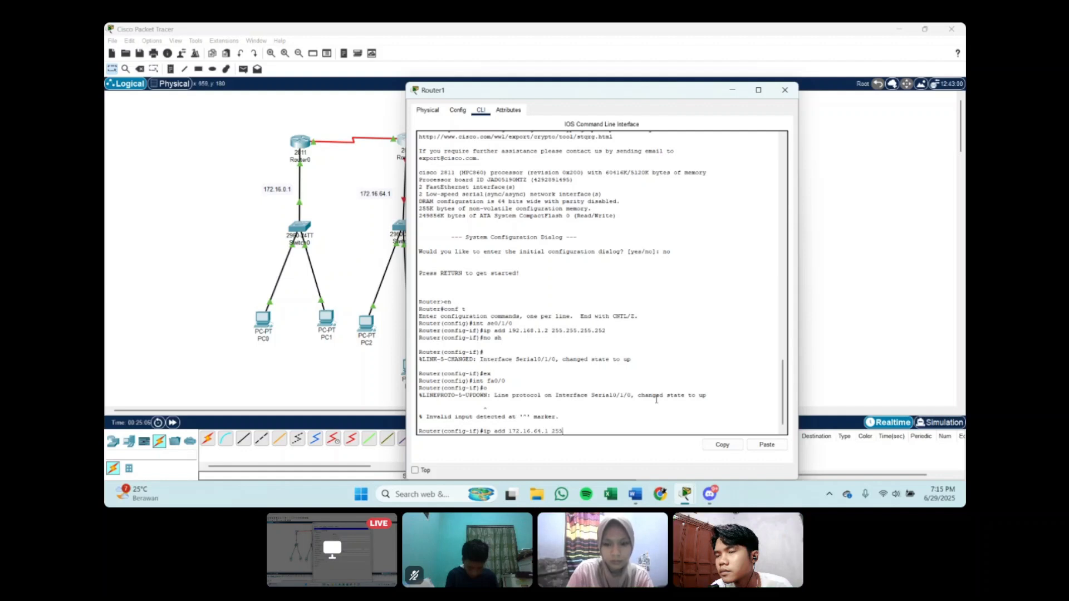
text(.255.192.0)
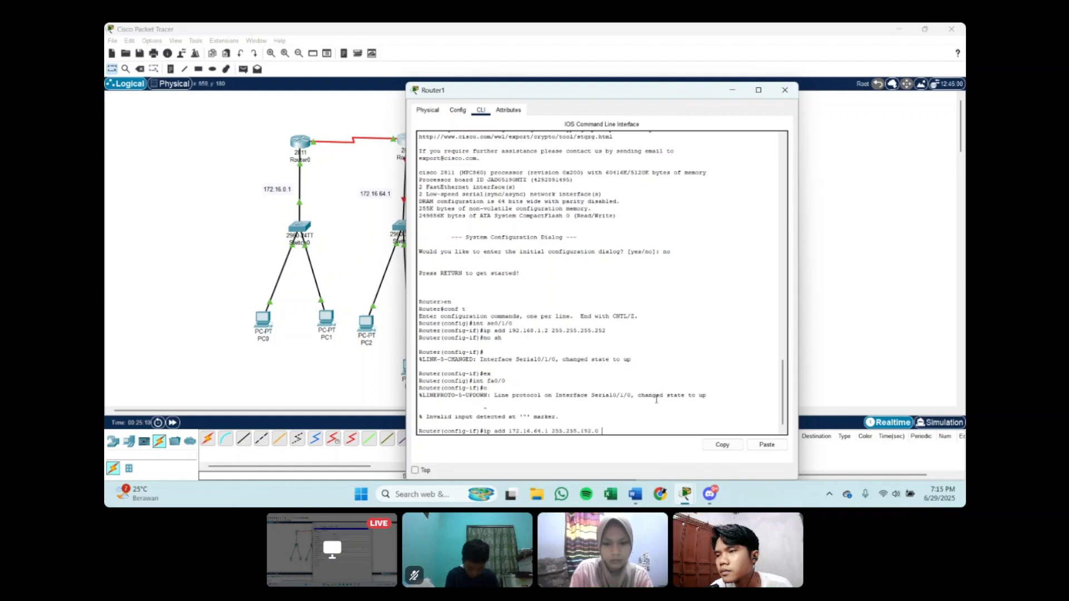
key(Return)
Step: Enable Router1's fa0/0 with no sh, move the router's window off the topology and exit interface configuration
text(no sh)
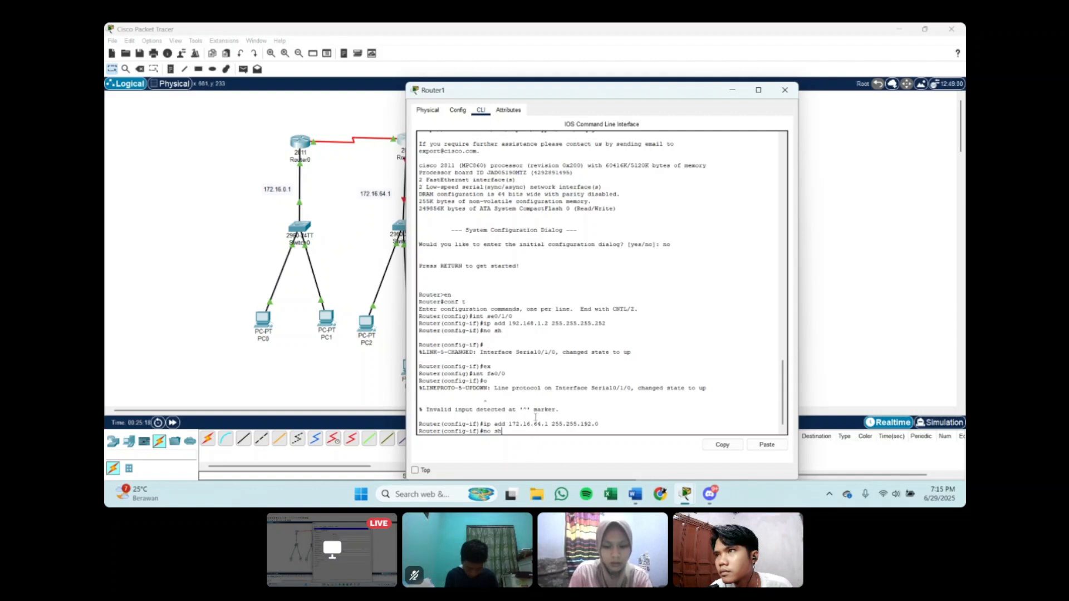
key(Return)
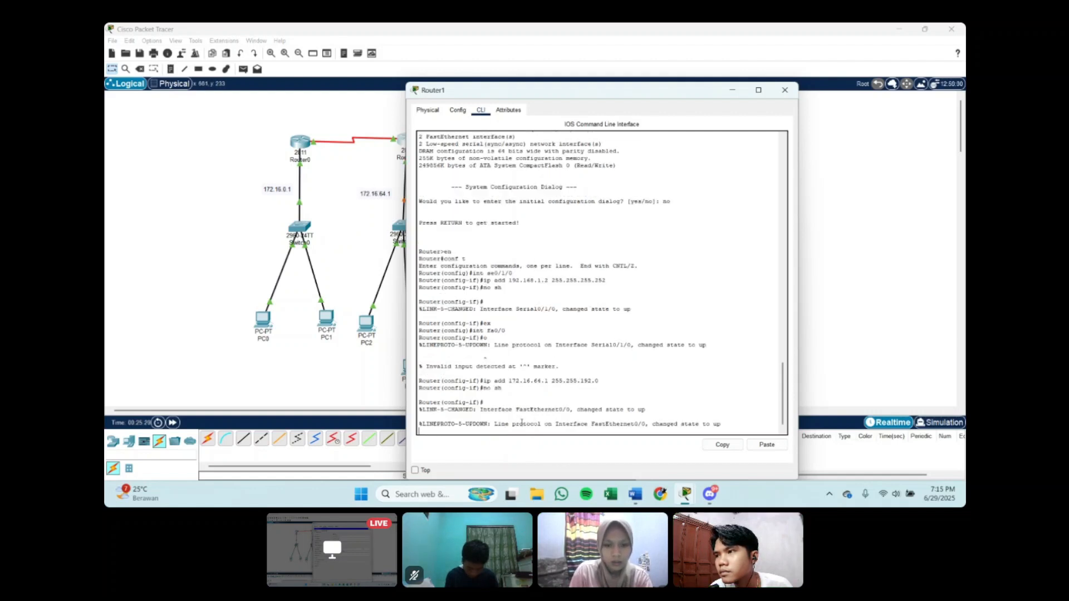
key(Return)
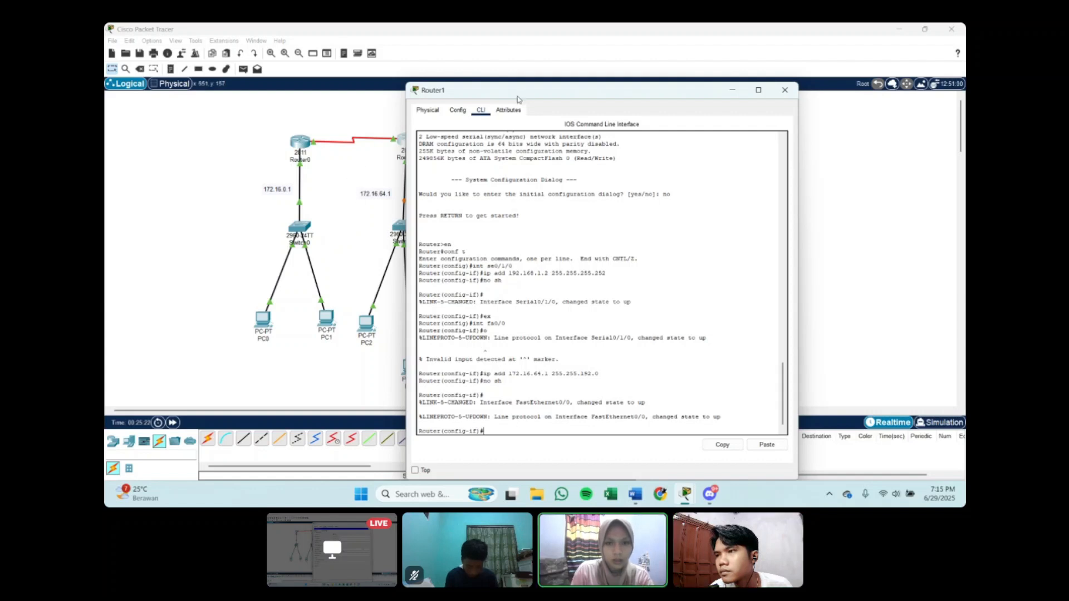
drag(517, 99, 620, 92)
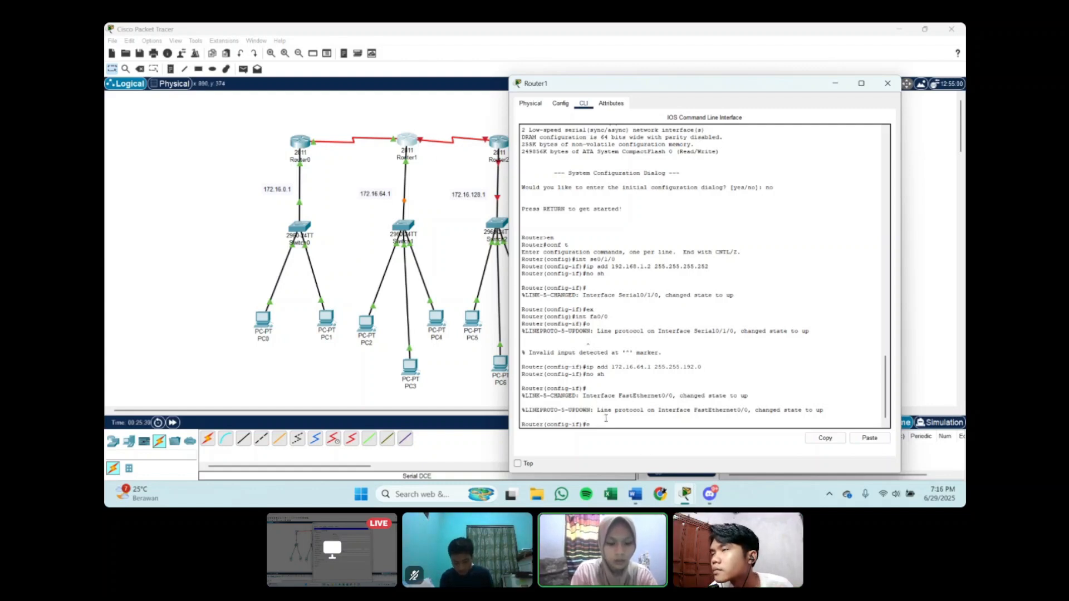
text(ex)
key(Return)
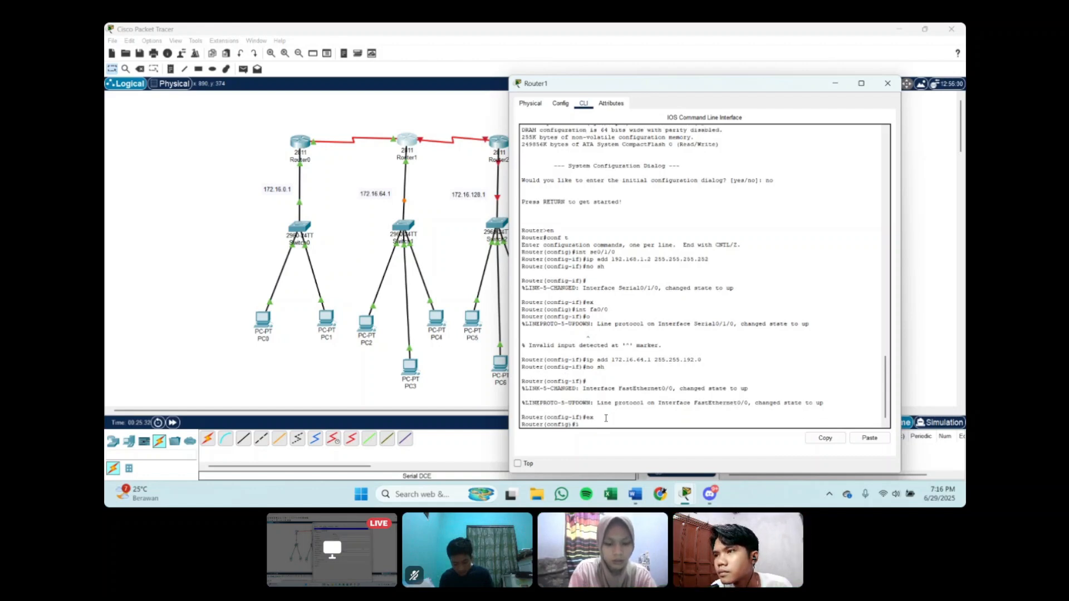
Step: Enter Router1's se0/1/1 interface configuration and assign IP address 192.168.2.1 with mask 255.255.255.252
text(int se)
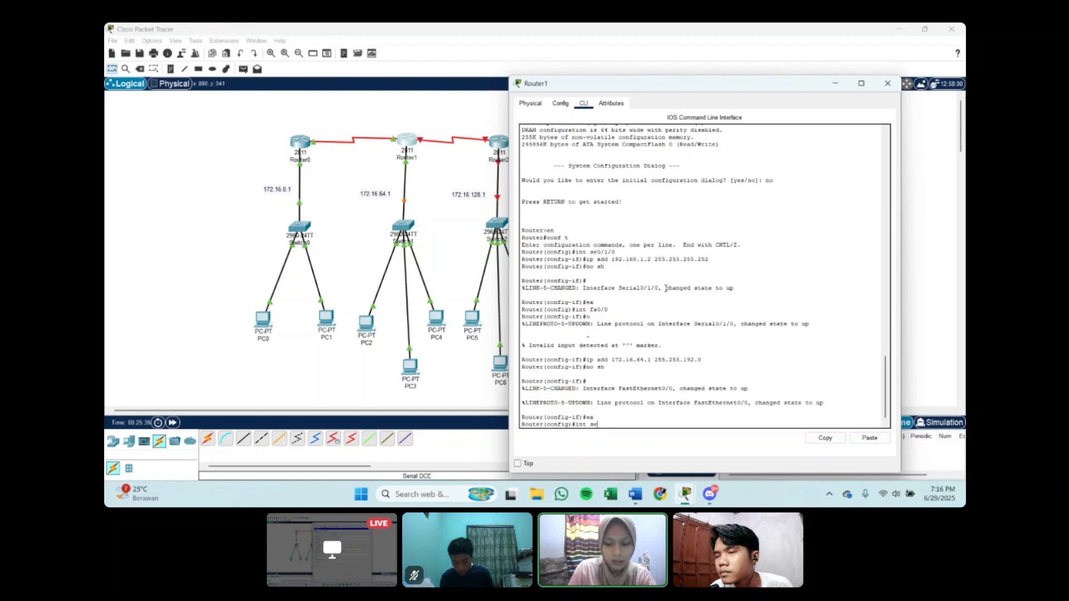
text(0/1)
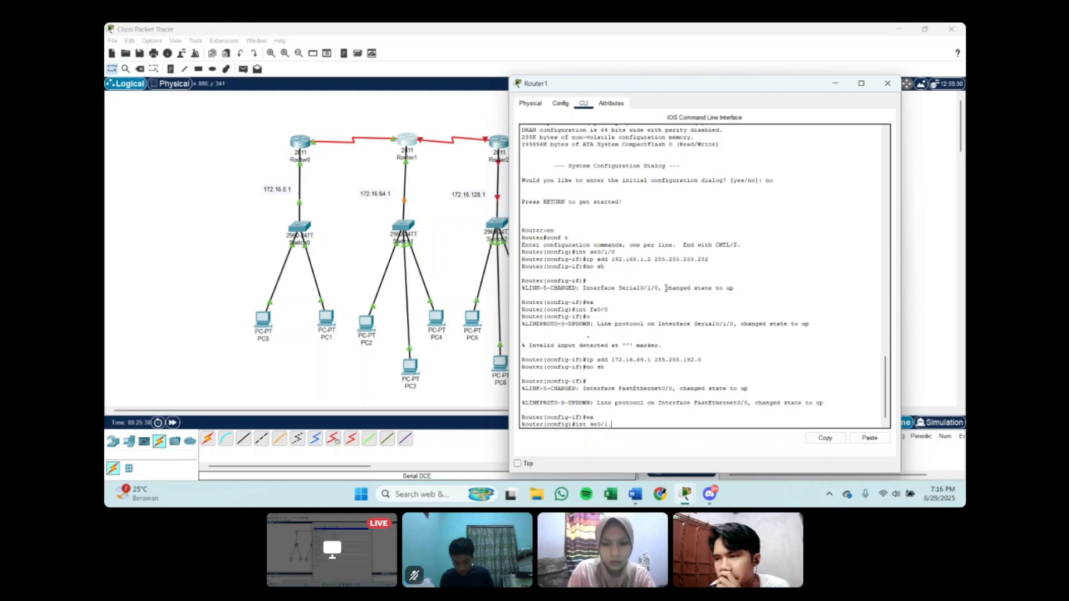
text(/1)
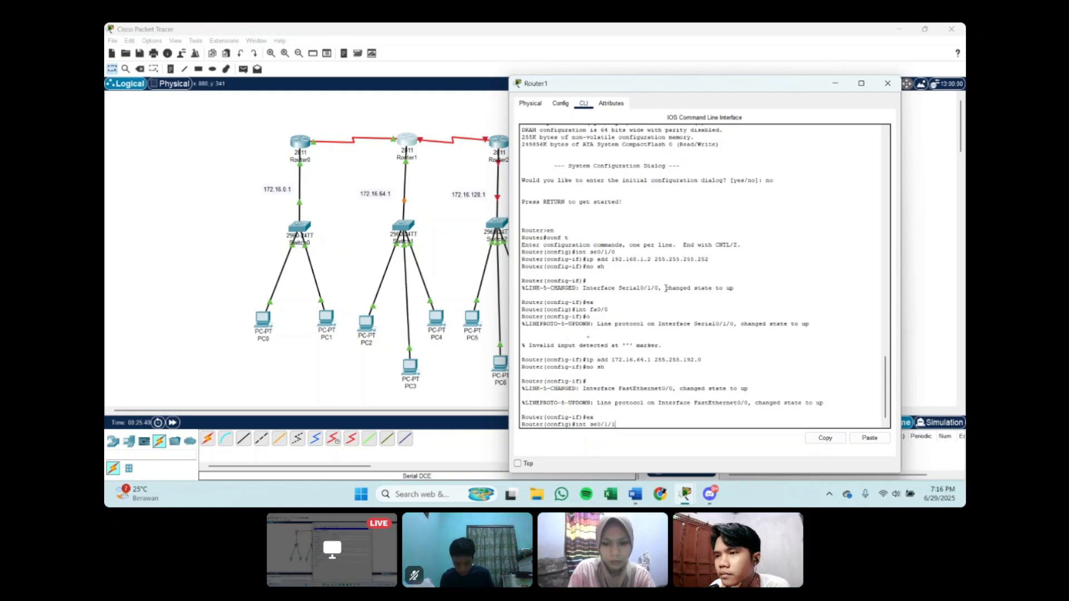
key(Return)
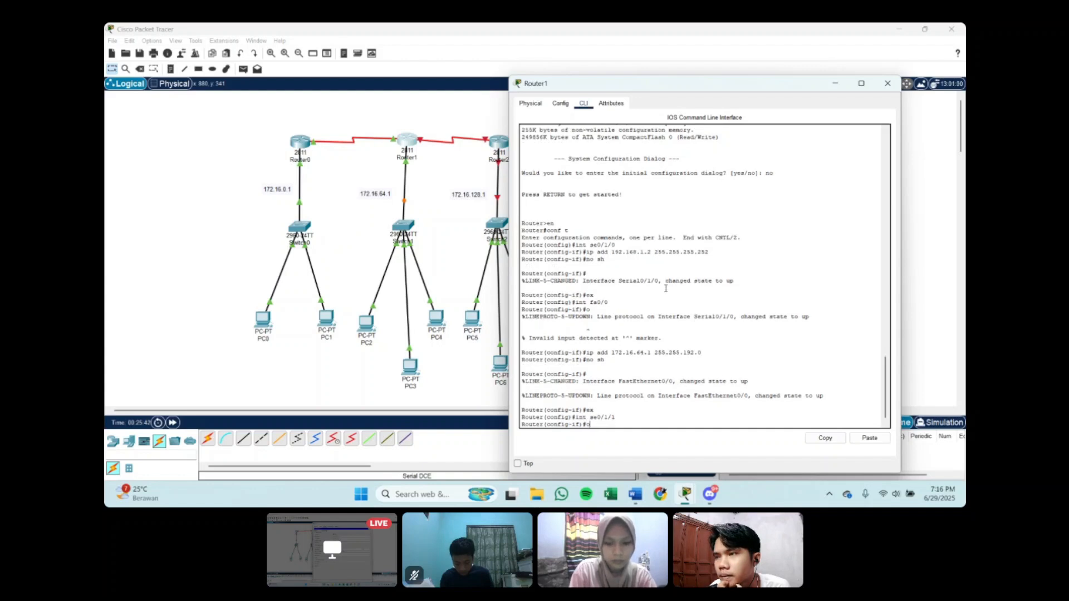
text(ip add)
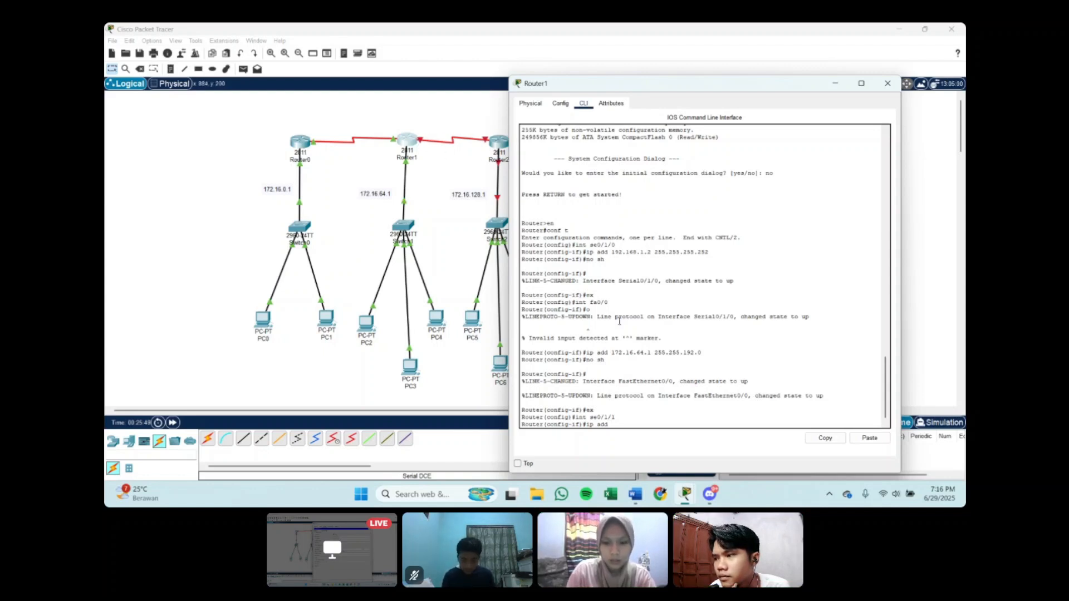
text(192.)
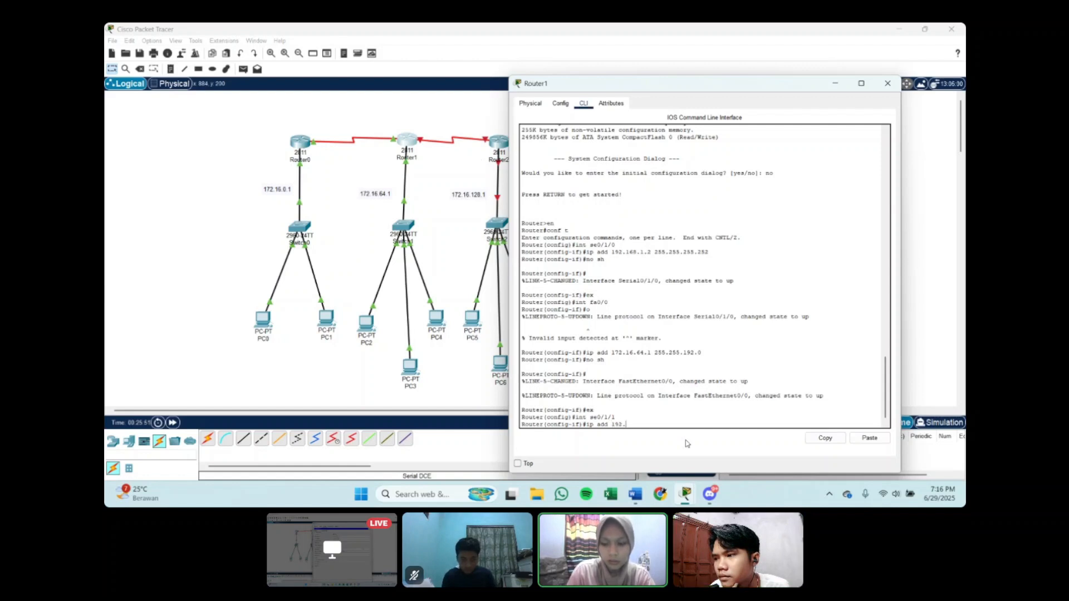
text(168.2.1)
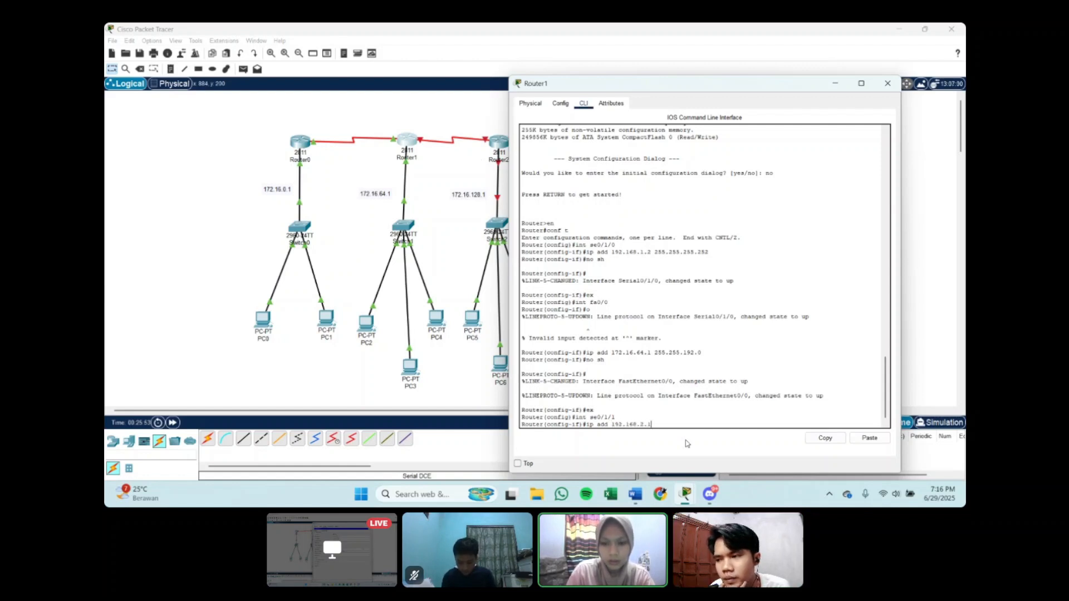
text( 255.)
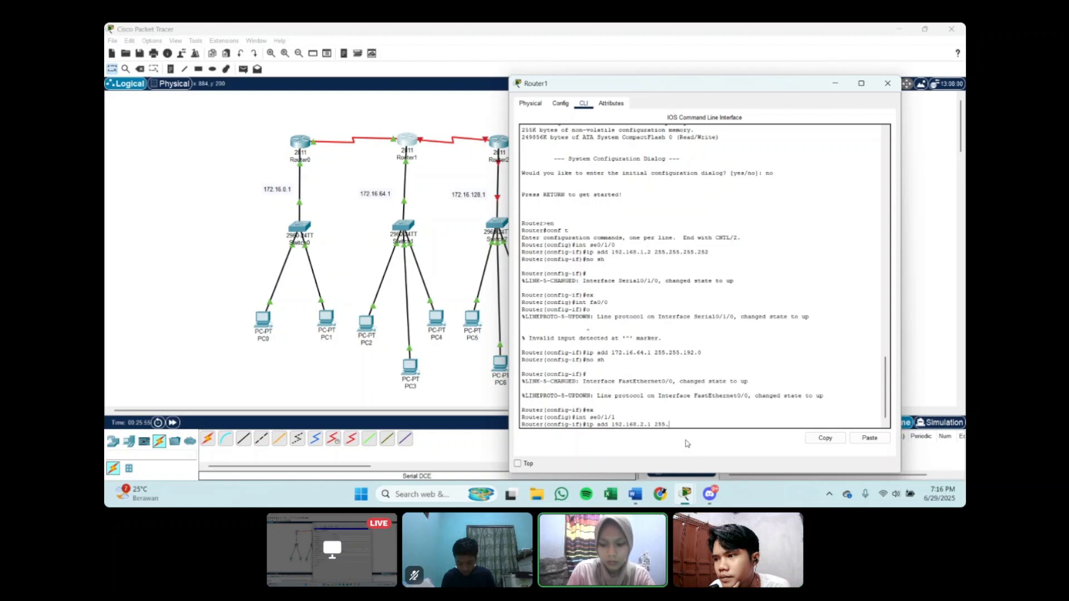
text(255.255.25)
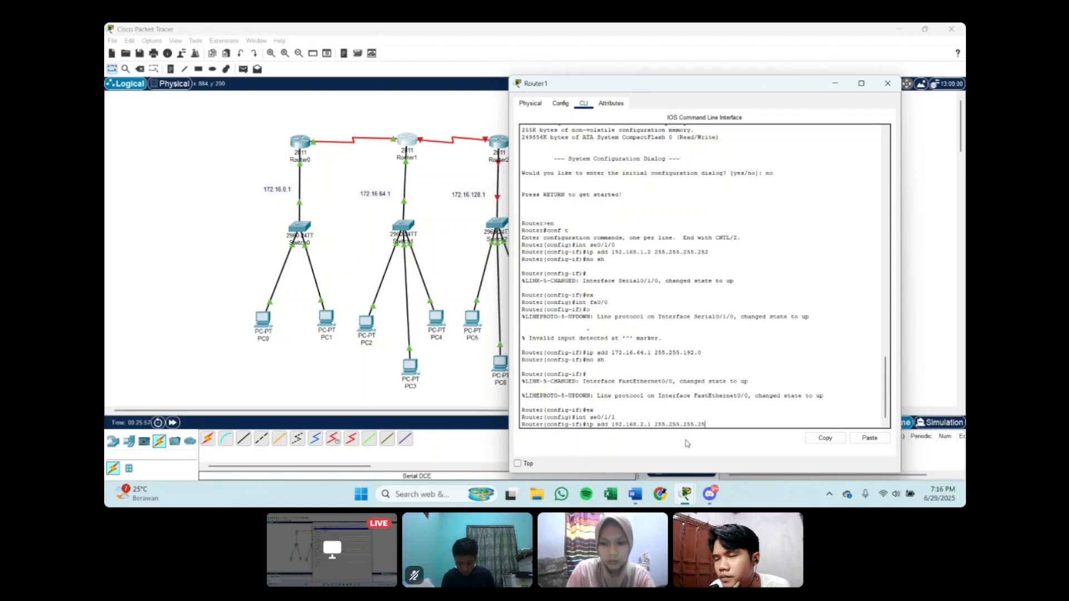
text(2)
key(Return)
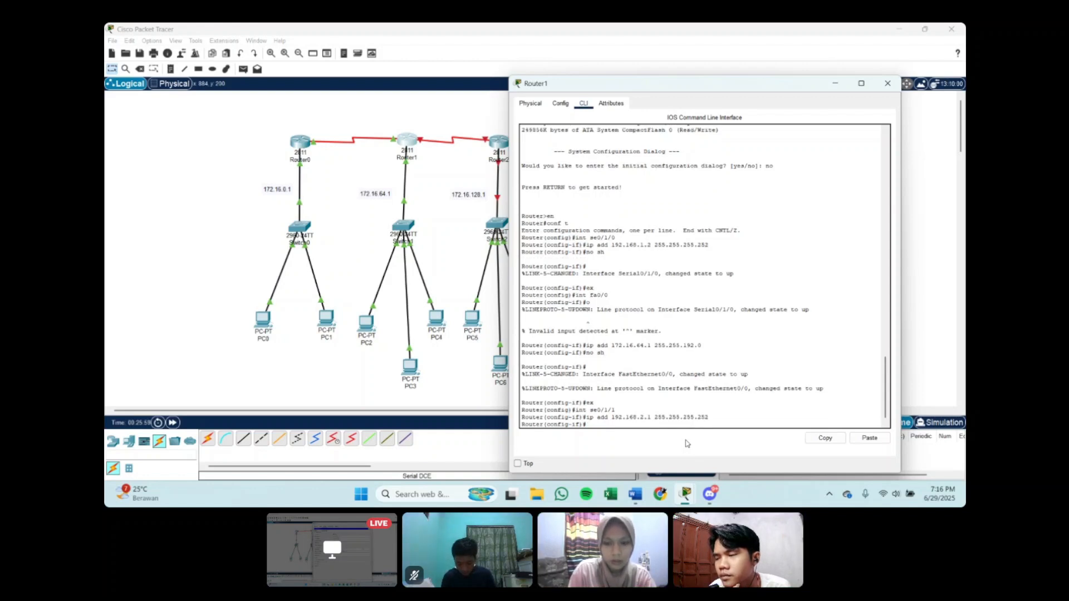
Step: Set the clock rate of Router1's se0/1/1 to 64000, enable it with no sh and exit interface configuration
text(cl)
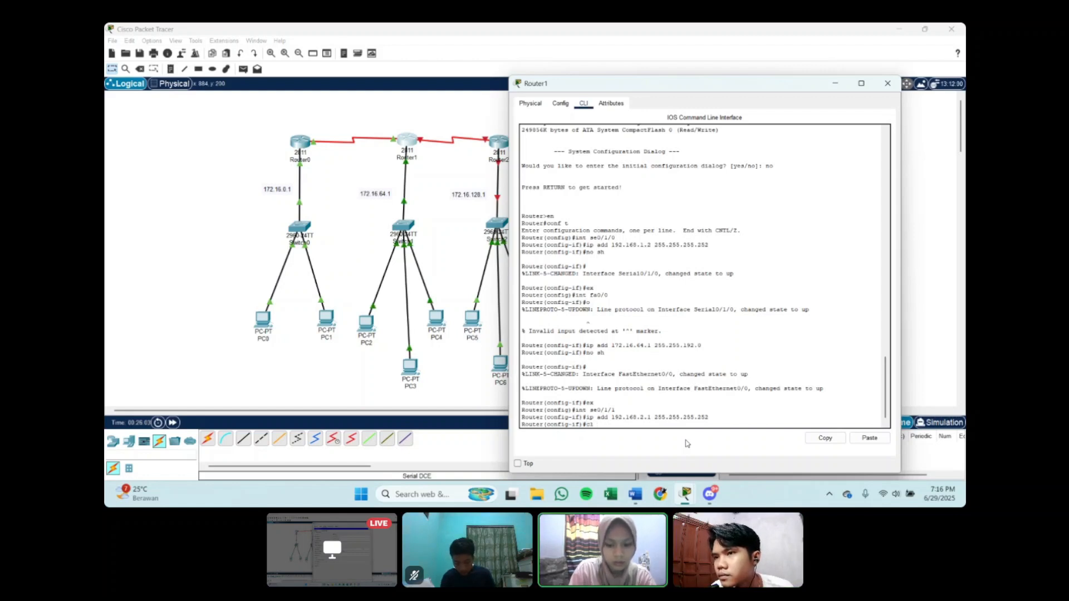
text(ock rate)
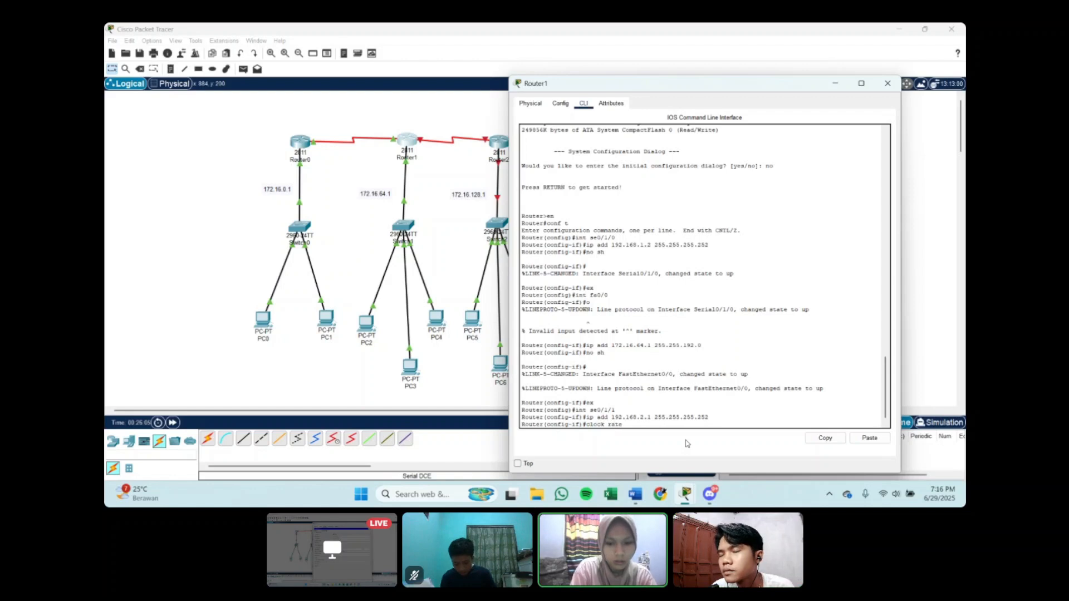
text( 64)
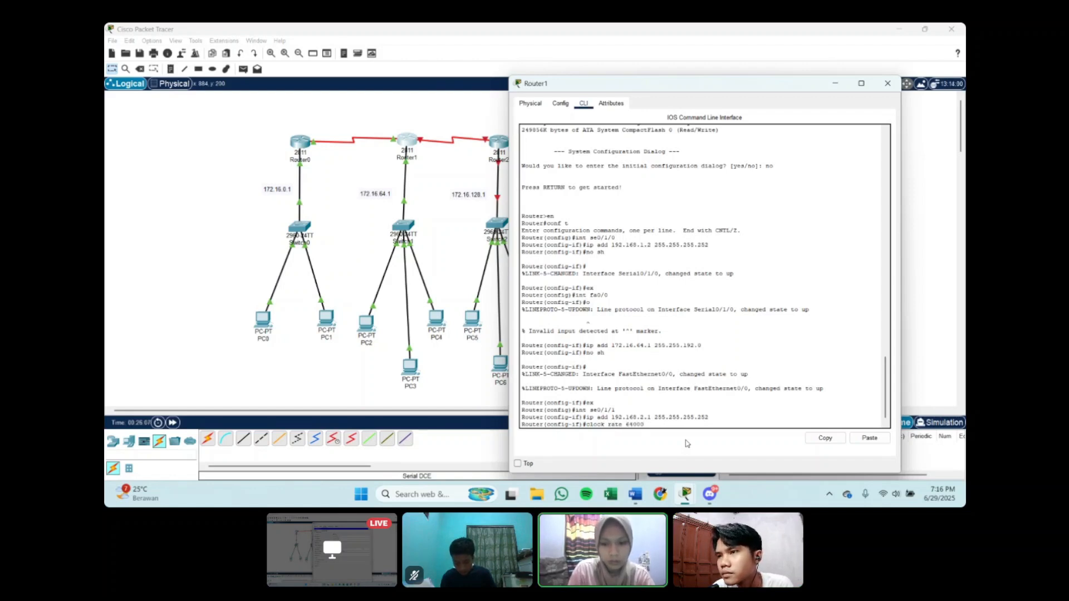
text(000)
key(Return)
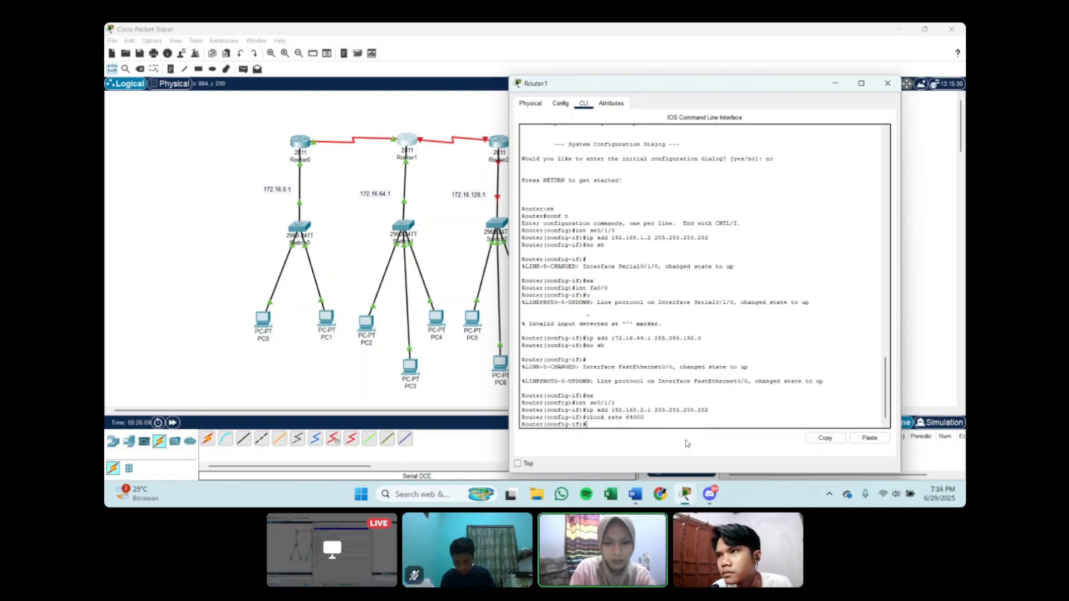
text(no sh)
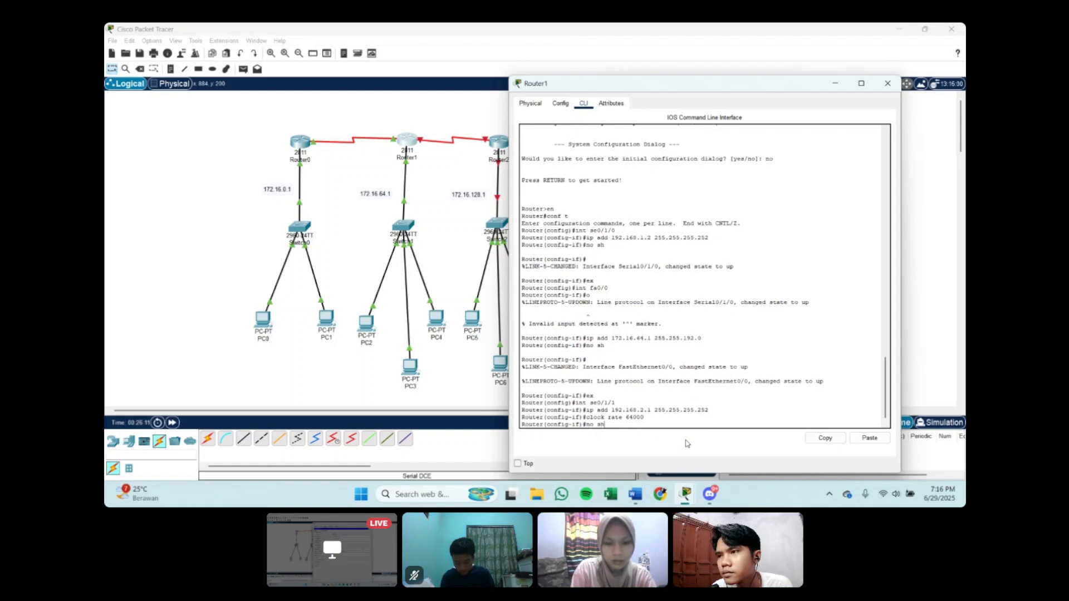
key(Return)
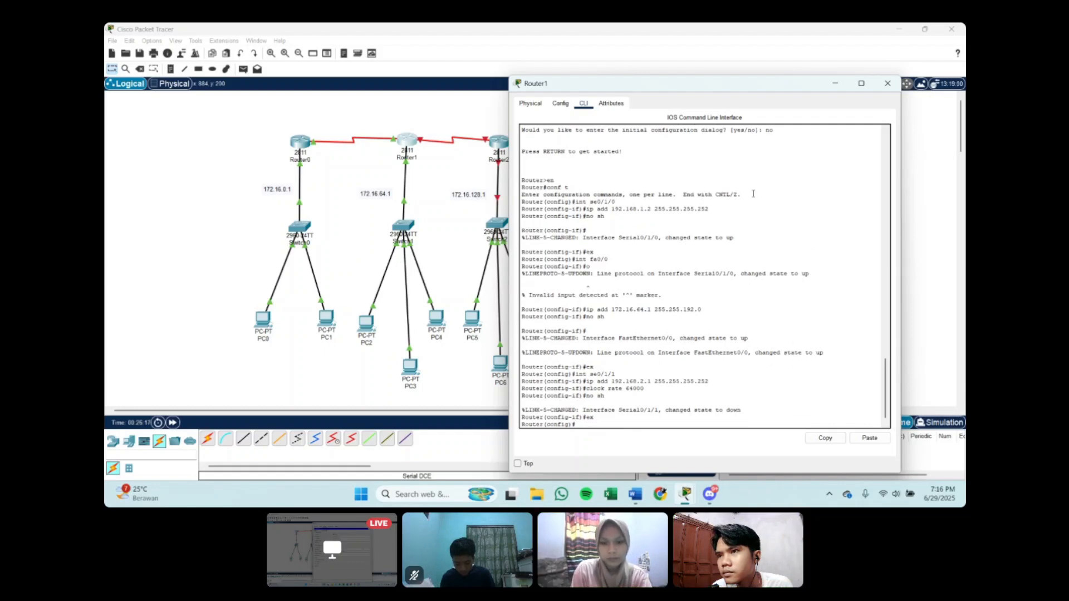
Step: Put away Router1's window, open Router2's command line and answer no to the initial configuration dialog
scroll(656, 243, up, 1)
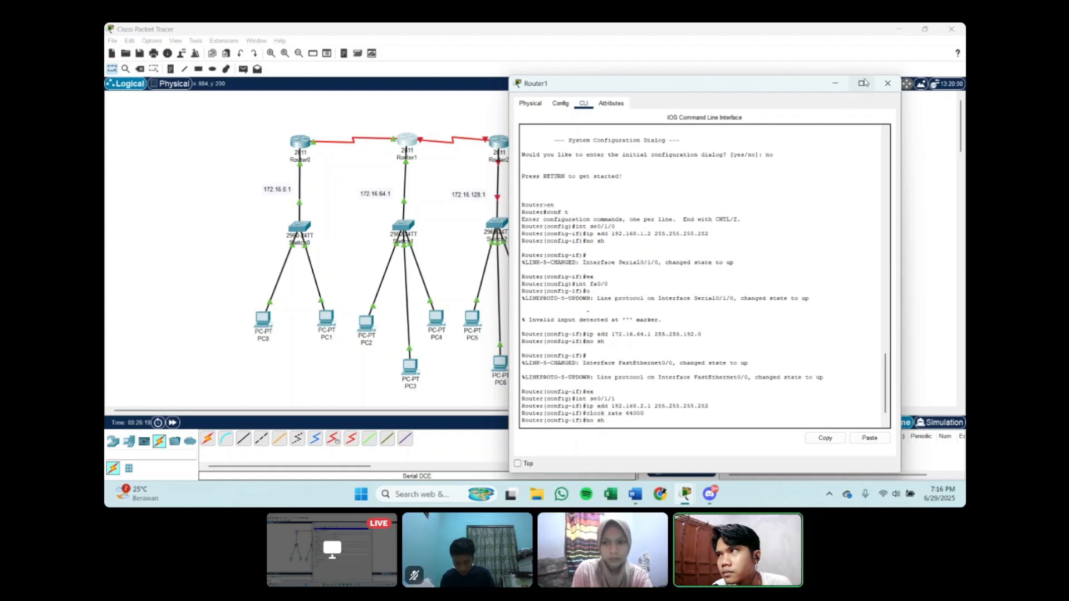
click(844, 84)
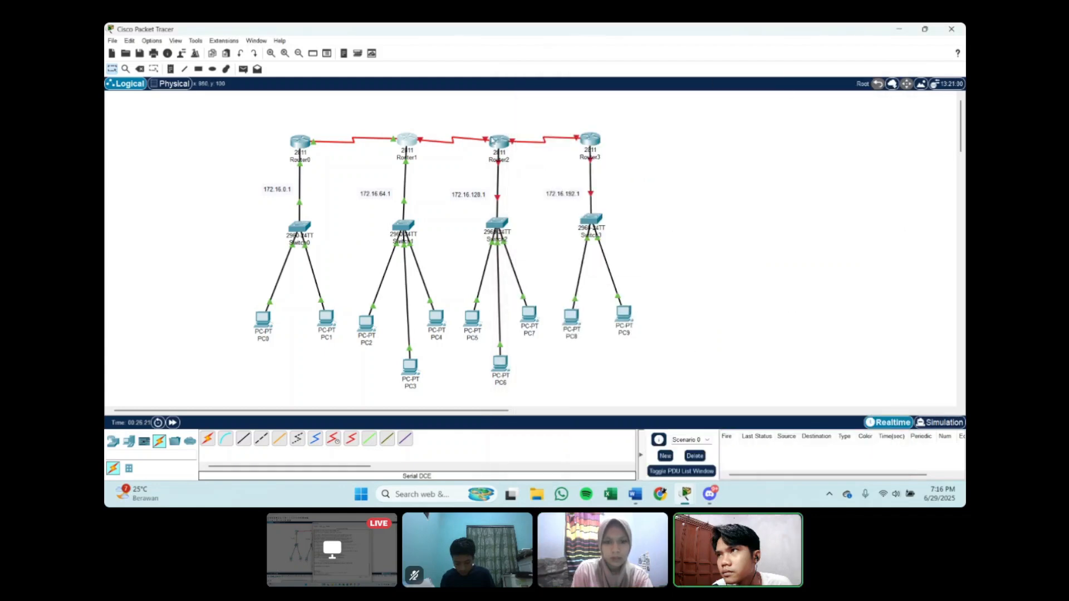
click(494, 143)
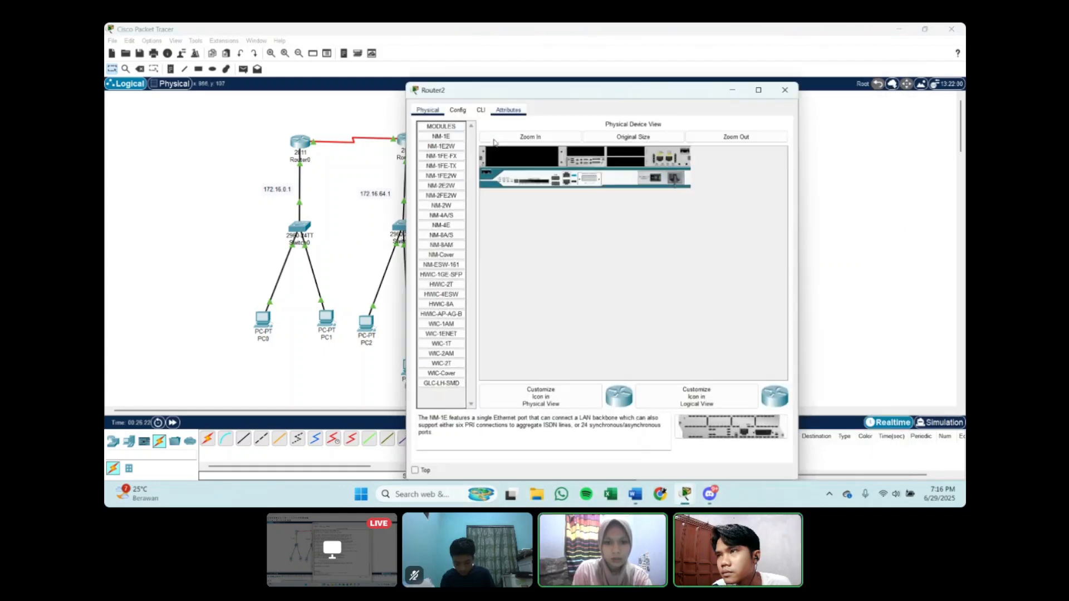
click(480, 112)
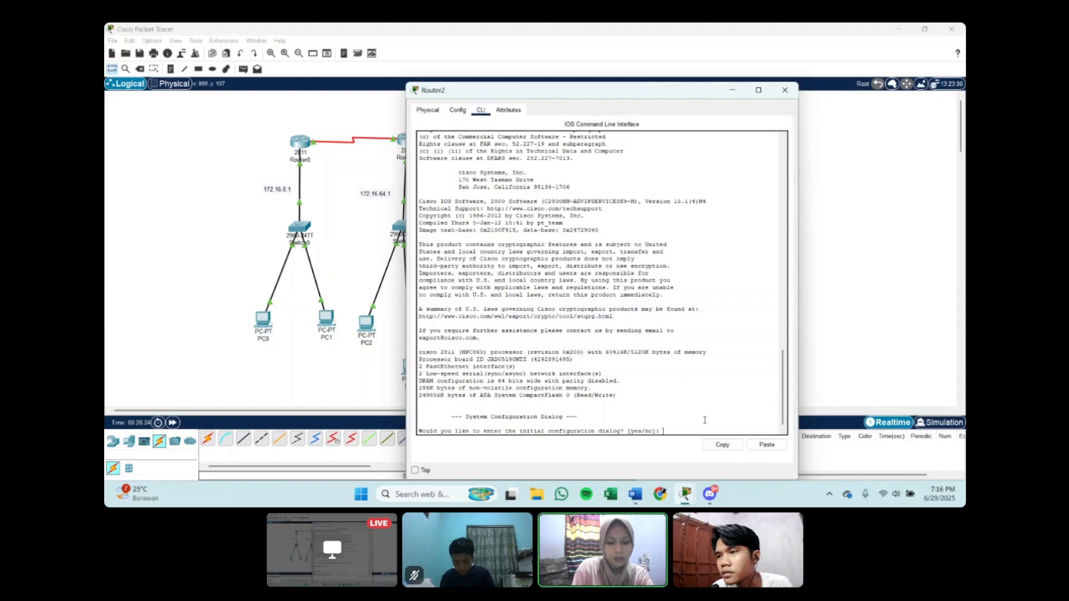
text(no)
key(Return)
key(Return)
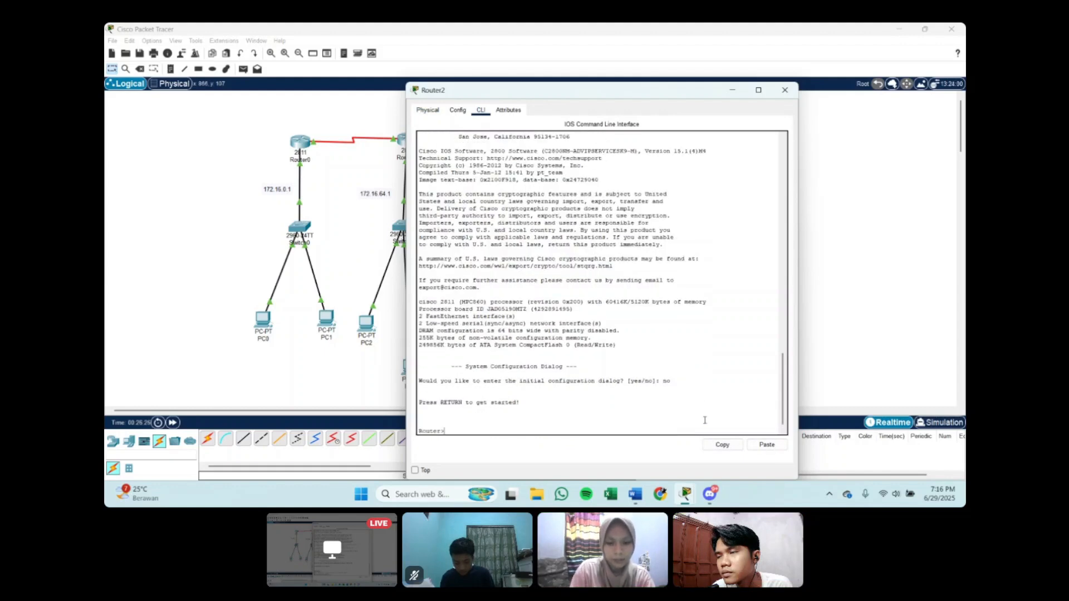
Step: Enter privileged mode with en and global configuration mode with conf t on Router2
text(en)
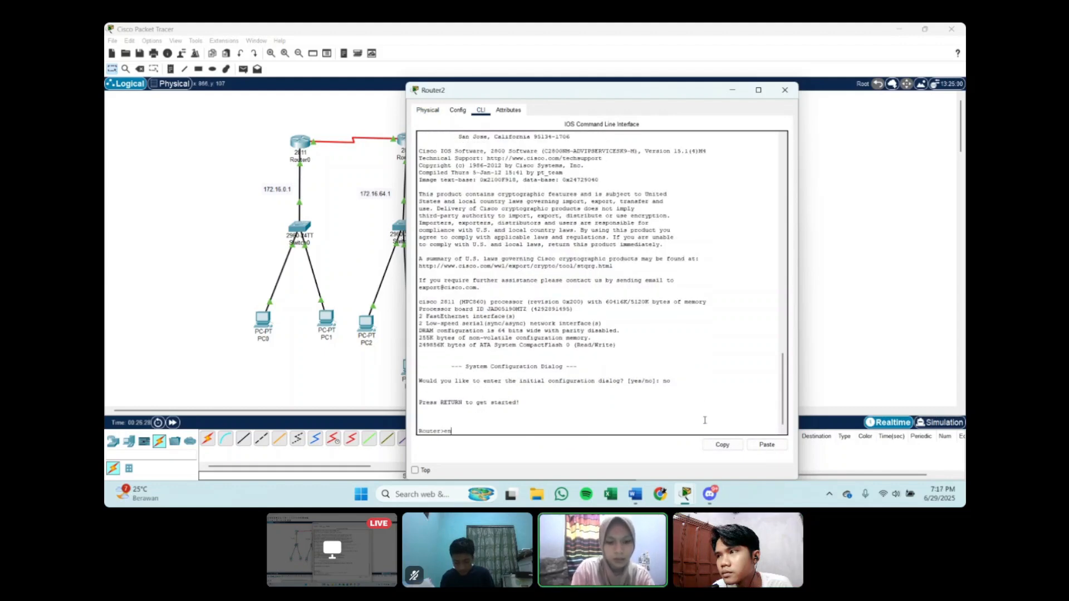
key(Return)
text(co)
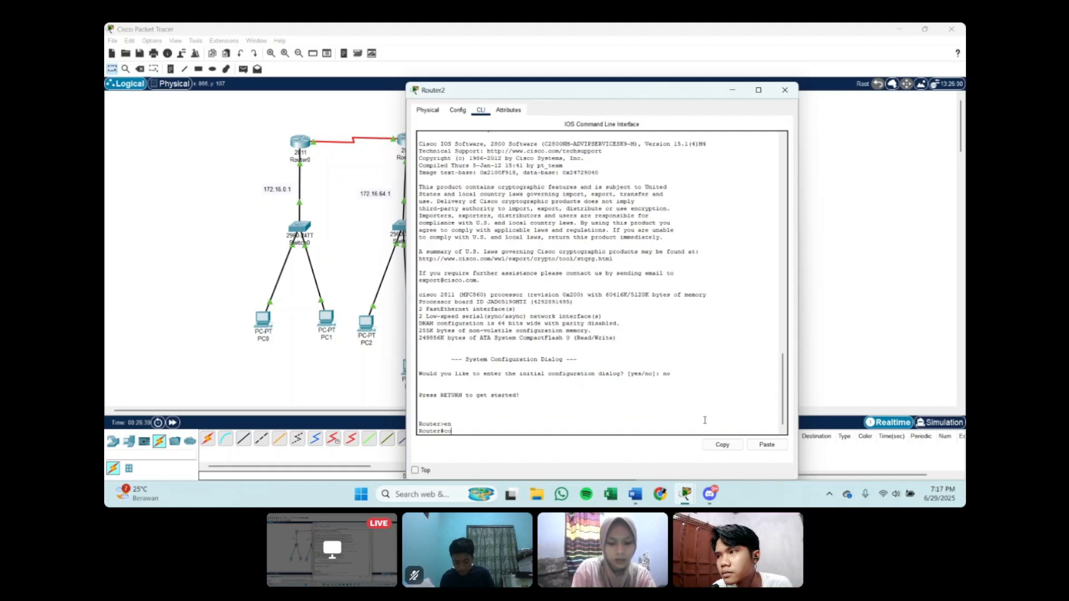
text(nf t)
key(Return)
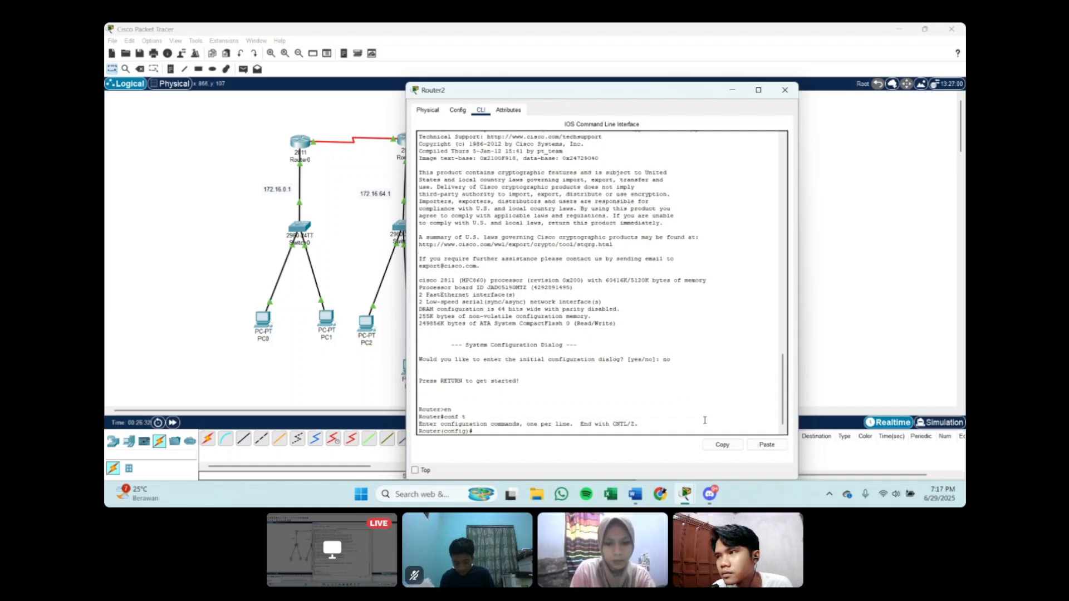
text(ip add)
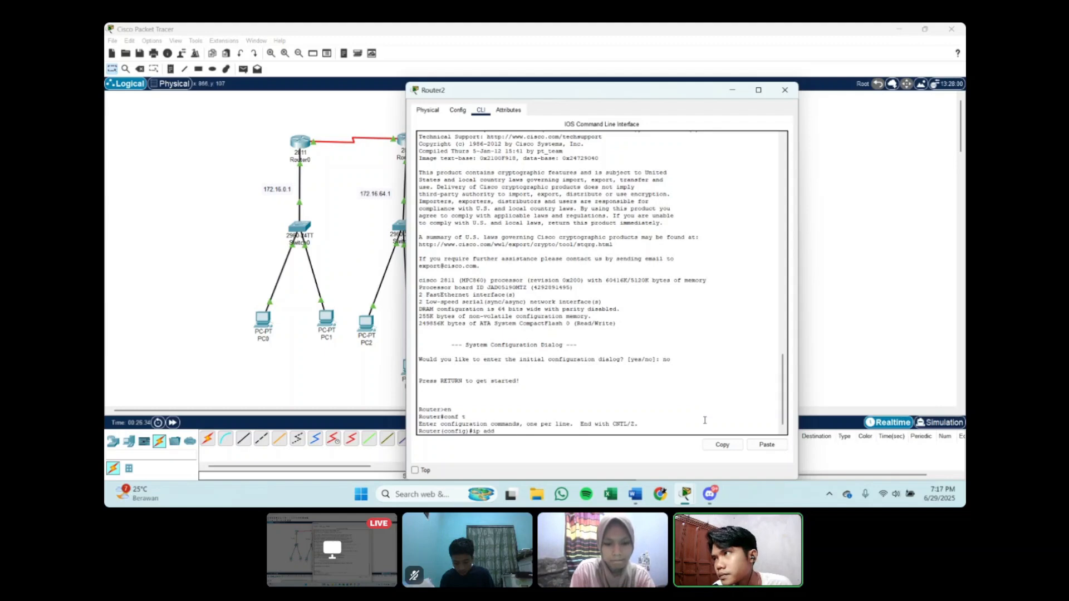
text( 1)
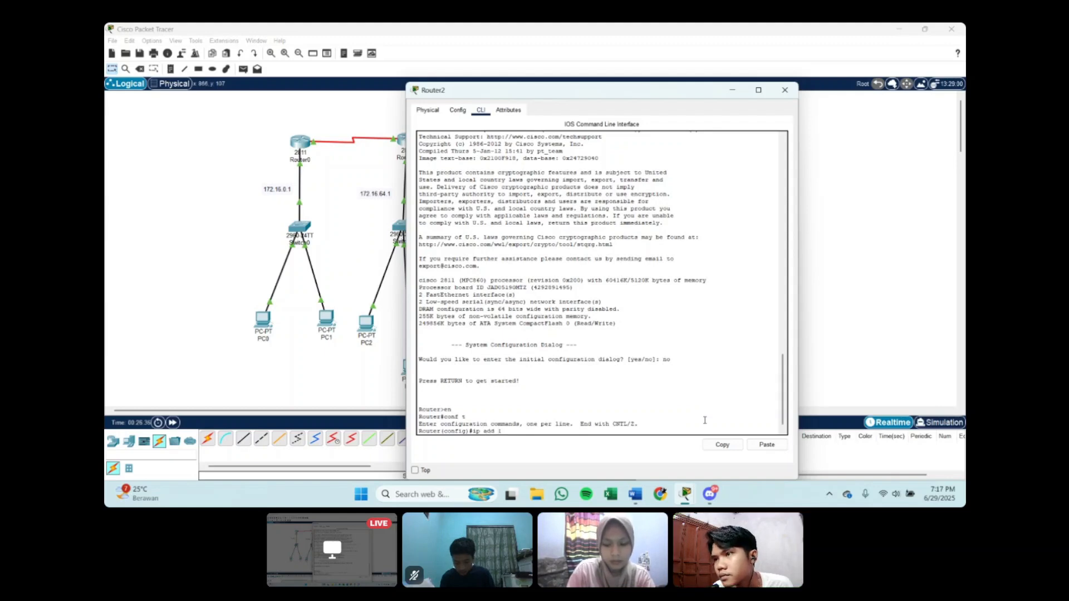
text(7)
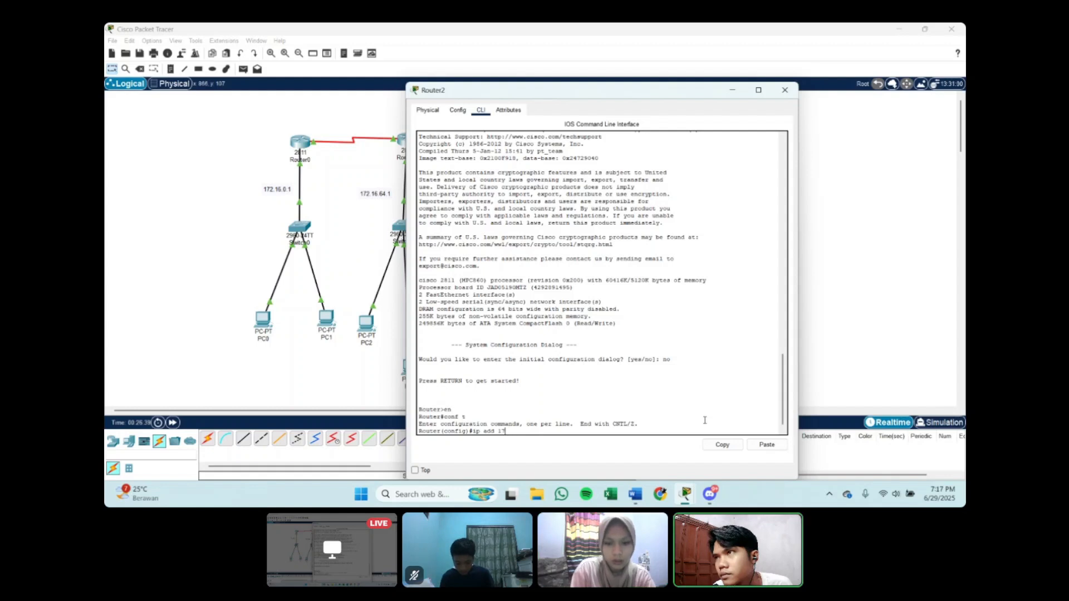
key(BackSpace)
key(BackSpace)
key(BackSpace)
key(BackSpace)
key(BackSpace)
key(BackSpace)
key(BackSpace)
key(BackSpace)
key(BackSpace)
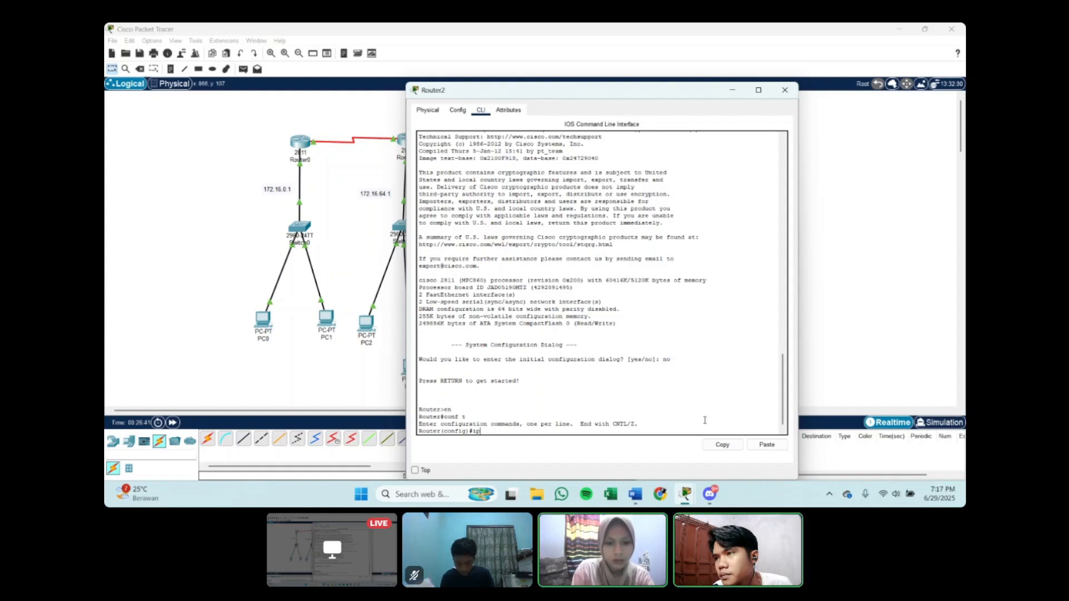
Step: Enter interface configuration for Router2's se0/1/1
text(int s)
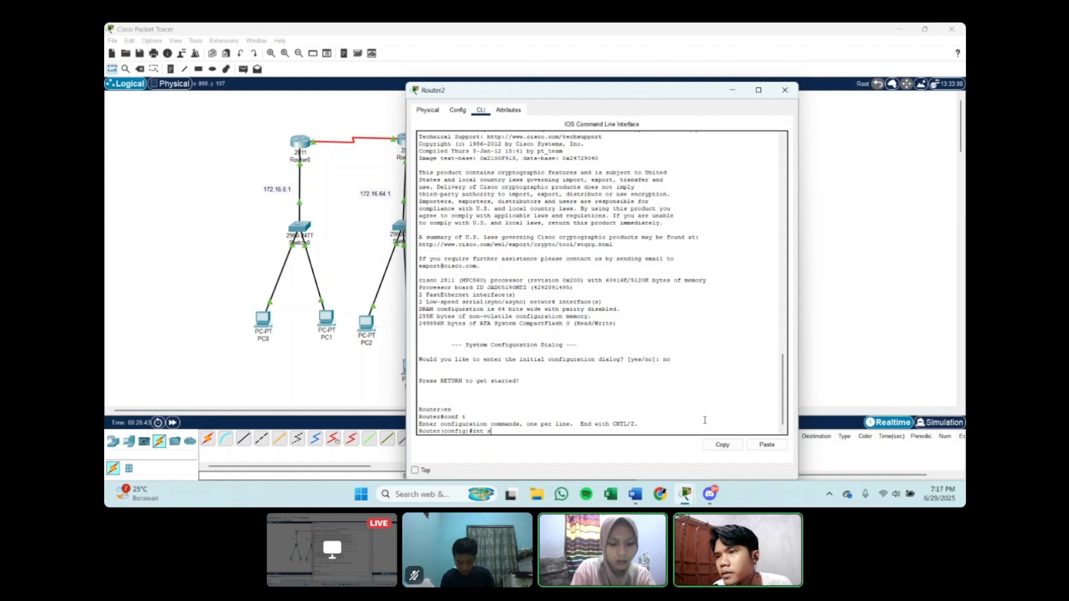
text(e)
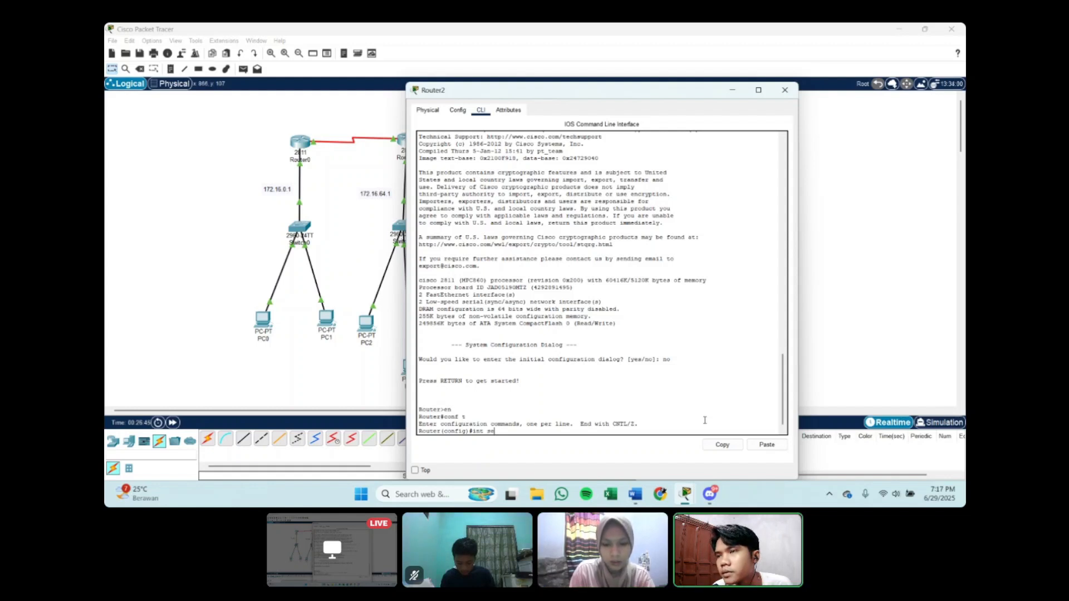
text(0)
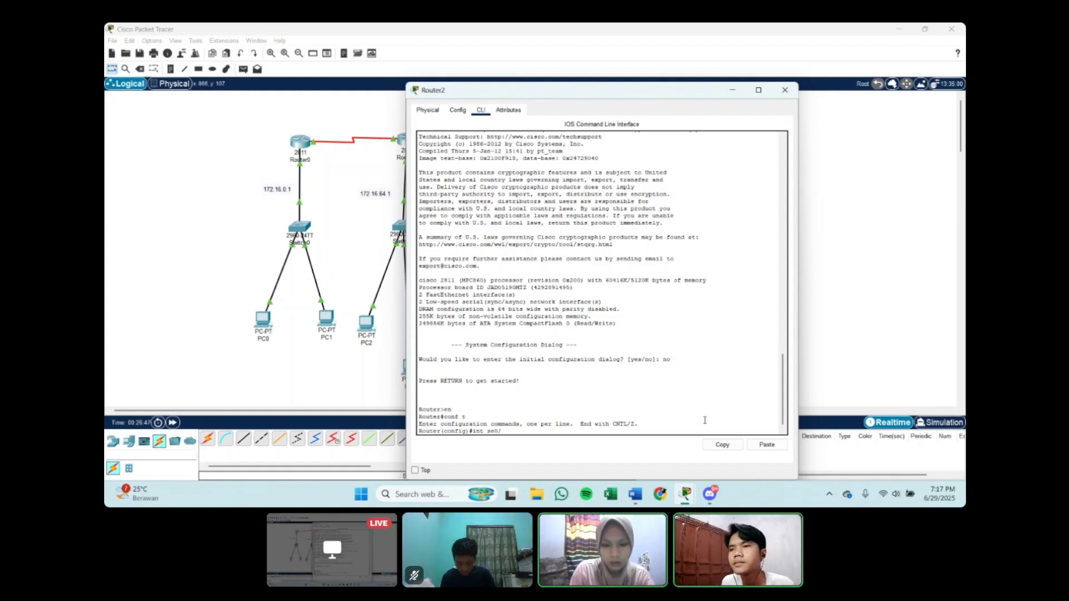
text(/1/1)
key(Return)
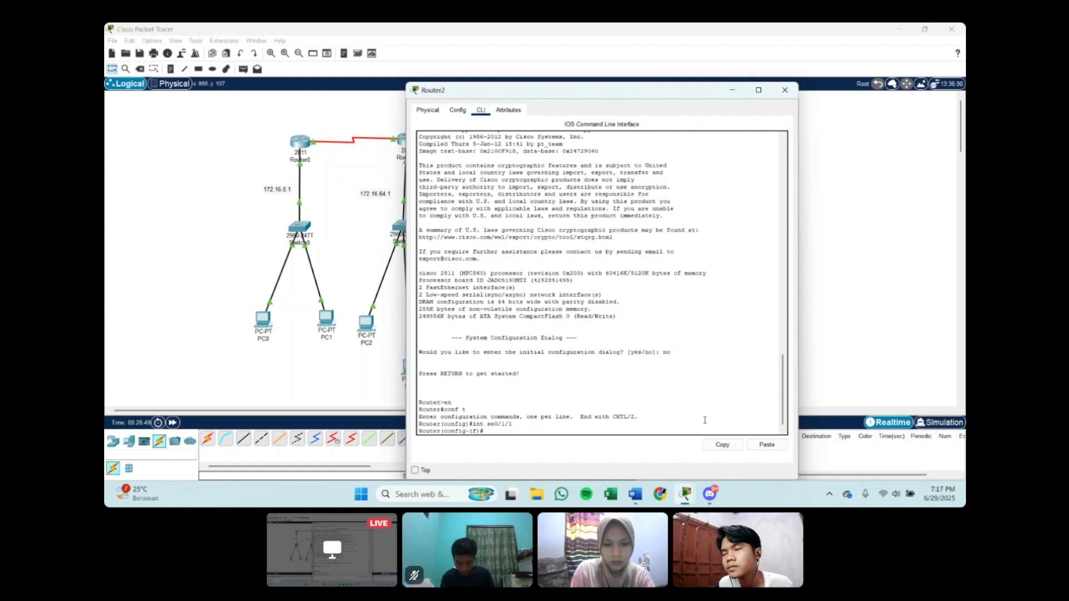
Step: Write the command giving Router2's se0/1/1 the IP address 192.168.2.2 with mask 255.255.255.252, moving the window off the topology
text(ip add)
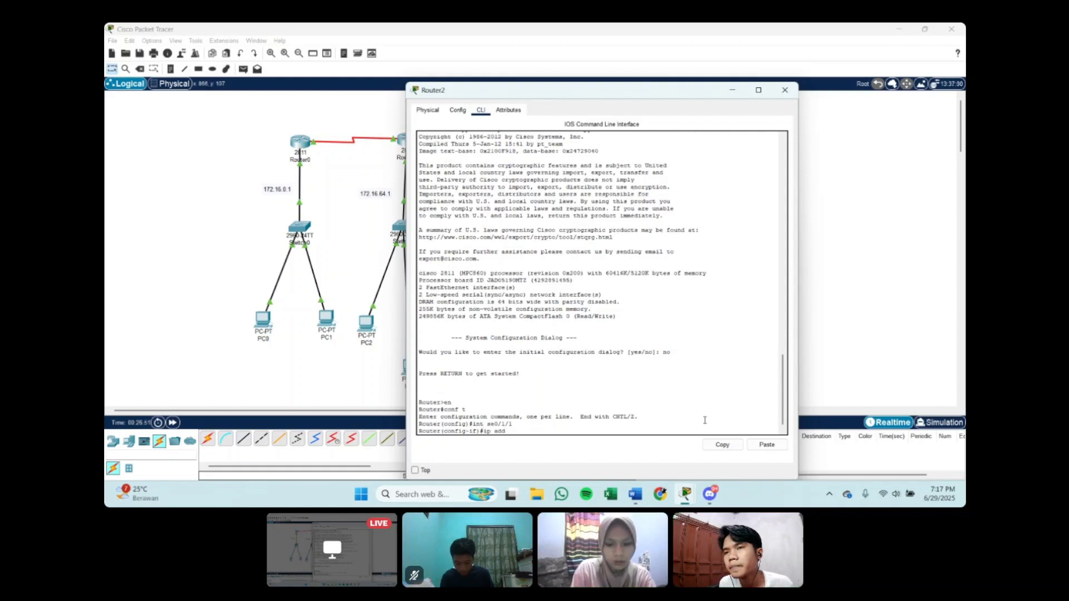
text( 19)
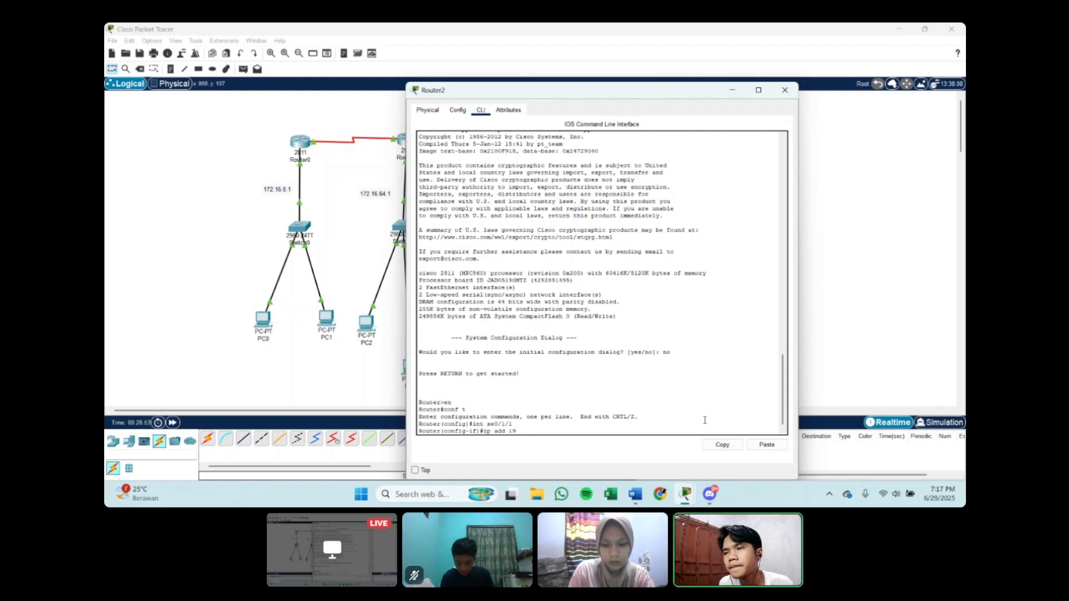
text(2.168.)
key(BackSpace)
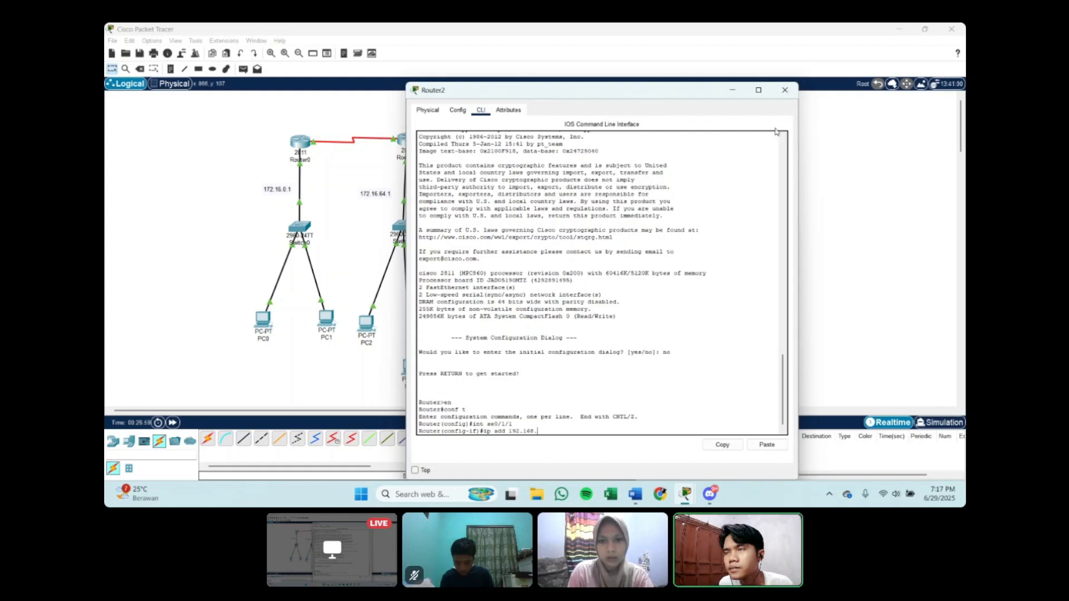
drag(655, 96, 768, 85)
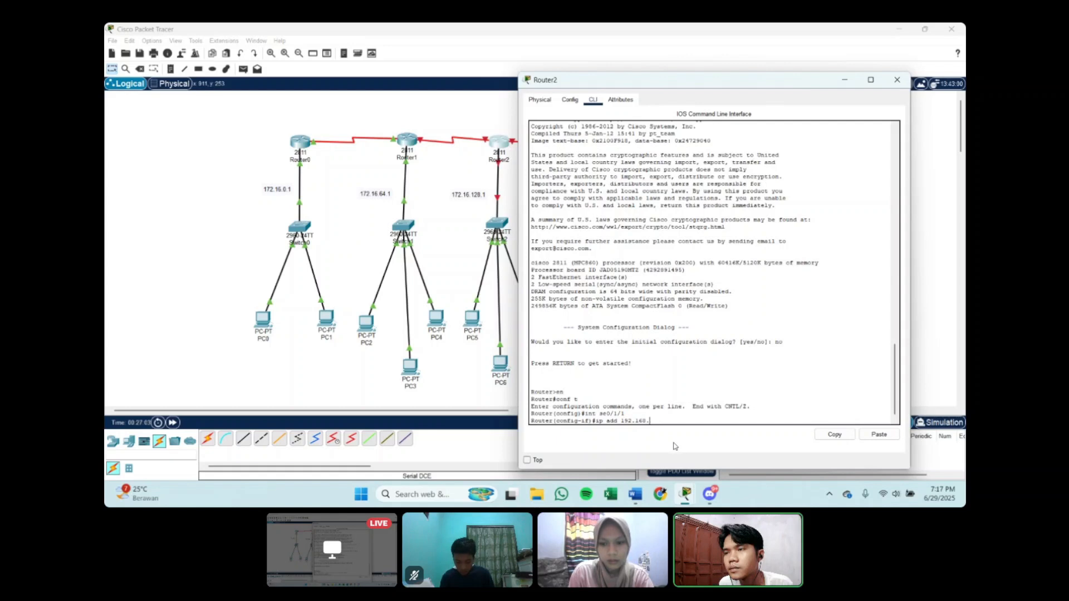
text(.2)
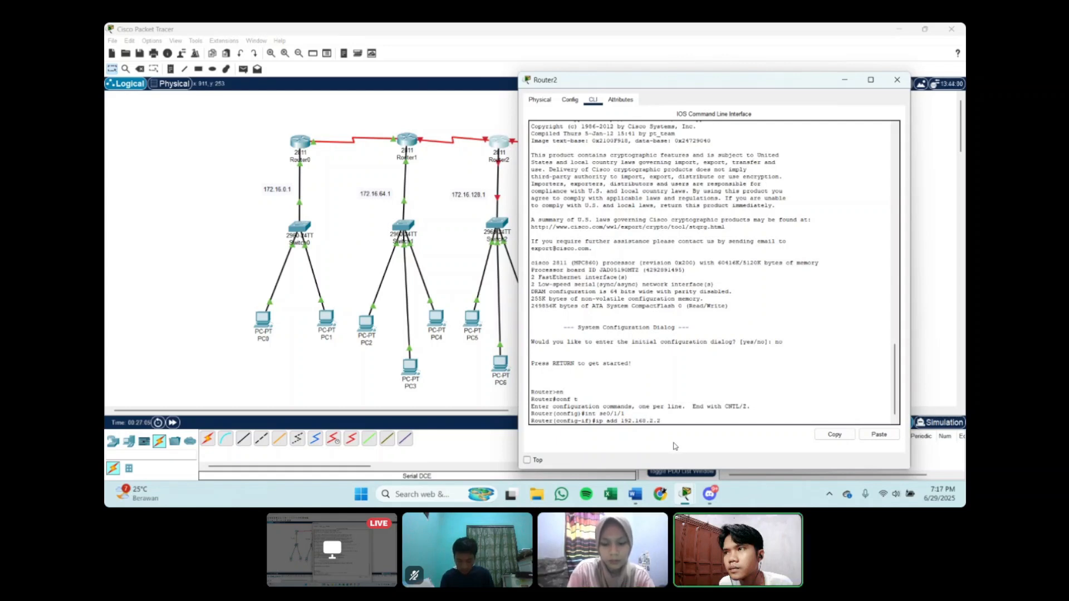
text( 255.255.255.)
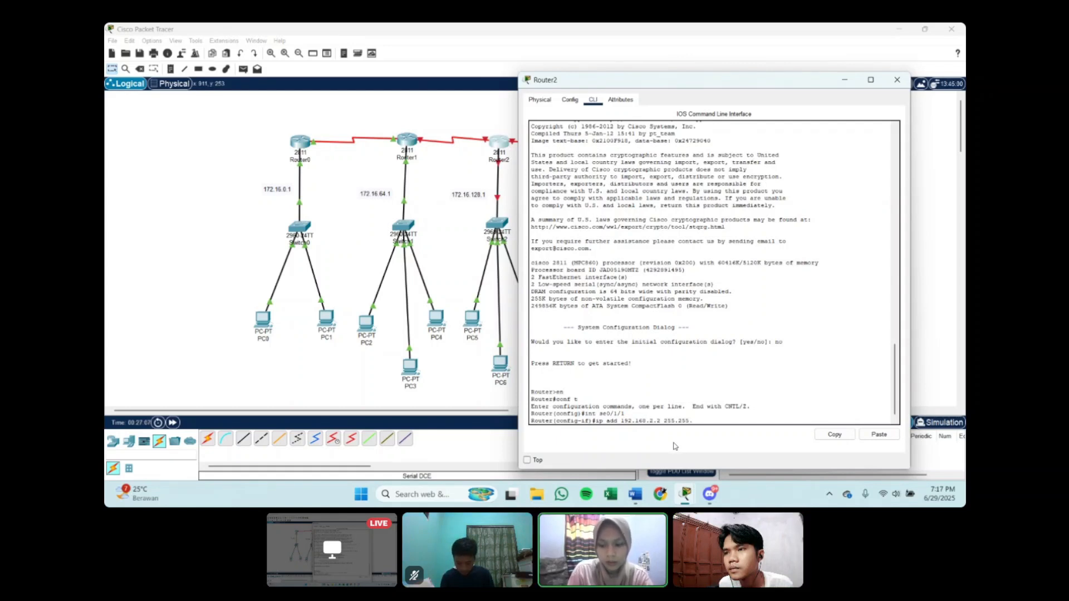
text(252)
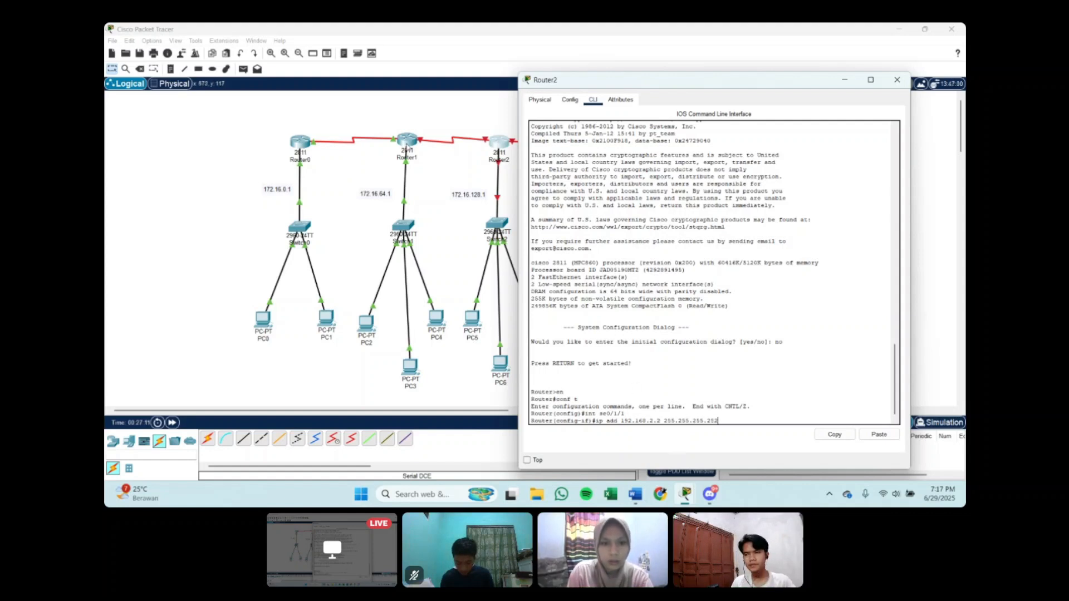
Step: Review the se0/1/1 commands in Router1's command line, then put its window away
click(408, 145)
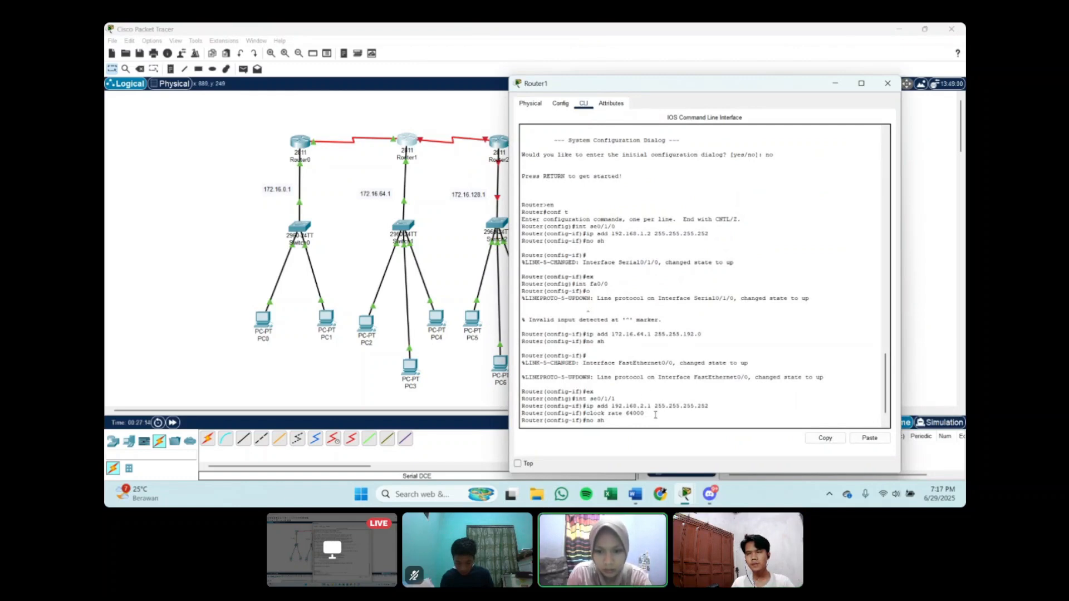
key(Return)
text(ex)
key(Return)
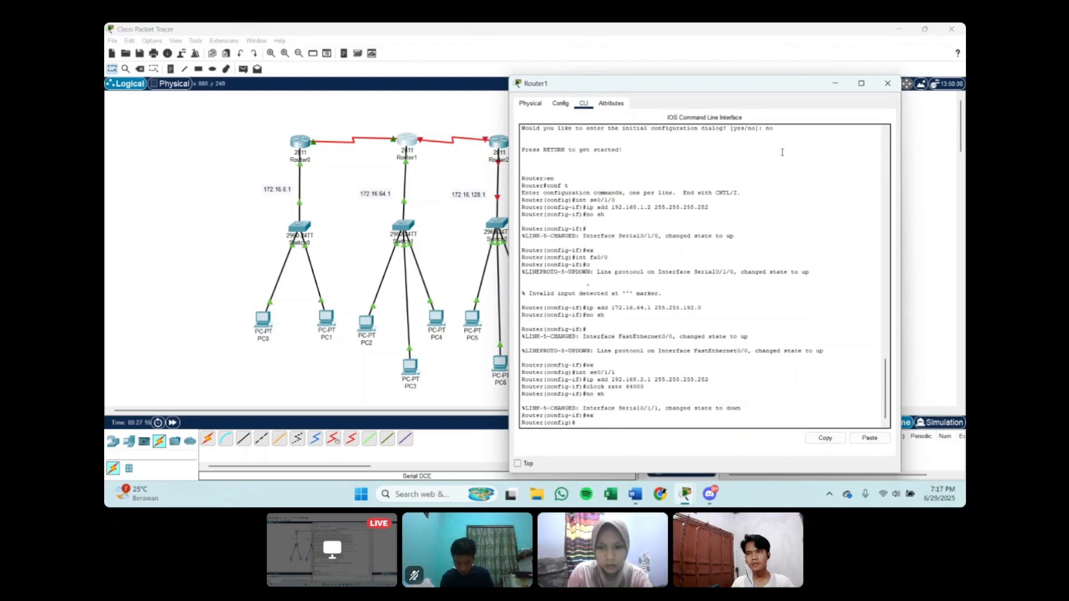
click(835, 83)
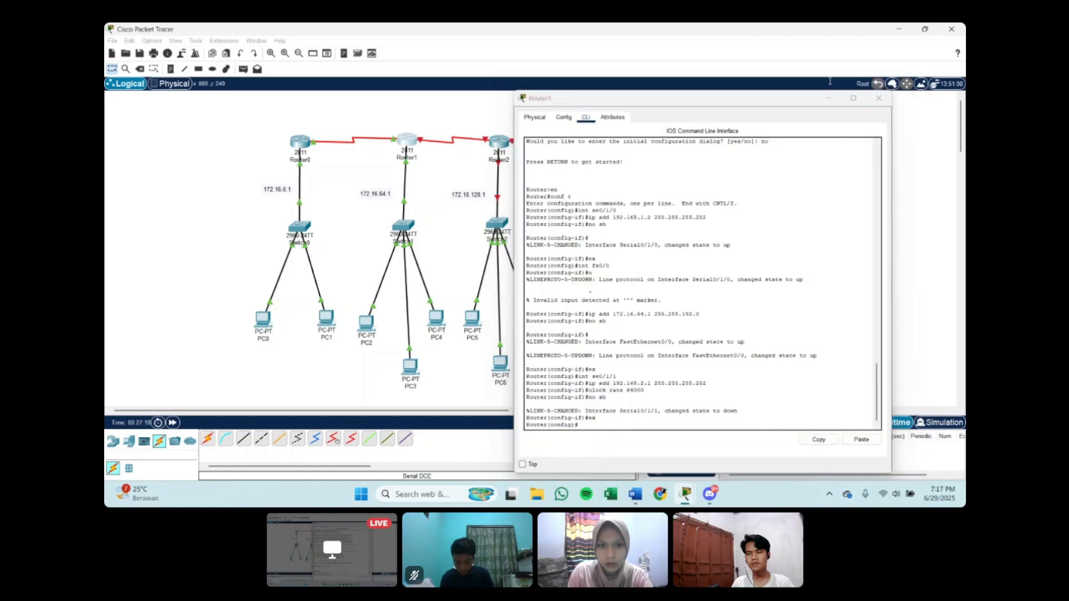
Step: Return to Router2, apply the se0/1/1 address, enable the interface with no sh and exit interface configuration
click(501, 144)
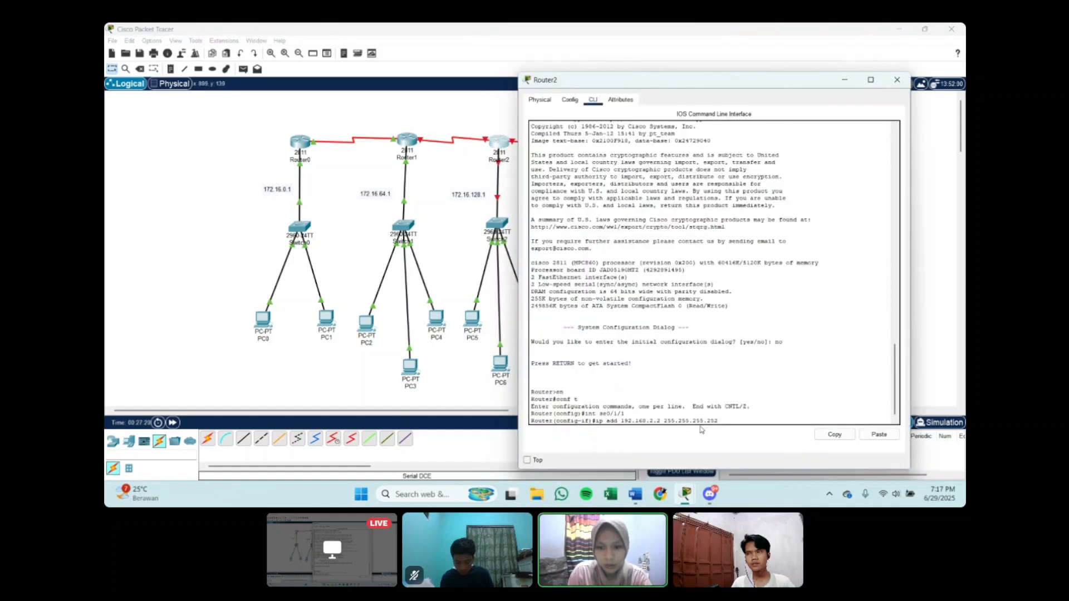
key(Return)
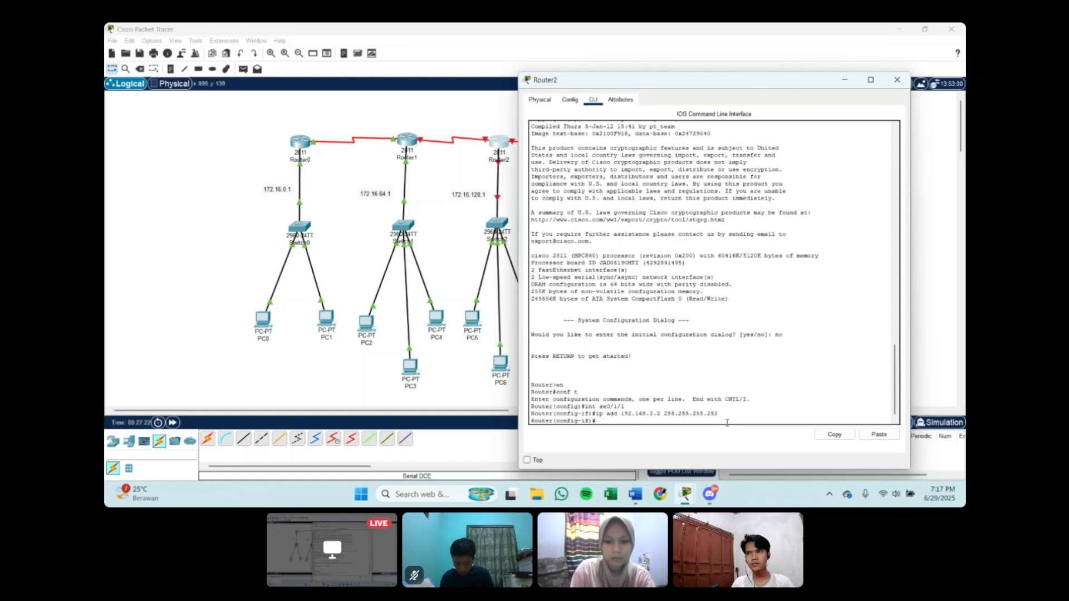
text(n)
text(o sh)
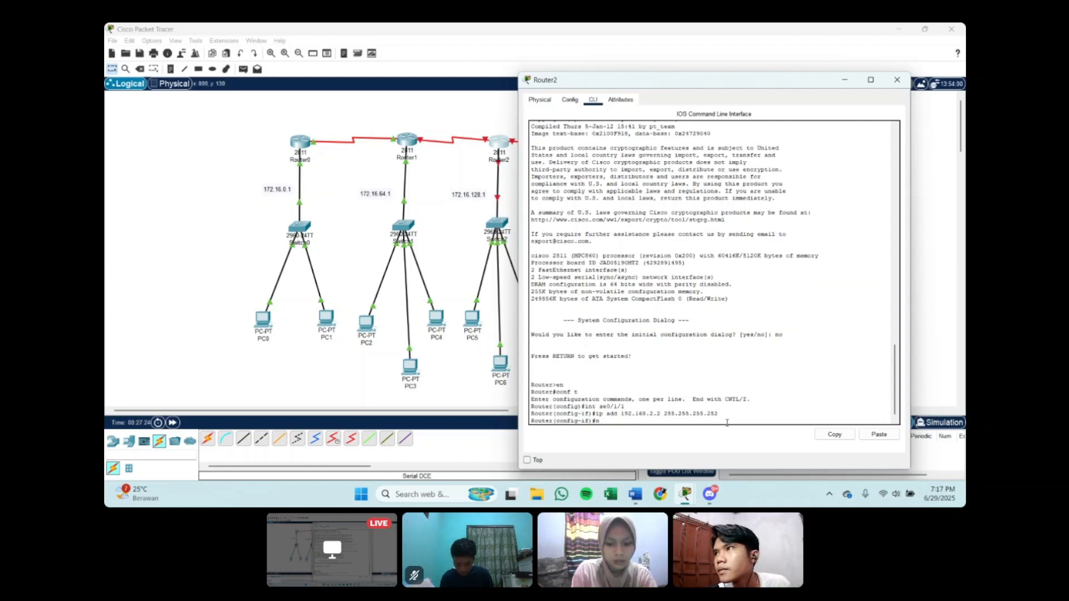
key(Return)
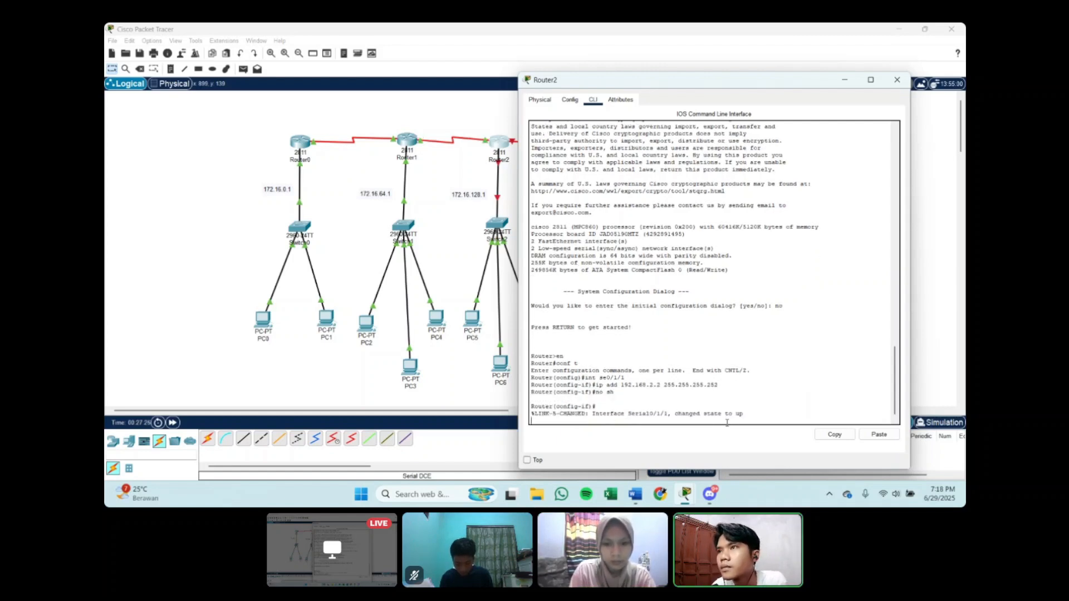
key(Return)
text(ex)
key(Return)
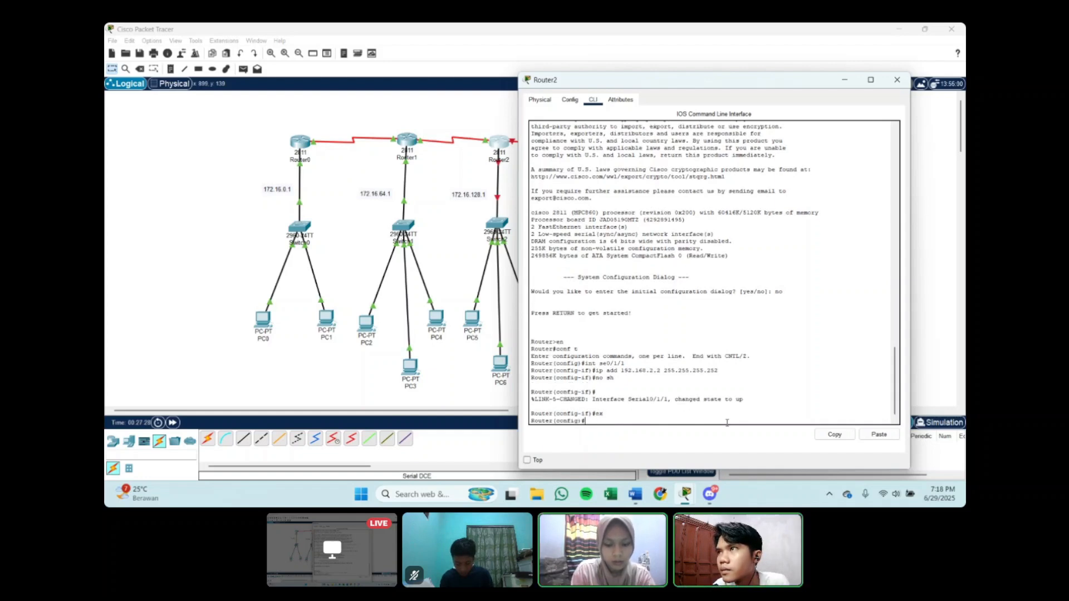
Step: Enter interface configuration for Router2's fa0/0
text(int fa)
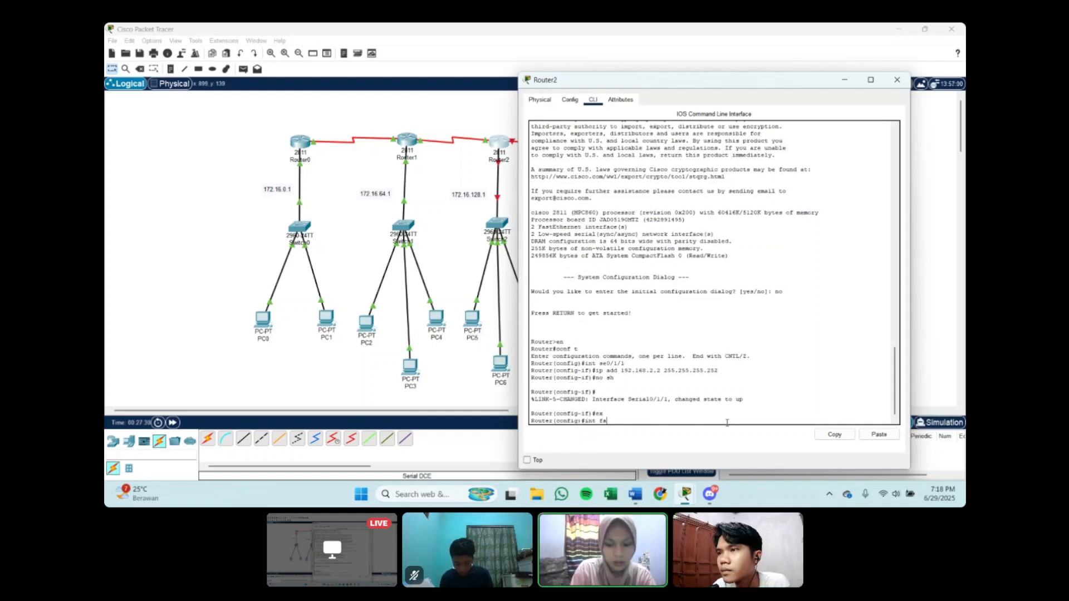
text(0/)
text(0)
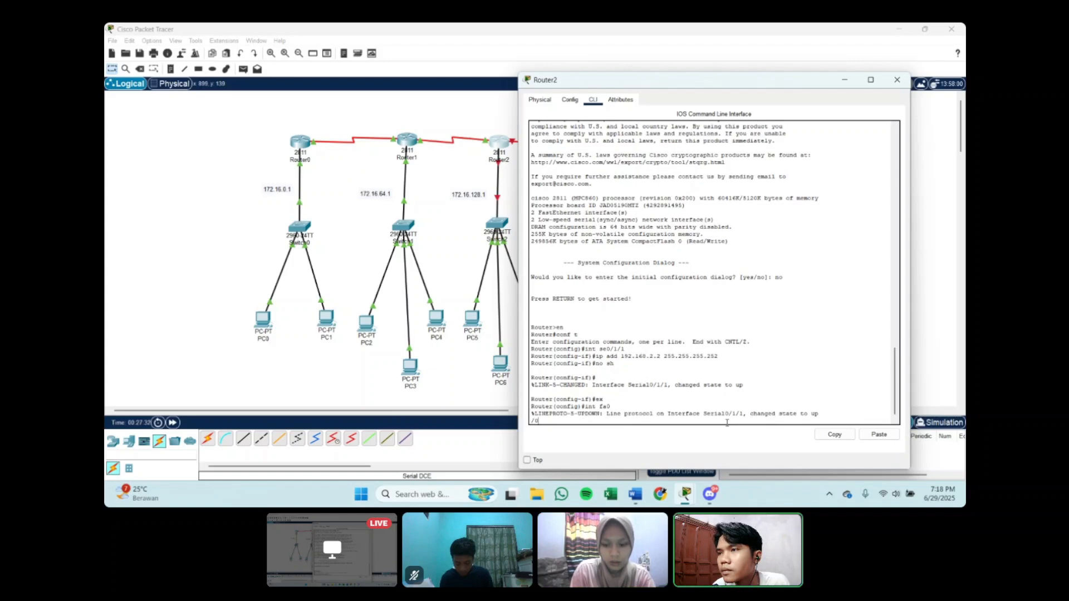
key(Return)
Step: Set the IP address of Router2's fa0/0 to 172.16.128.1 with mask 255.255.192.0
text(ip)
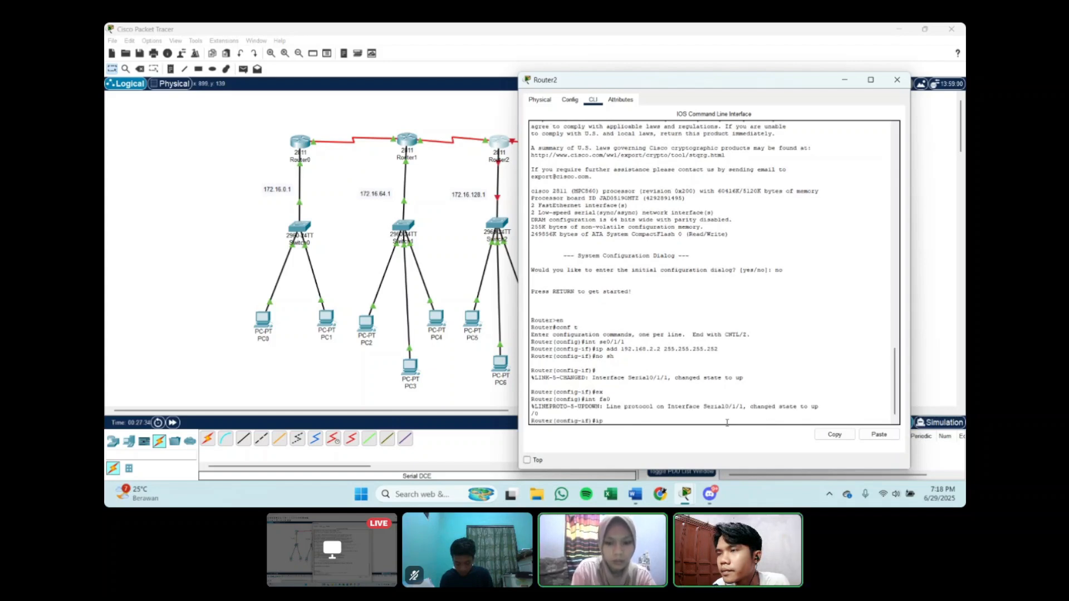
text( add 17)
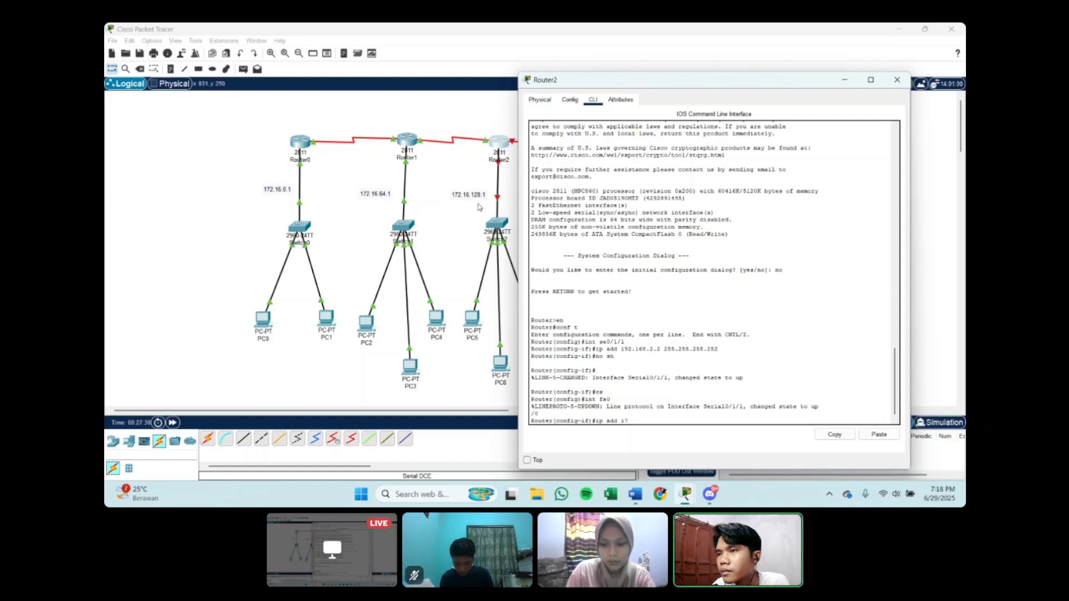
text(2.16.)
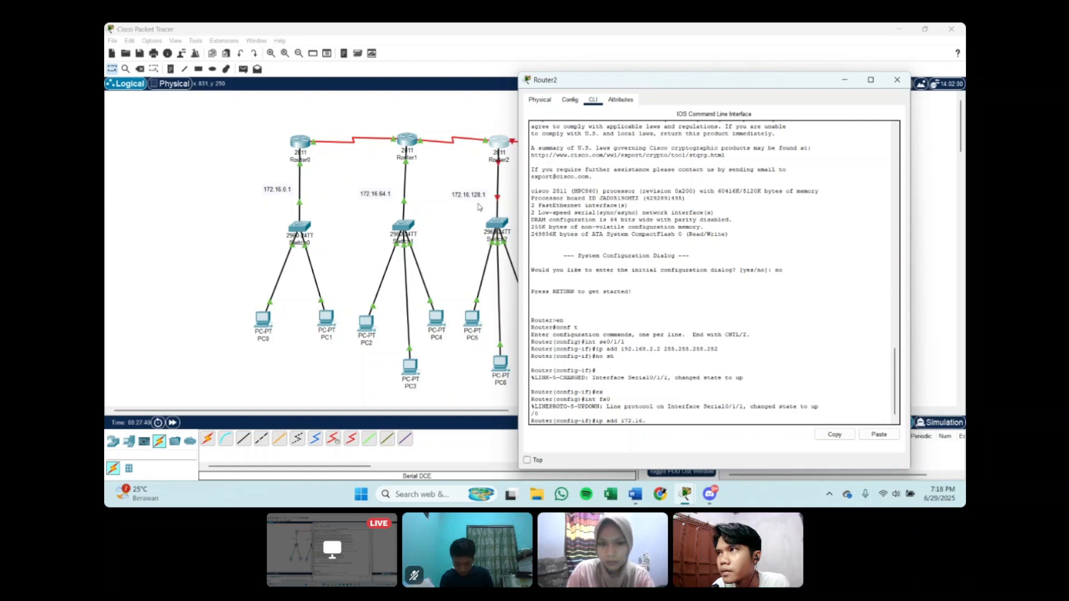
text(128)
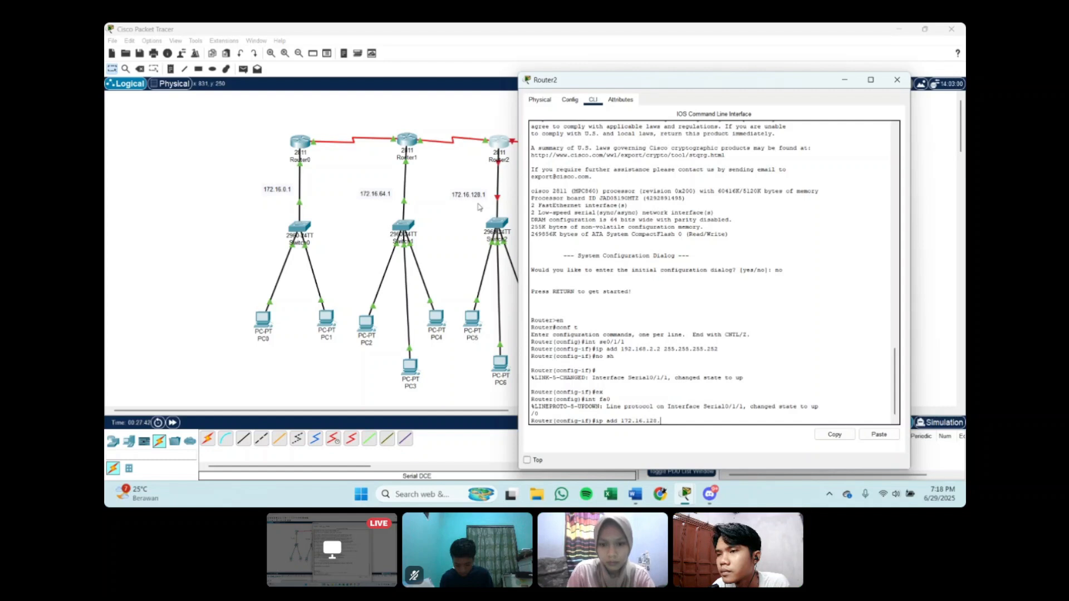
text(.1 255)
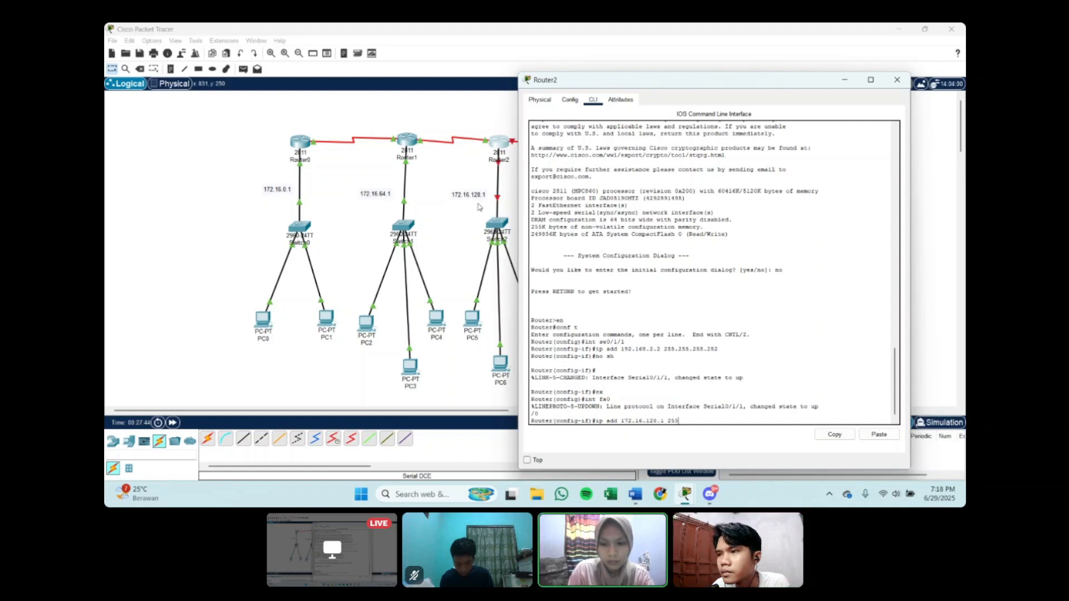
text(.255.2)
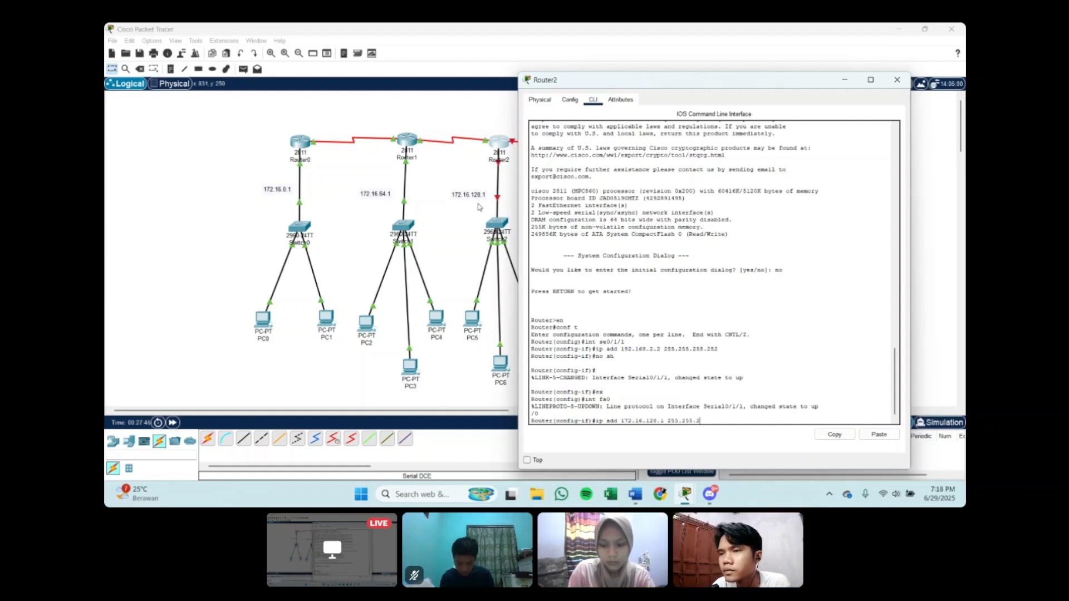
key(BackSpace)
text(192.0)
key(Return)
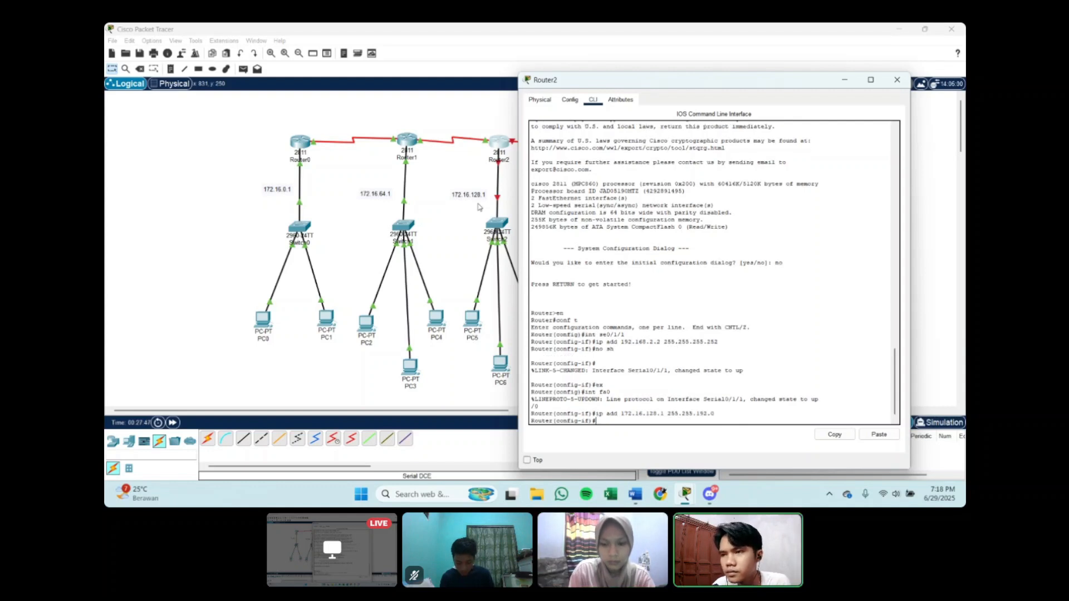
Step: Enable Router2's fa0/0 with no sh and exit interface configuration
text(no)
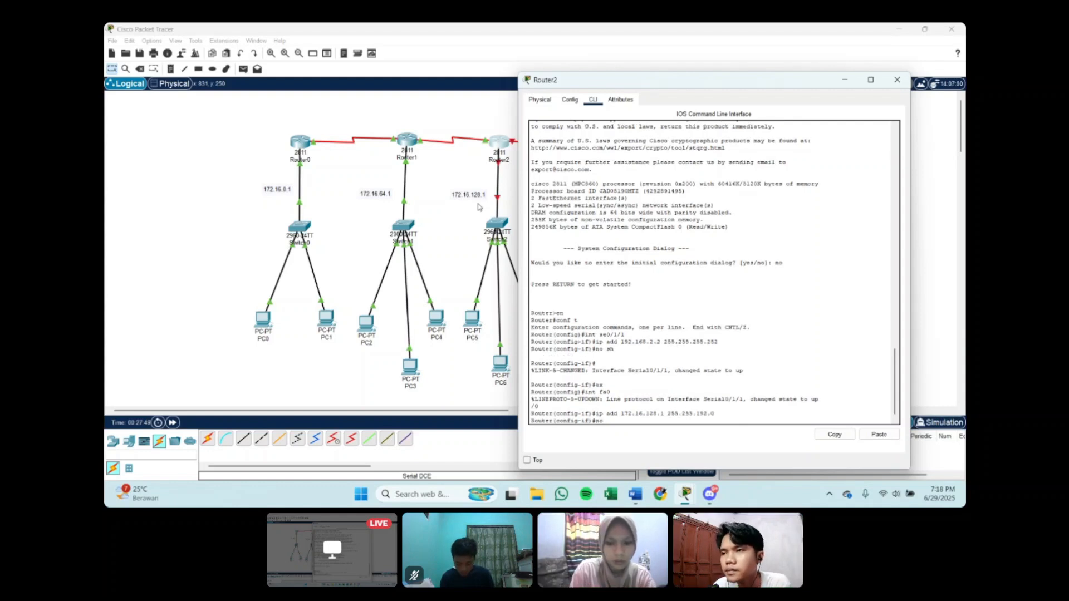
text( d)
text(sh)
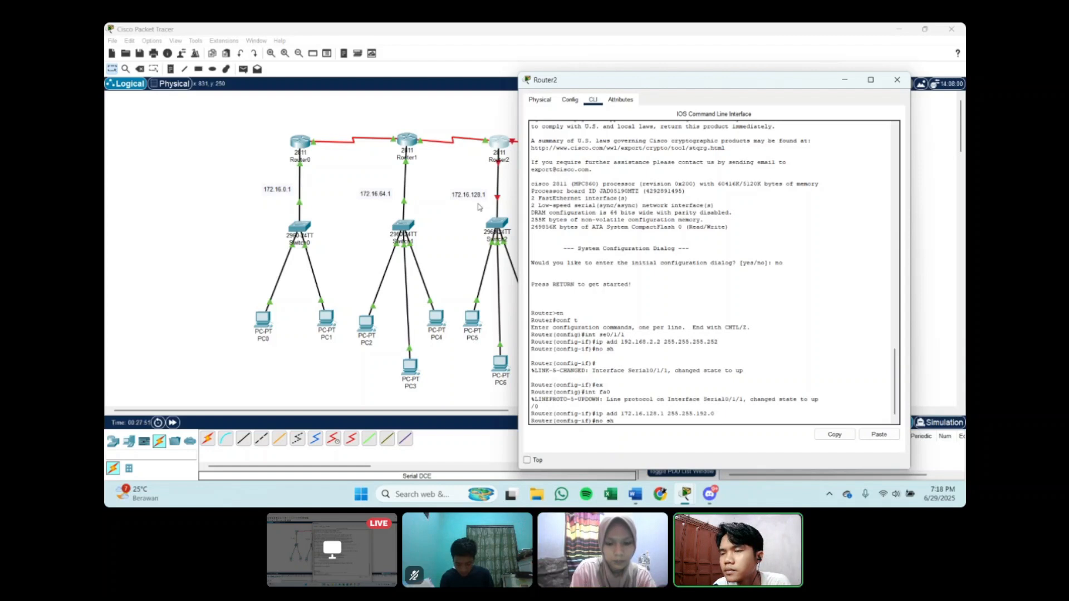
key(Return)
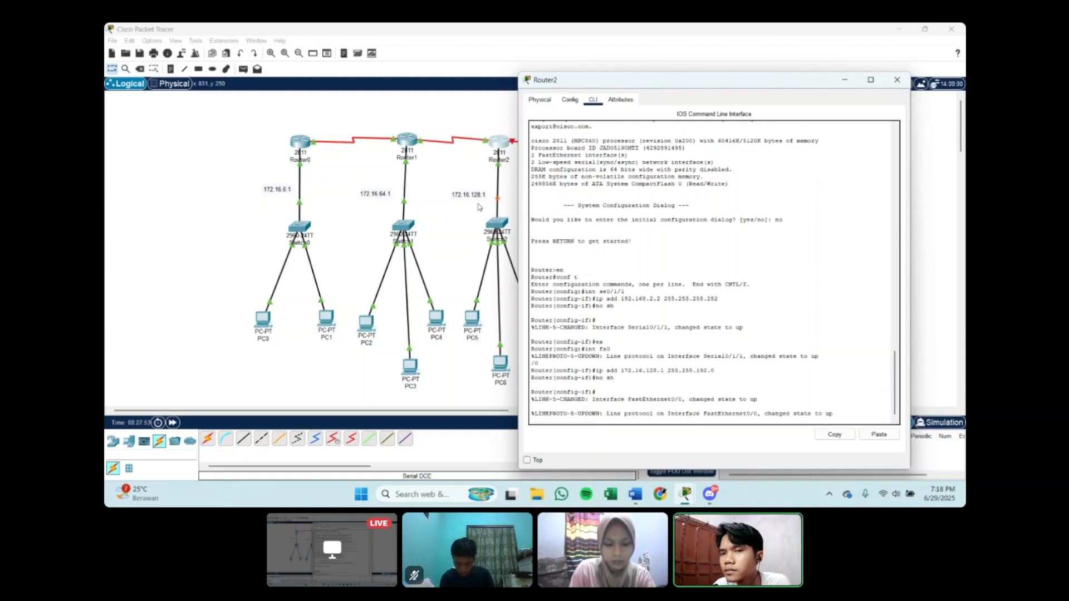
text(ex)
key(Return)
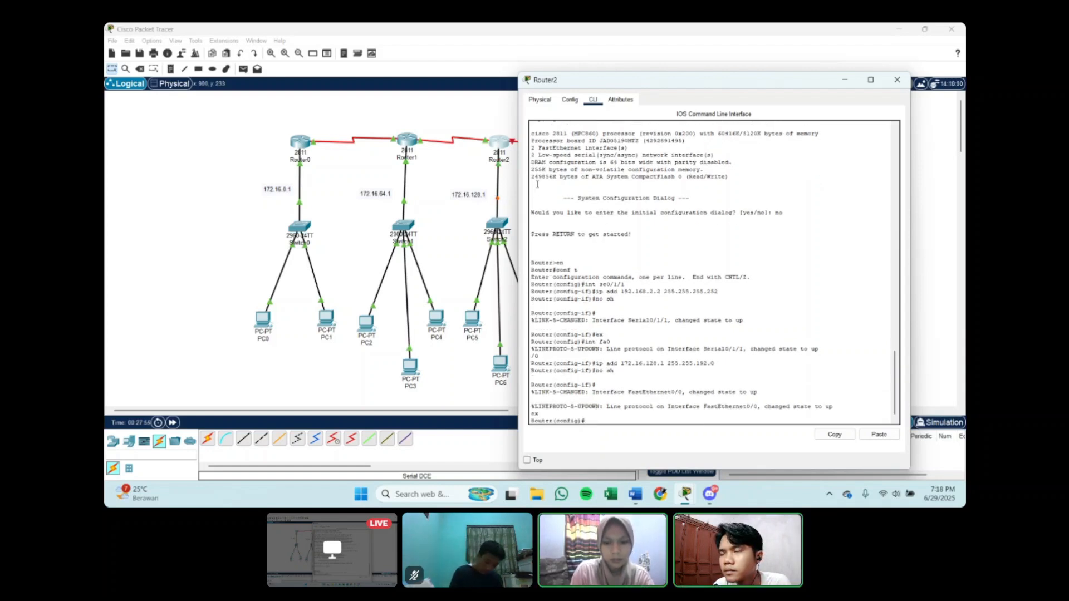
Step: Put away Router2's window, open Router3's command line and answer no to the initial configuration dialog
click(845, 80)
click(591, 141)
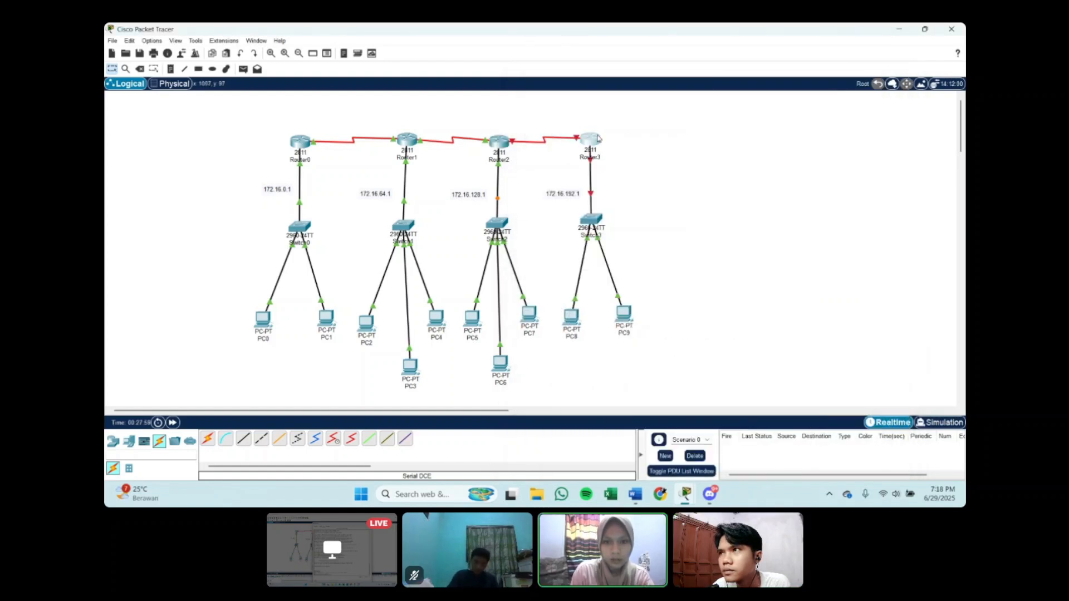
click(480, 110)
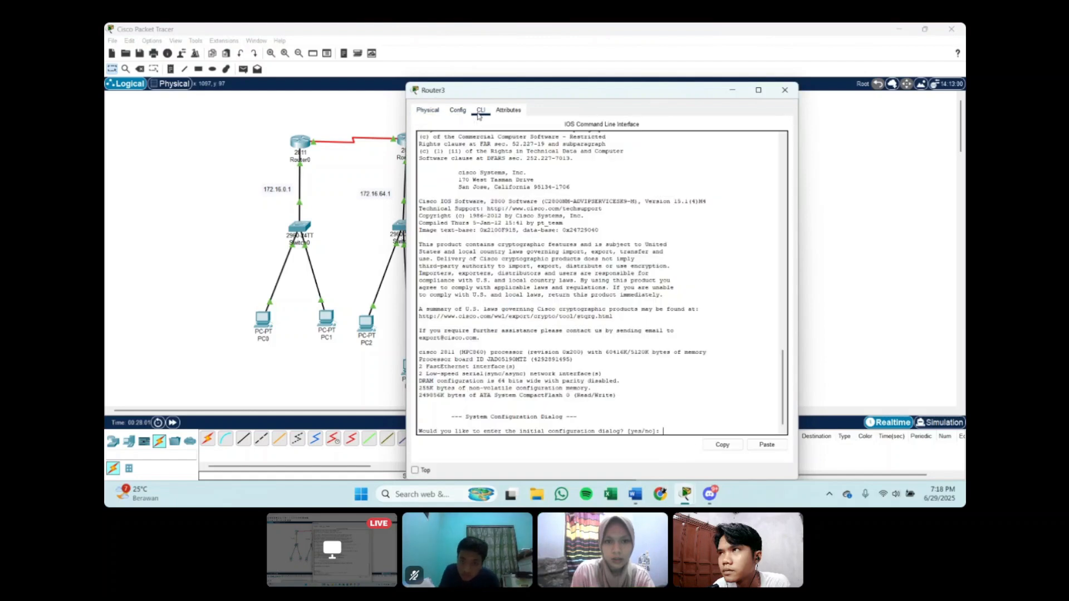
text(no)
key(Return)
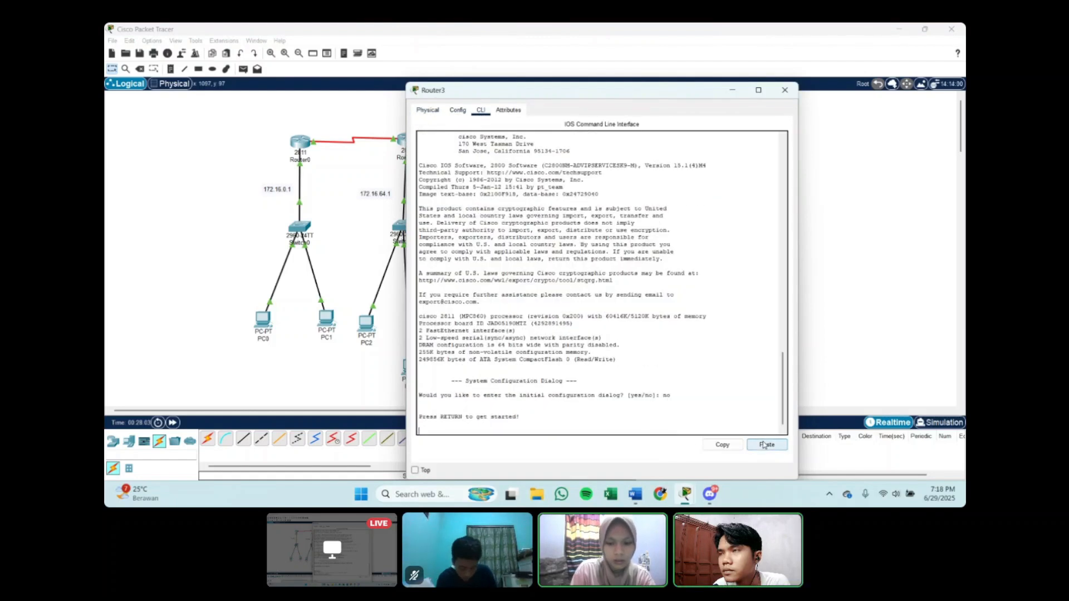
Step: Enter privileged mode with en and global configuration mode with conf t on Router3
key(Return)
text(er>en)
key(Return)
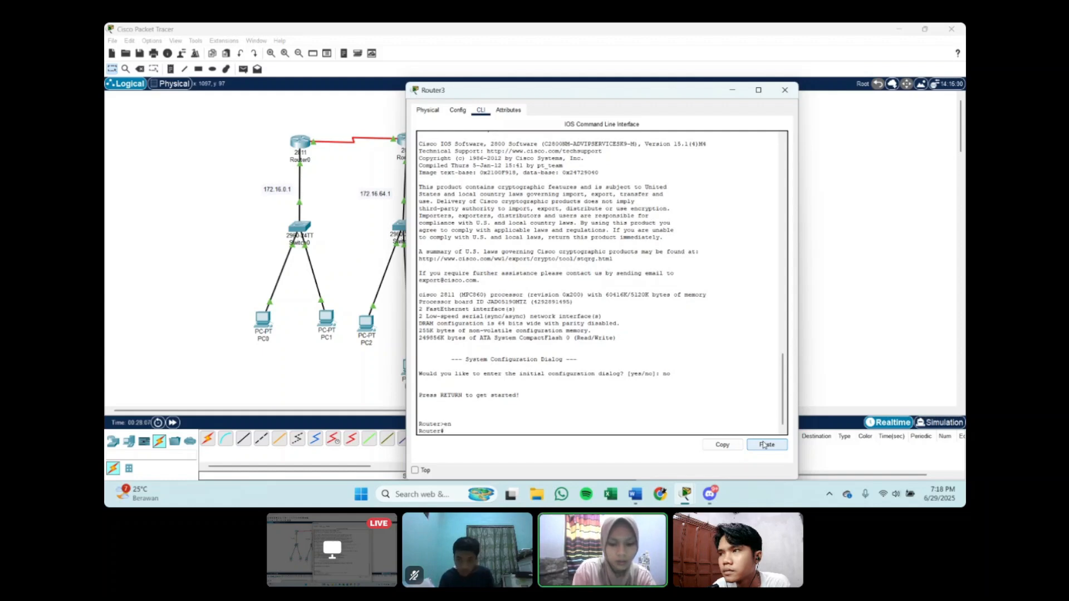
text(conf)
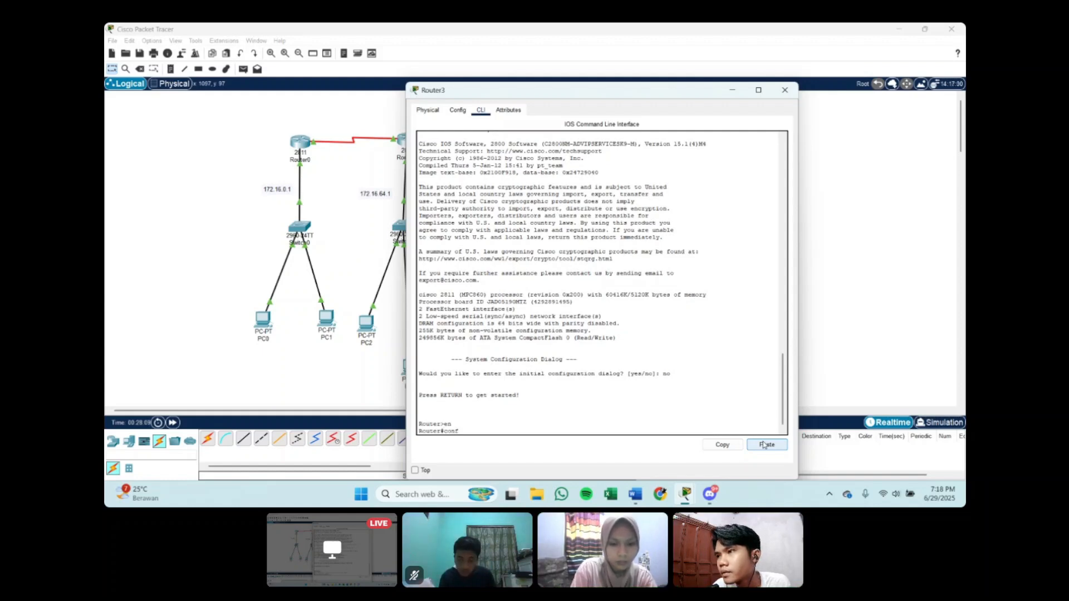
text( t)
key(Return)
Step: Write the command int se0/1/0 at Router3's global configuration prompt
text(int)
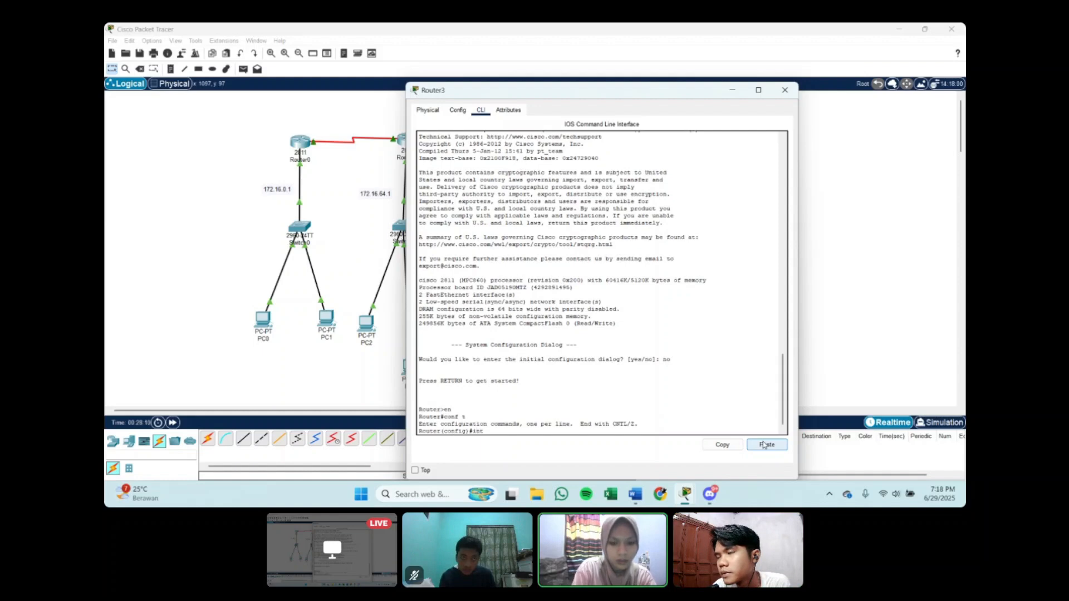
text( se)
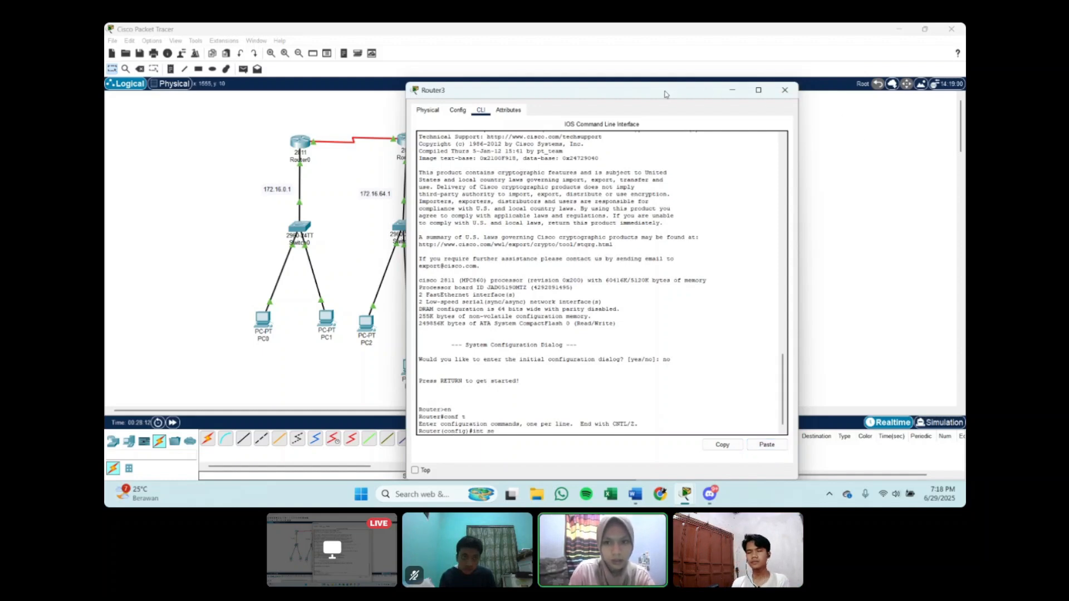
drag(675, 94, 803, 85)
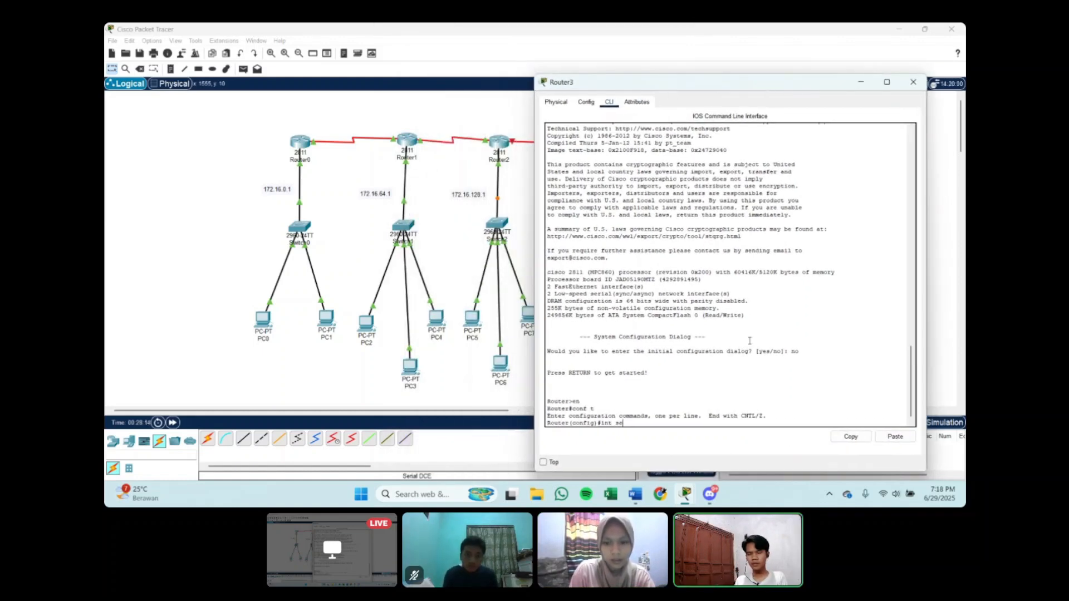
text(0/)
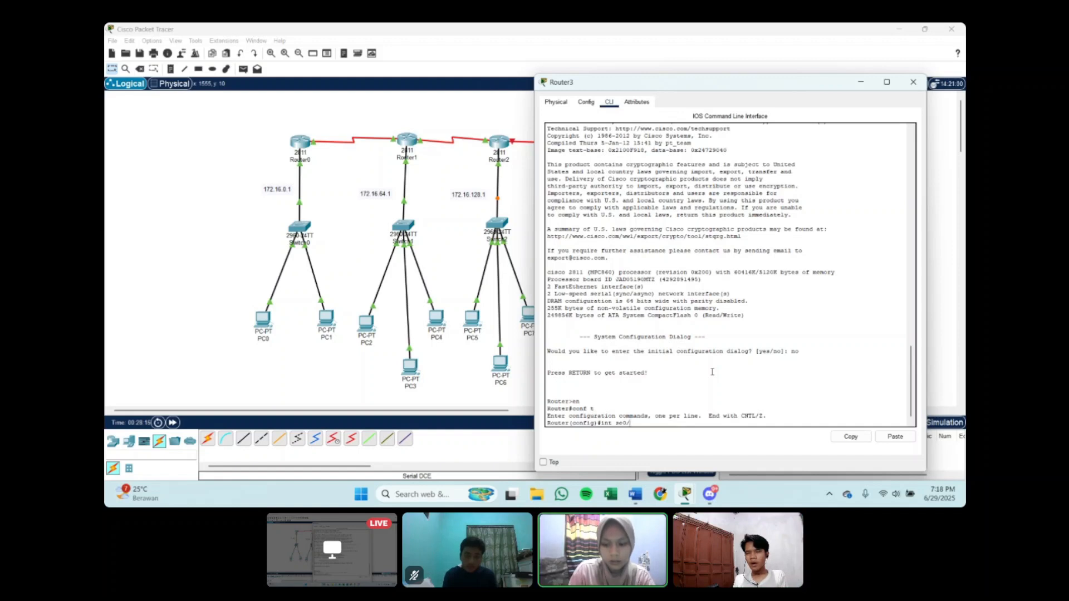
text(1)
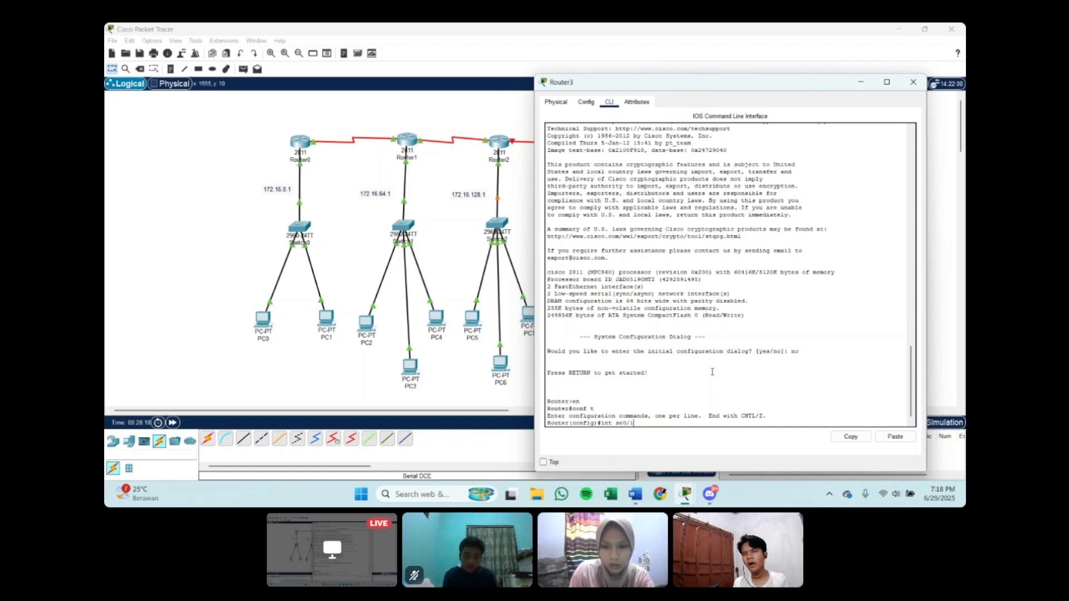
text(/0)
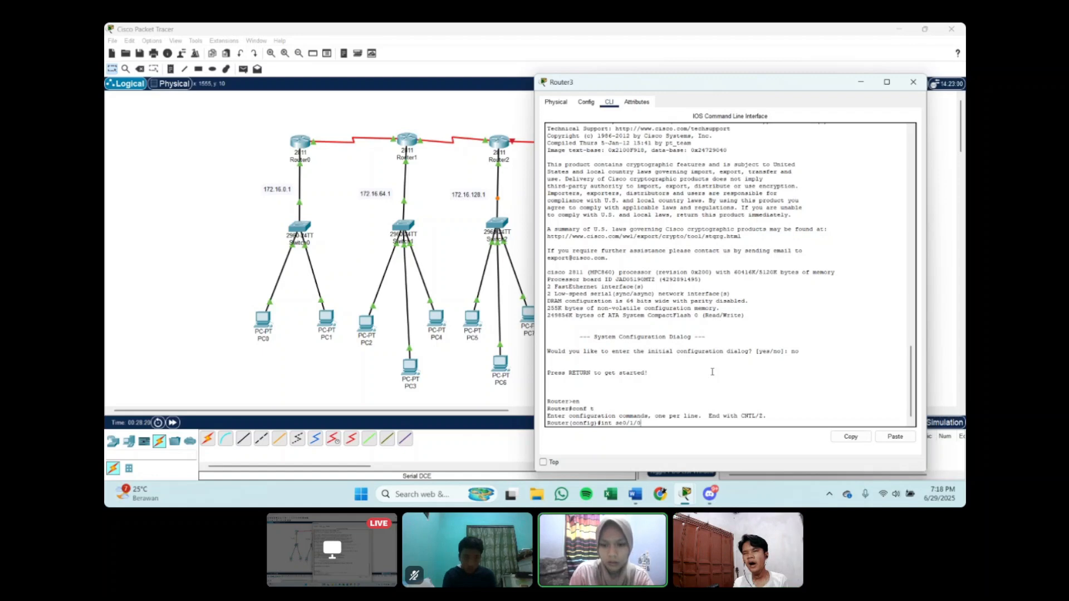
Step: Review Router2's interface configuration in its command line and return to Router3's command line
click(861, 82)
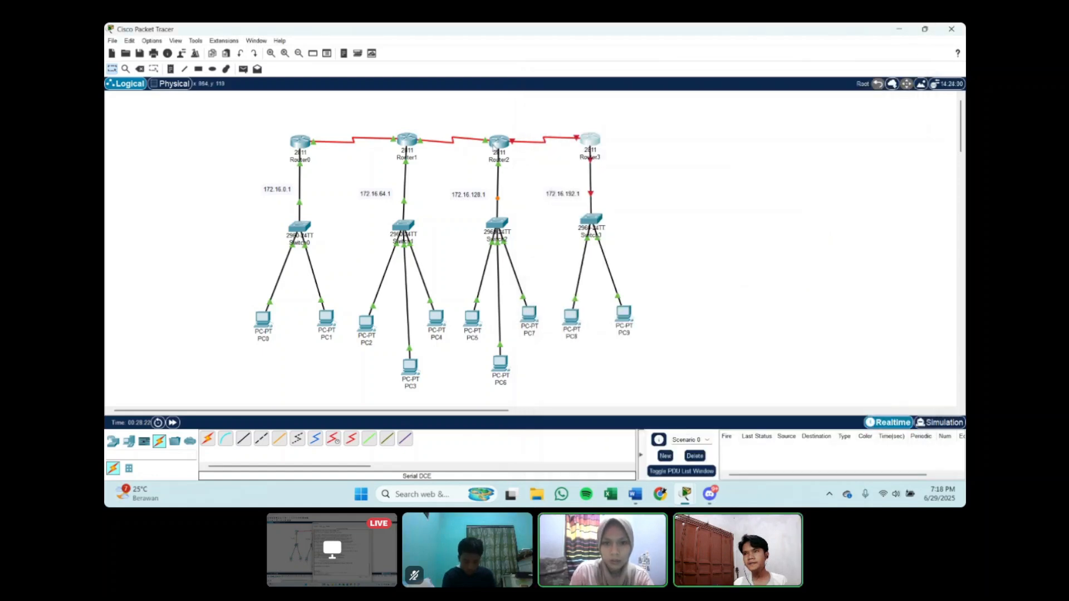
click(494, 144)
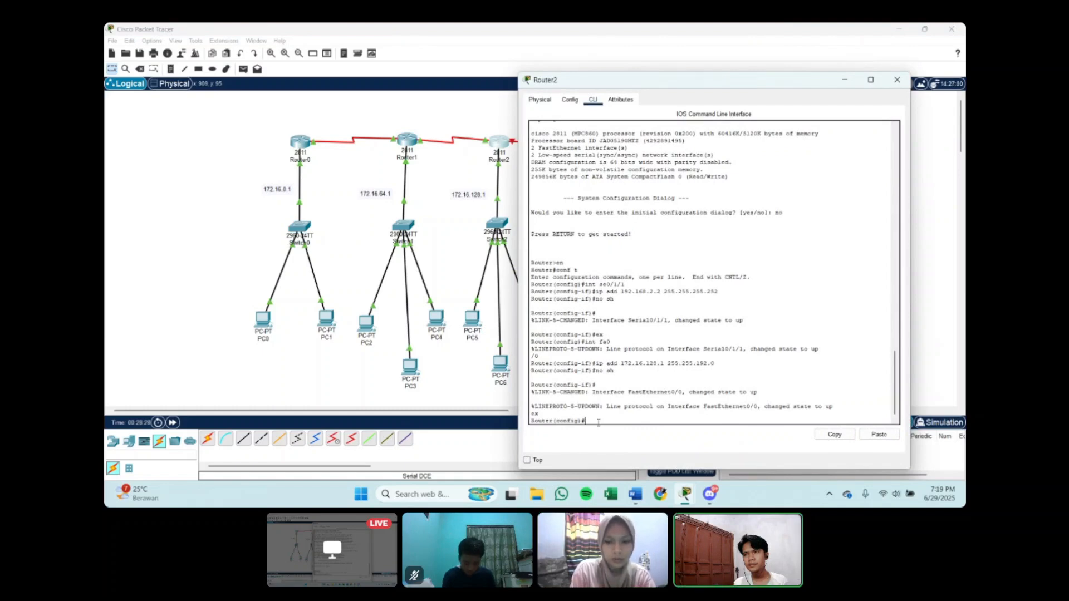
click(844, 79)
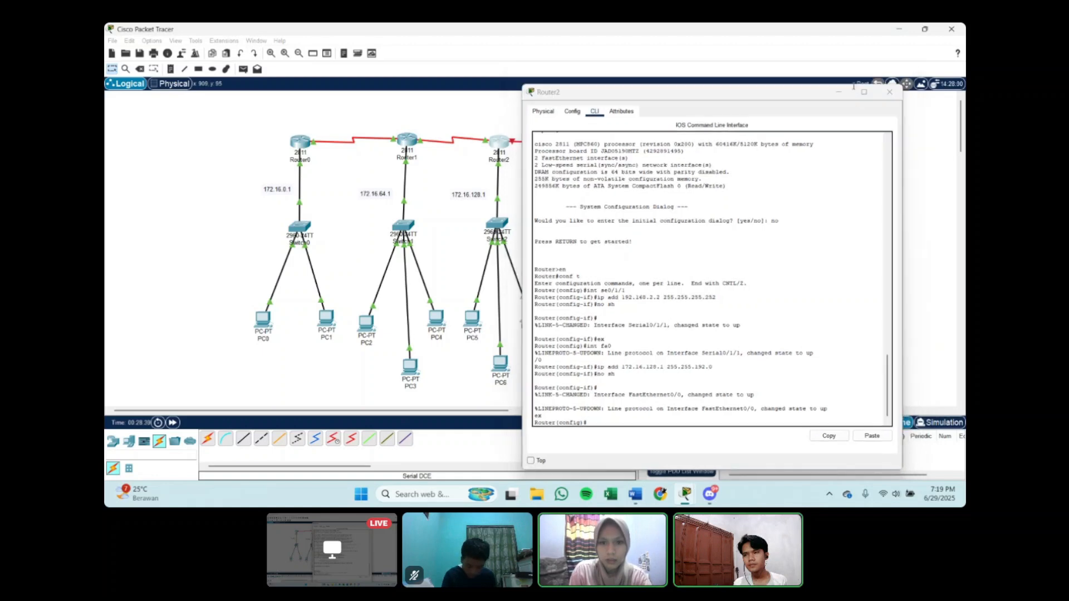
click(591, 140)
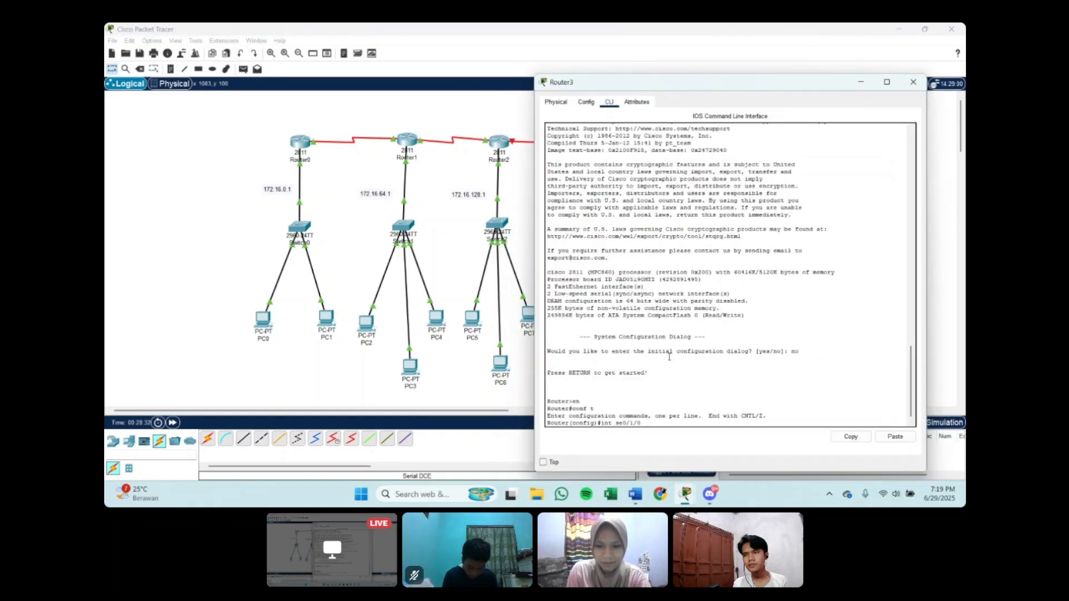
Step: Enter Router3's se0/1/0 configuration and set its IP address to 192.168.3.2 with mask 255.255.255.252
key(Return)
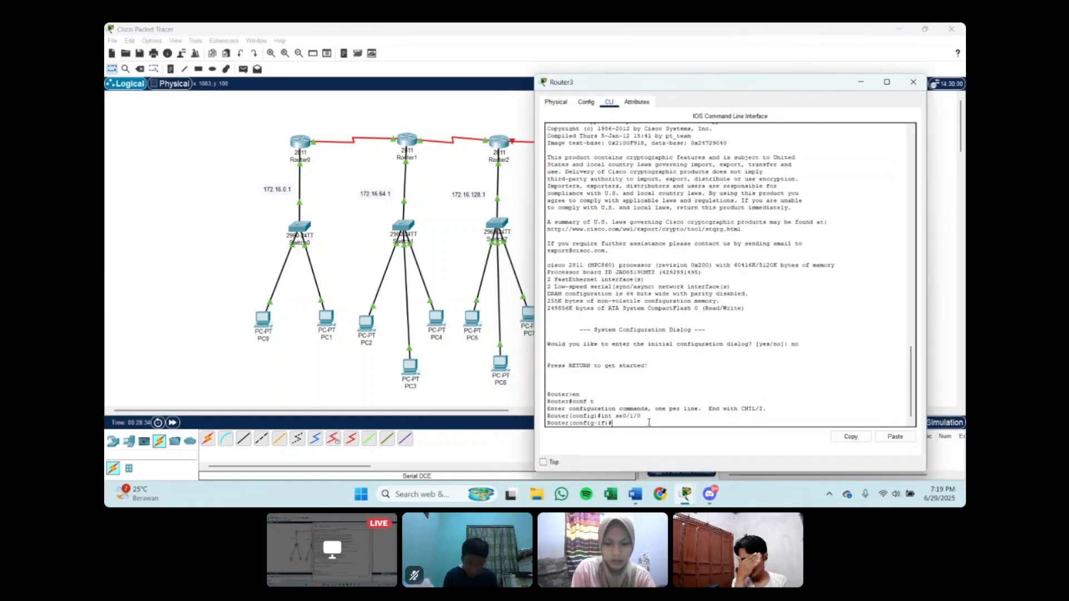
text(ip add)
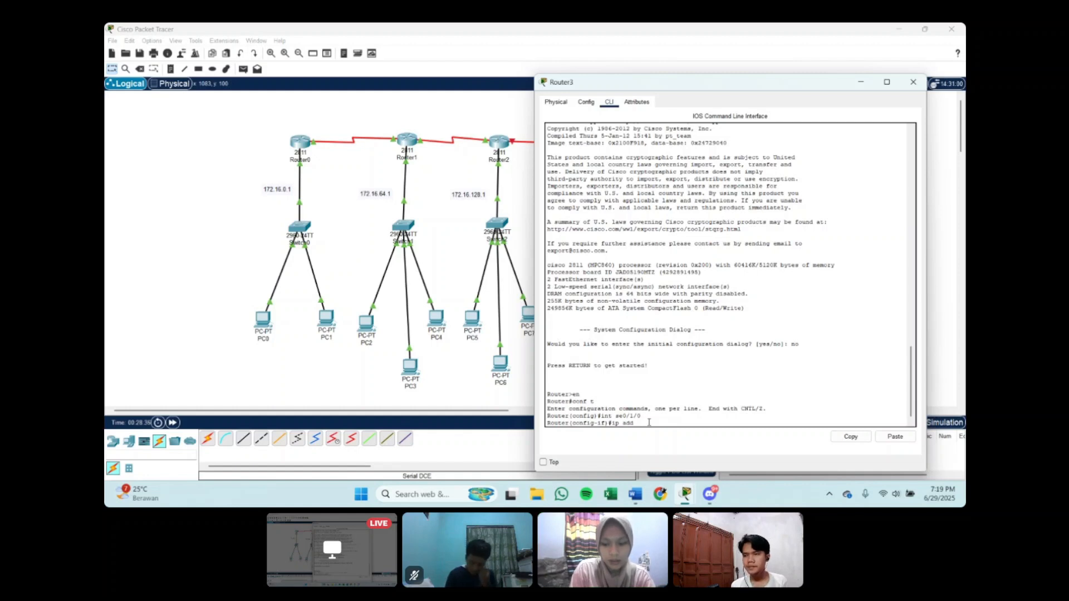
text( 152)
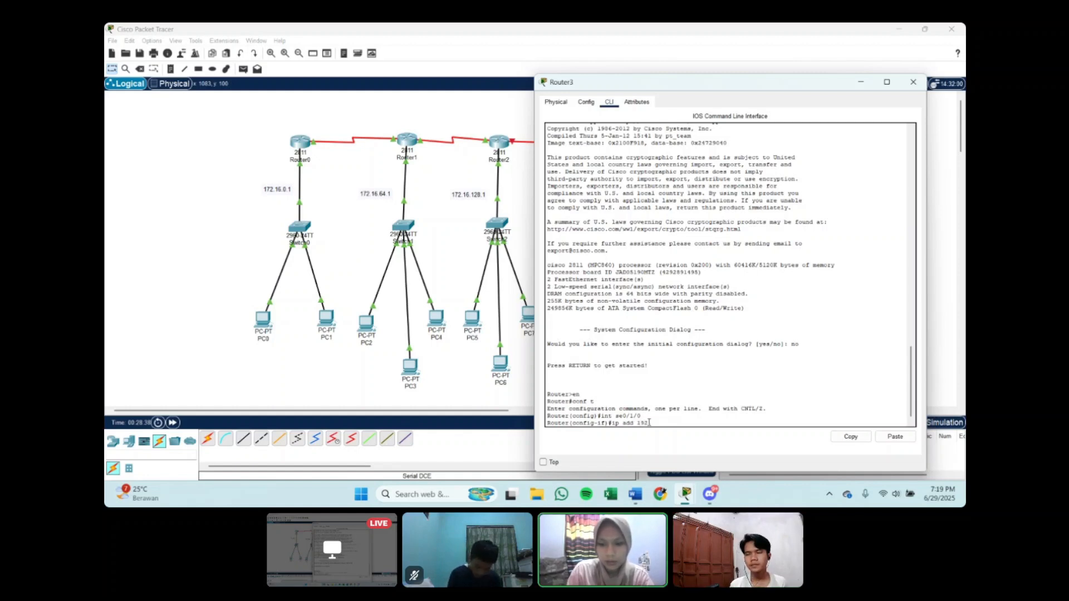
text(.168.3.)
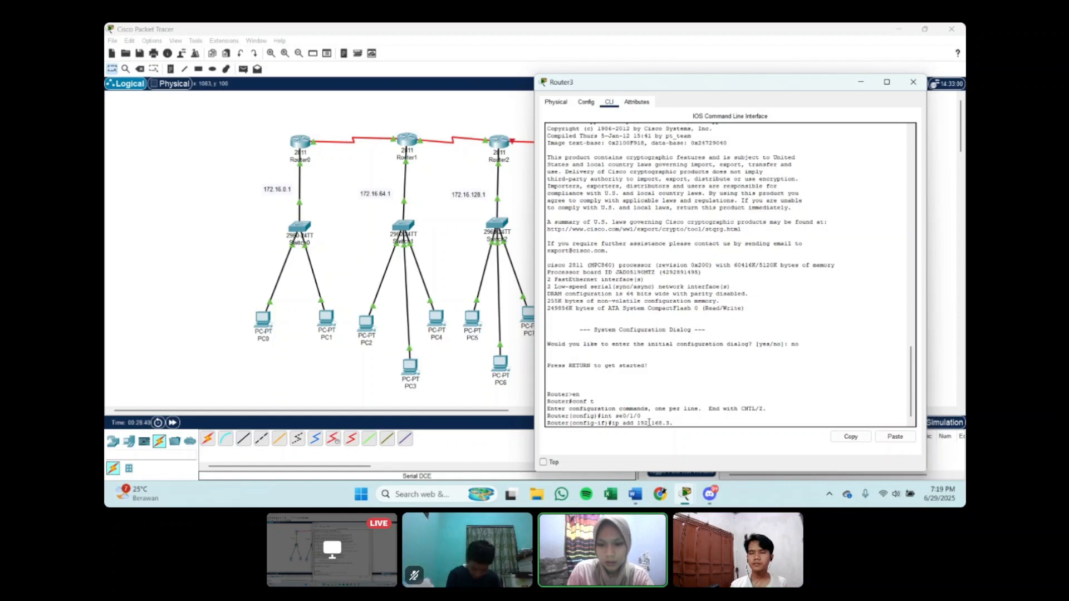
text(2 255)
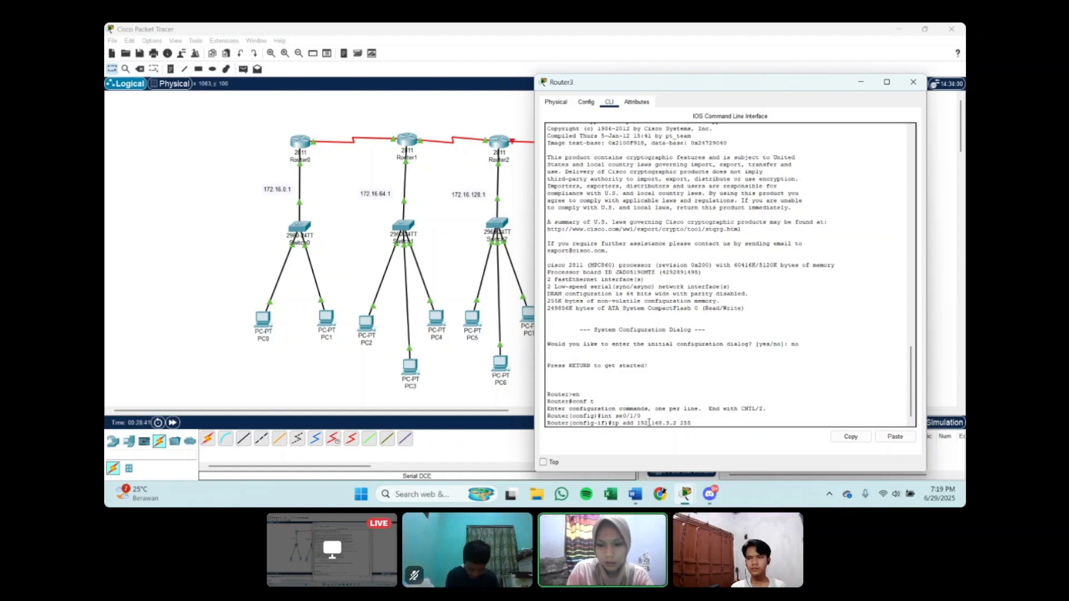
text(.255.2)
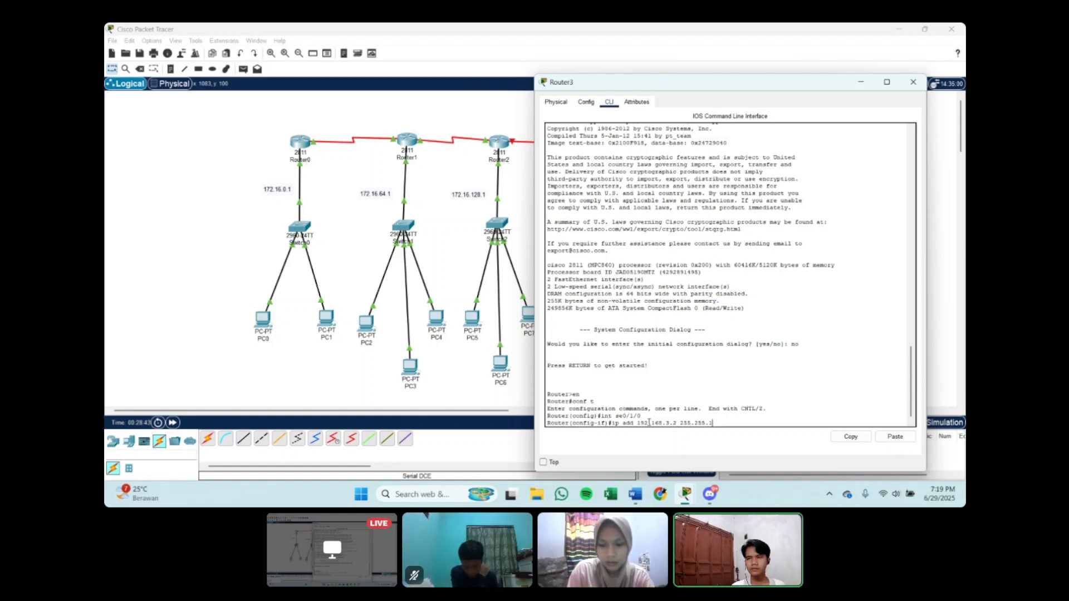
text(55.252)
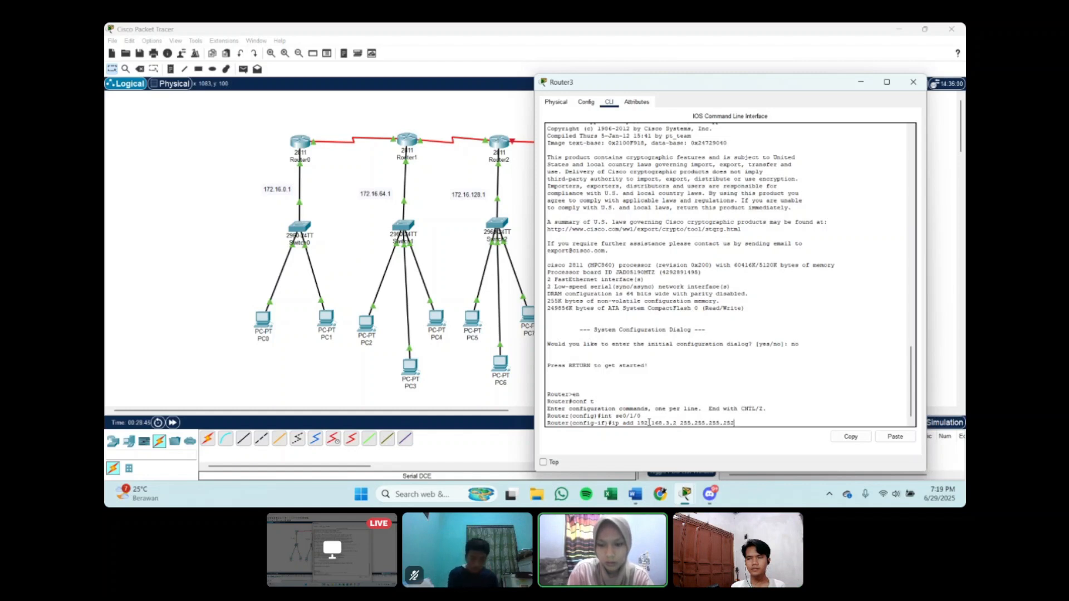
key(Return)
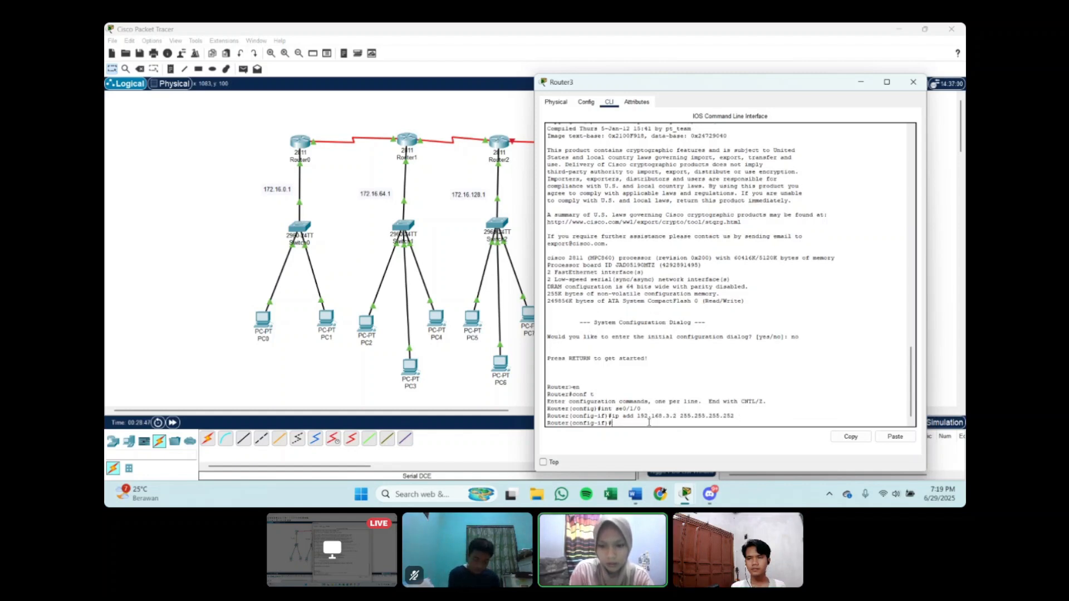
Step: Enable Router3's se0/1/0 with no sh and exit interface configuration
text(no sh)
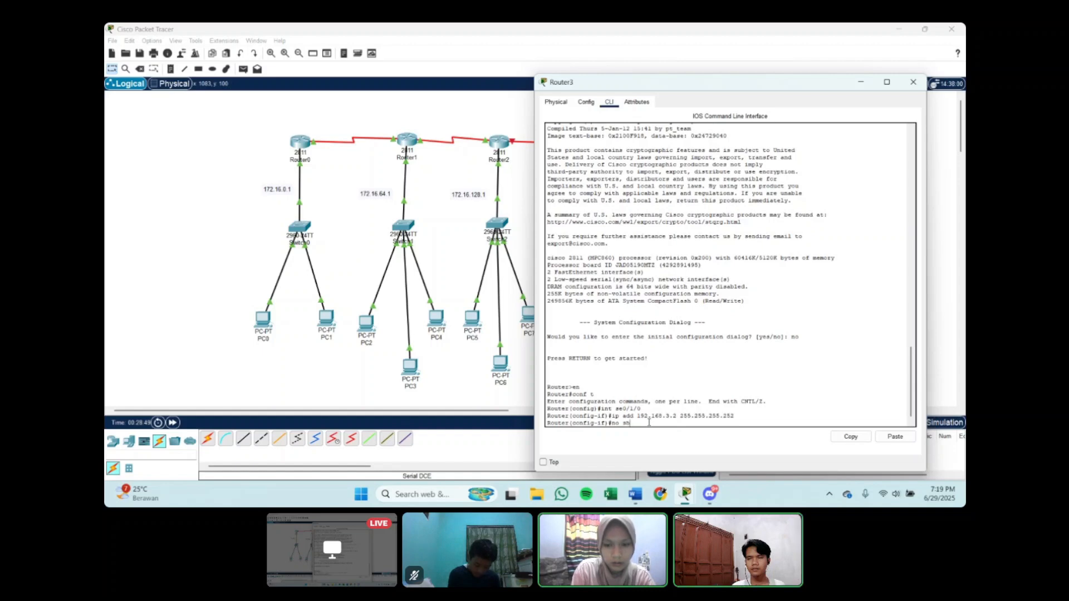
key(Return)
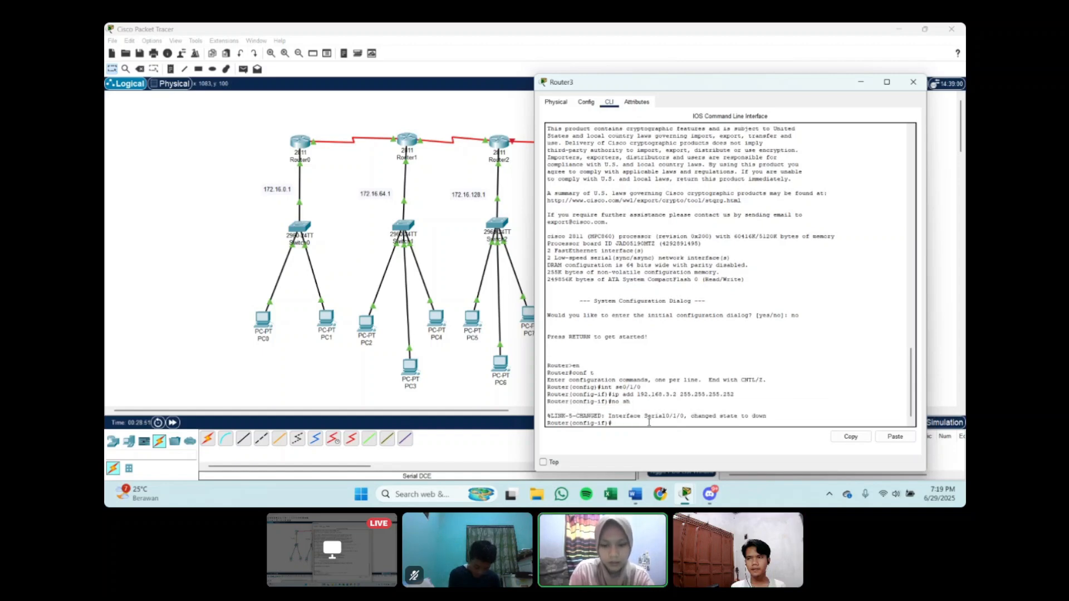
text(ex)
key(Return)
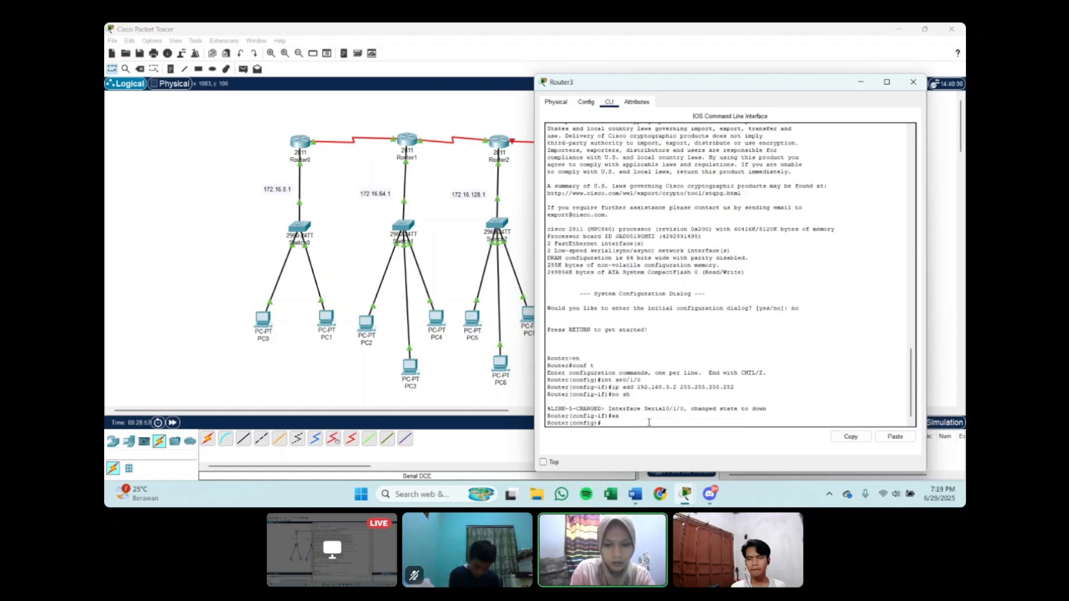
Step: Enter interface configuration for fa0/0 on Router3 with int fa0/0
text(int)
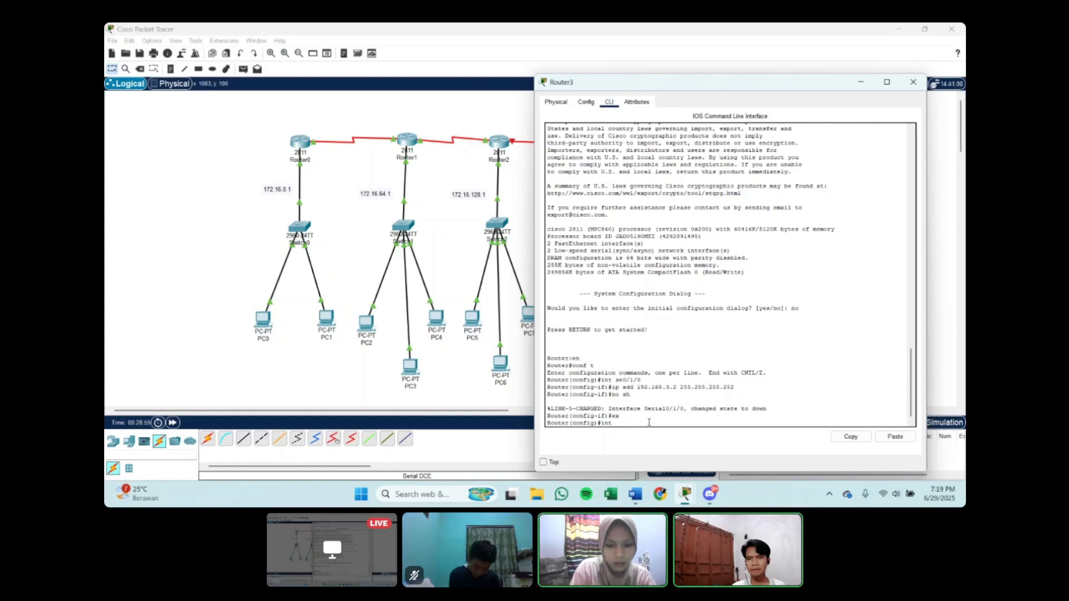
text( fa0)
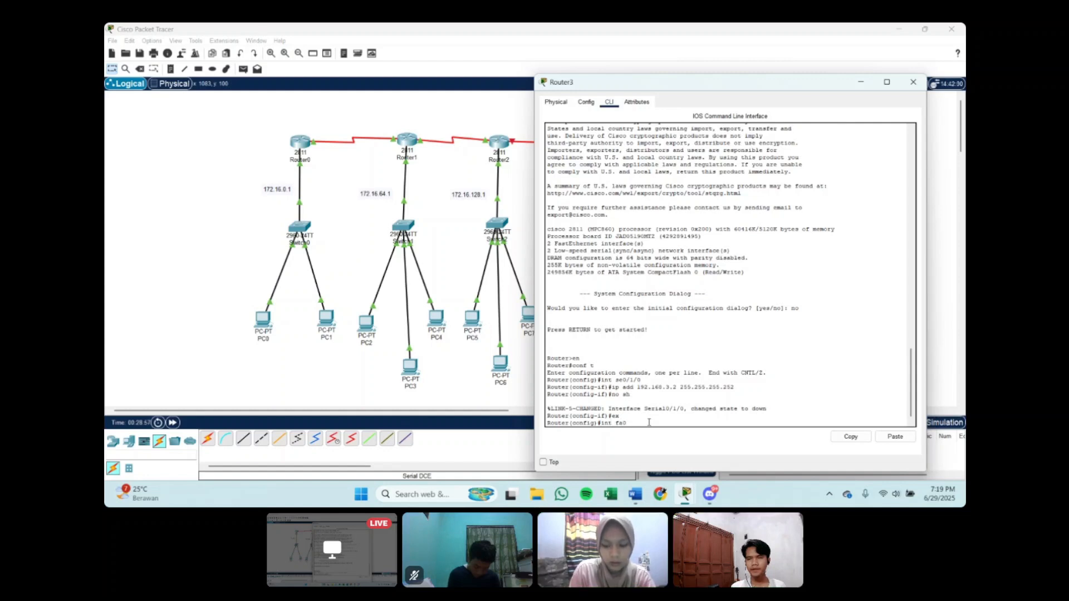
text(/0)
key(Return)
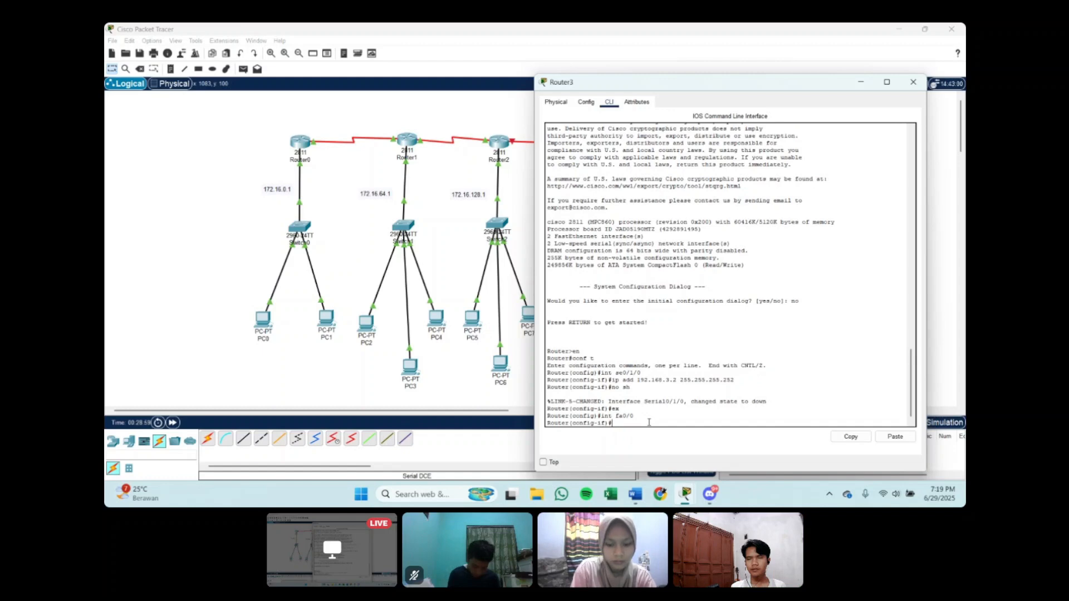
Step: Set the IP address of Router3's fa0/0 to 172.16.192.1 with mask 255.255.192.0
text(ip add 1)
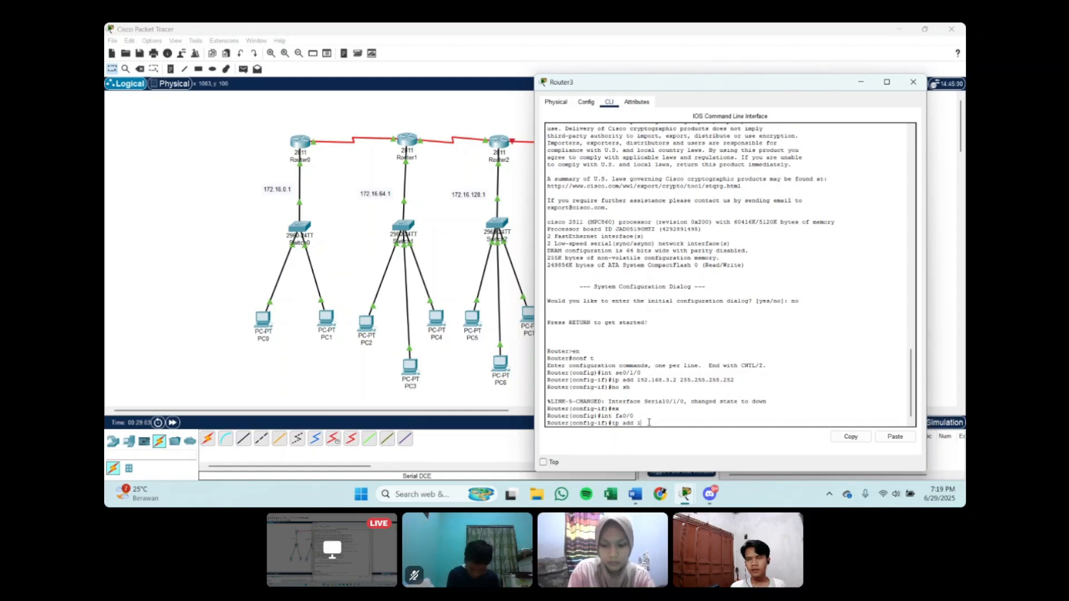
text(972)
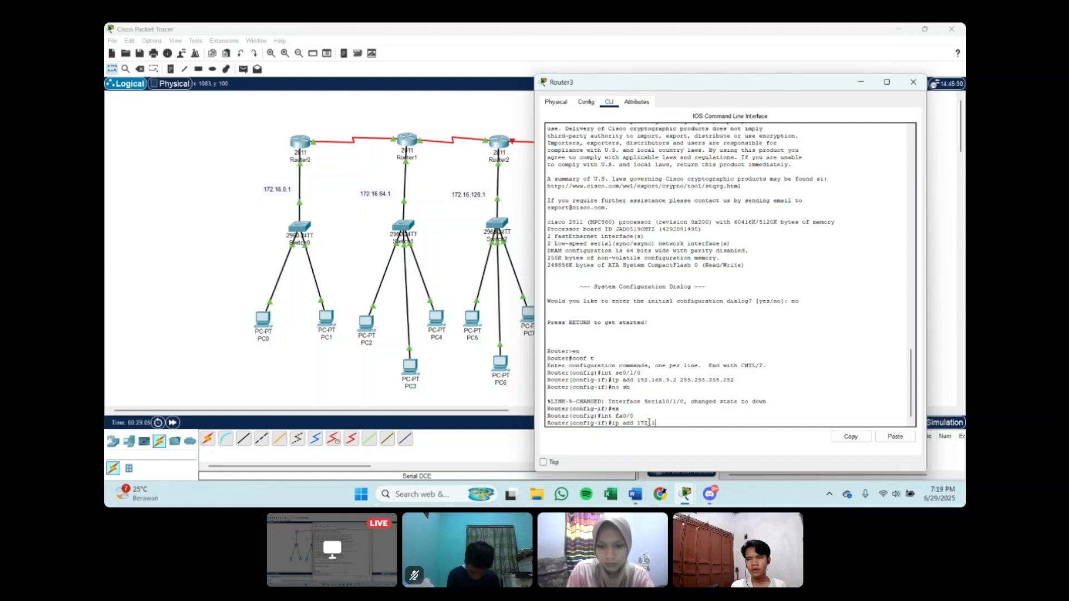
text(.16)
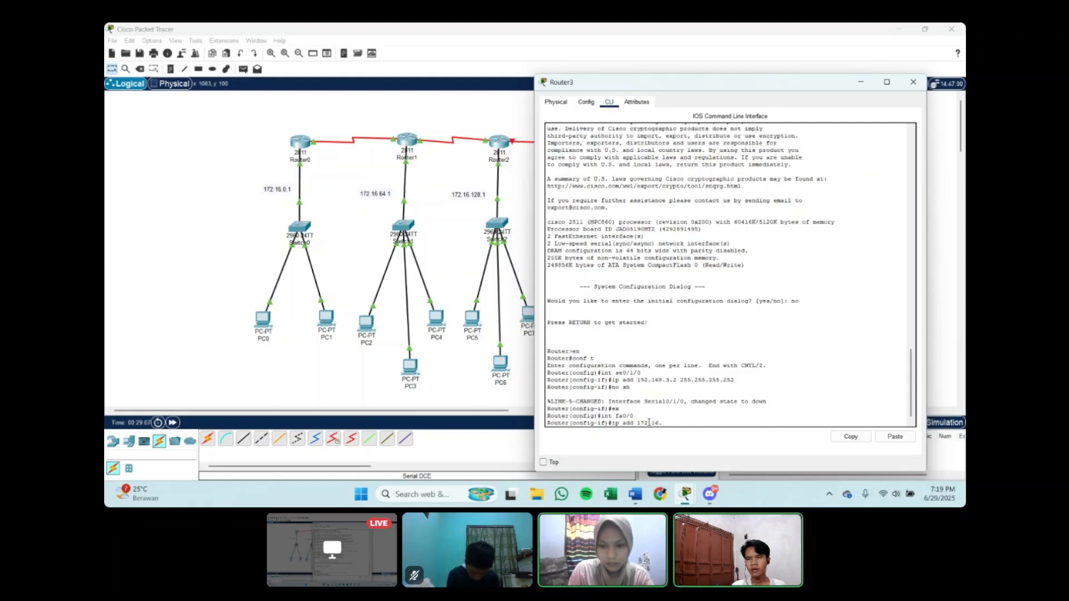
text(.192.1)
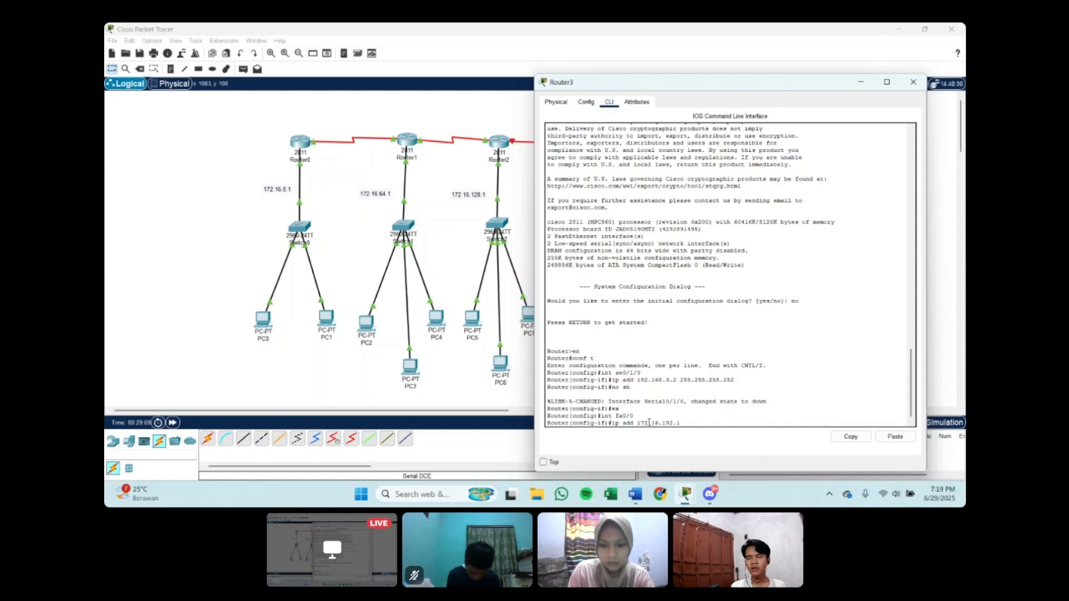
text( 255.2)
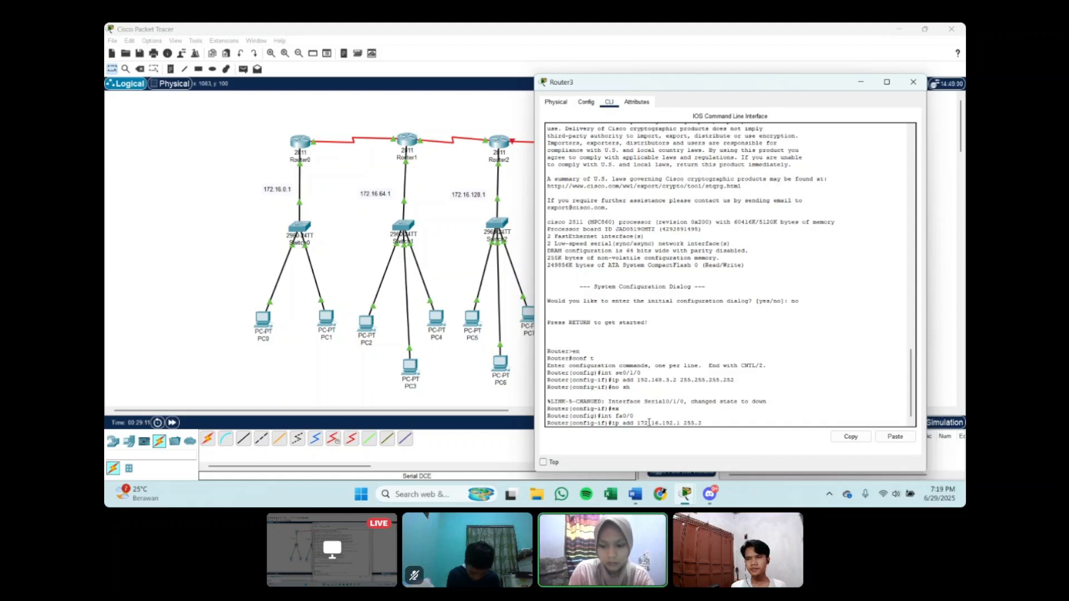
text(55.255.192.0)
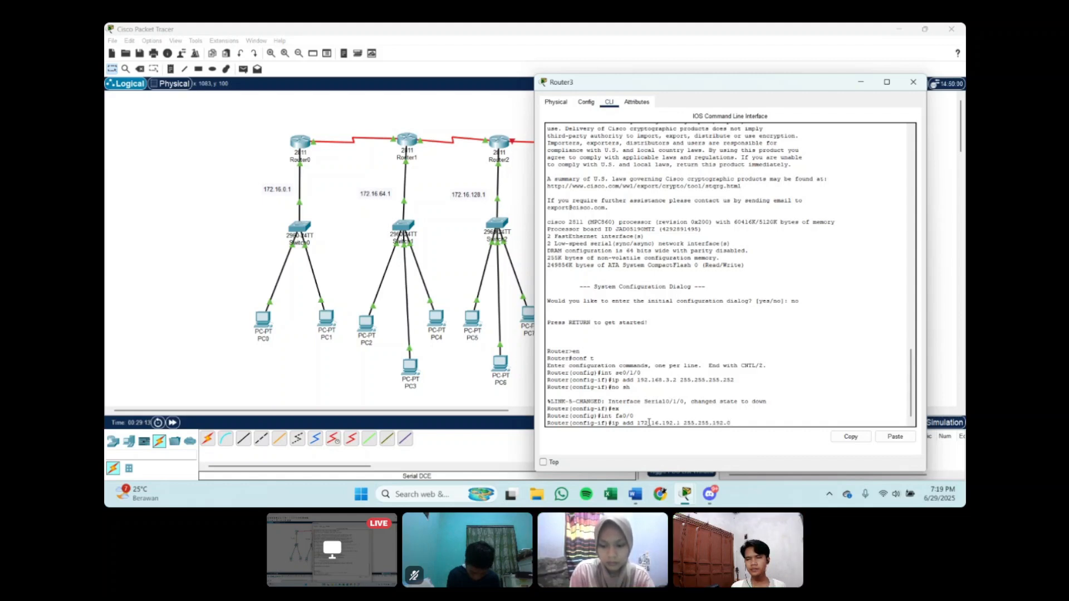
key(Return)
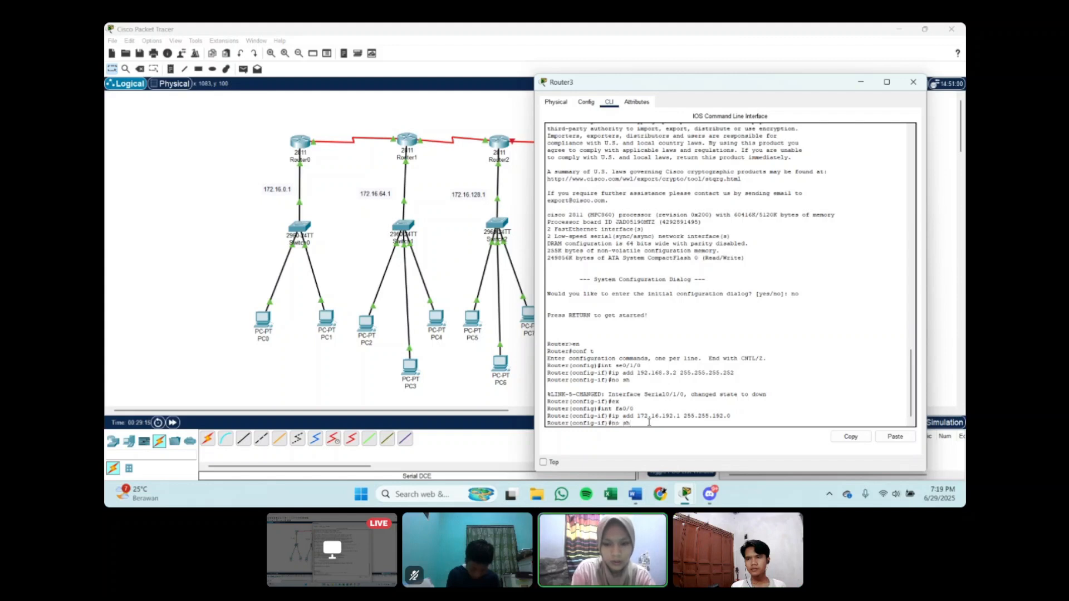
Step: Enable Router3's fa0/0 with no sh and exit interface configuration
text(no sh)
key(Return)
mouse_move(685, 495)
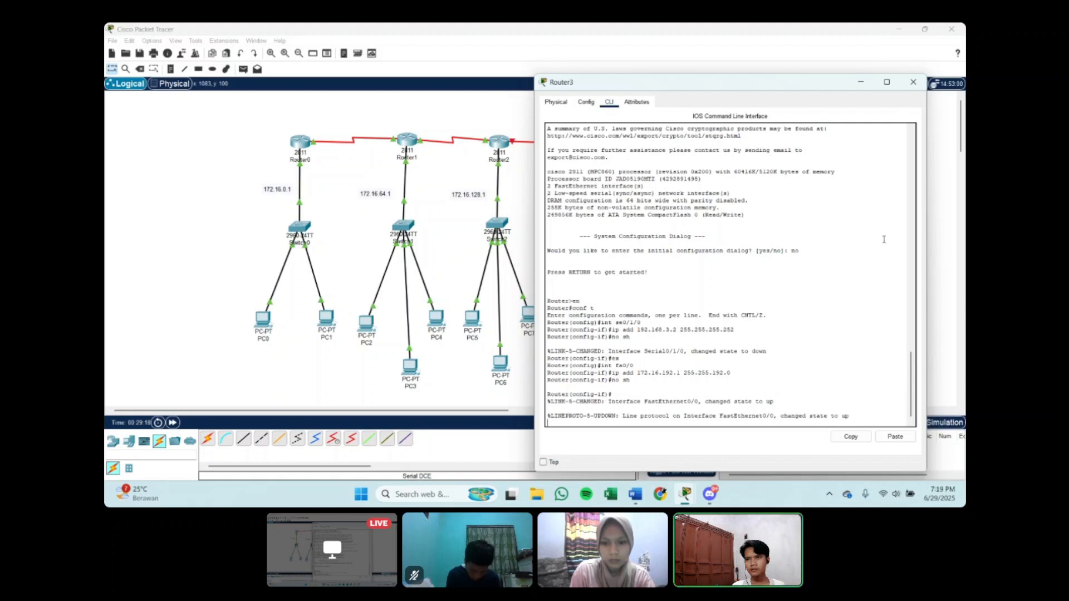
text(er(config-if)#e)
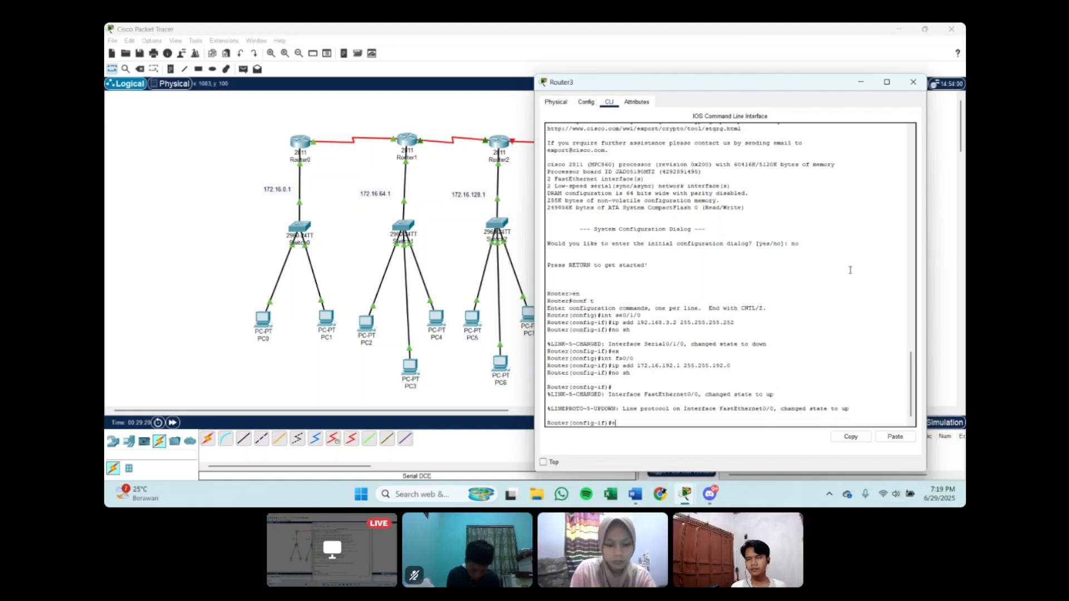
text(x)
key(Return)
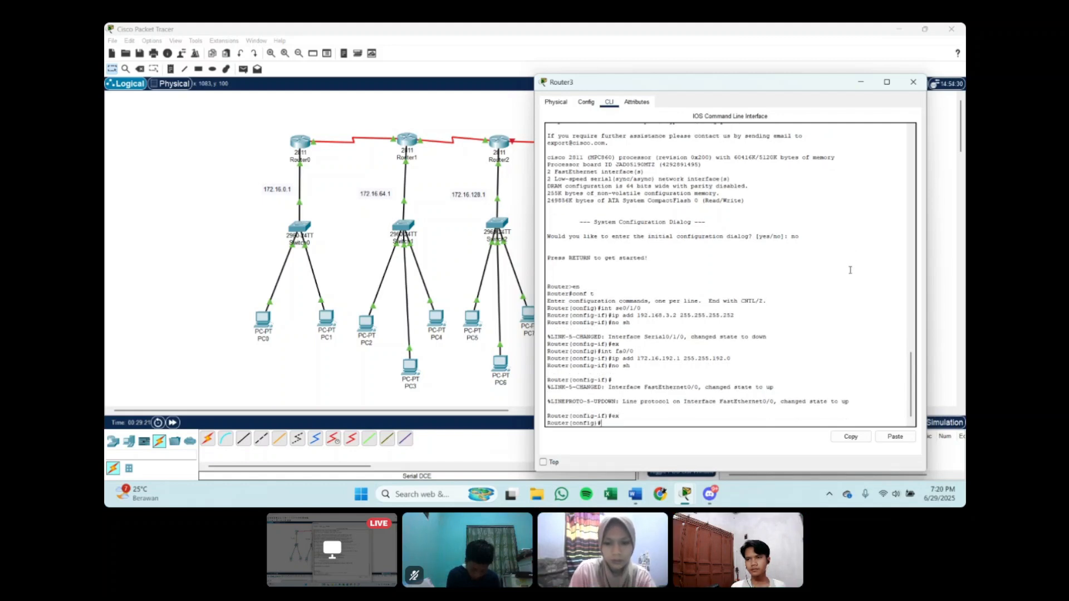
Step: Put away Router3's window and reopen Router2's command line
click(859, 83)
click(507, 145)
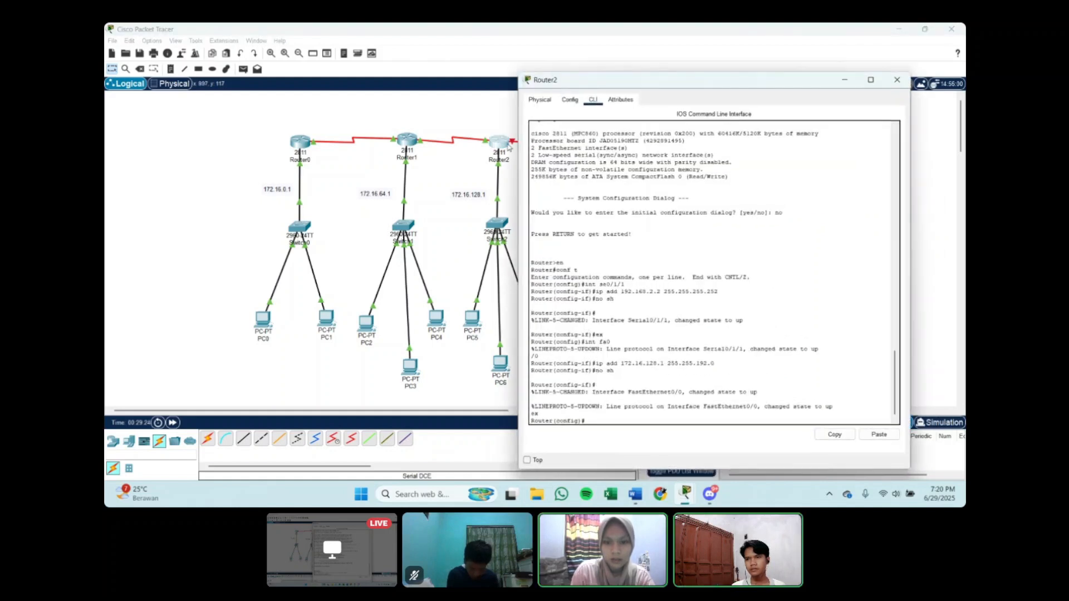
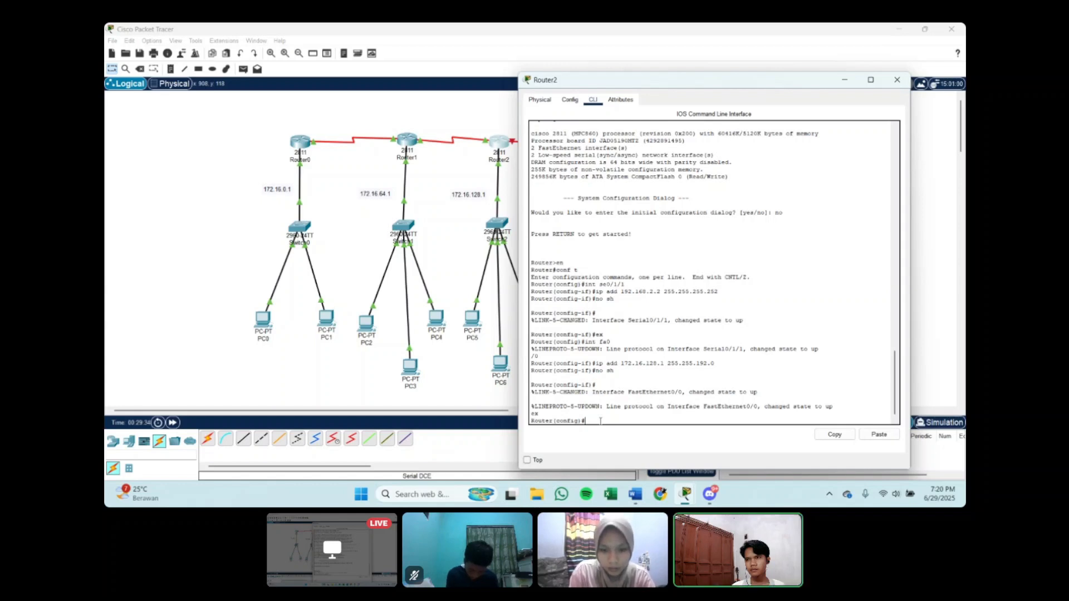
Step: Enter interface configuration for se0/1/0 on Router2 and begin its ip add command
text(nt se0/1/0)
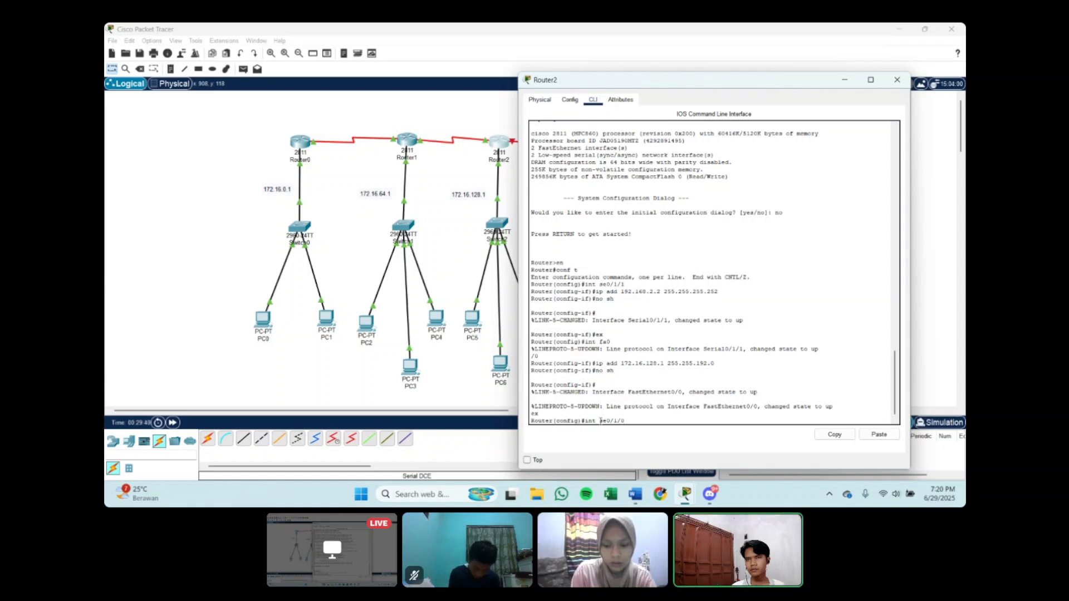
key(Return)
text(onfig-if)#i)
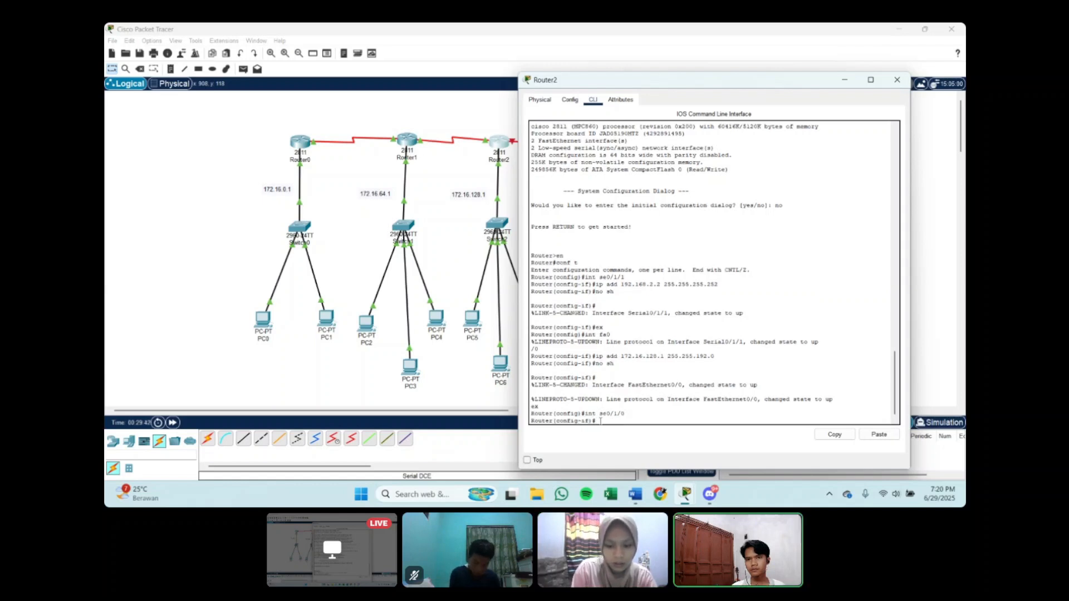
text(p add)
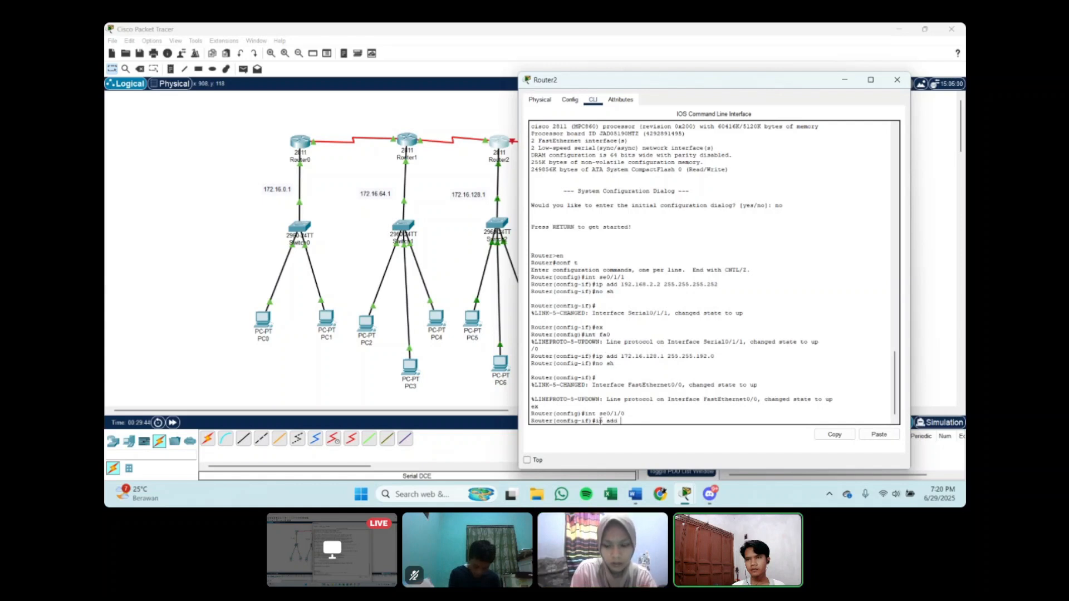
text( 1)
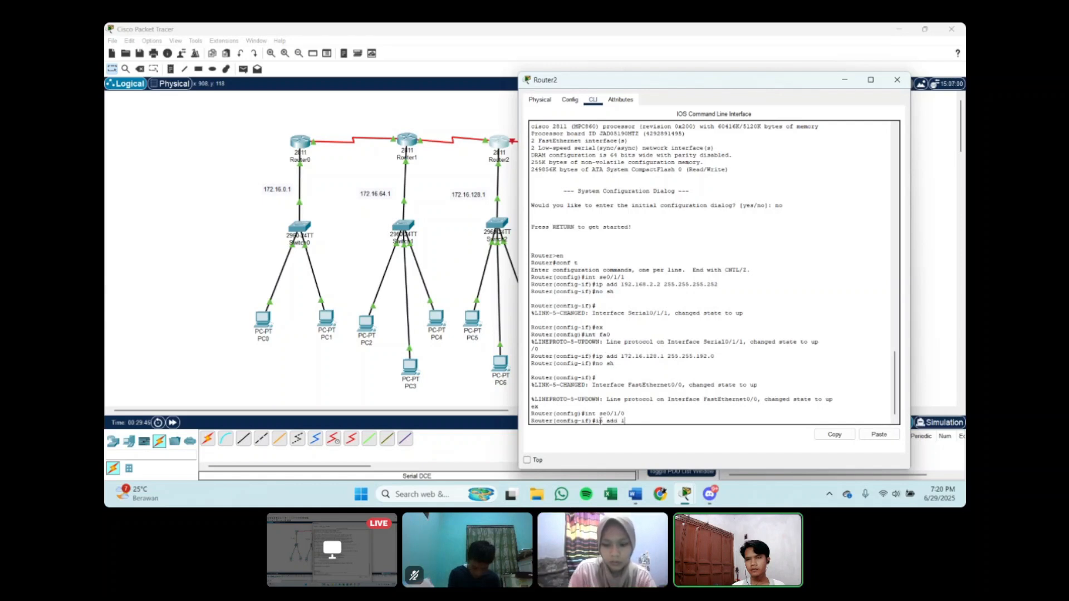
text(72.168)
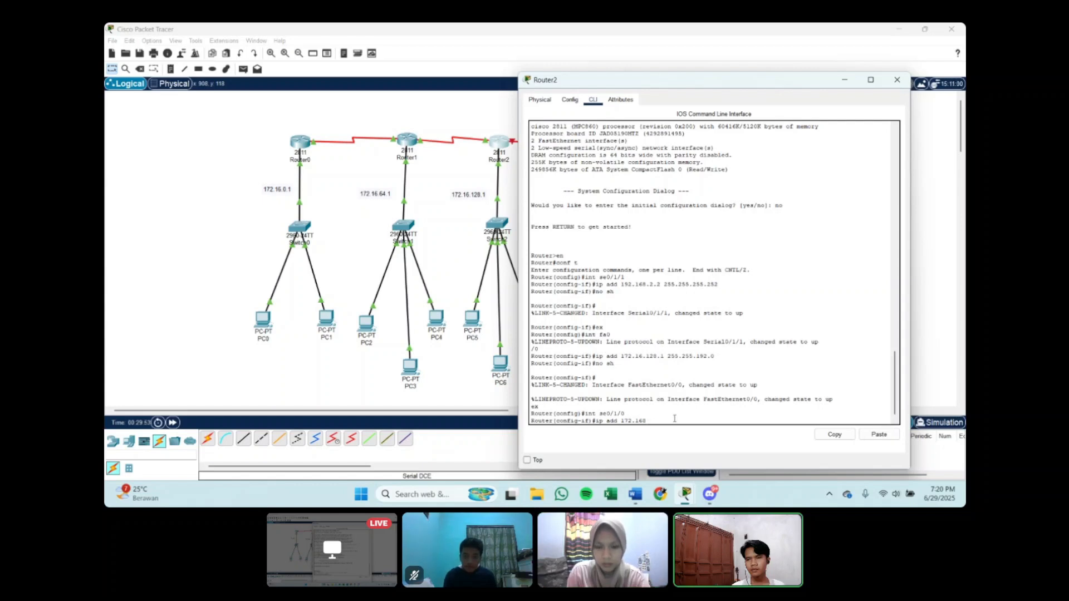
text(.)
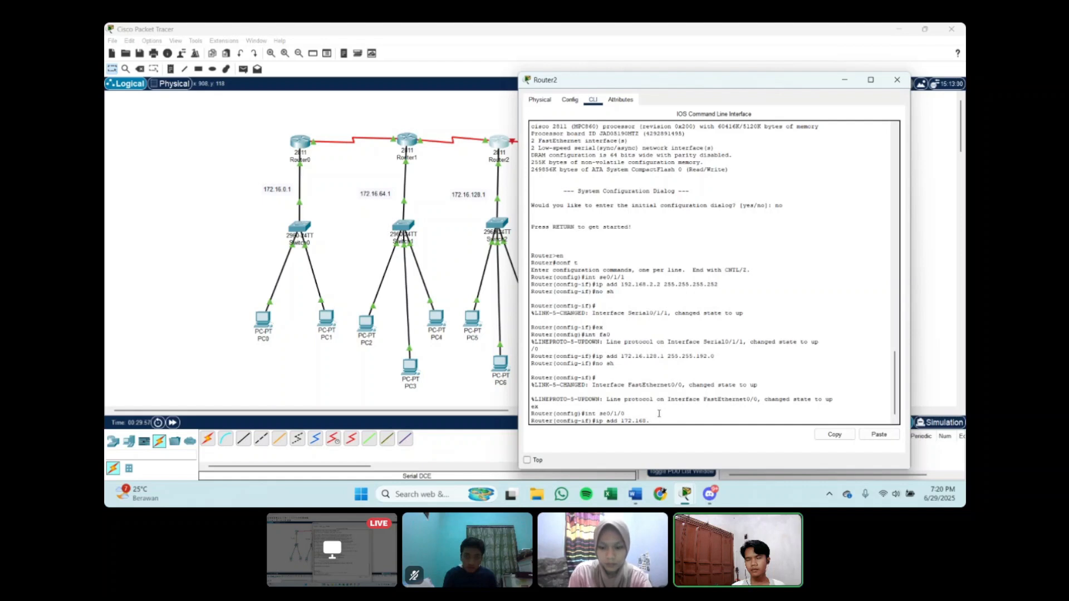
key(BackSpace)
key(BackSpace)
key(BackSpace)
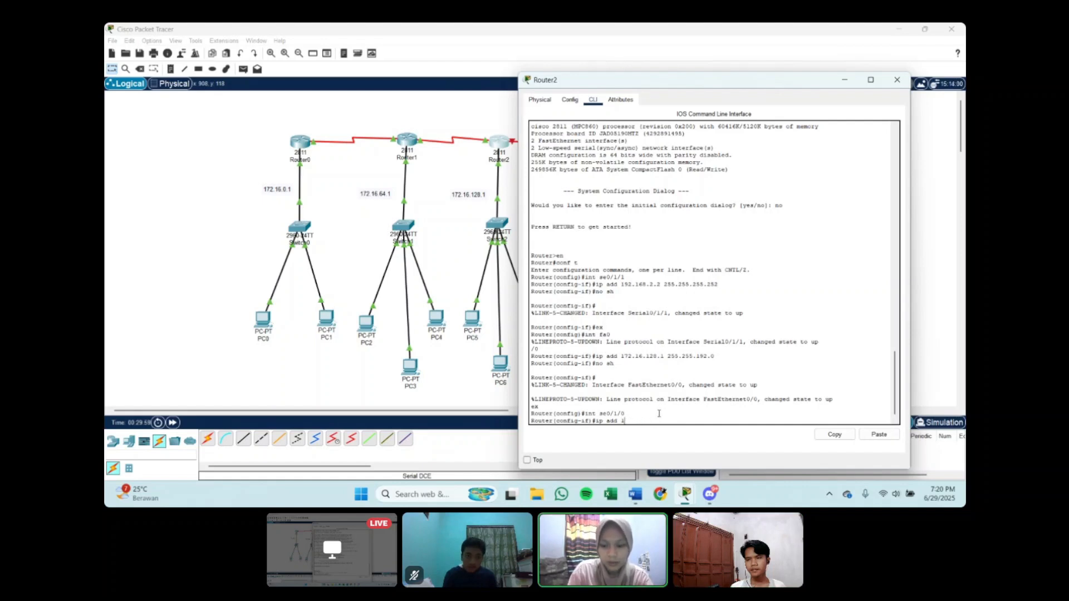
Step: Set the IP address of Router2's se0/1/0 to 192.168.3.1 with mask 255.255.255.252
text(92.168.3.1)
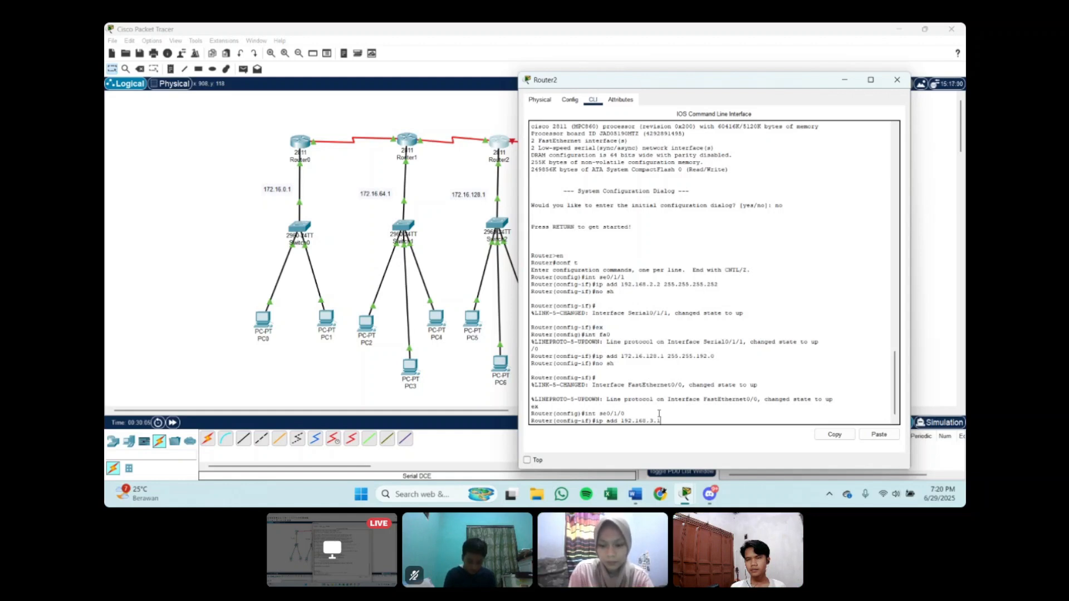
text( 255.255.)
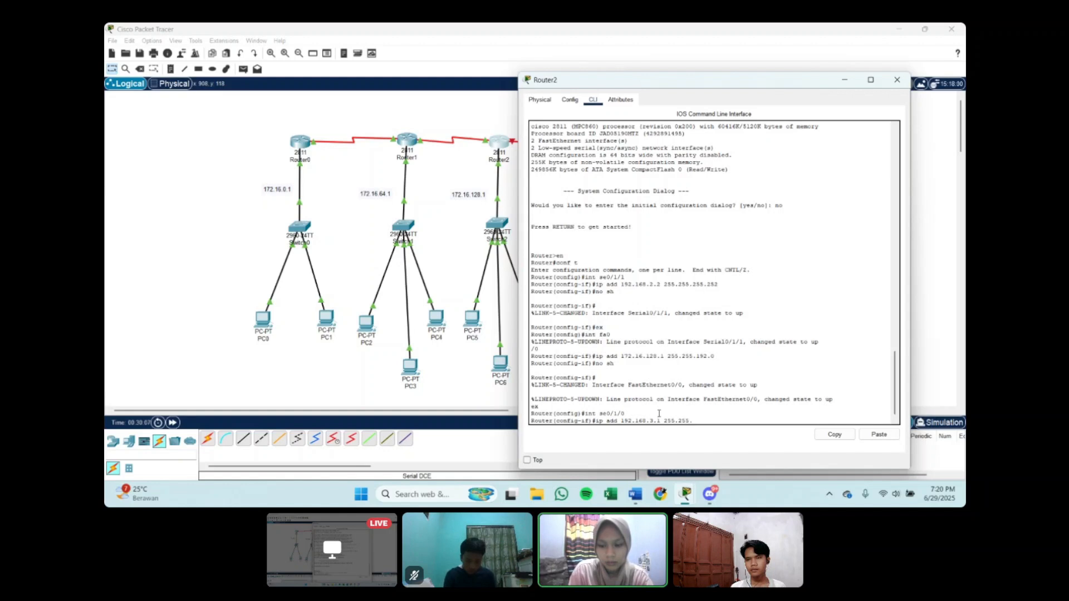
text(255)
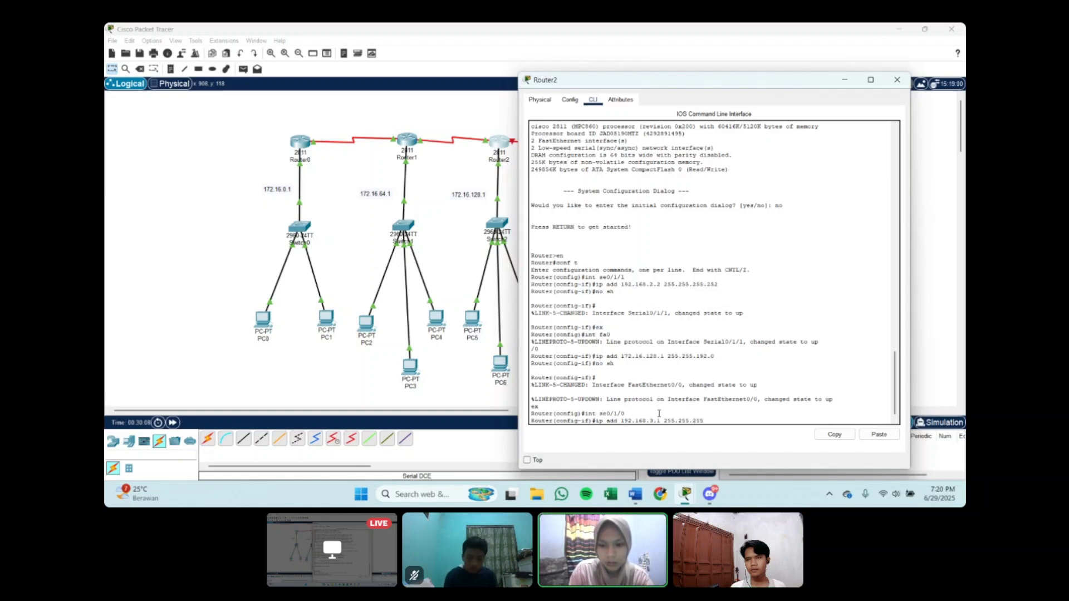
text(.252)
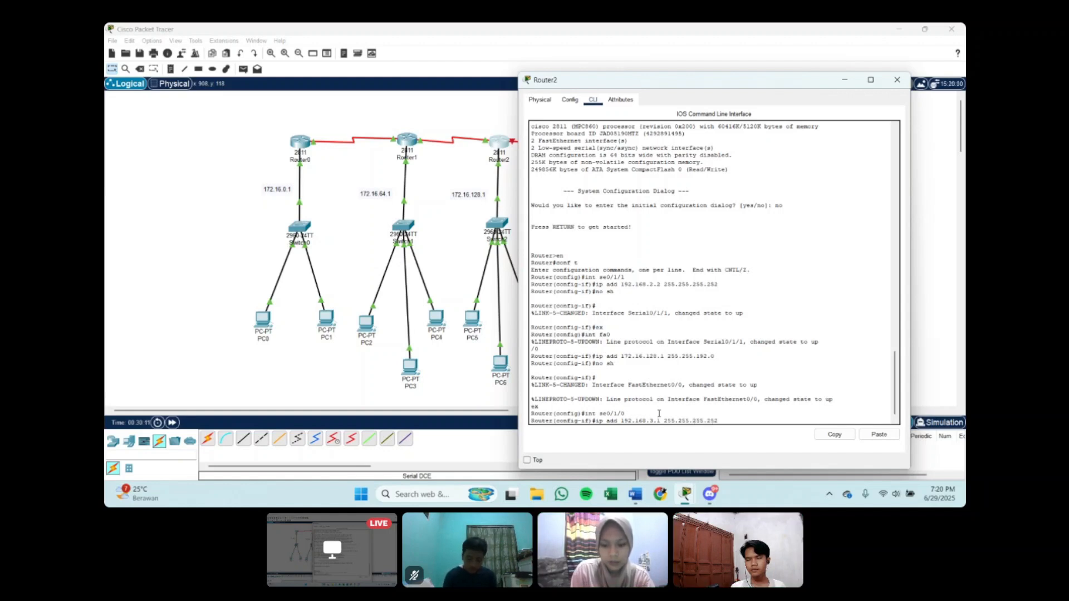
key(Return)
Step: Set the clock rate of Router2's se0/1/0 to 64000
text(clock)
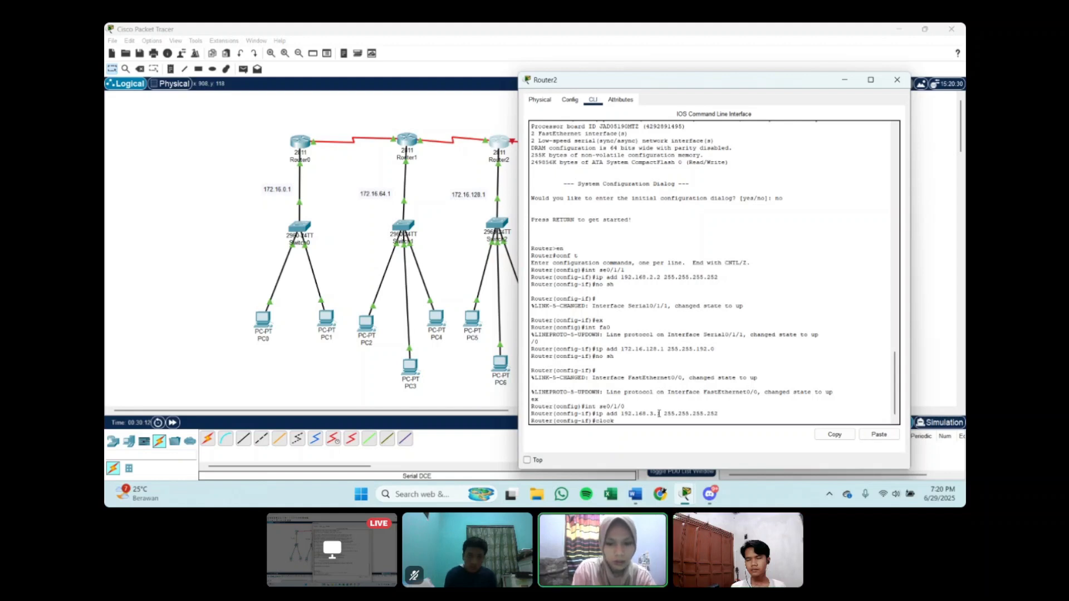
text( rate 64)
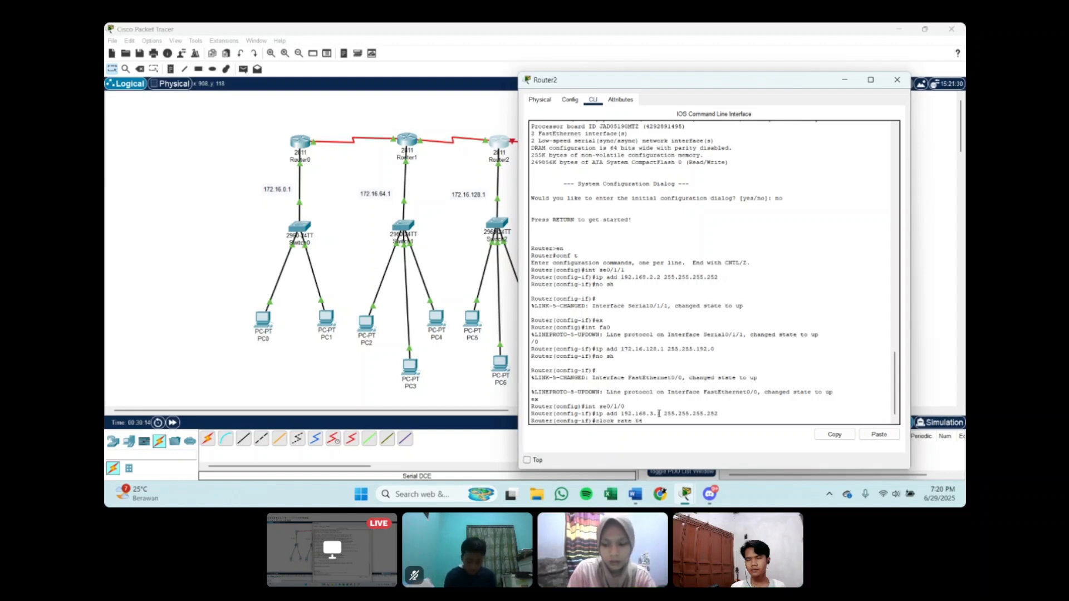
text(000)
key(Return)
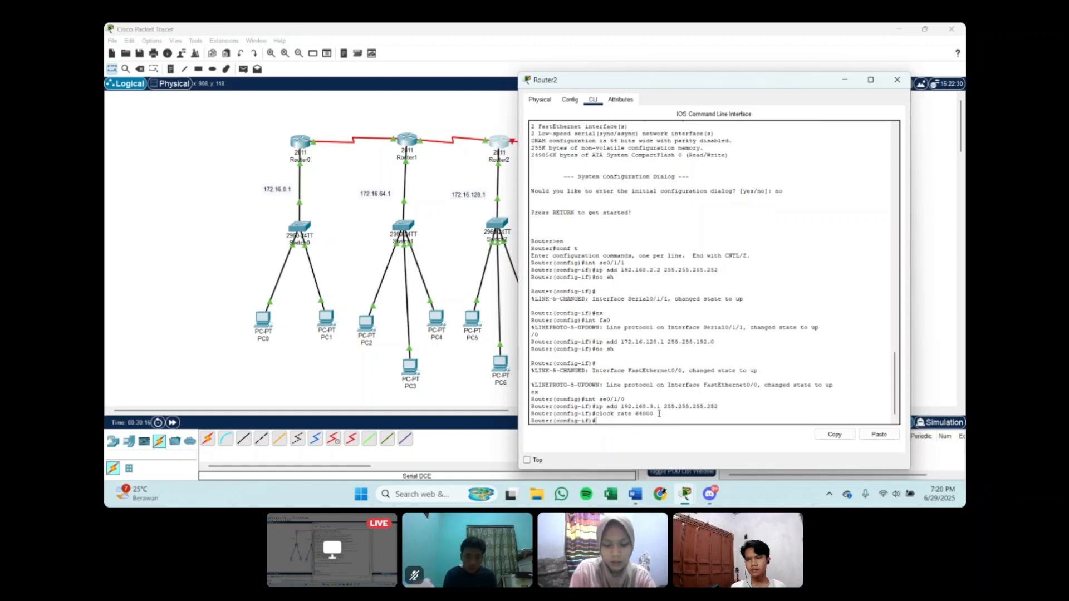
Step: Enable Router2's se0/1/0 with no sh and exit interface configuration
text(no sh)
key(Return)
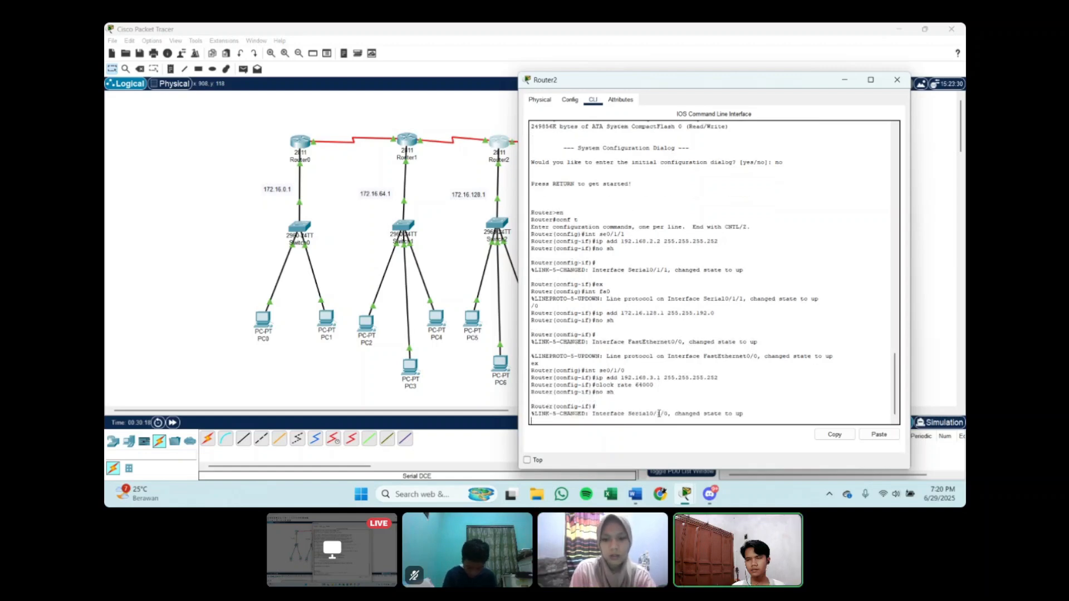
text(ex)
key(Return)
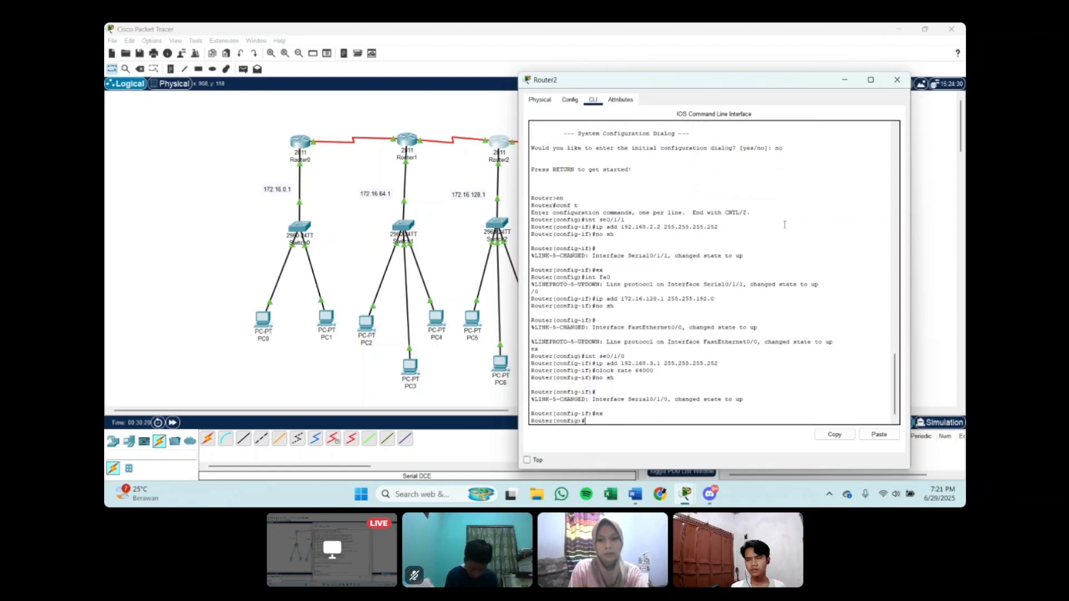
Step: Put away Router2's window and bring up Router0's command line at a fresh configuration prompt
click(844, 80)
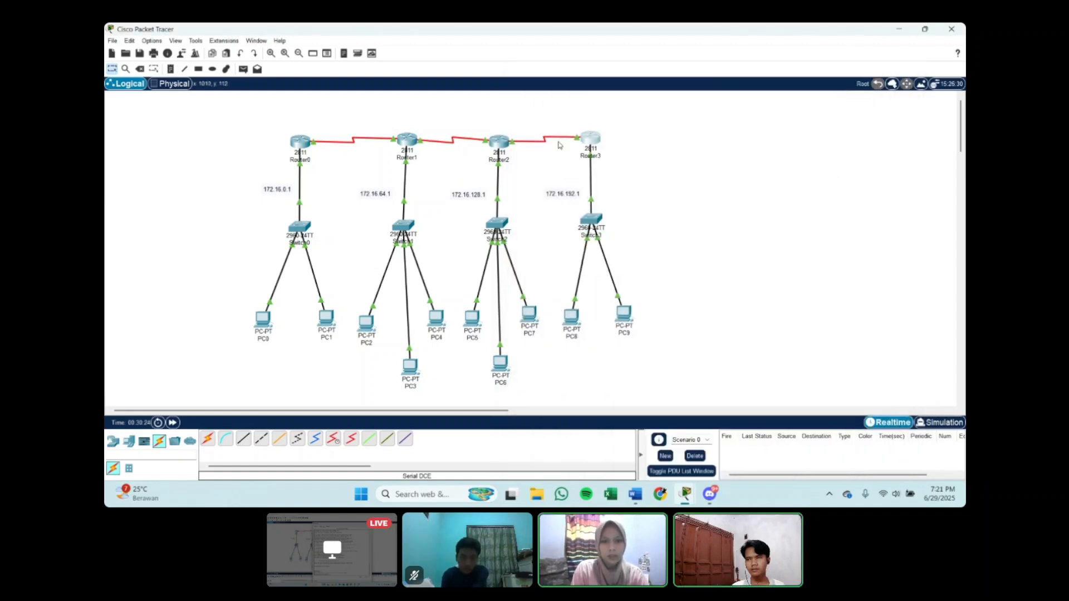
drag(499, 140, 495, 139)
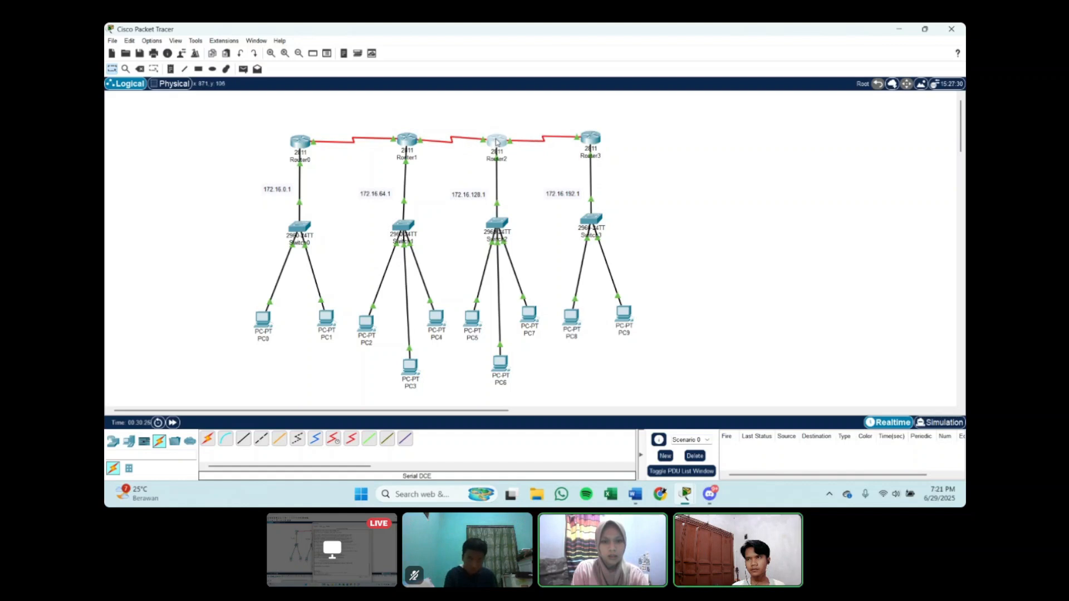
drag(311, 141, 295, 144)
click(295, 144)
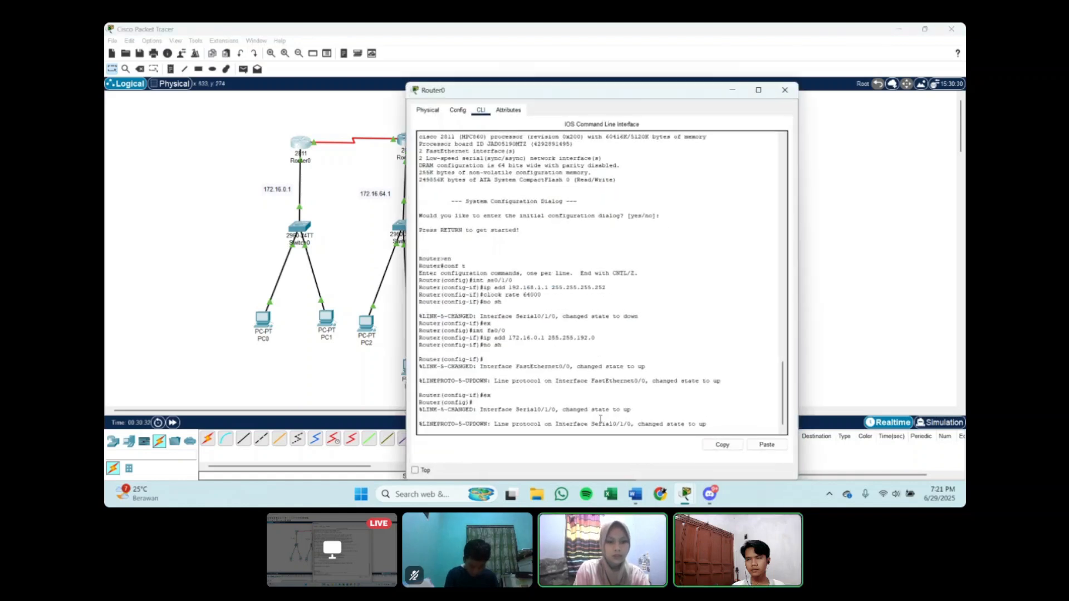
key(Return)
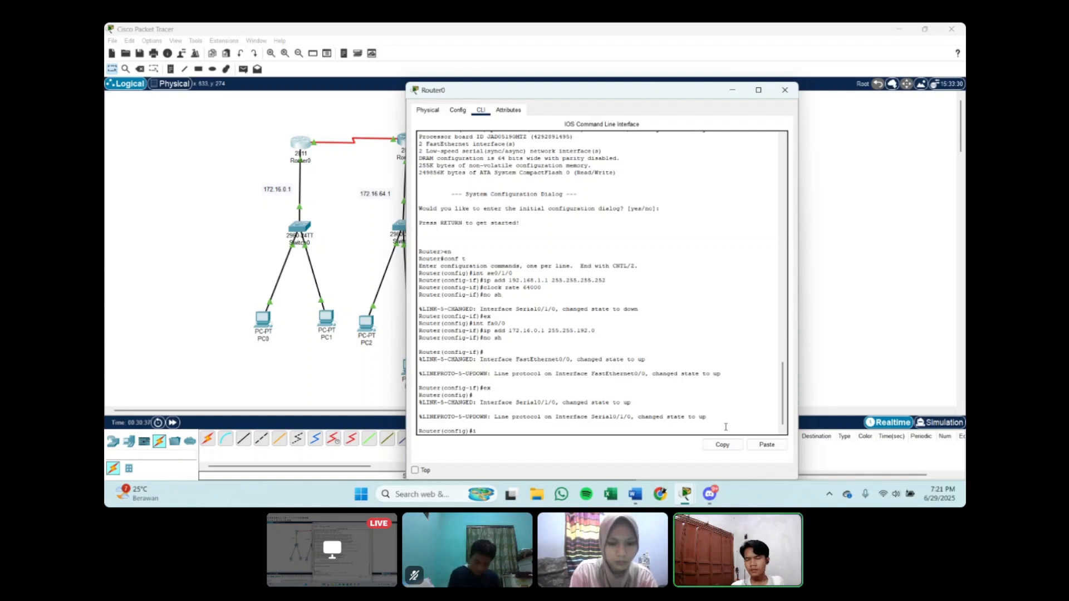
Step: Add a static route on Router0 to 172.16.64.0 with mask 255.255.192.0 through next hop 192.168.1.2
text(ip route)
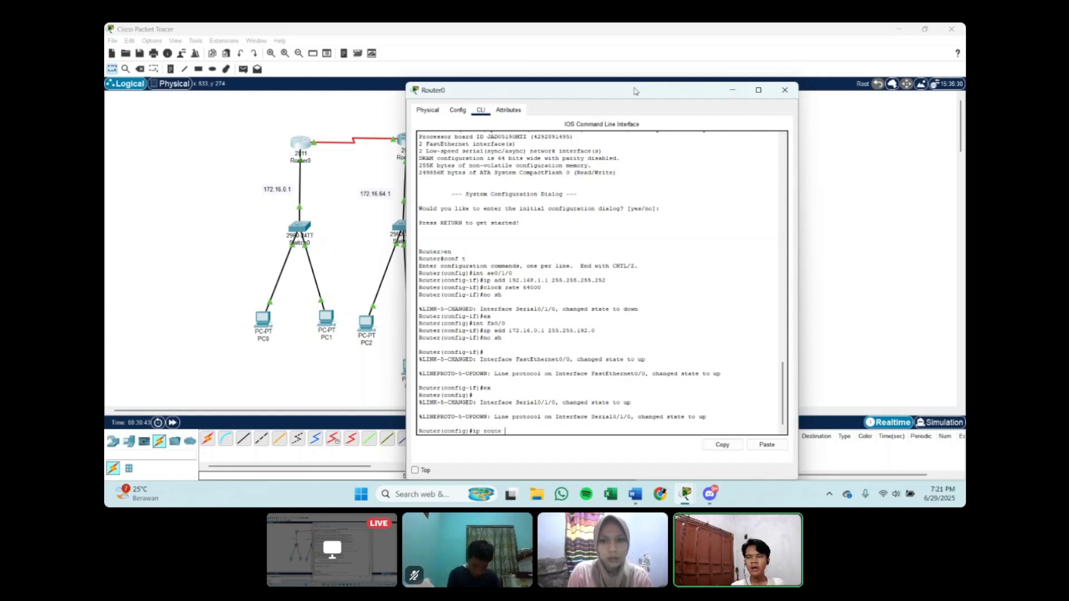
drag(723, 96, 784, 82)
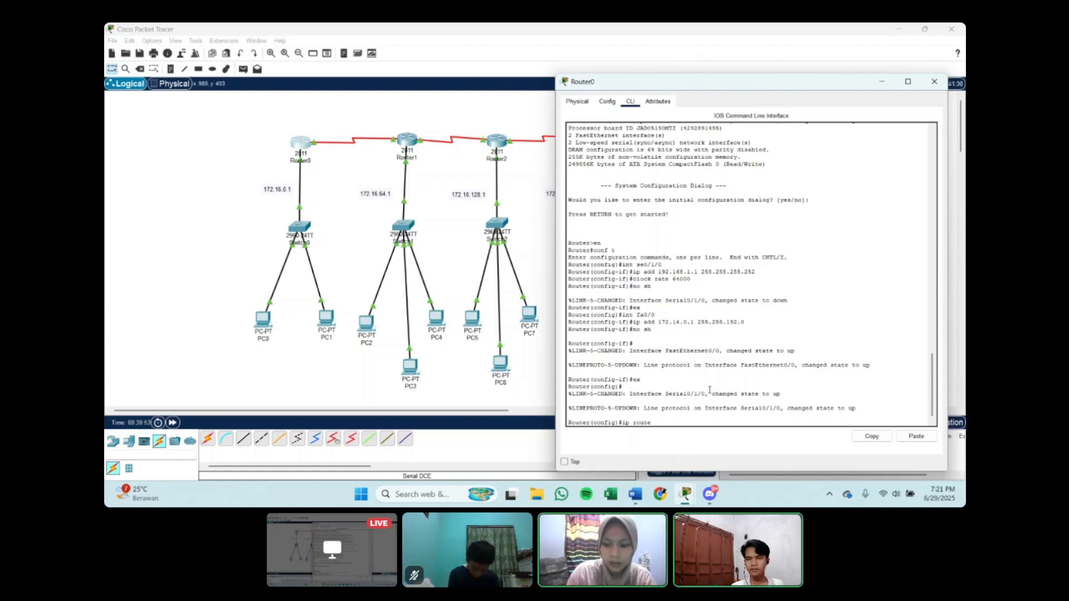
text(172.)
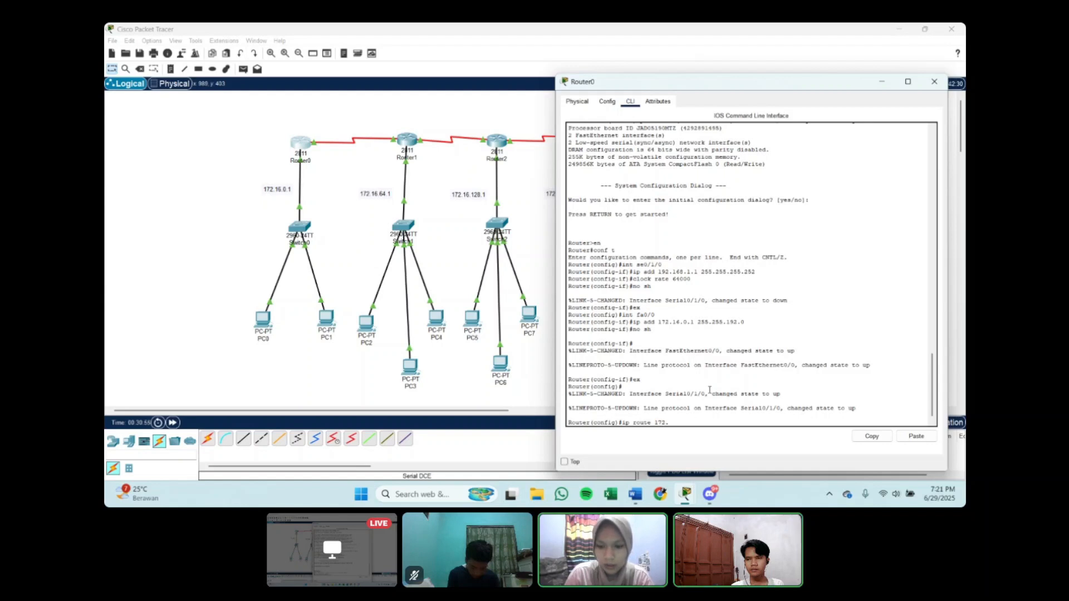
text(16.)
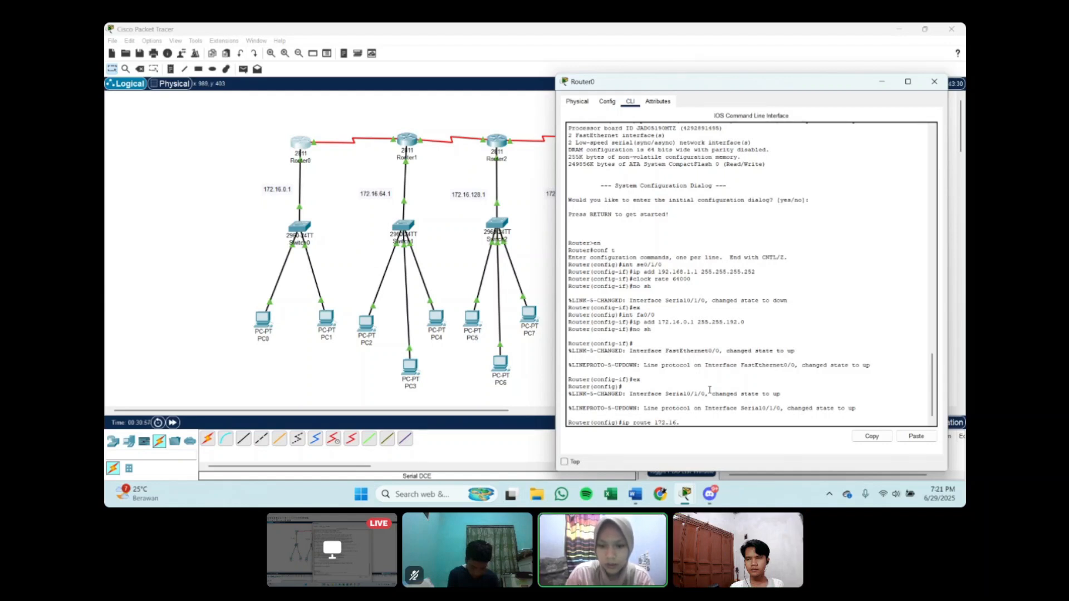
text(64.)
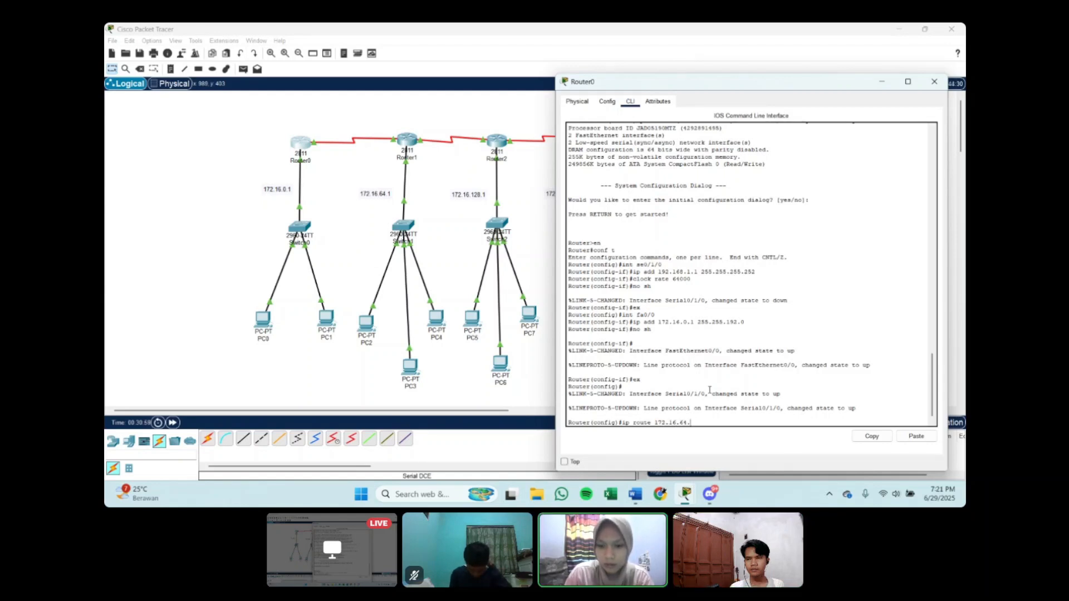
text(0 255)
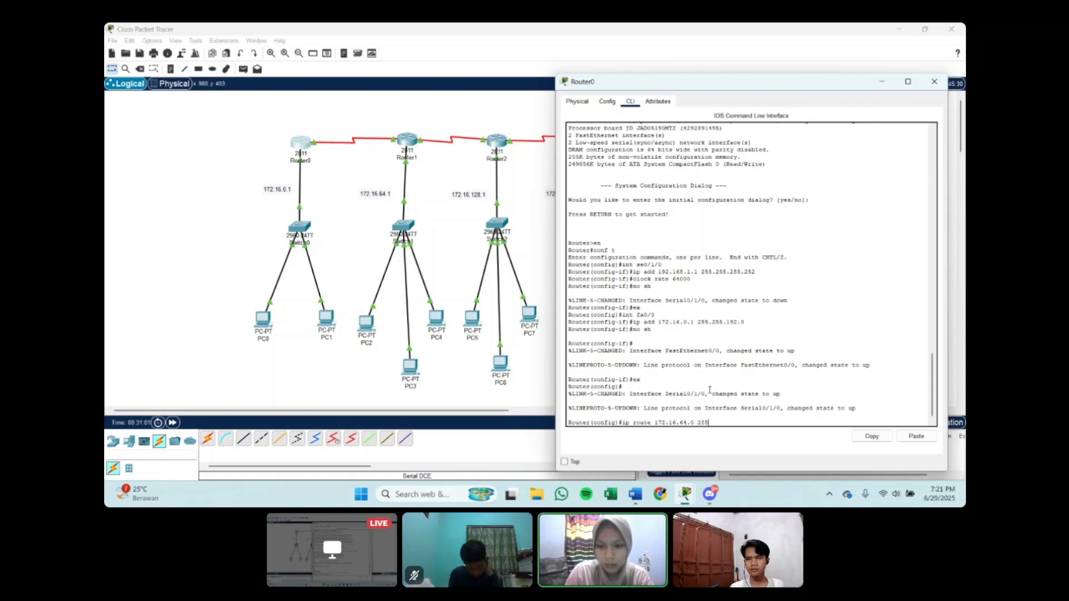
text(.255.192.)
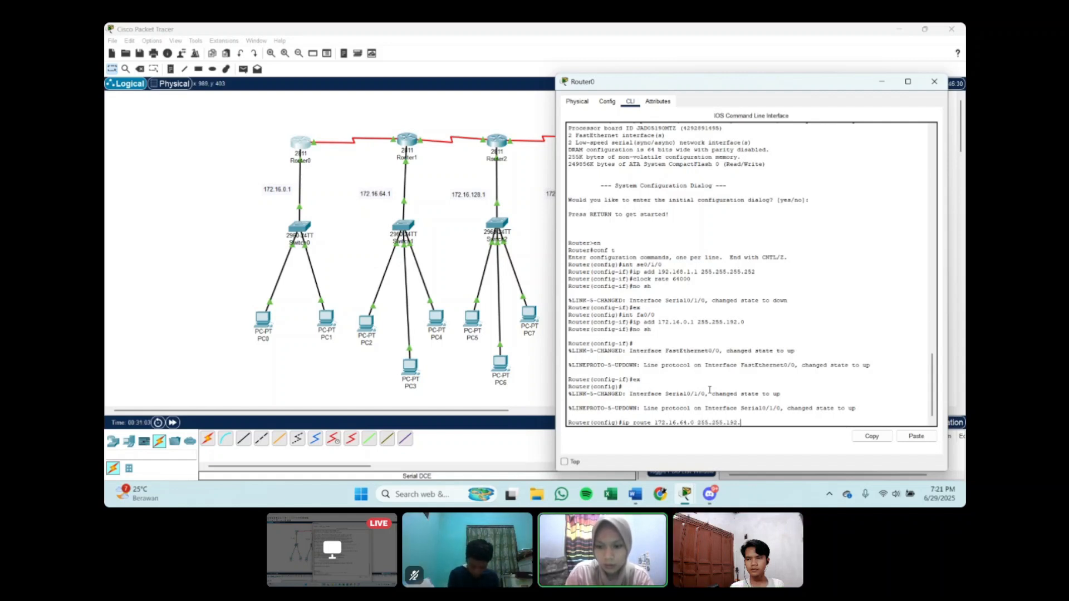
text(0 )
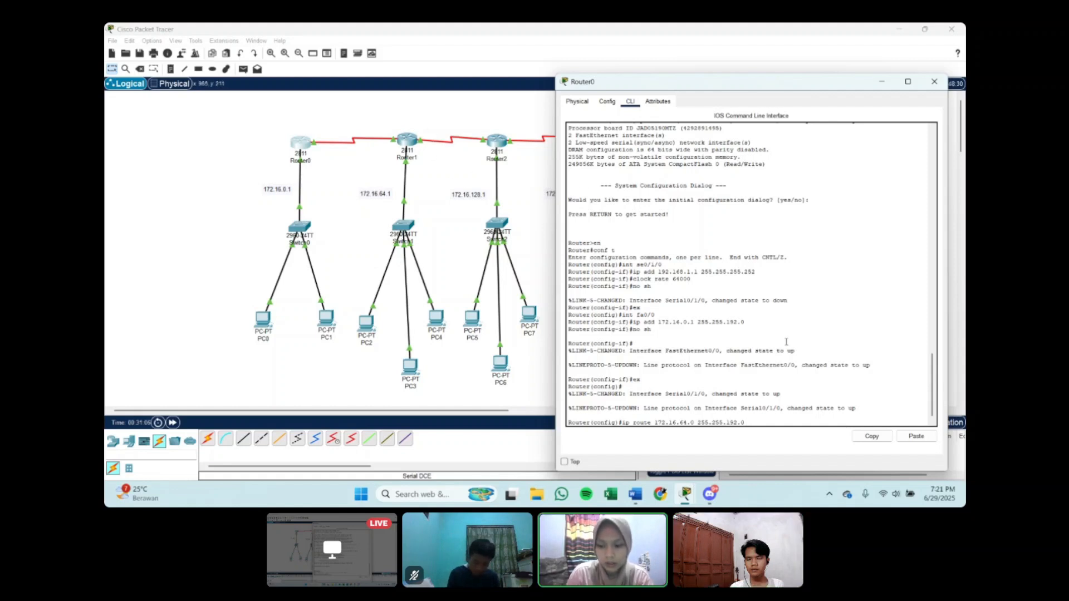
text(192.168)
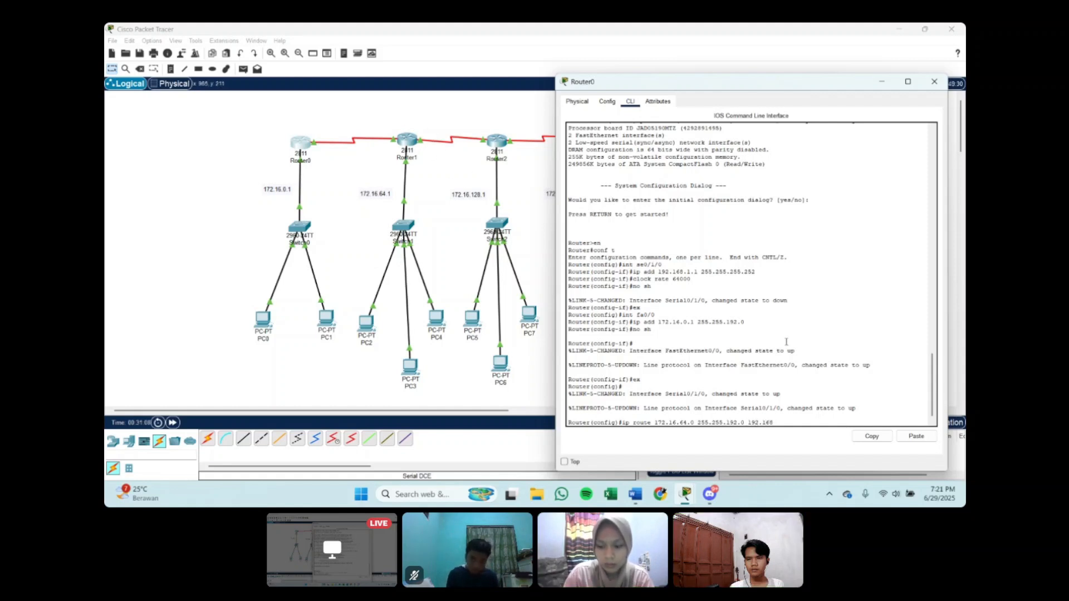
text(.1.)
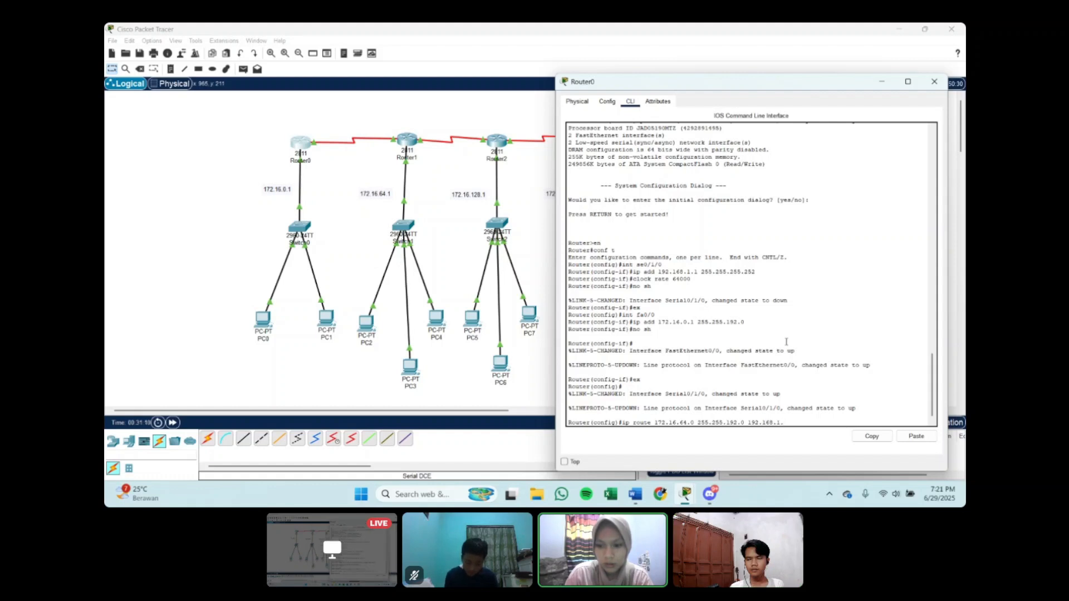
text(2)
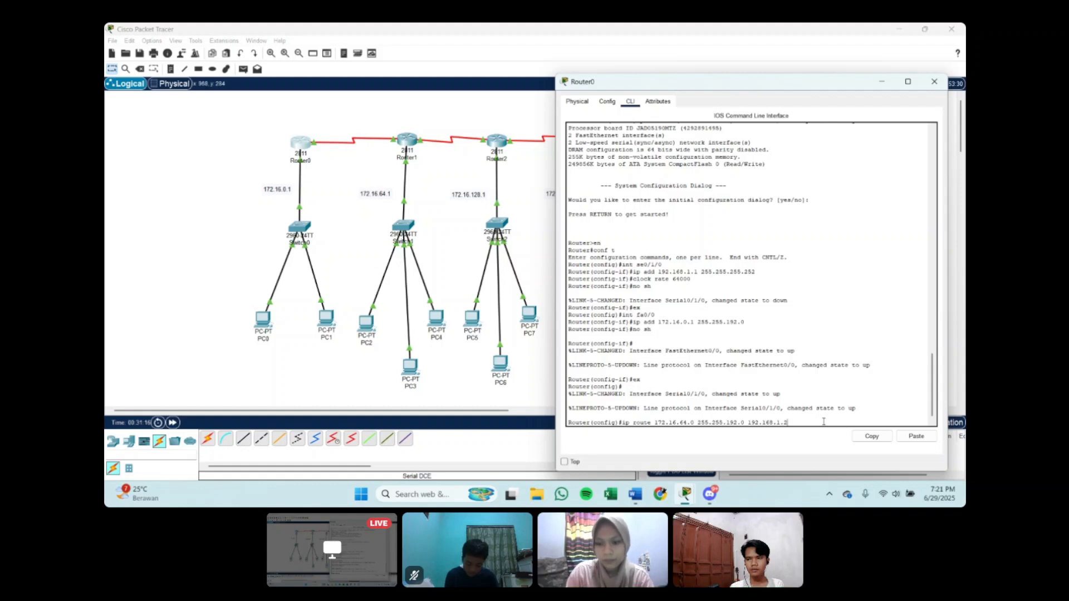
key(Return)
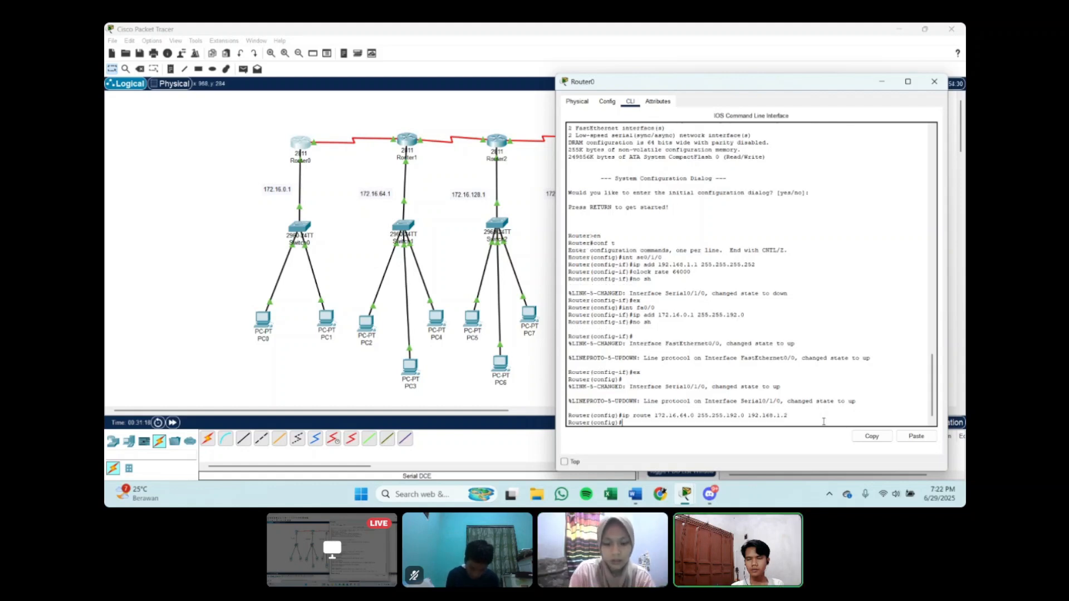
Step: Add a static route on Router0 to 172.16.128.0 with mask 255.255.192.0 through next hop 192.168.1.2
text(ip ro)
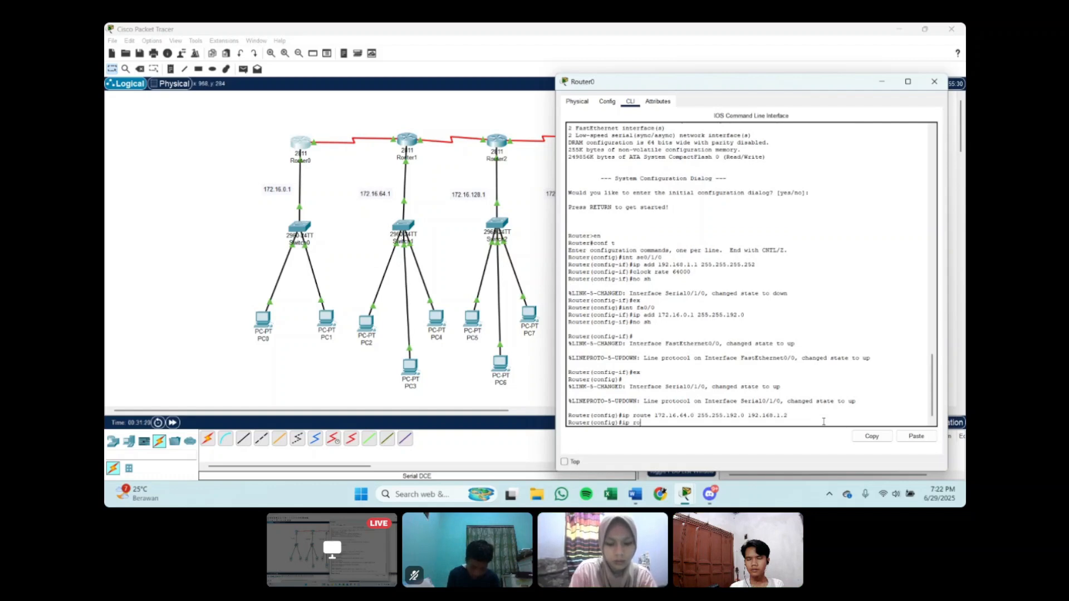
text(ute 17)
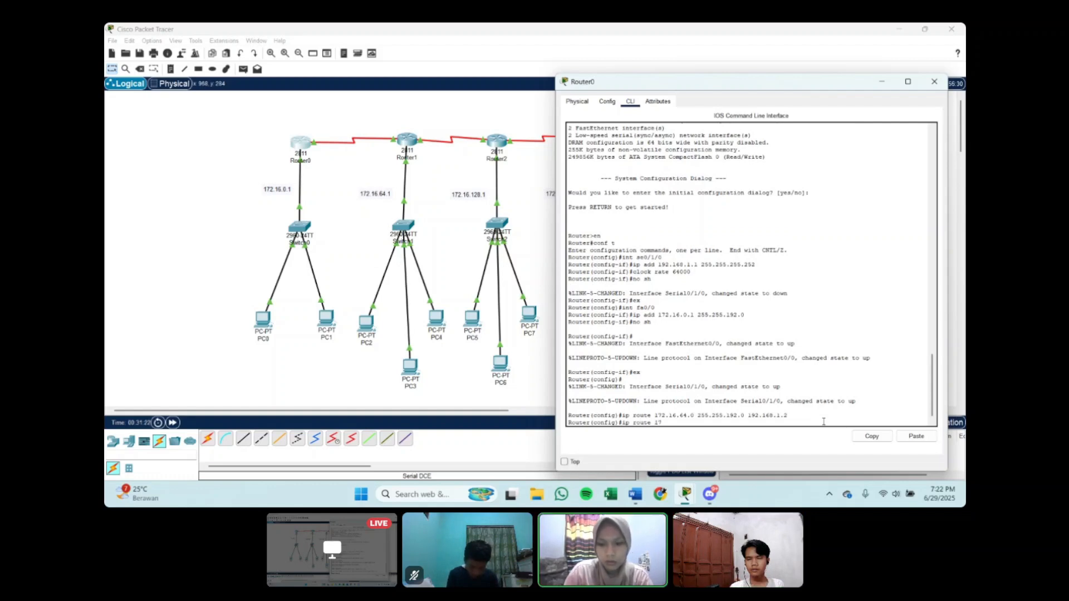
text(2.16.1)
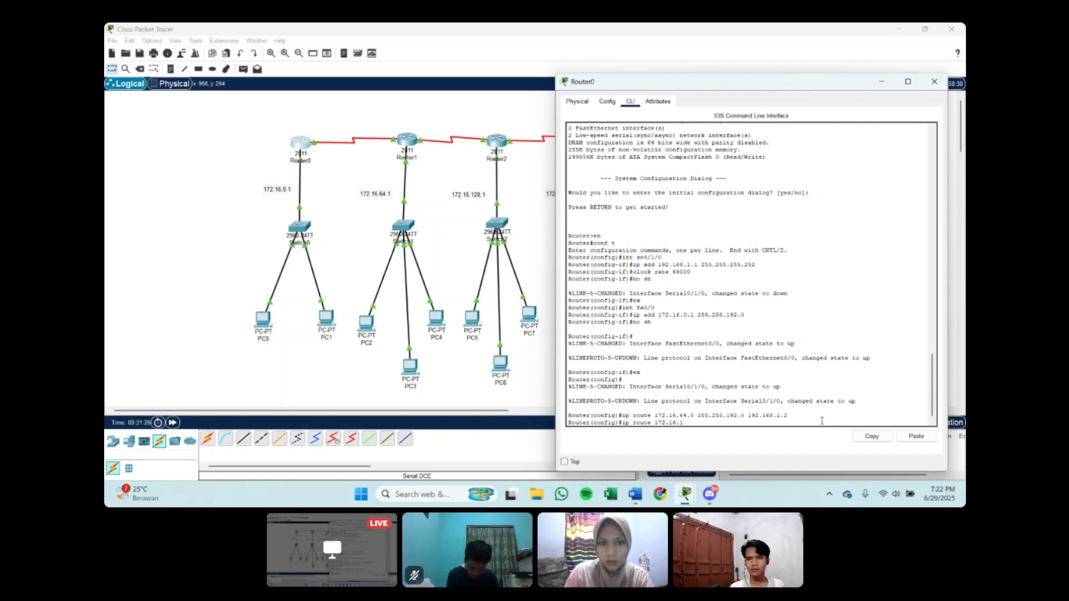
text(28.0 )
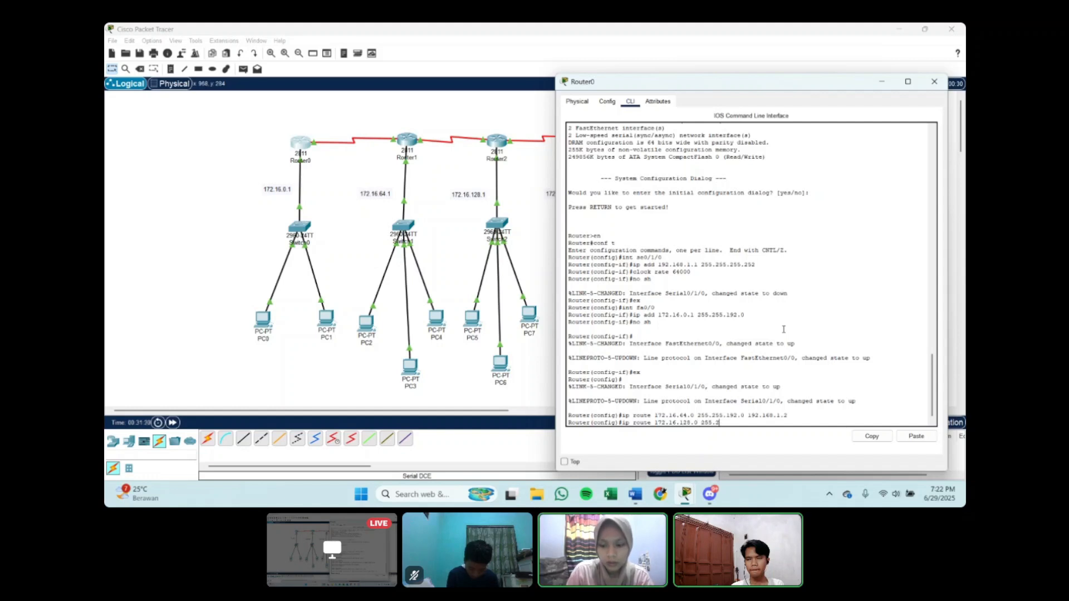
text(255.255.192.0 )
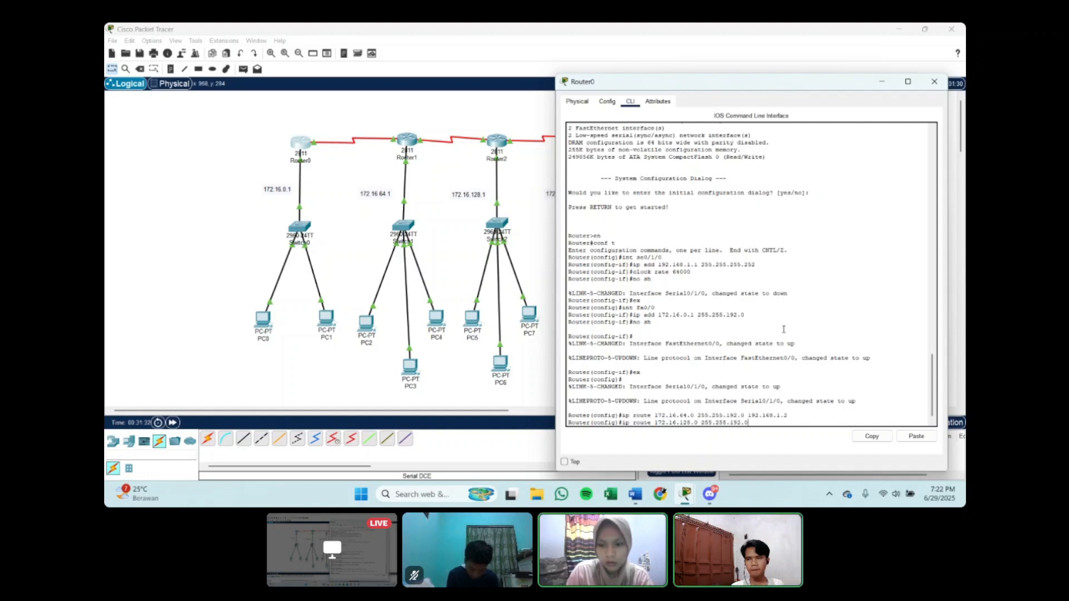
text(192.168)
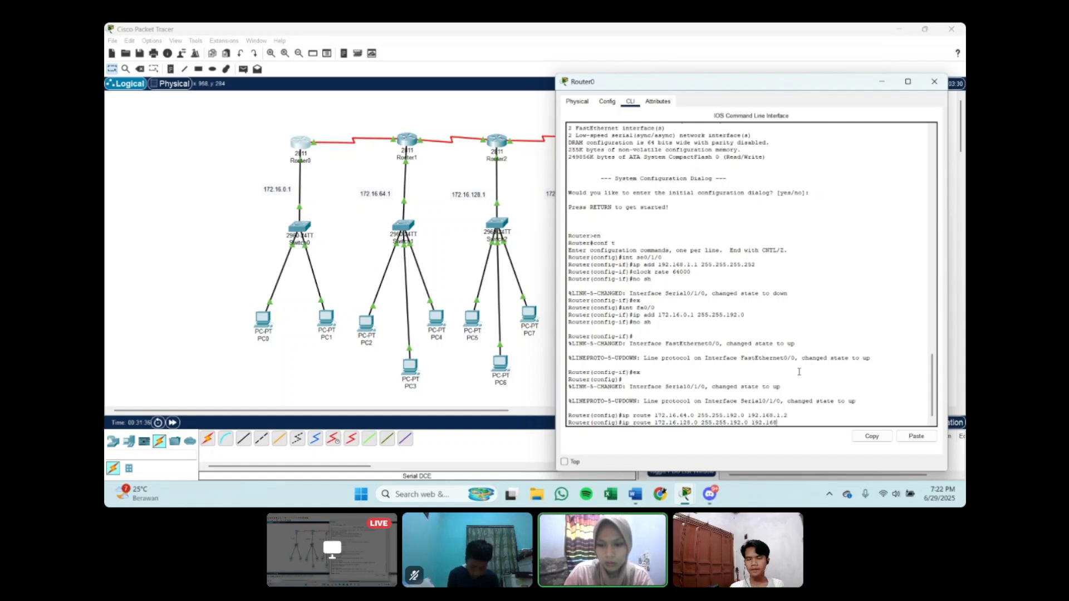
text(.1.2)
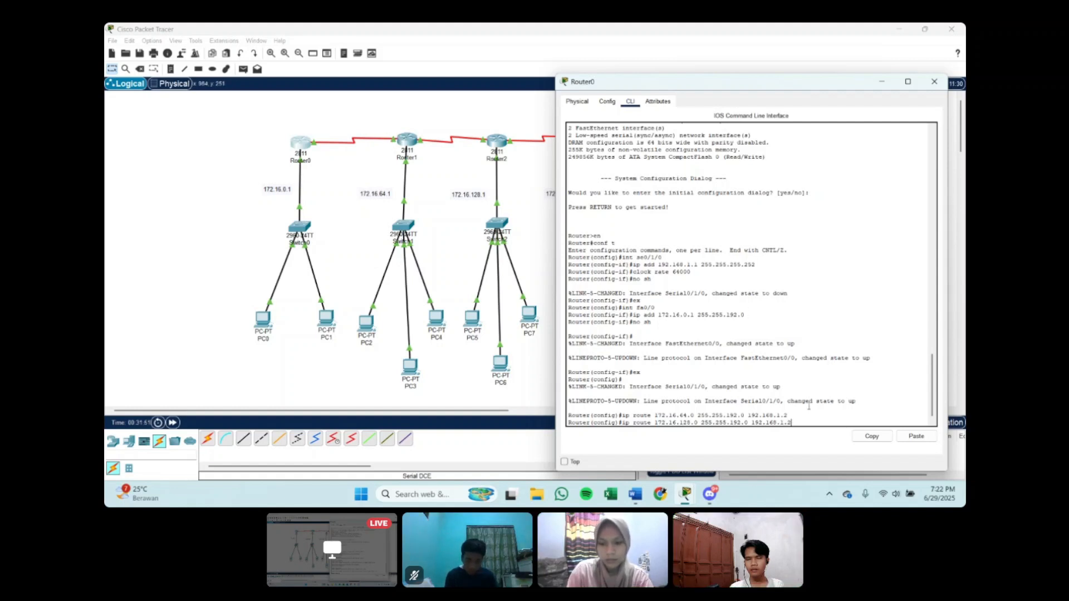
key(Return)
Step: Add a static route on Router0 to 172.16.192.0 with mask 255.255.192.0 through next hop 192.168.1.2
text(ip r)
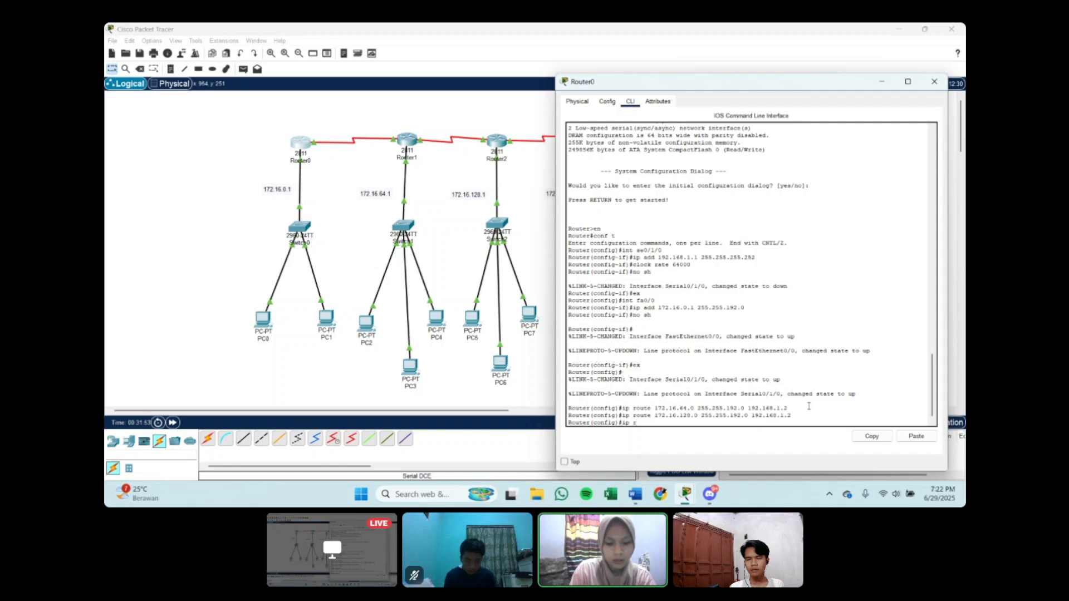
text(oute 17)
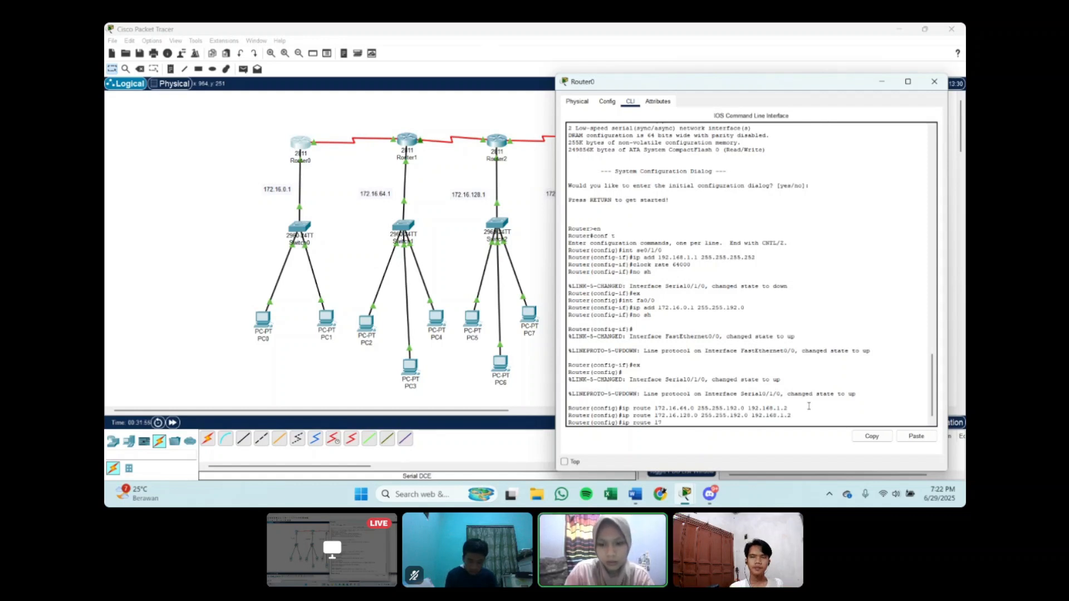
text(2.16.)
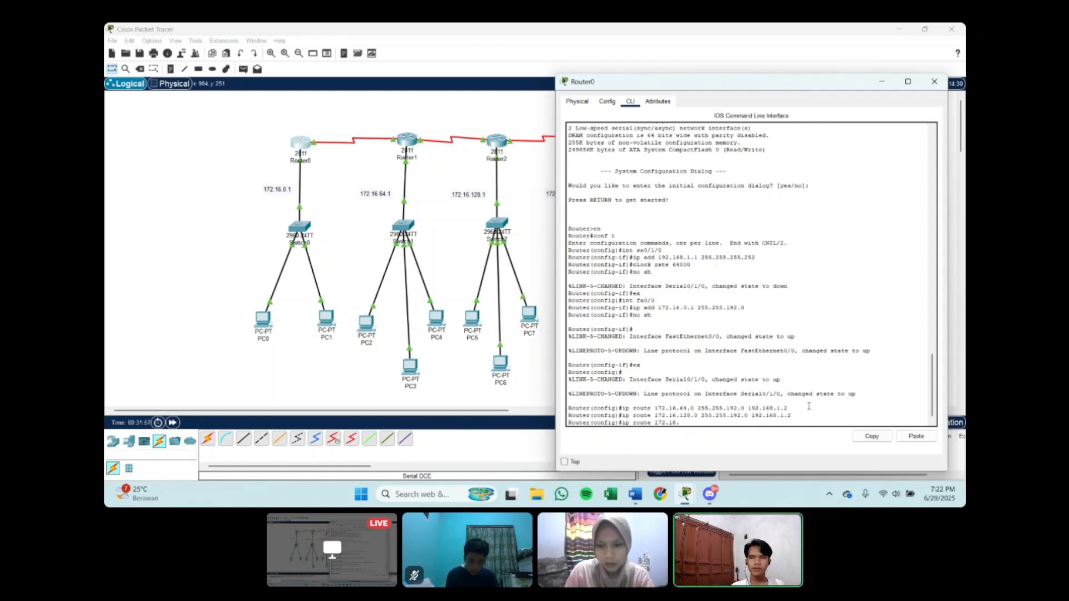
text(128)
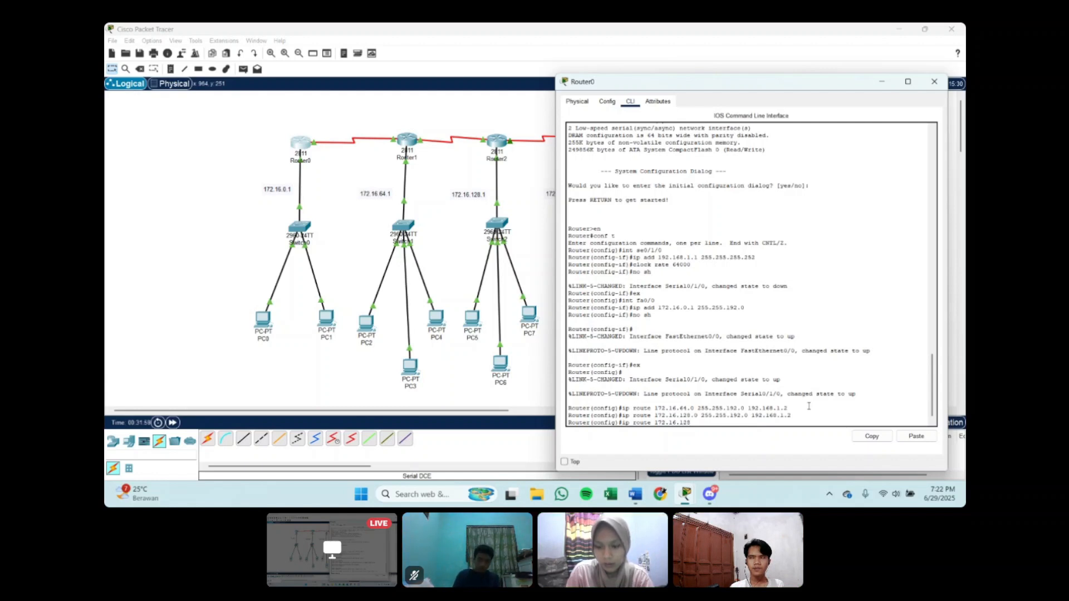
key(BackSpace)
key(BackSpace)
key(BackSpace)
text(192.0)
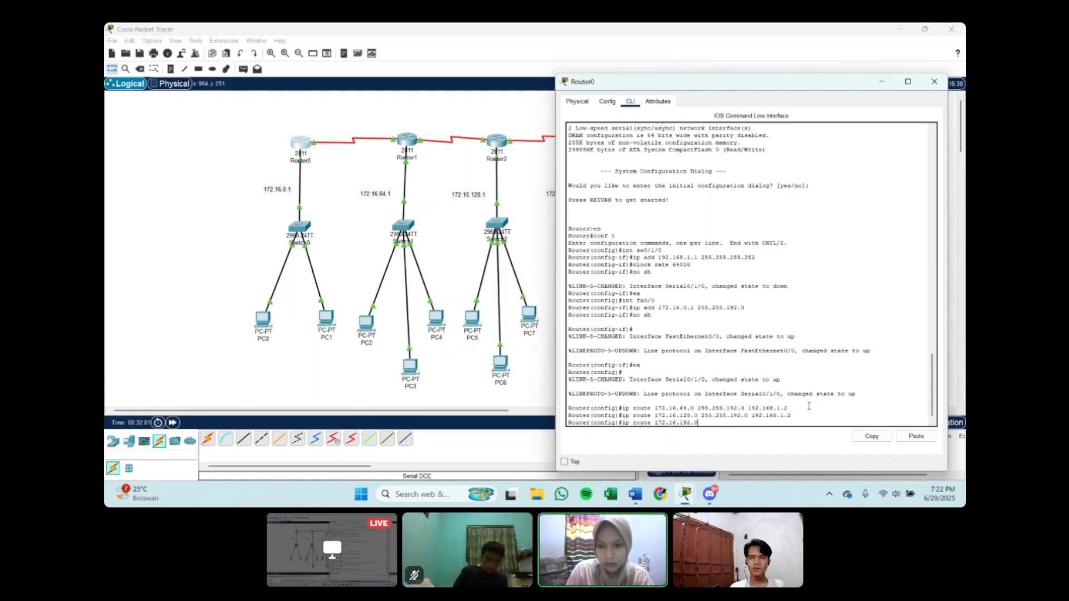
text( 255.255)
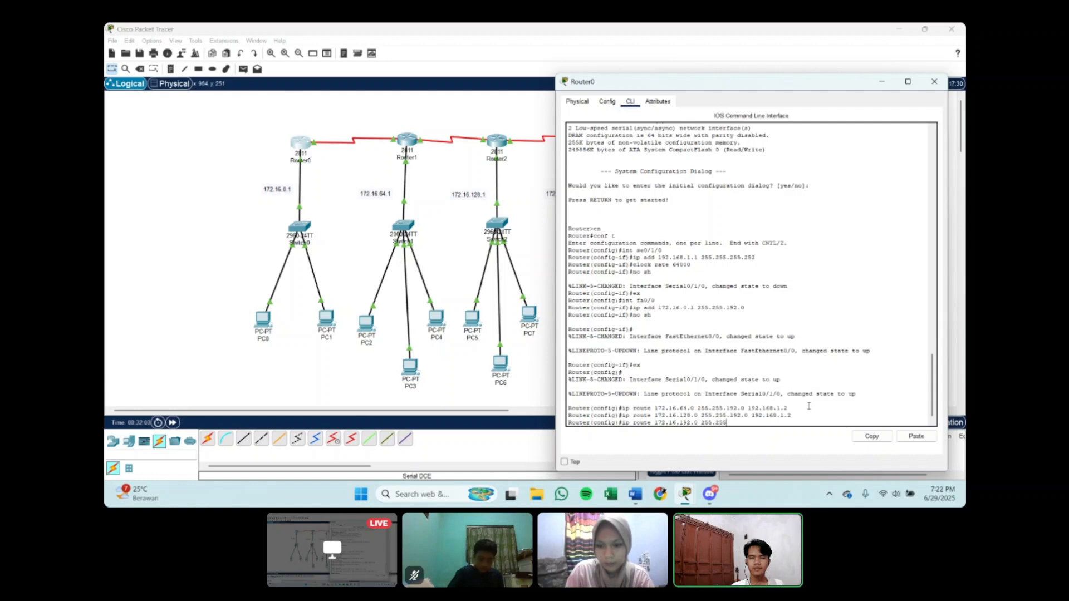
text(.192.)
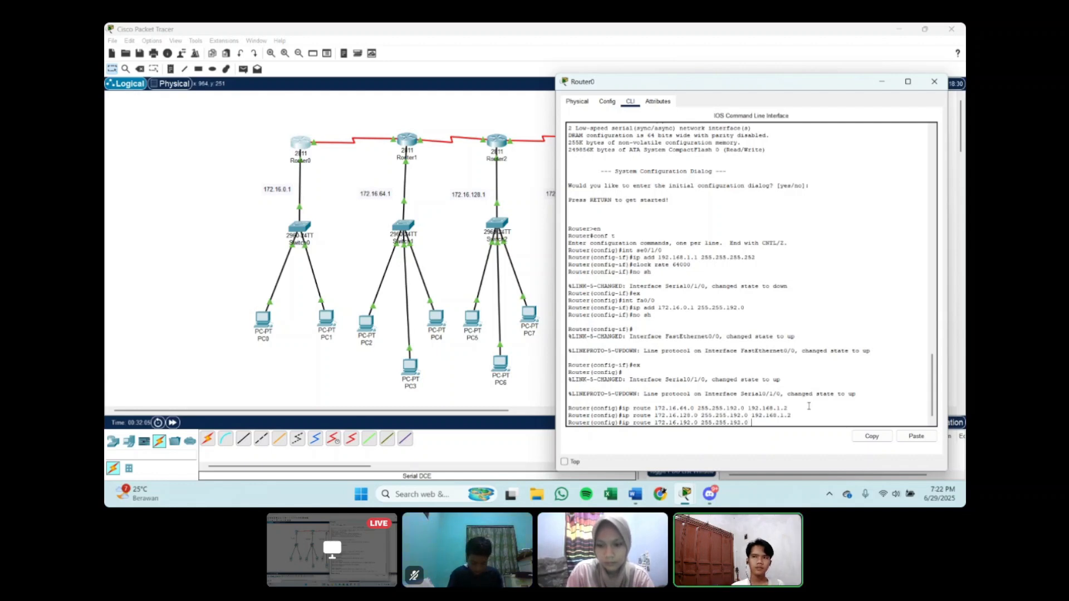
text(0 192.16)
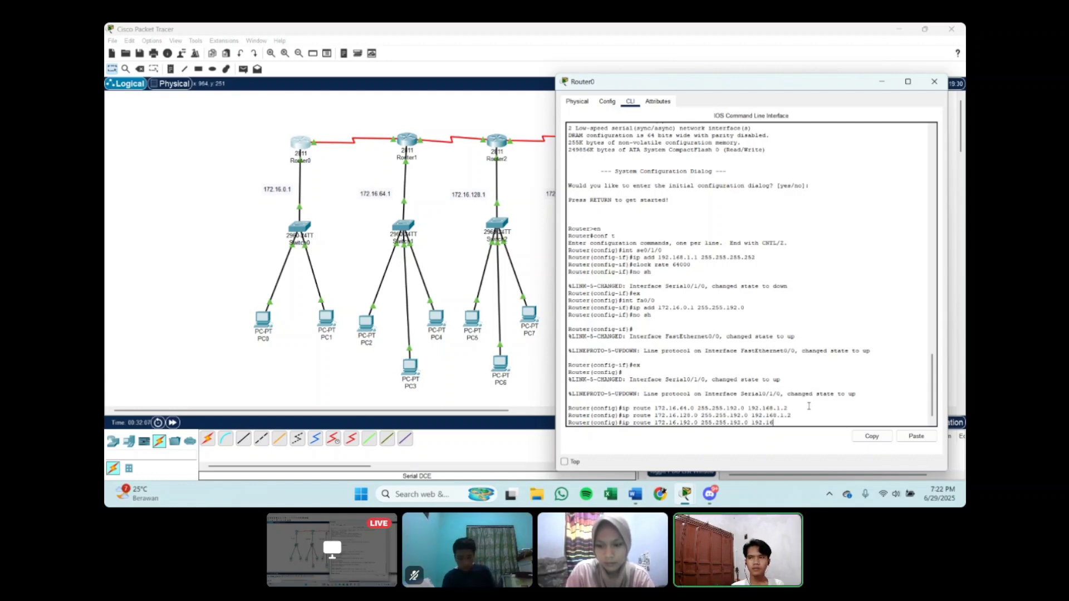
text(8.1.2)
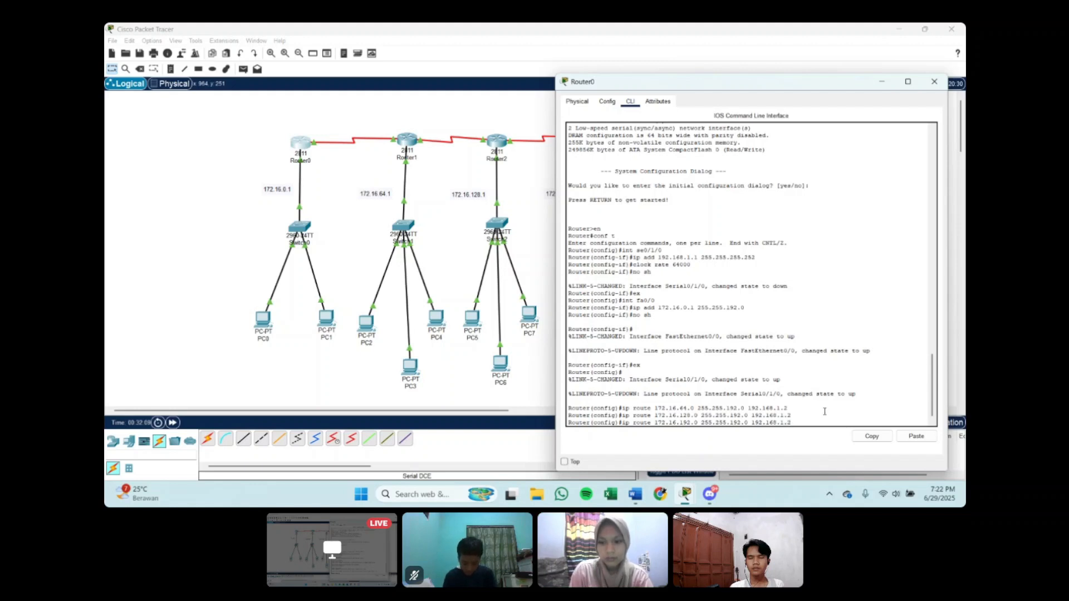
key(Return)
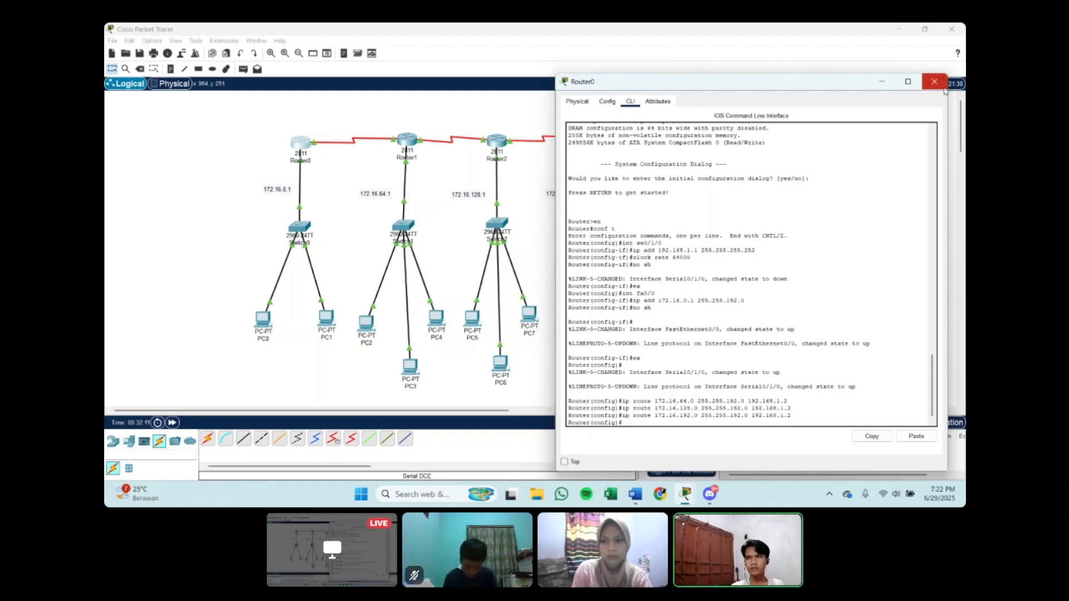
Step: Close Router0's window and bring up Router1's command line at a fresh configuration prompt
click(934, 82)
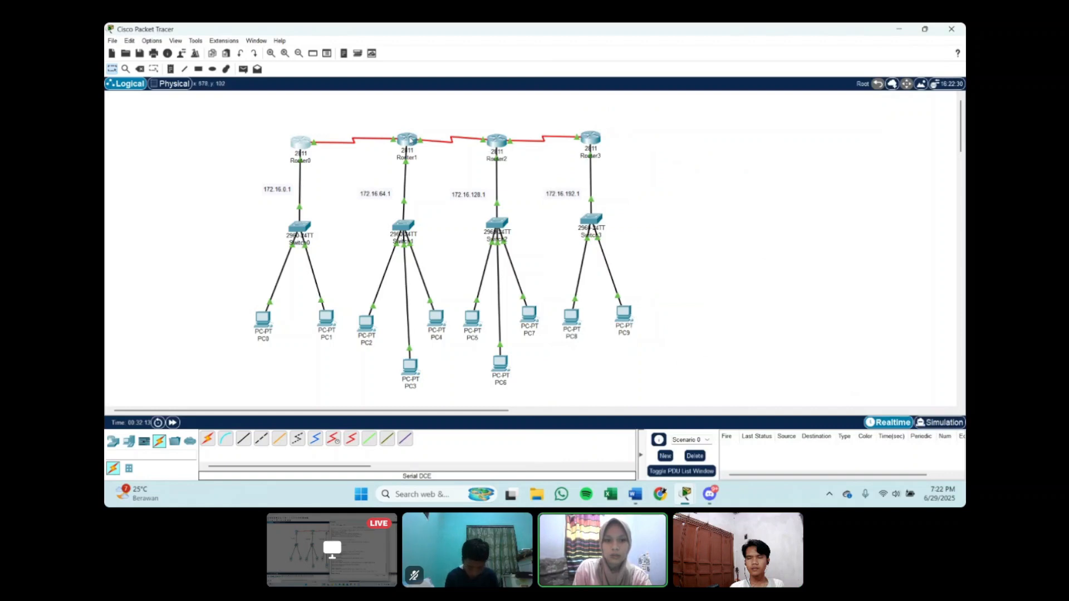
click(407, 139)
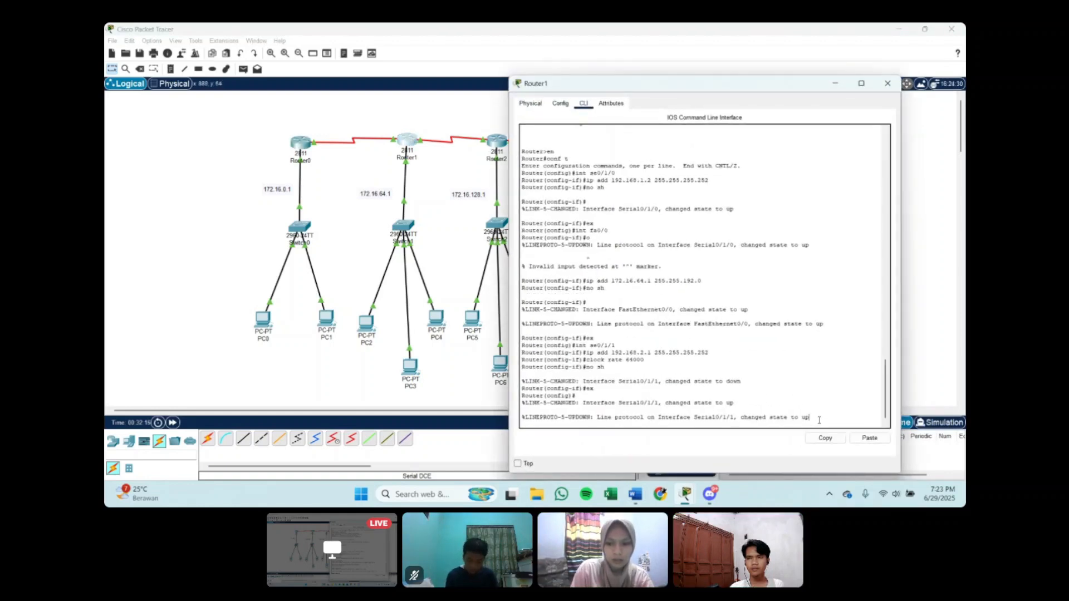
key(Return)
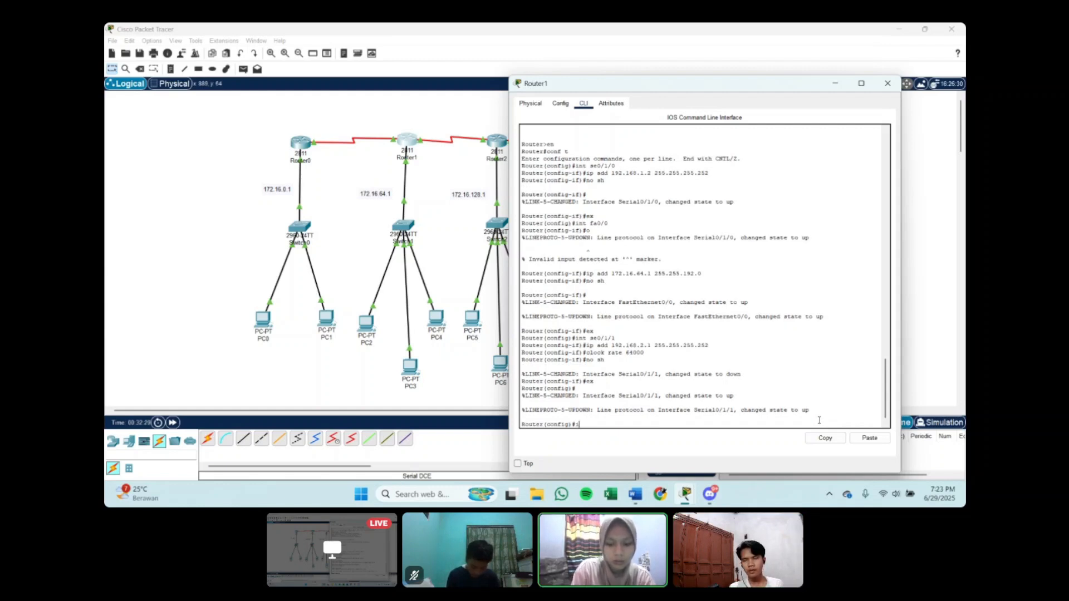
Step: Add a static route on Router1 to 172.16.0.0 with mask 255.255.192.0 through next hop 192.168.1.1
text(ip route)
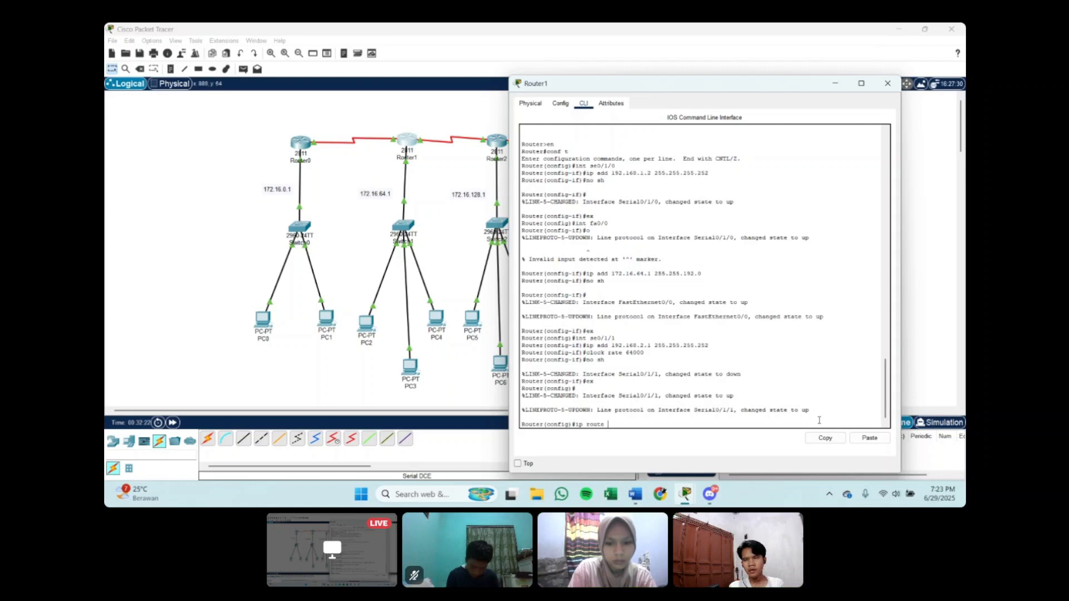
text( 192.)
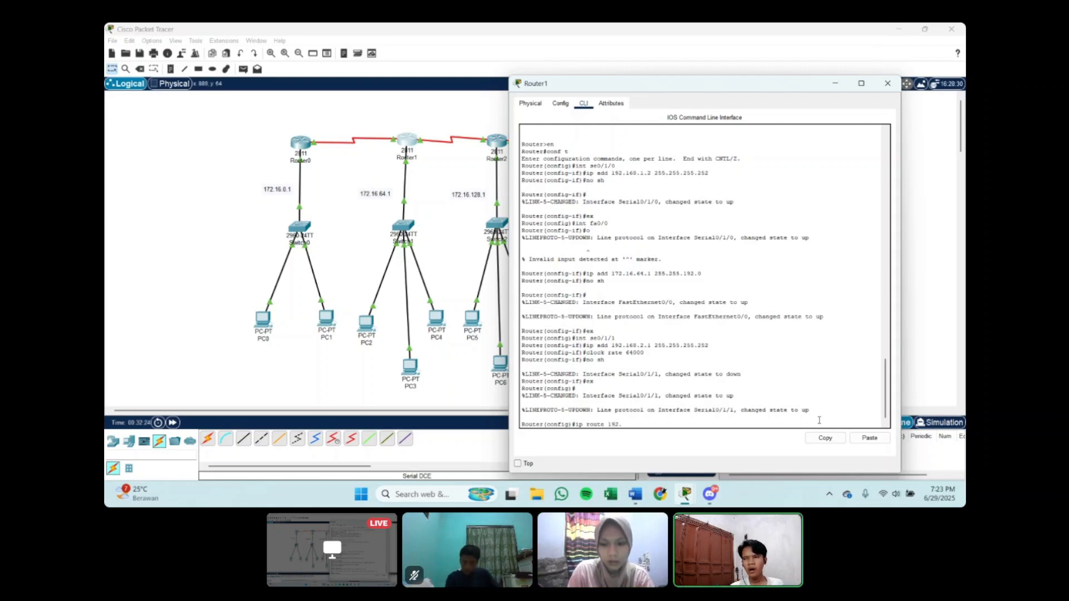
key(BackSpace)
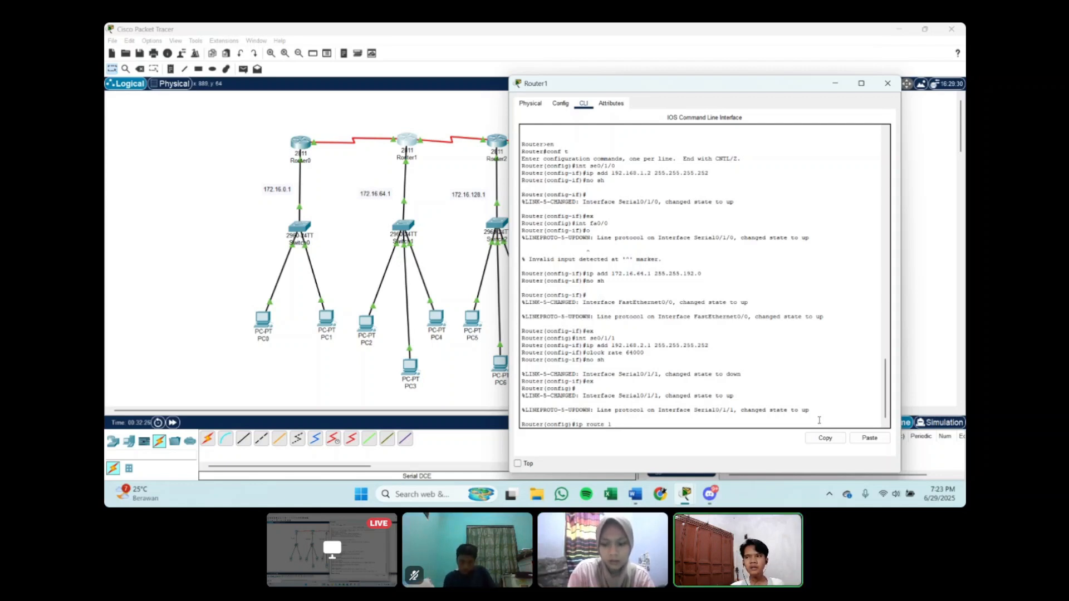
text(72.)
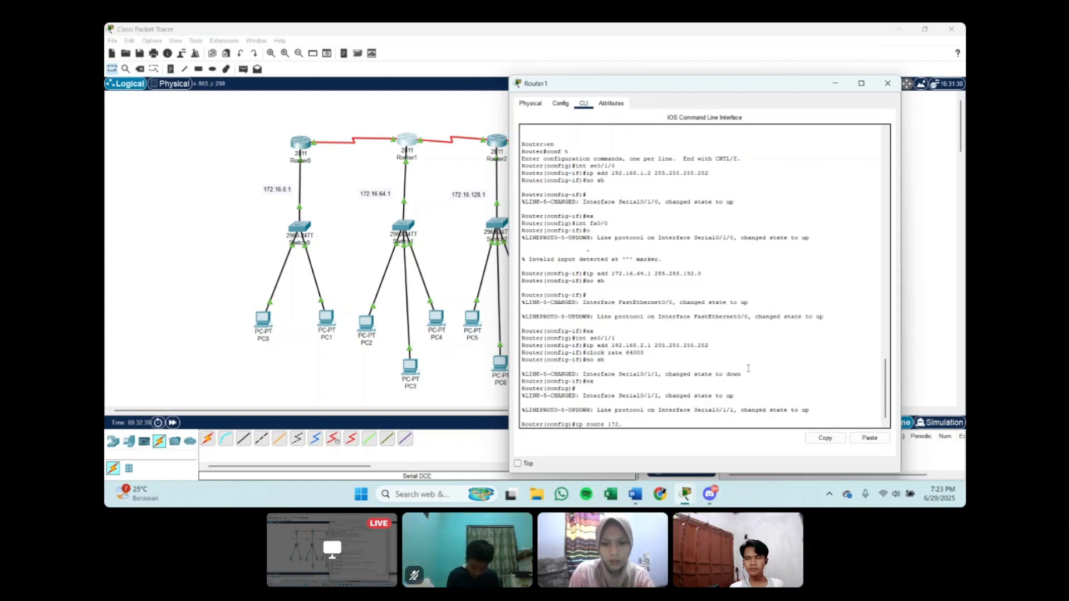
text(16.0.0)
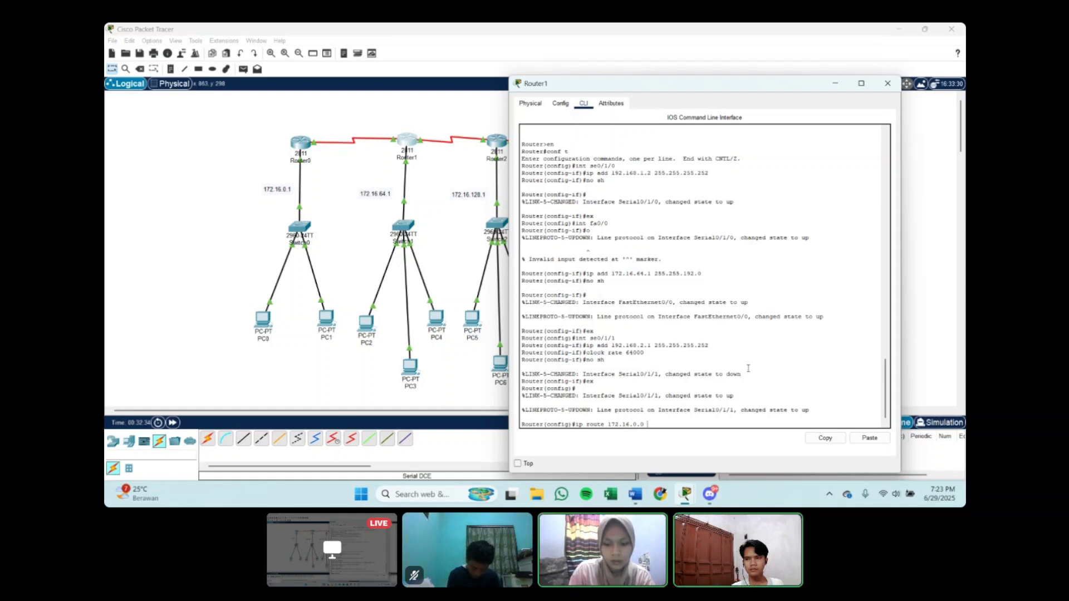
text( 255.255)
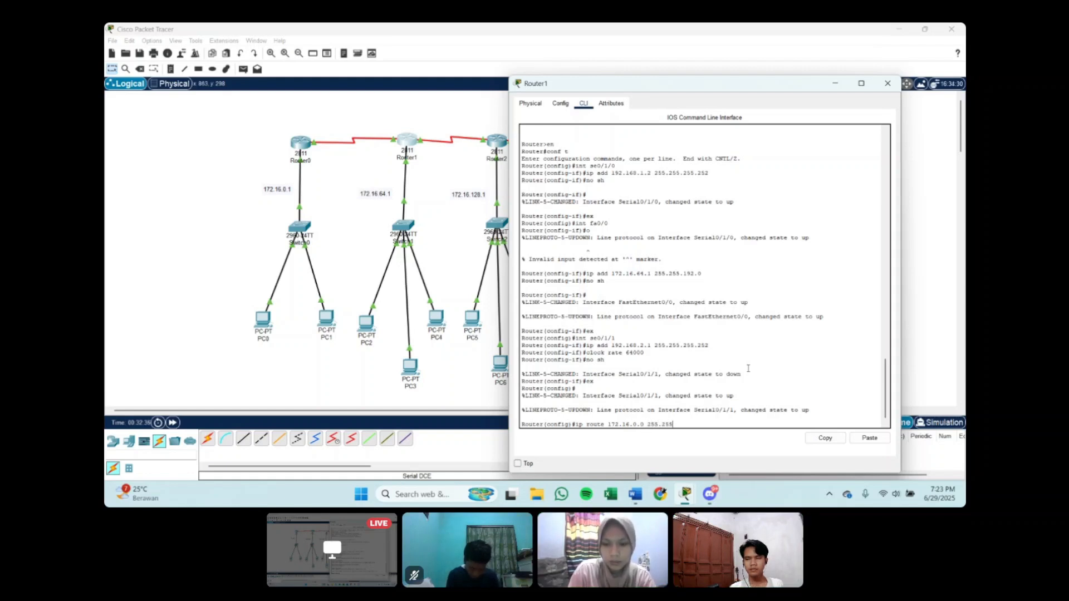
text(.192.0 19)
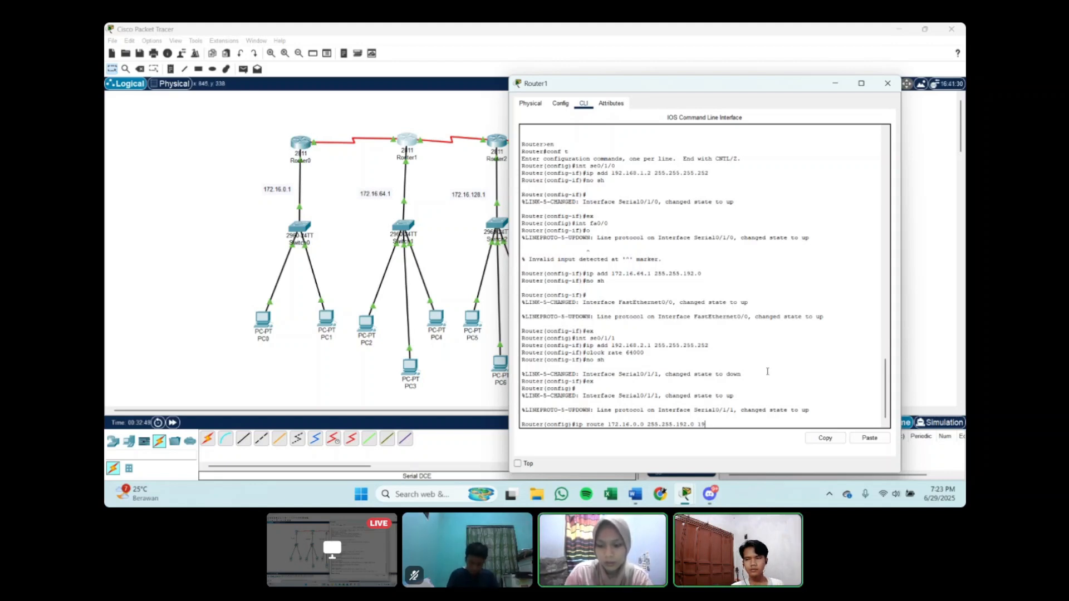
text(2.168.1.)
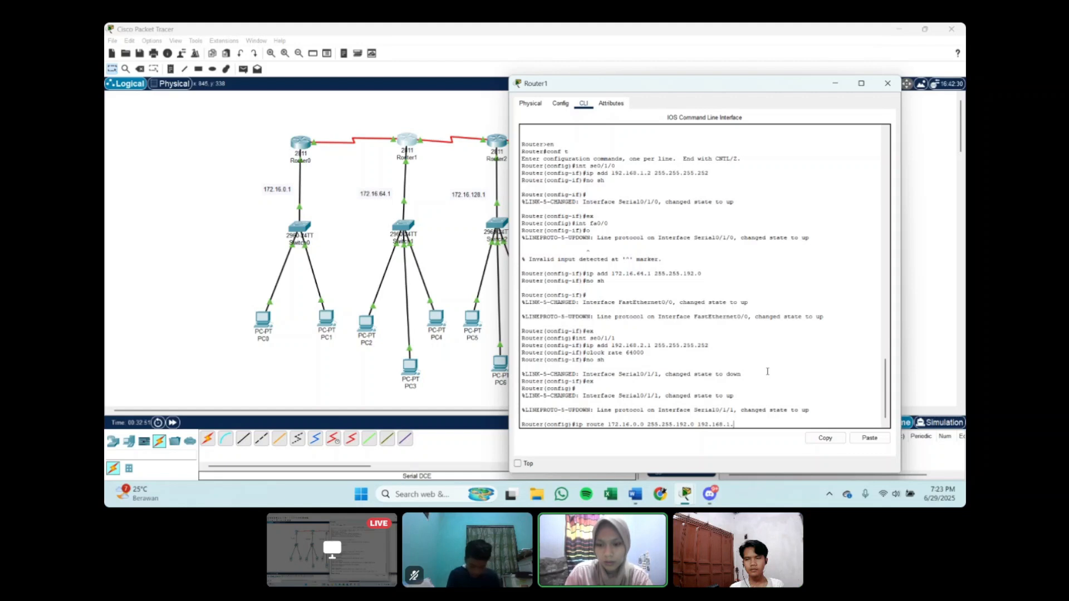
text(1)
key(Return)
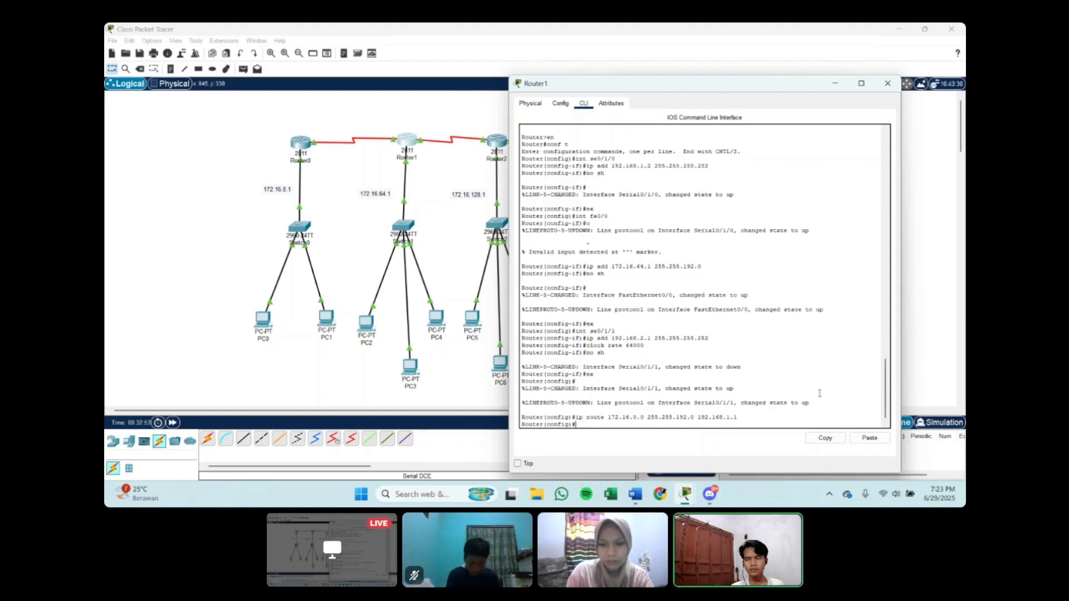
Step: Add a static route on Router1 to 172.16.128.0 with mask 255.255.192.0 through next hop 192.168.2.2
text(ip )
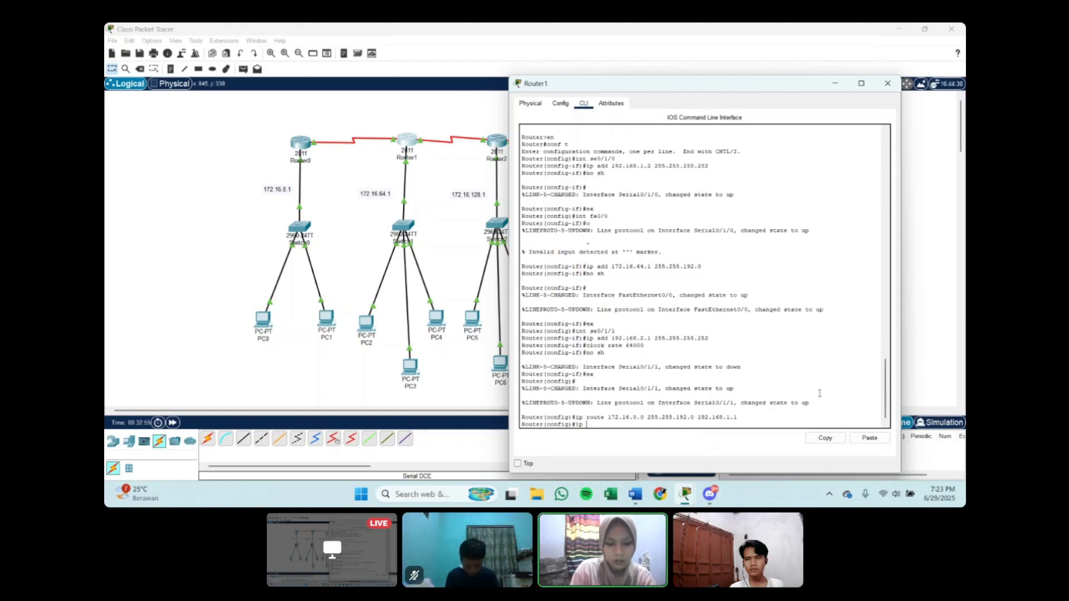
text(route 1)
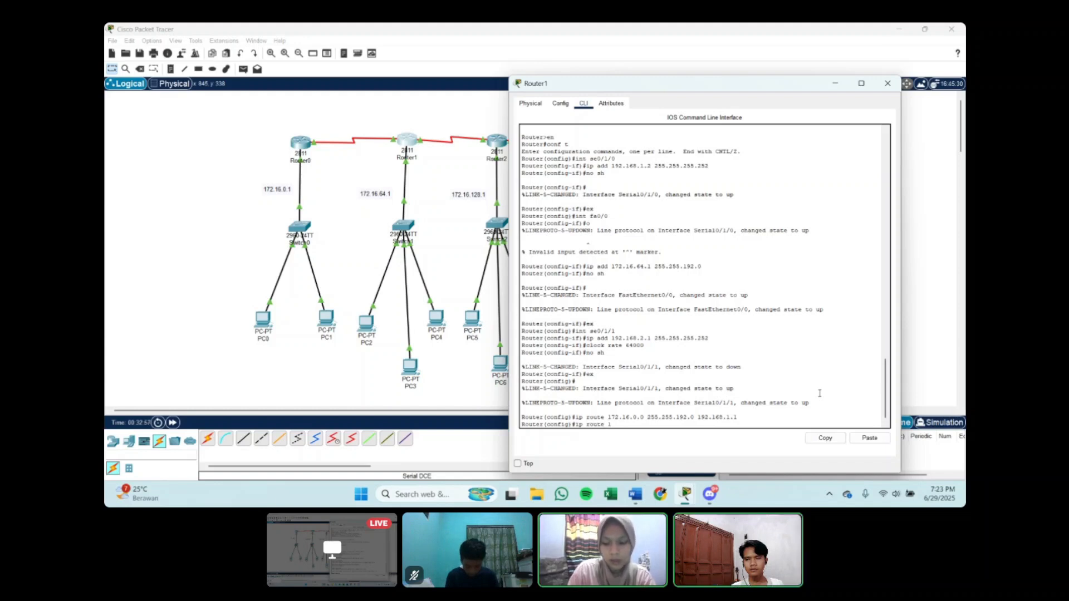
text(7)
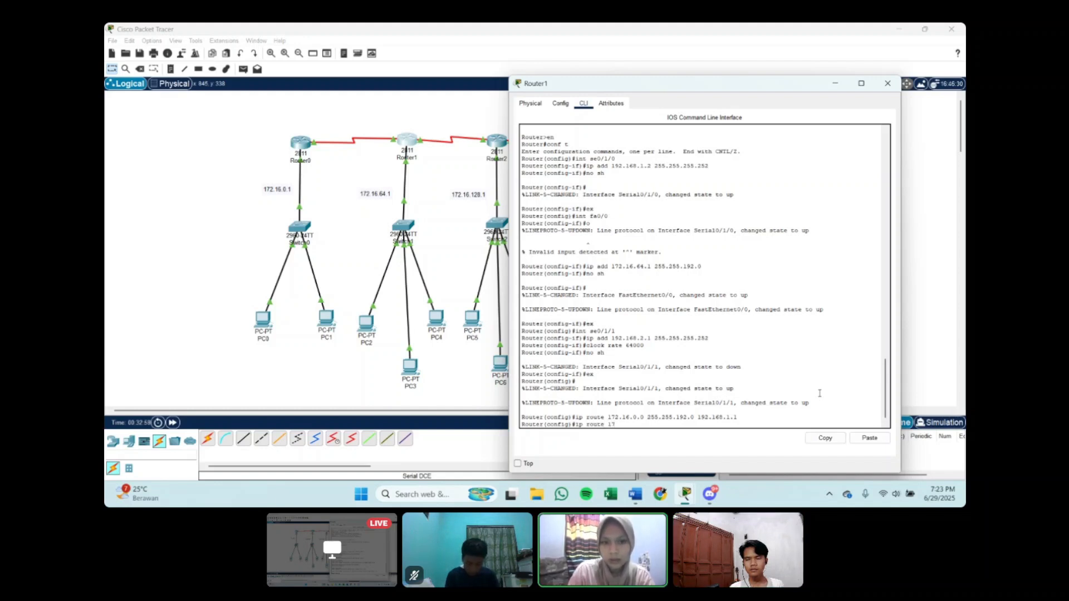
text(2.)
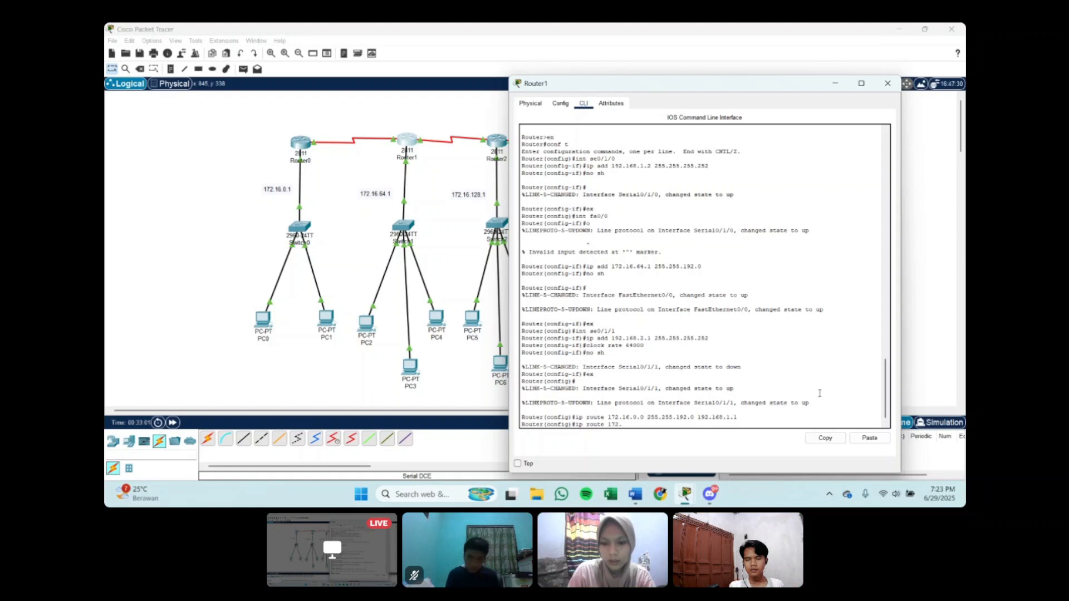
text(128.0)
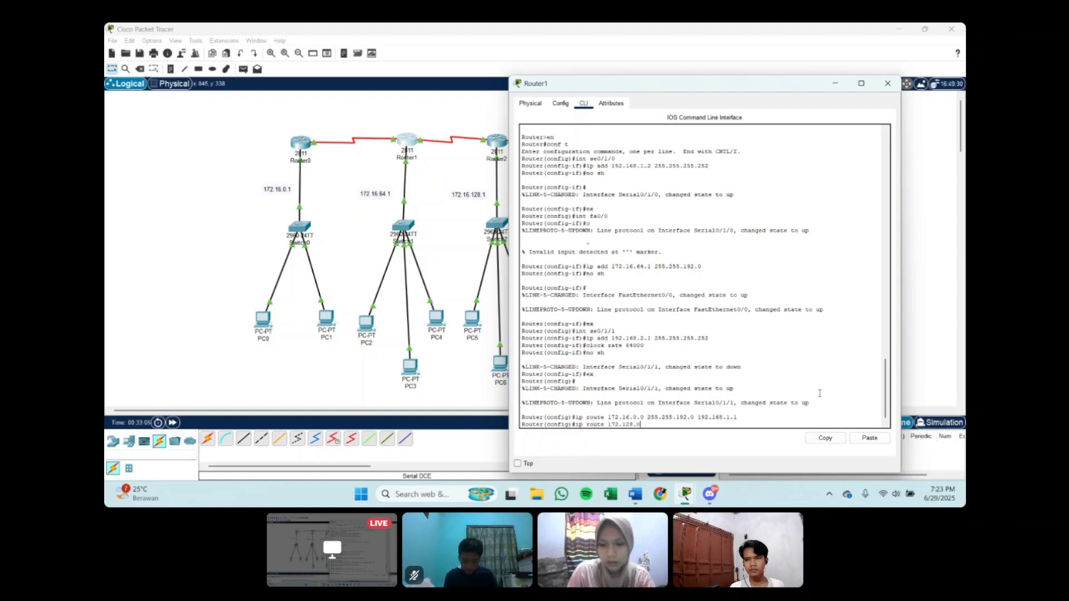
key(BackSpace)
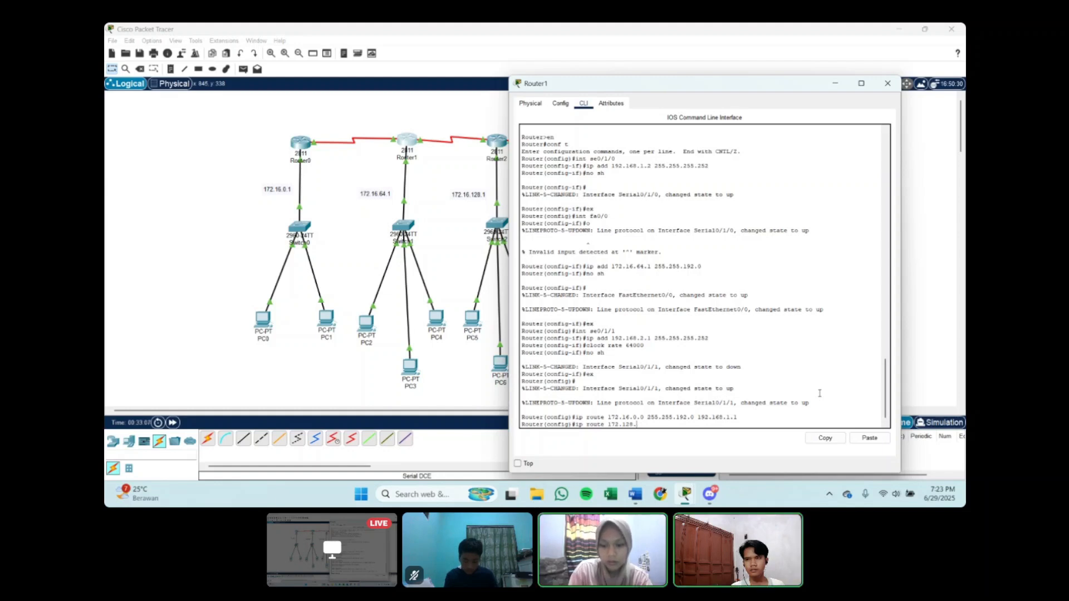
key(BackSpace)
key(BackSpace)
key(BackSpace)
text(6.)
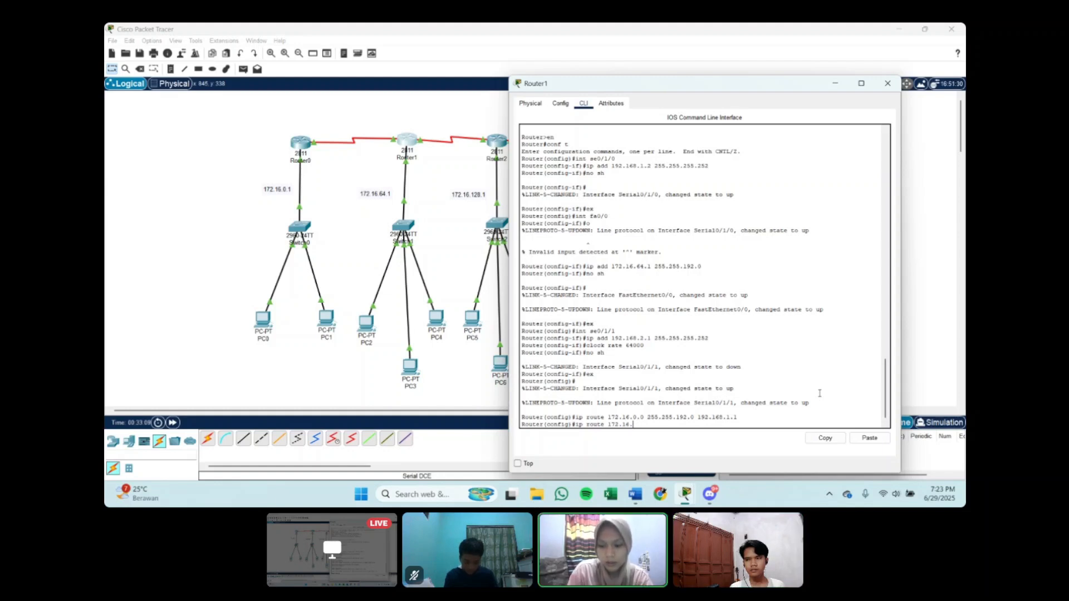
text(128.0)
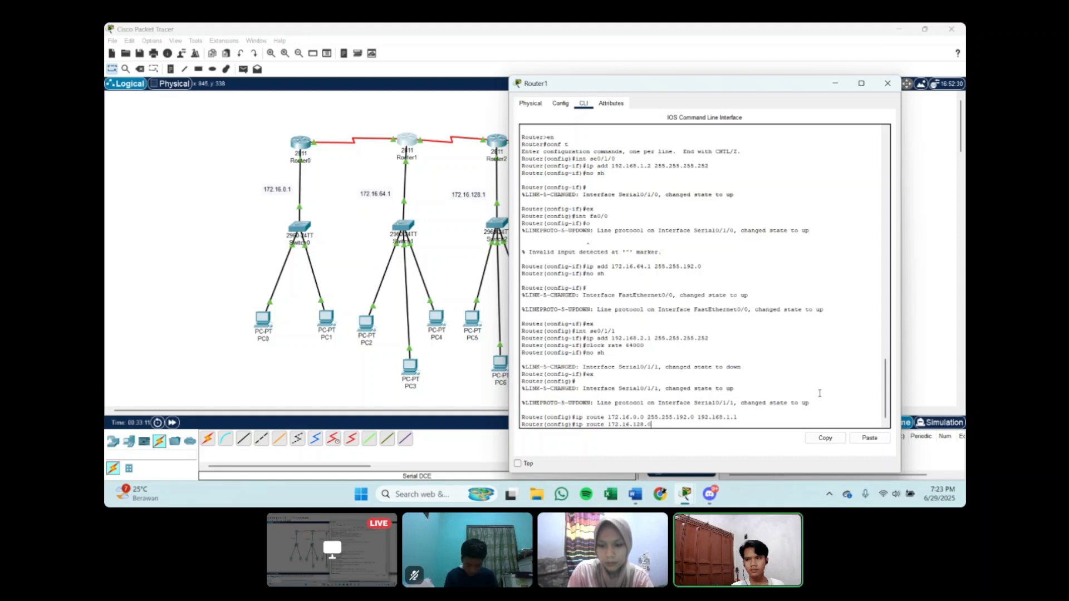
text( 255.25)
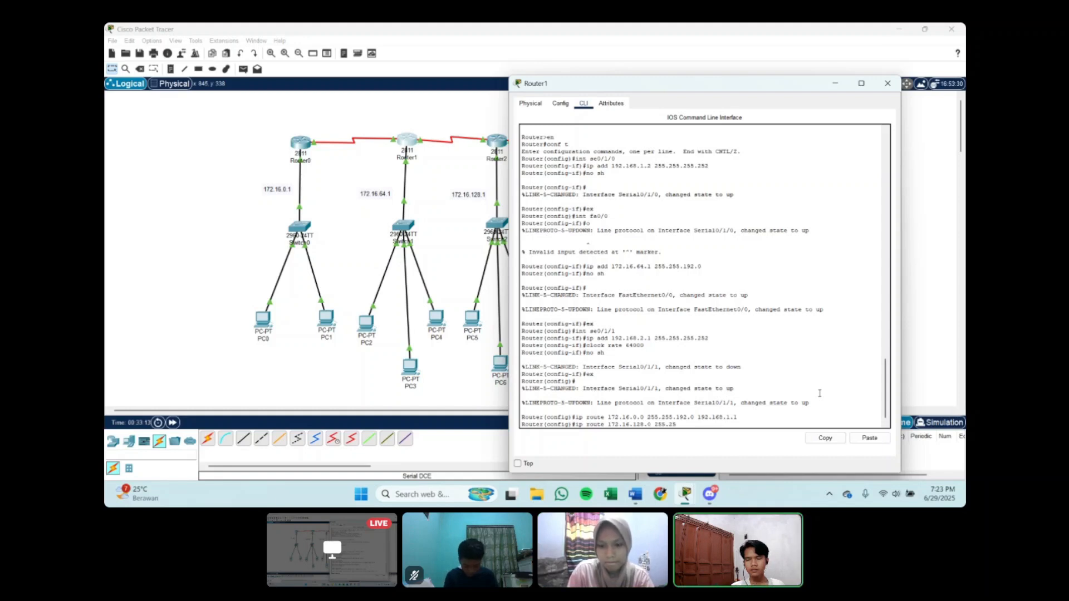
text(5.192.)
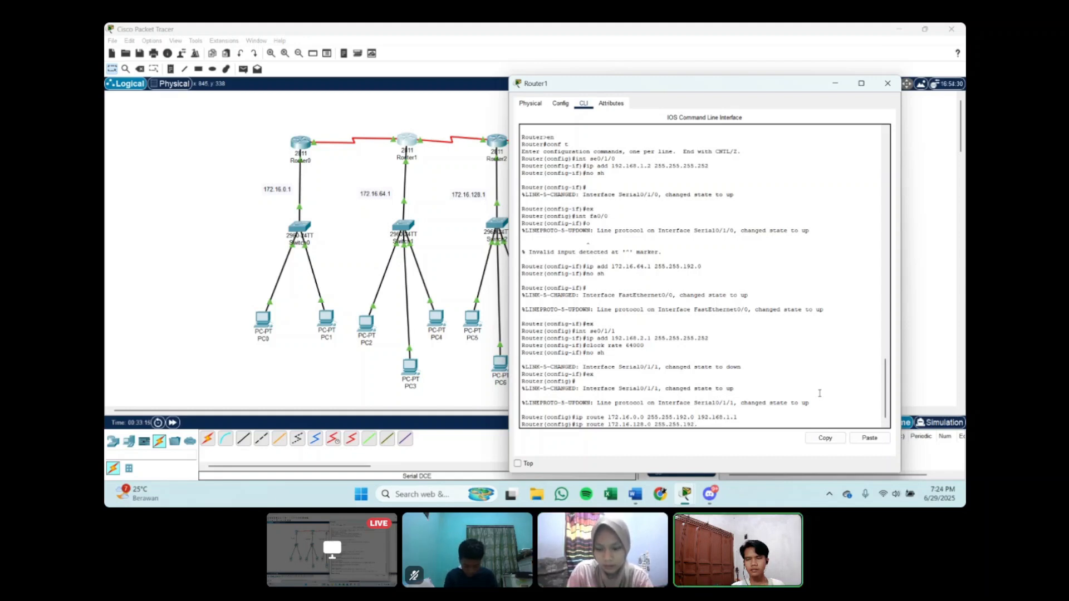
text(0 192)
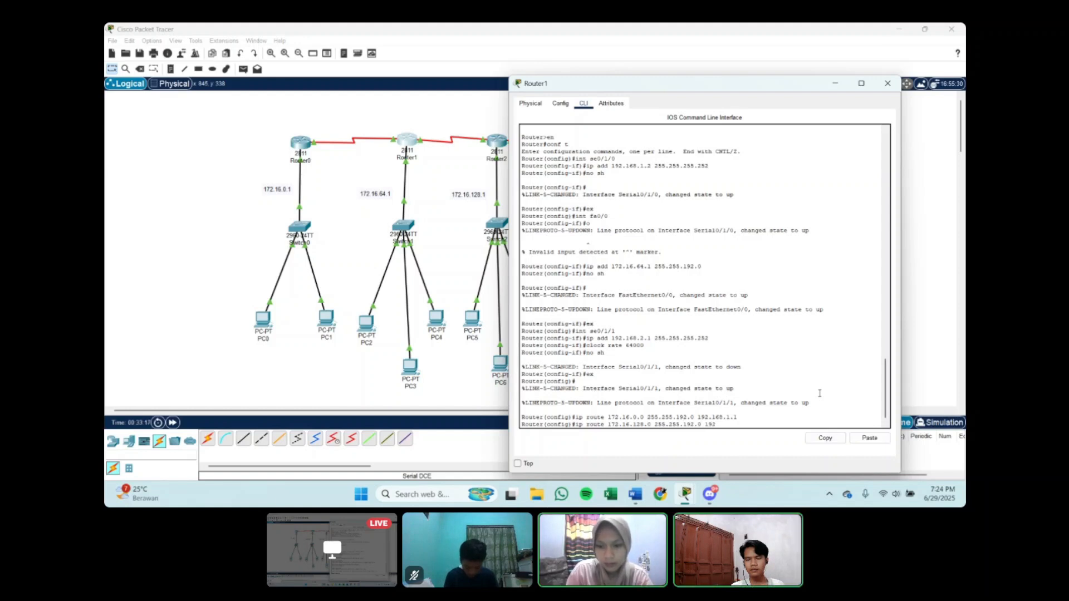
text(.168)
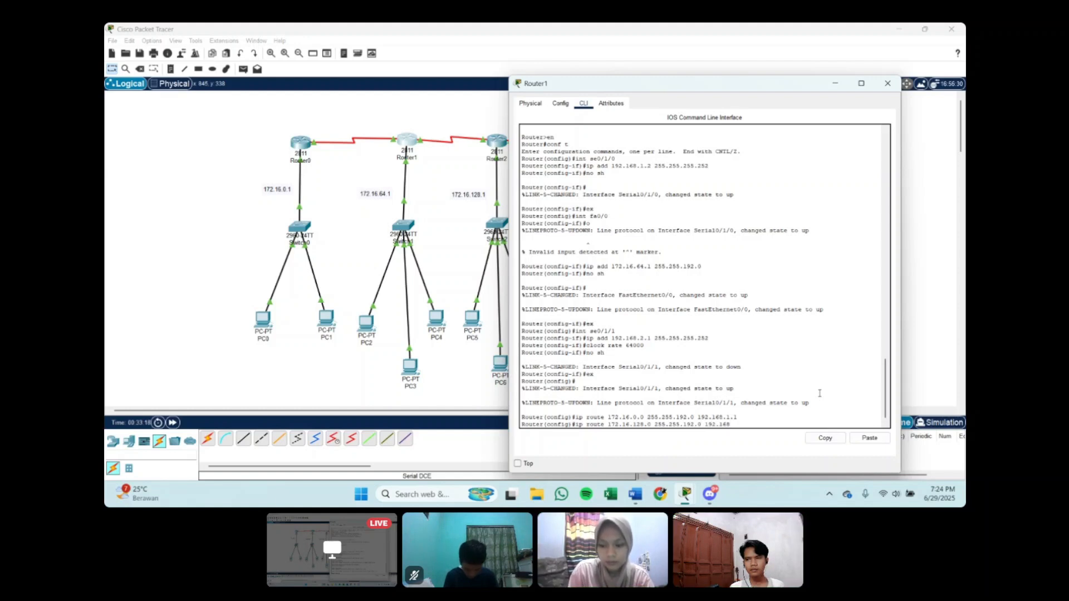
text(.)
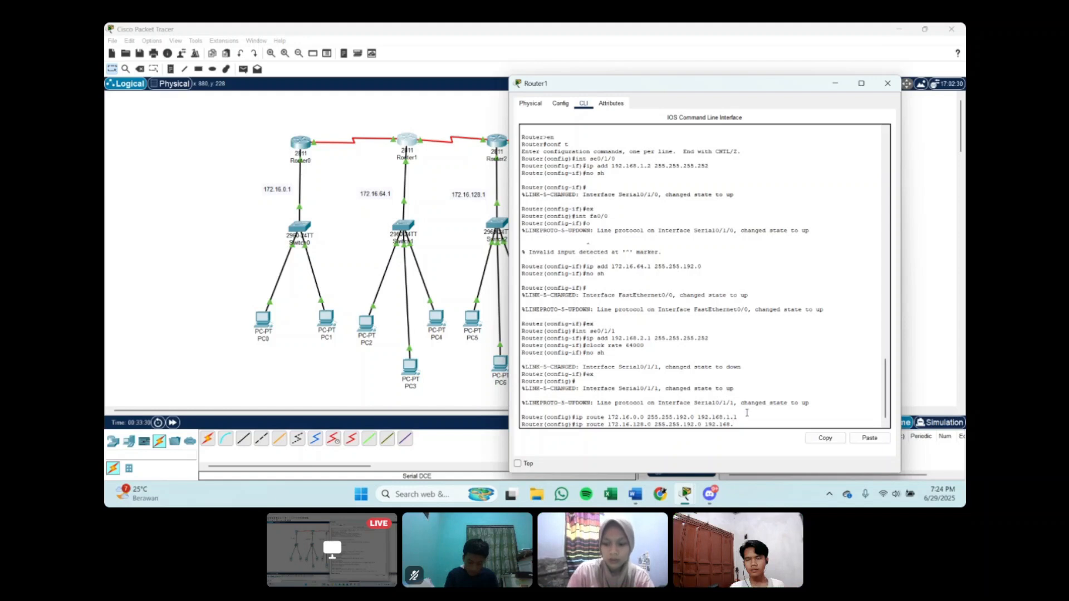
text(2.2)
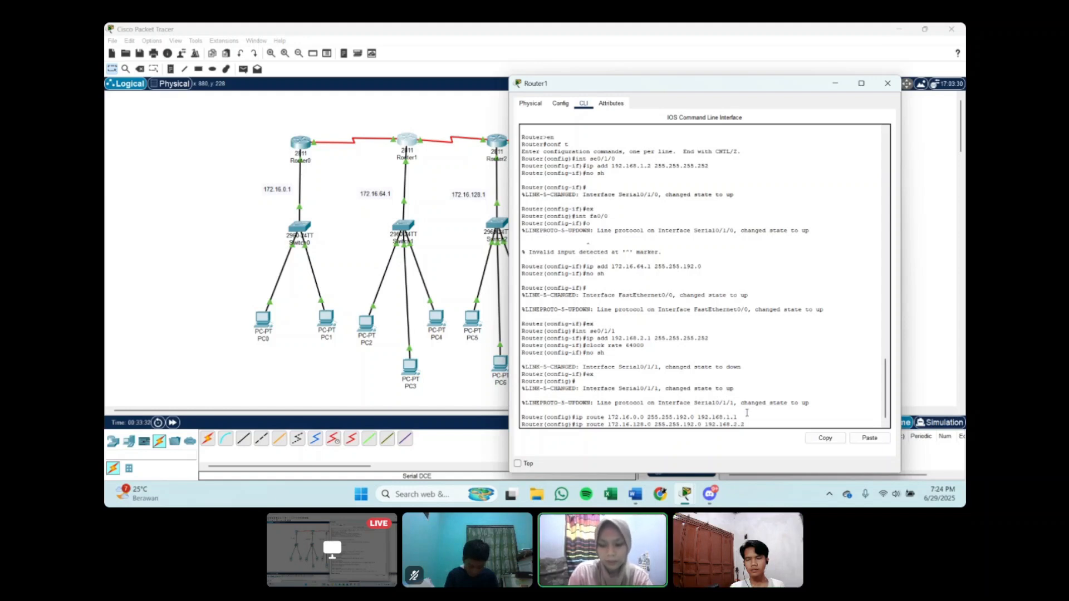
key(Return)
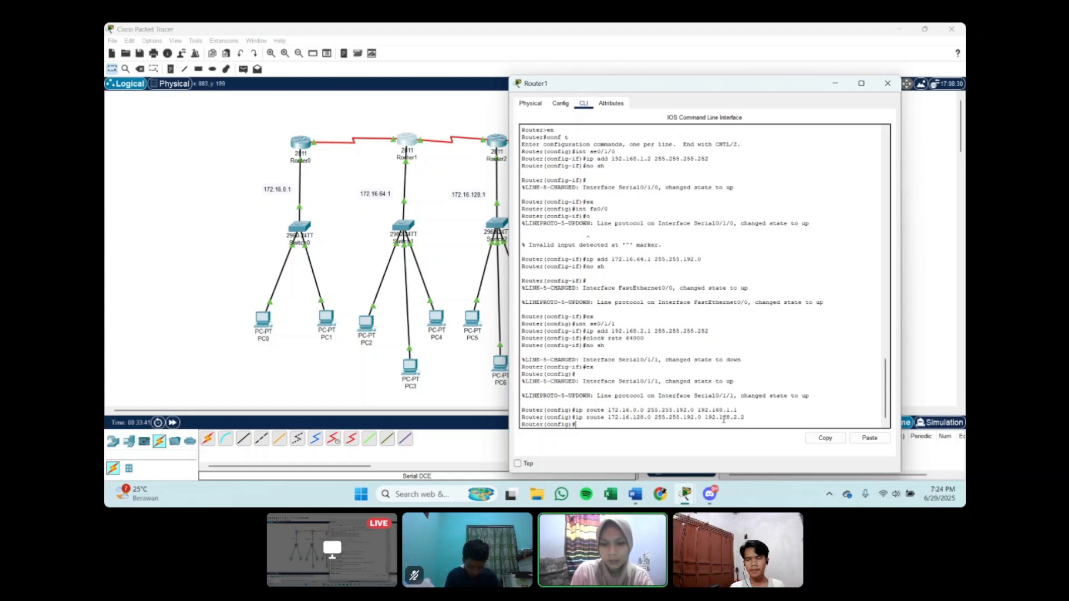
Step: Add a static route on Router1 to 172.16.192.0 with mask 255.255.192.0 through next hop 192.168.2.2
text(ip r)
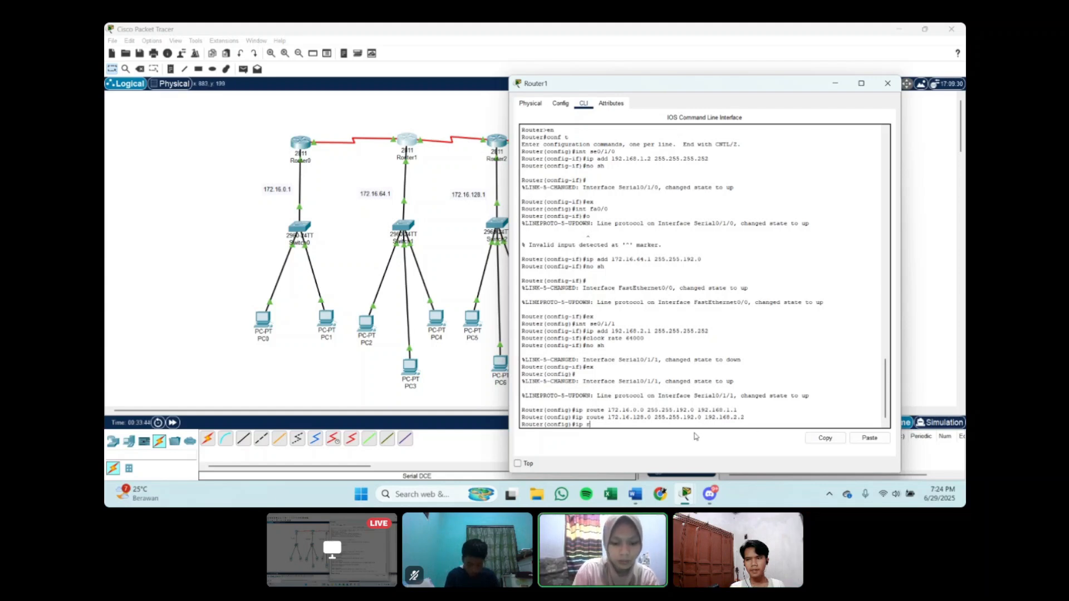
text(oute 172.16.)
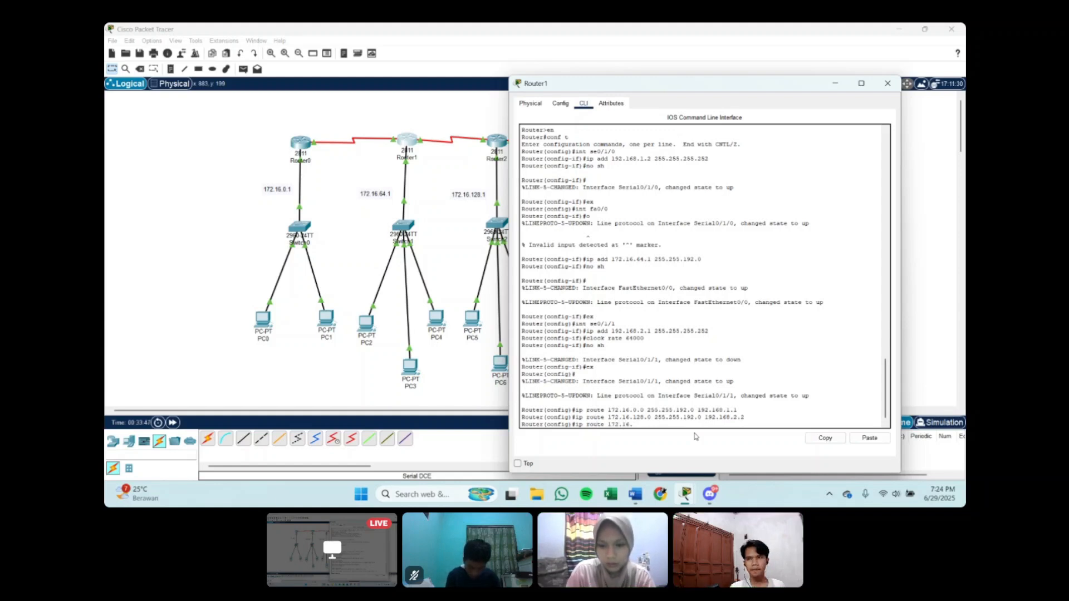
text(192.0 255.25)
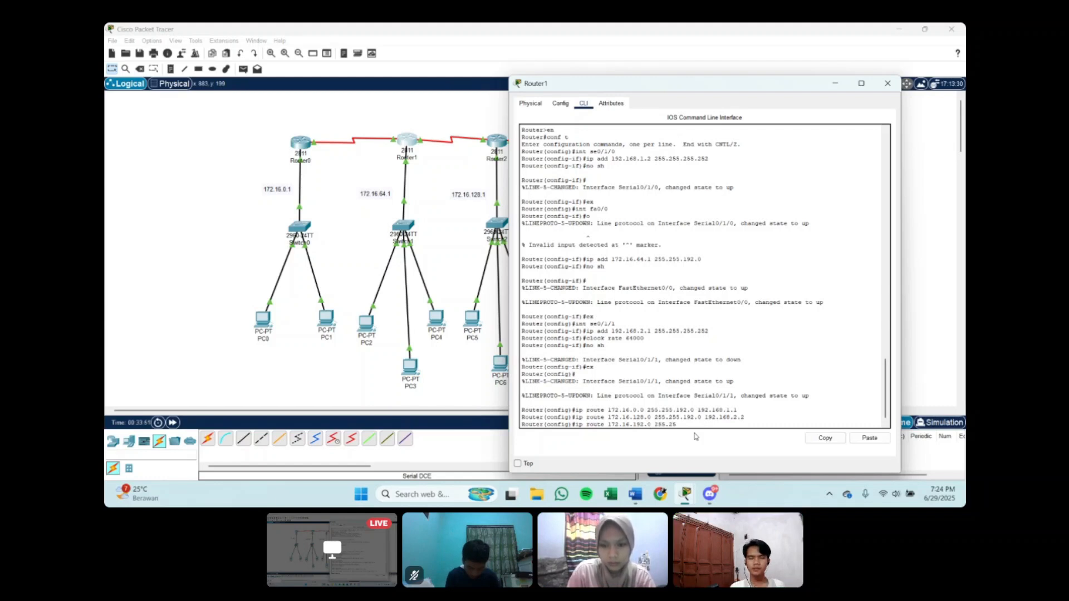
text(5.192.0 192.)
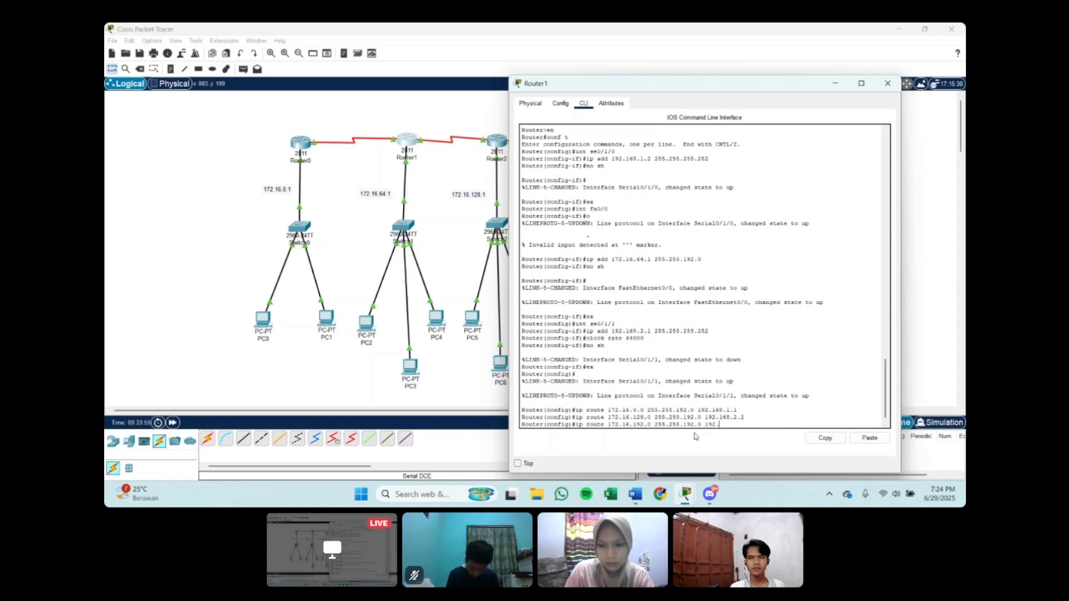
text(168.2)
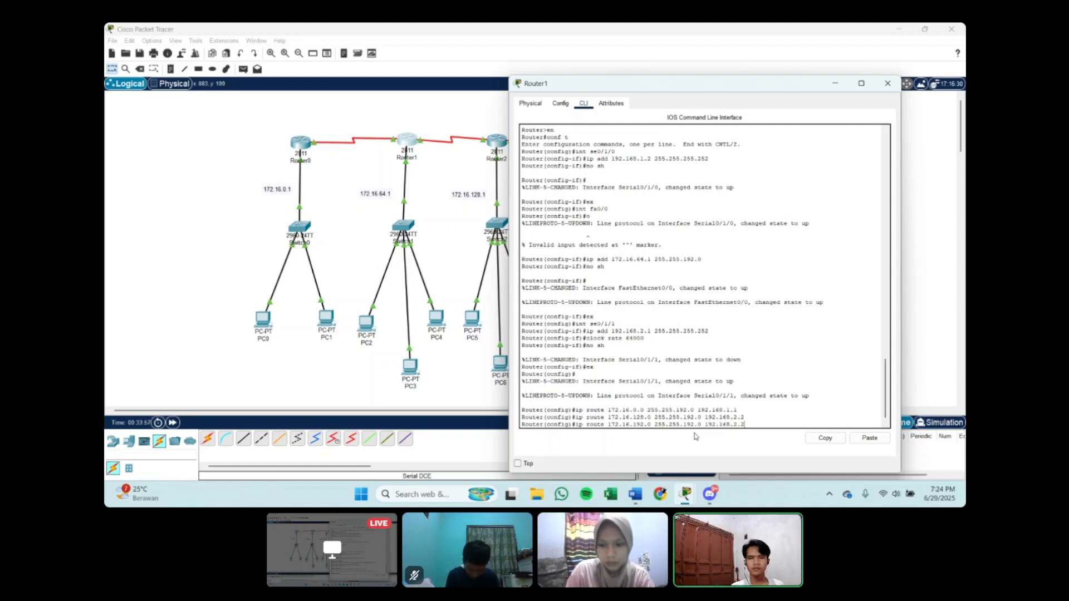
text(.2)
key(Return)
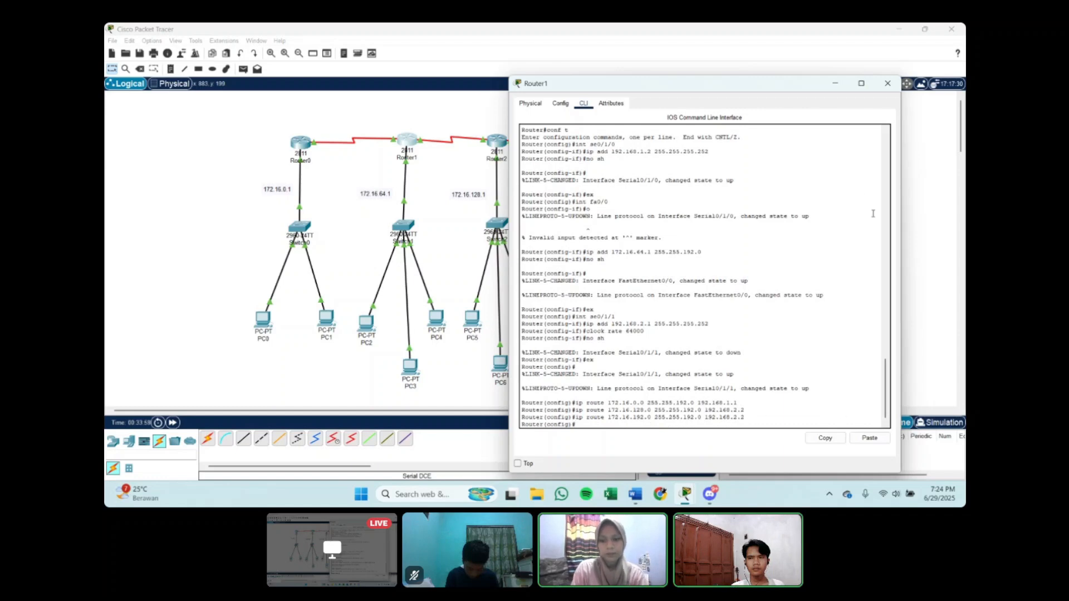
Step: Minimise Router1's window and bring up Router2's command line at a fresh configuration prompt
click(836, 84)
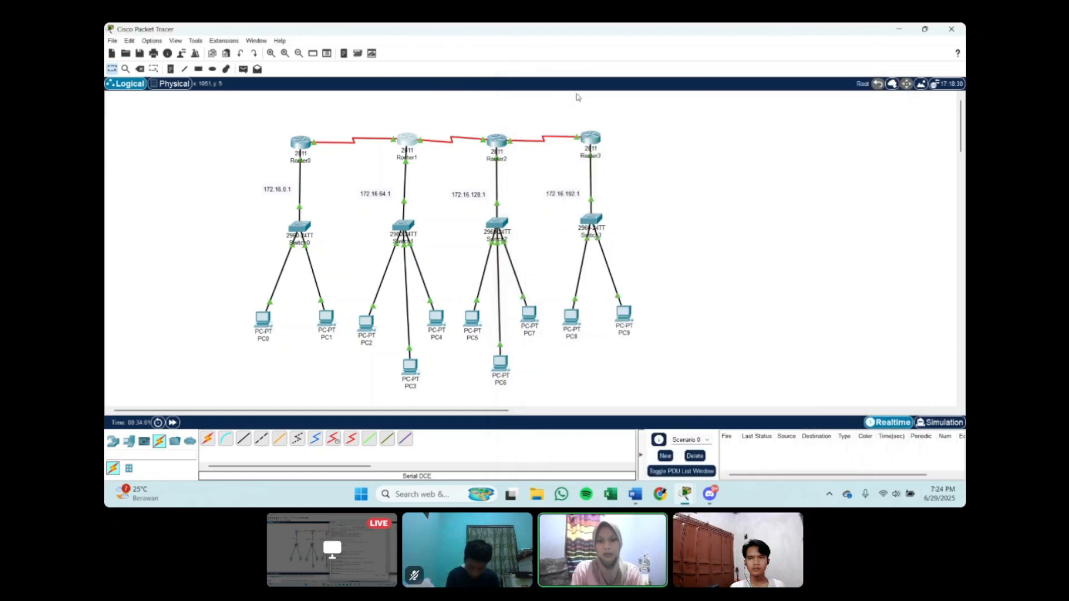
click(497, 139)
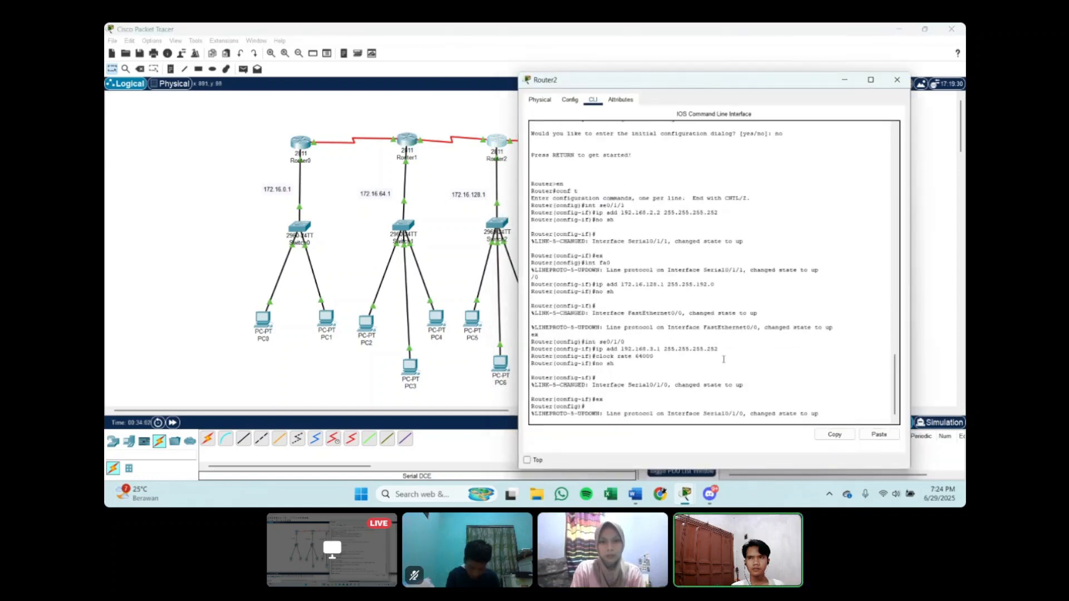
key(Return)
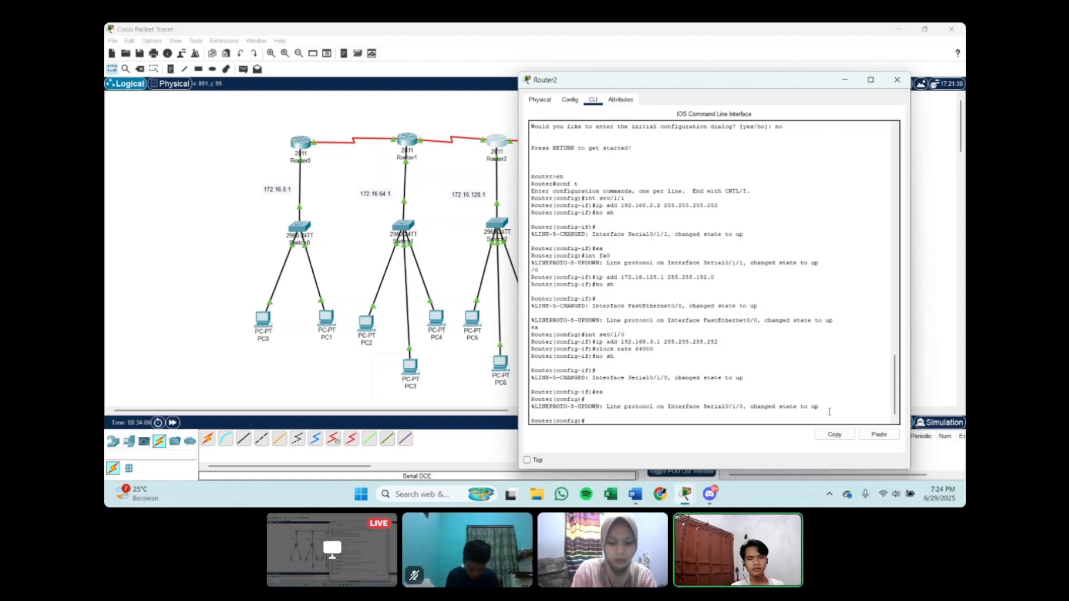
Step: Add a static route on Router2 to 172.16.0.0 with mask 255.255.192.0 through next hop 192.168.2.1
text(ip route 172.)
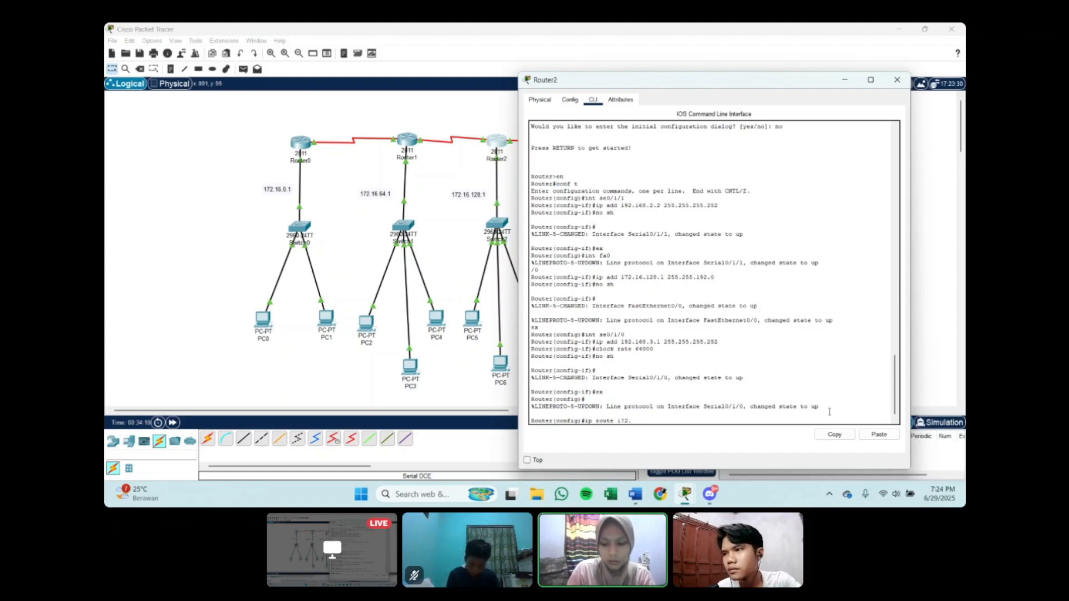
text(16.)
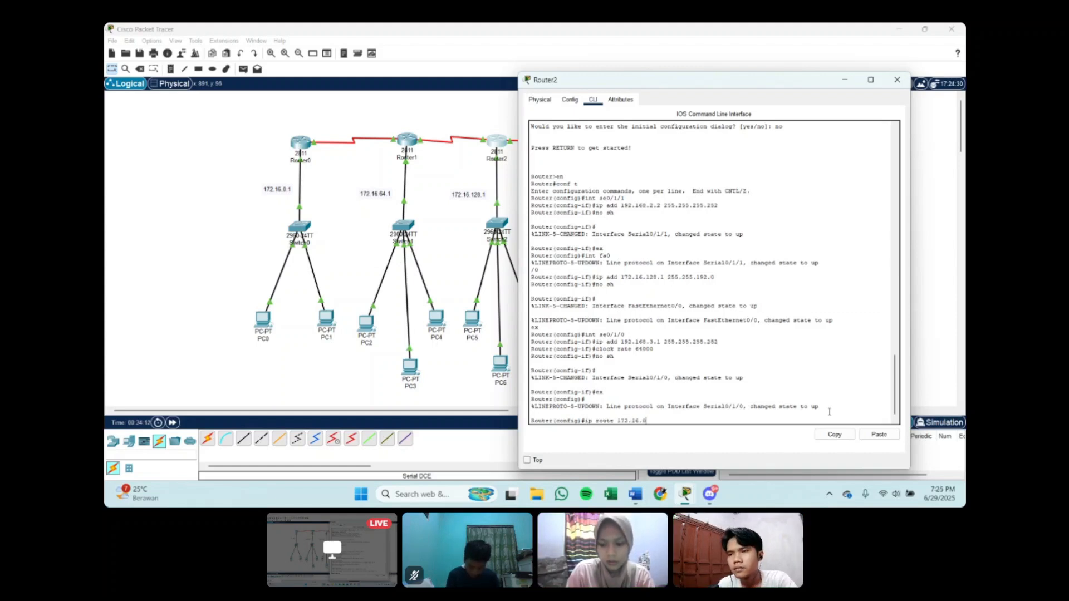
text(0.0 255.)
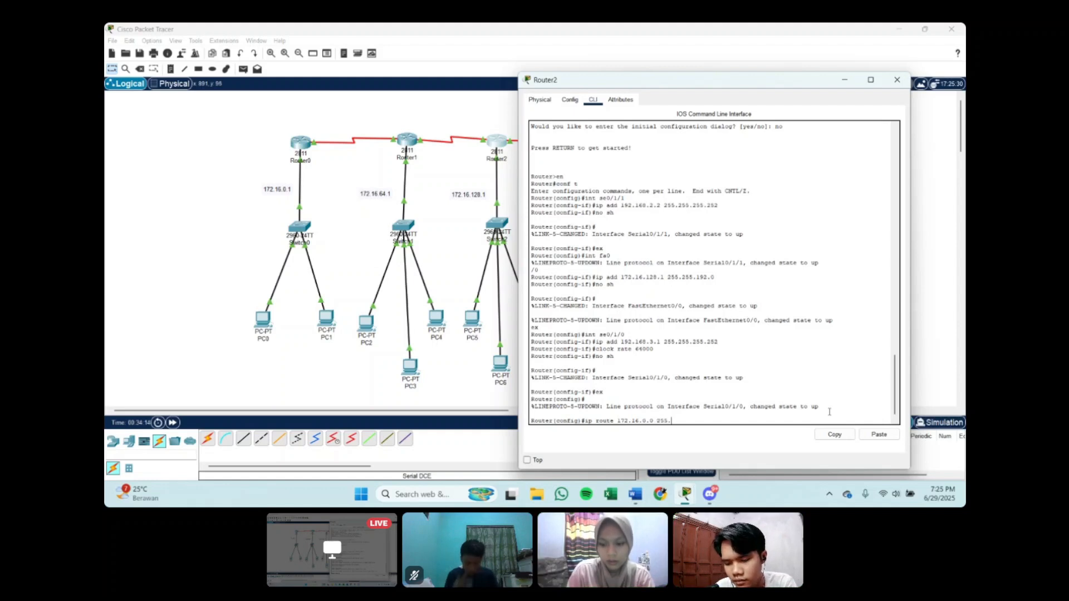
text(255.)
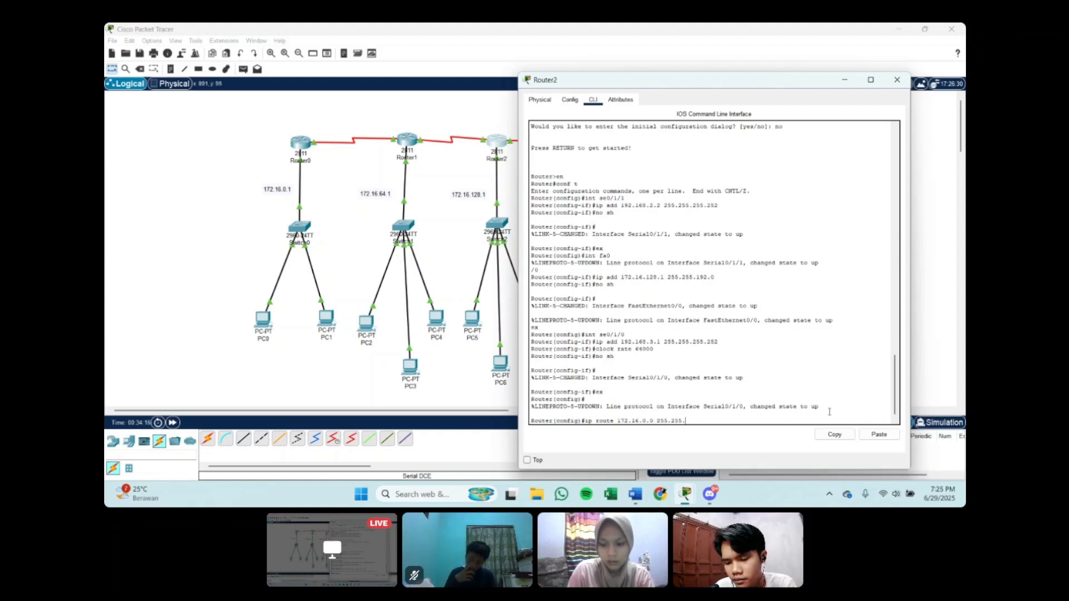
text(192.0)
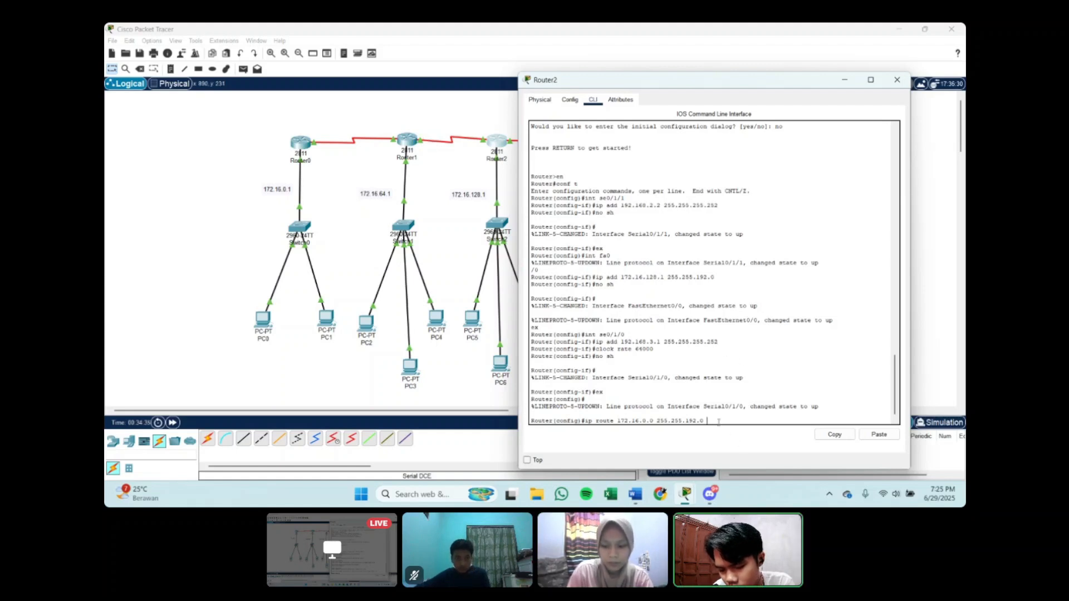
text(192)
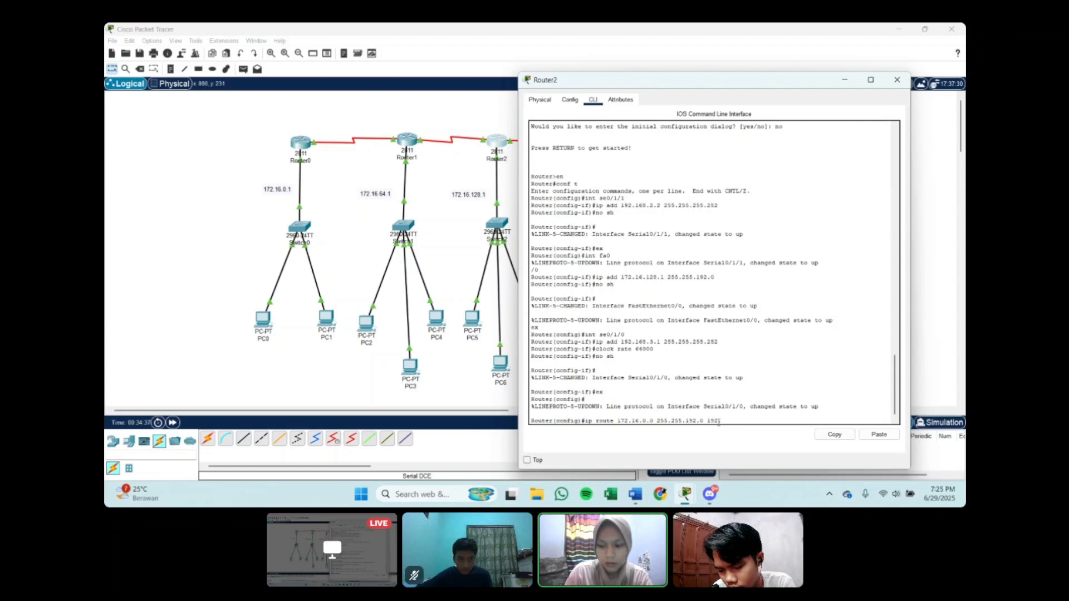
text(.168.2.1)
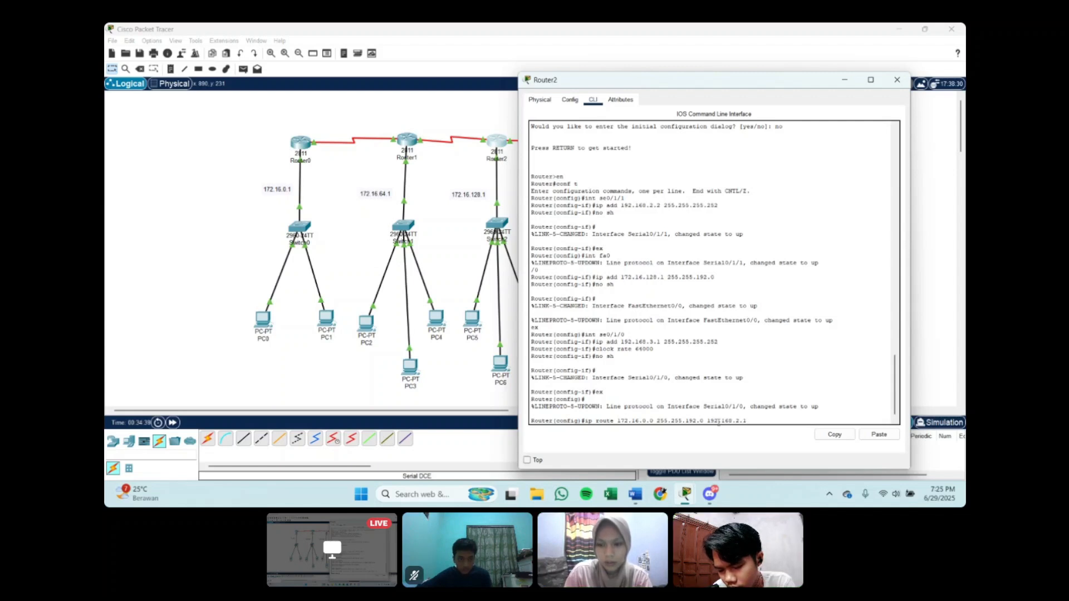
key(Return)
Step: Add a static route on Router2 to 172.16.64.0 with mask 255.255.192.0 through next hop 192.168.2.1
text(ig)#i)
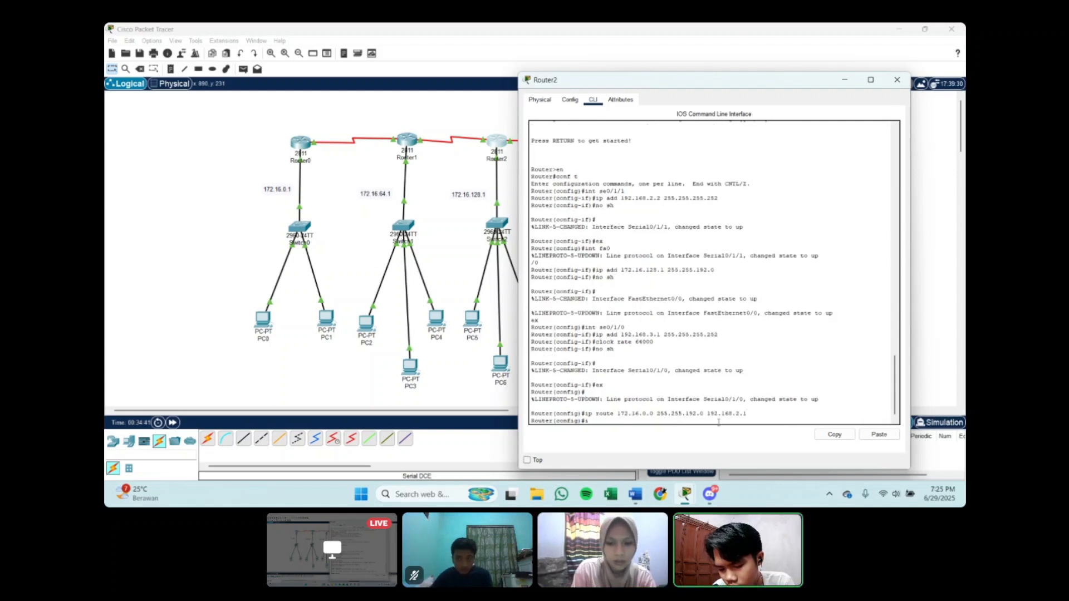
text(p route)
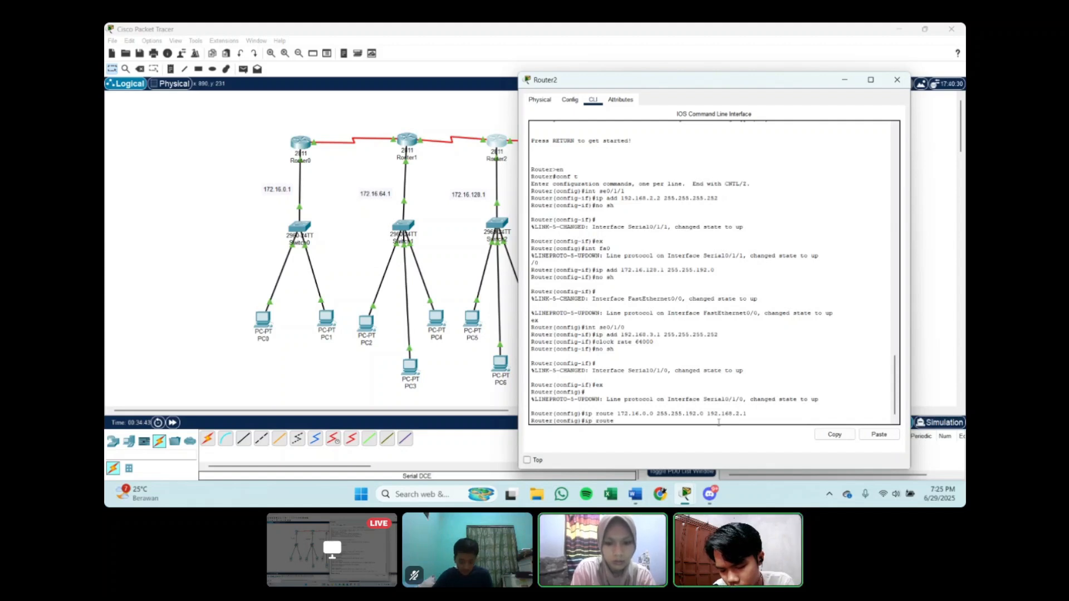
text( 1)
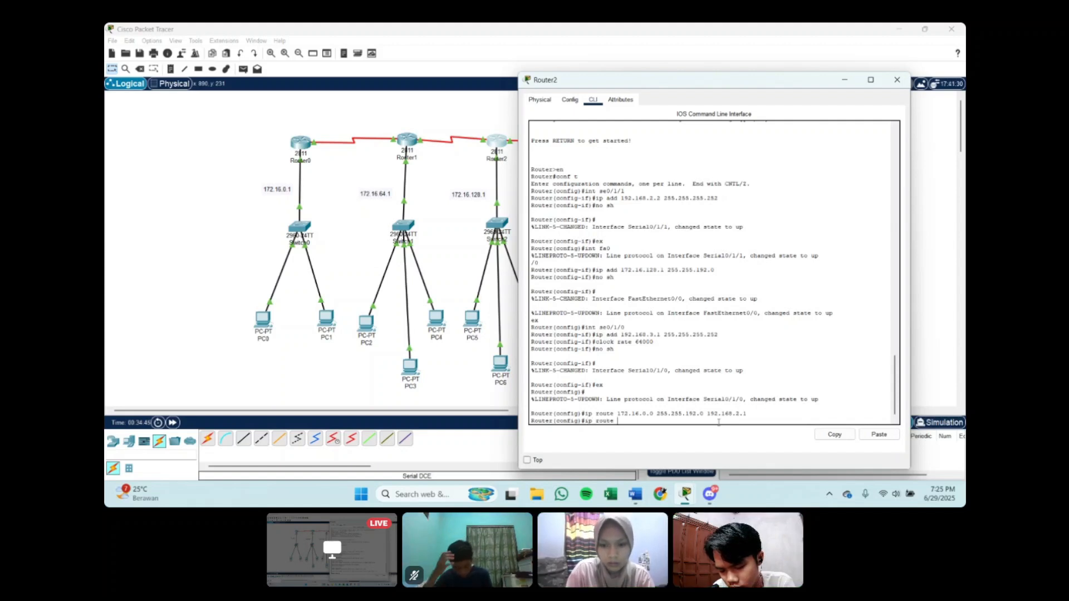
text(72.16.)
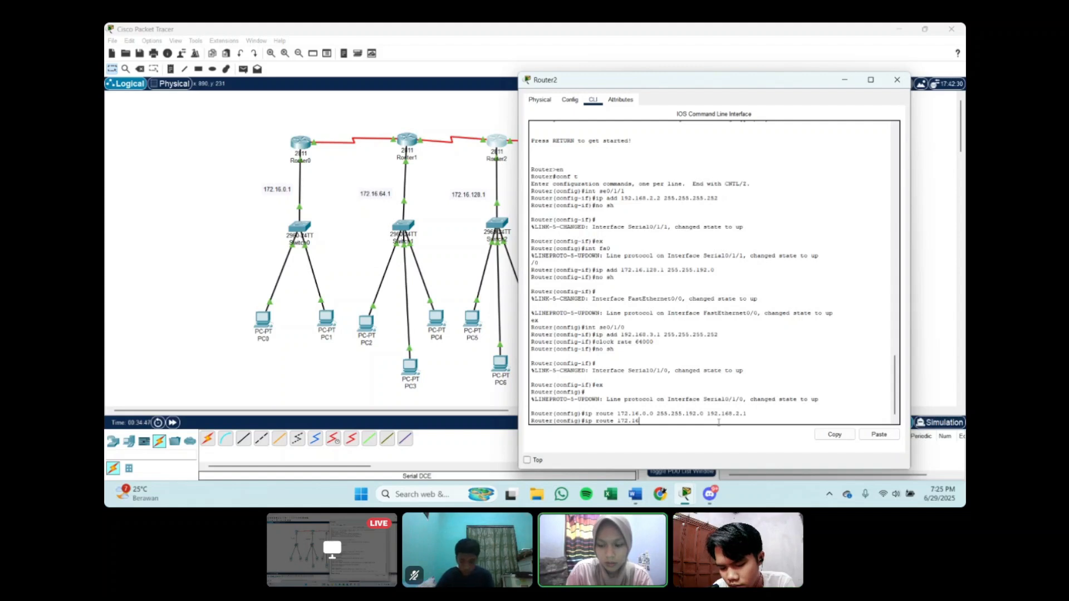
text(64.)
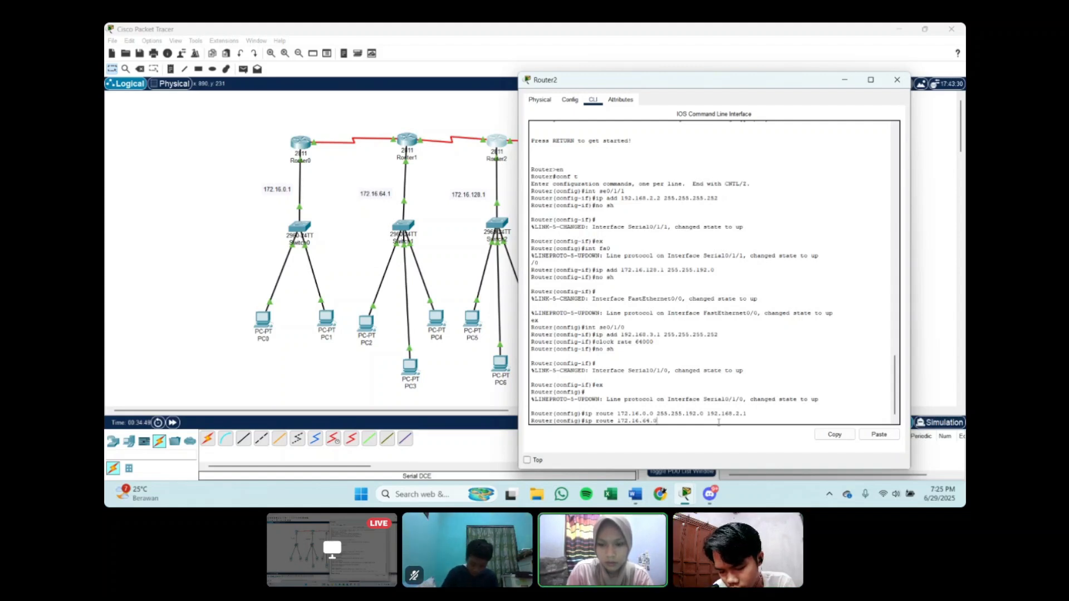
text(0 255.255.192.0)
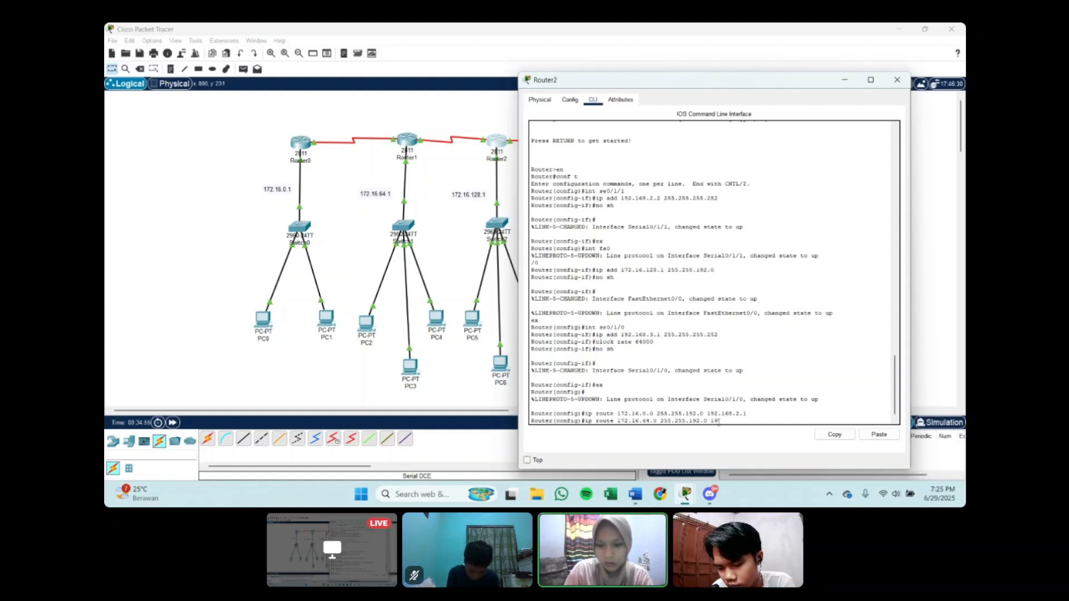
text(192.168.2)
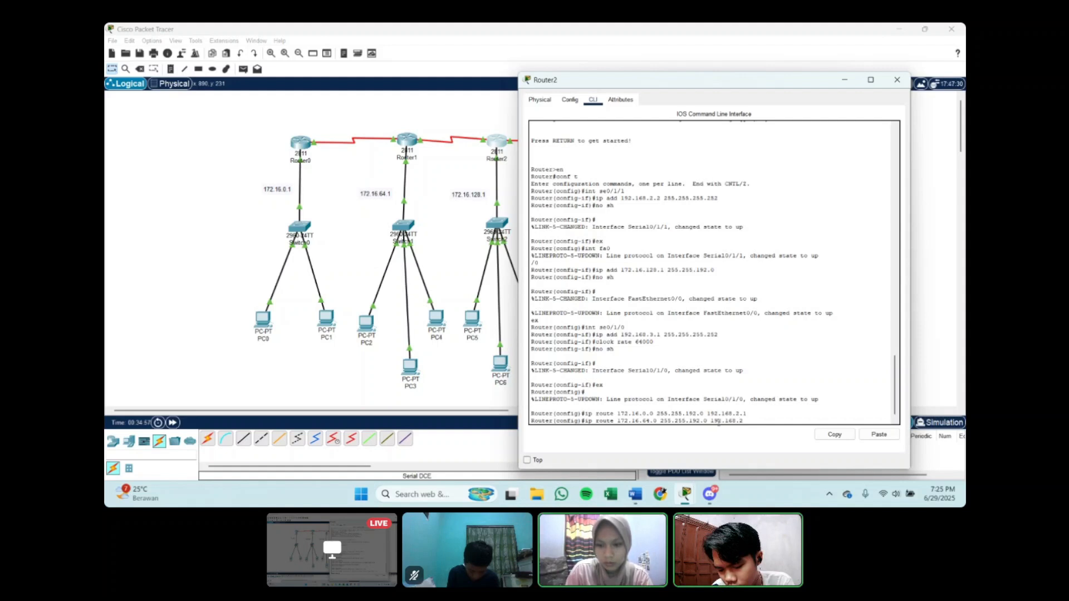
text(.1)
key(Return)
Step: Add a static route on Router2 to 172.16.192.0 with mask 255.255.192.0 through next hop 192.168.3.2
text(ip rou)
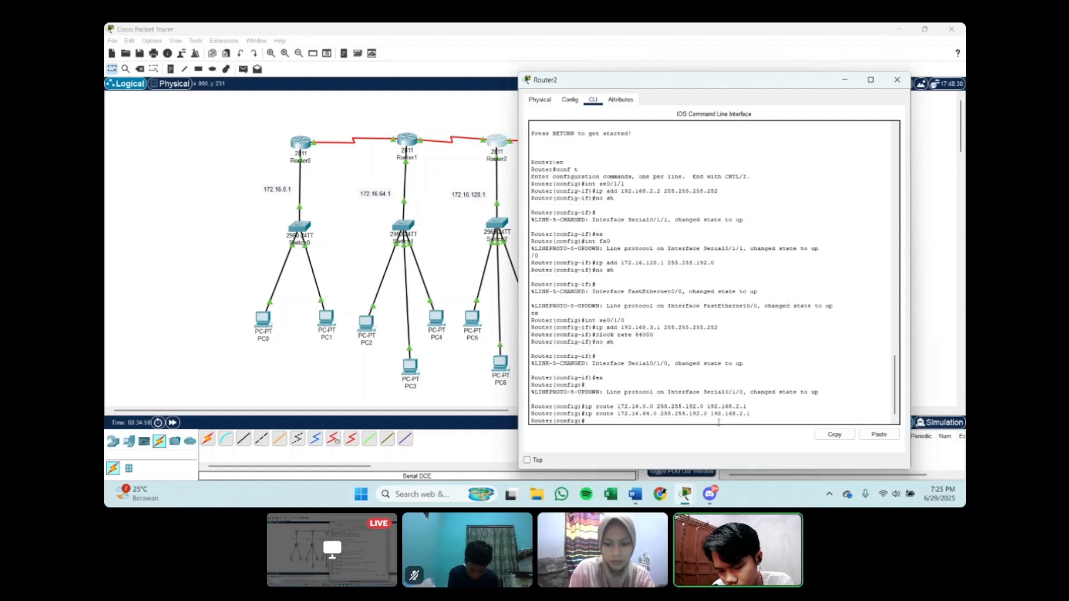
text(te)
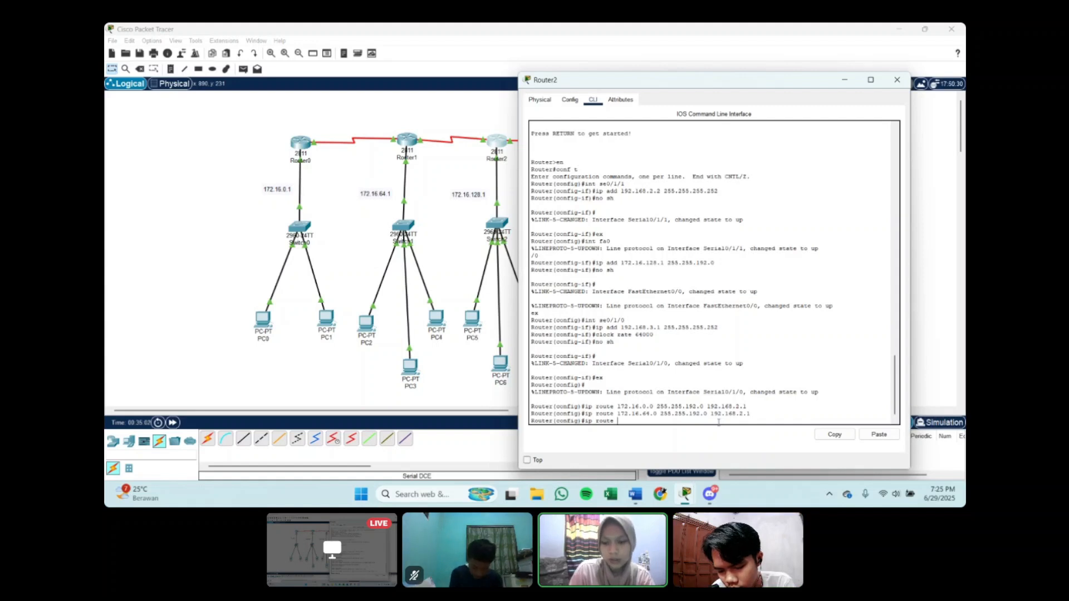
text( 172)
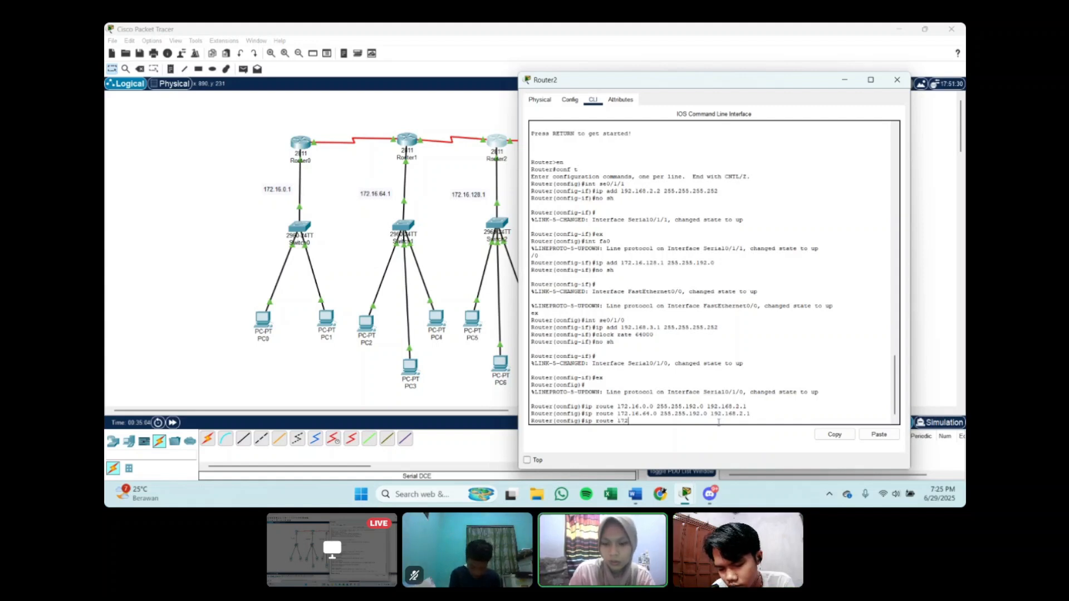
text(.)
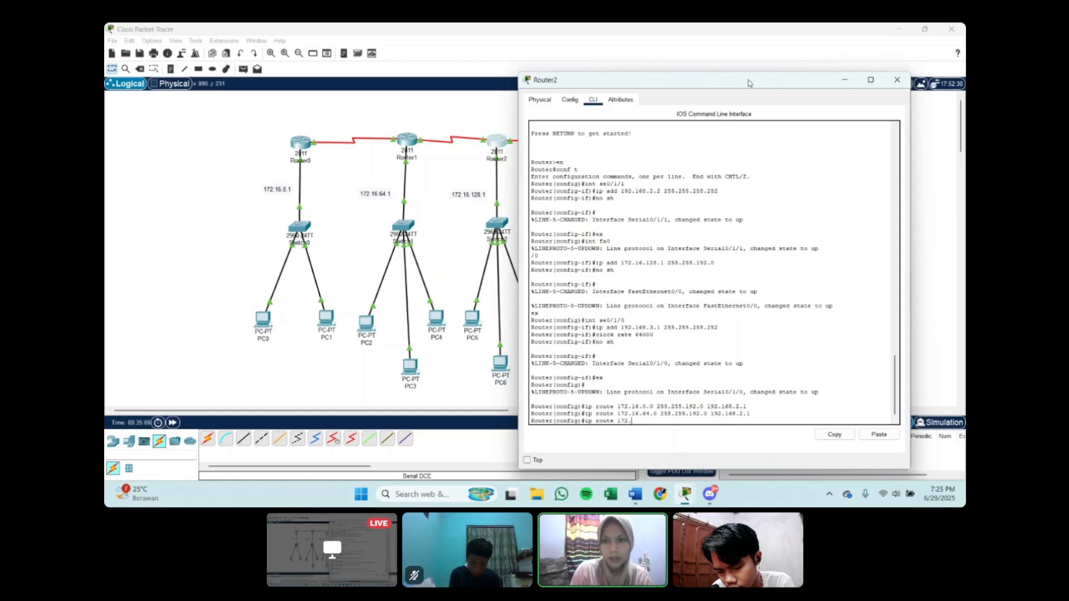
drag(749, 84, 354, 68)
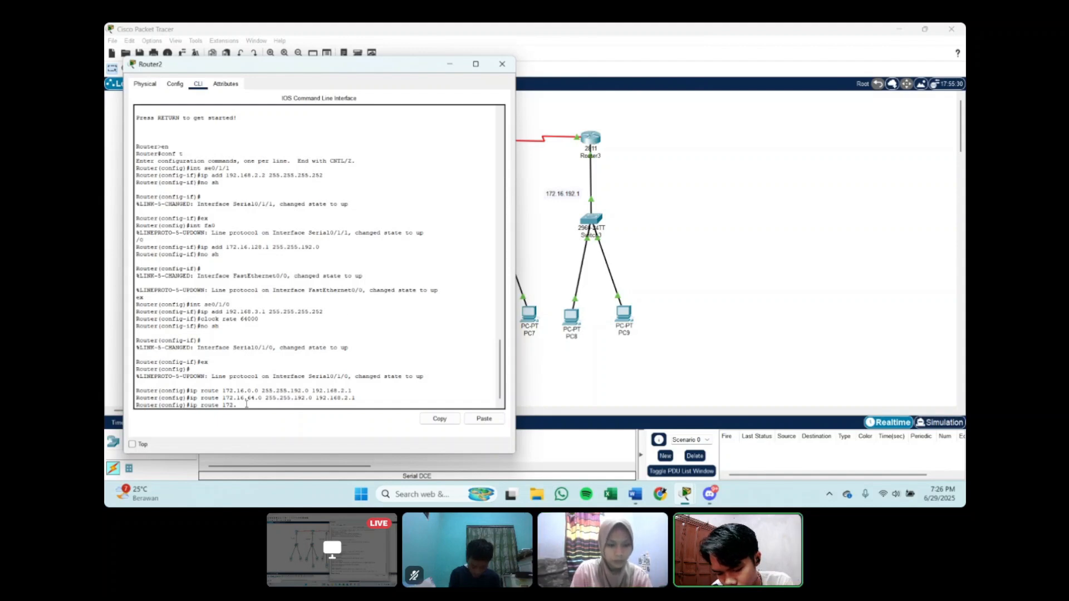
text(.16.)
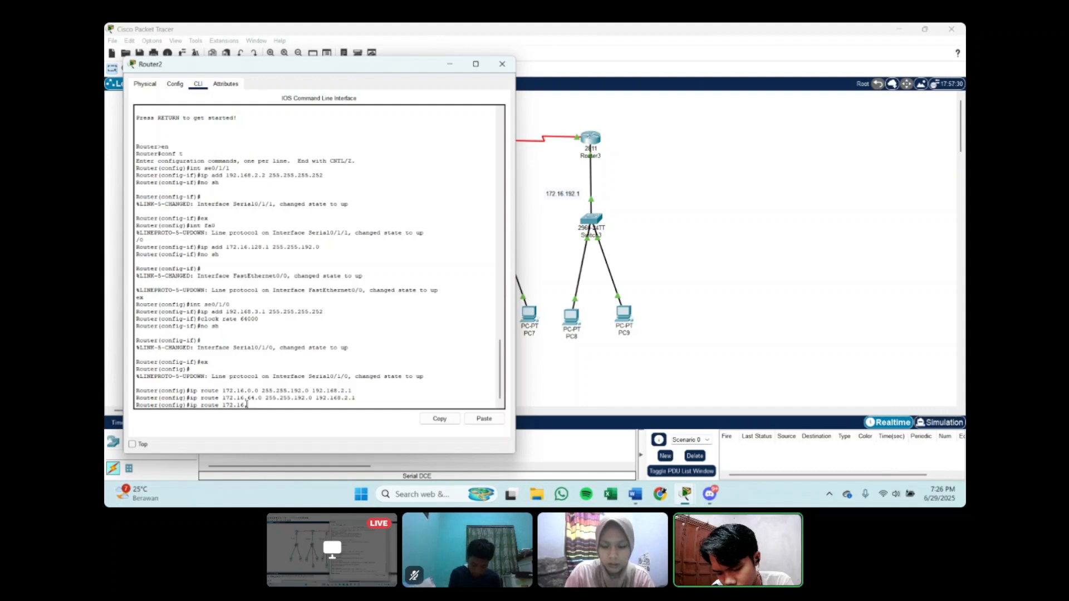
text(192.0)
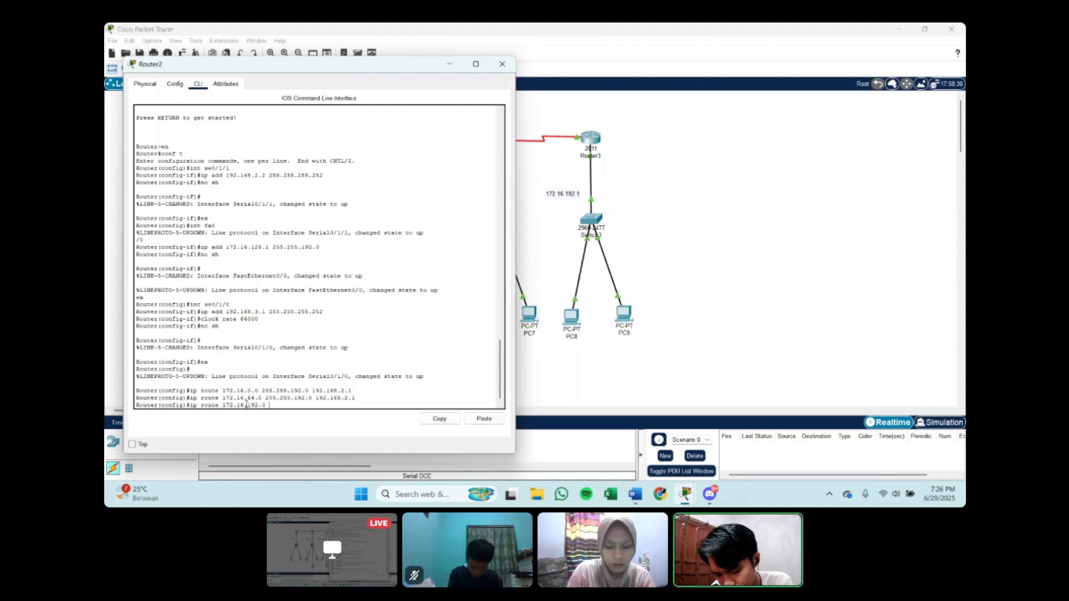
text( 255.255.192.0)
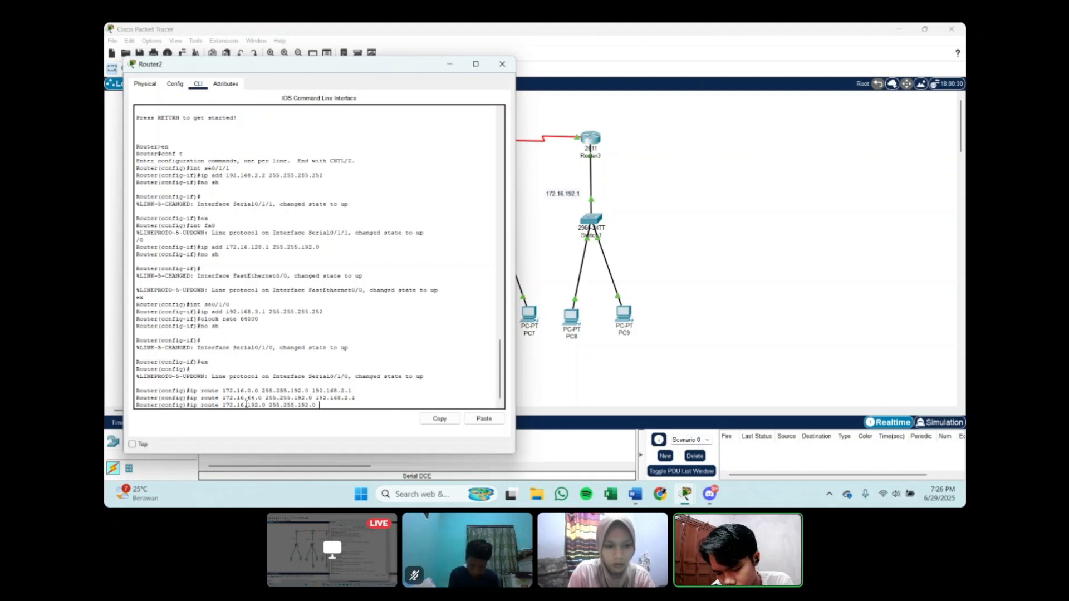
text( 192)
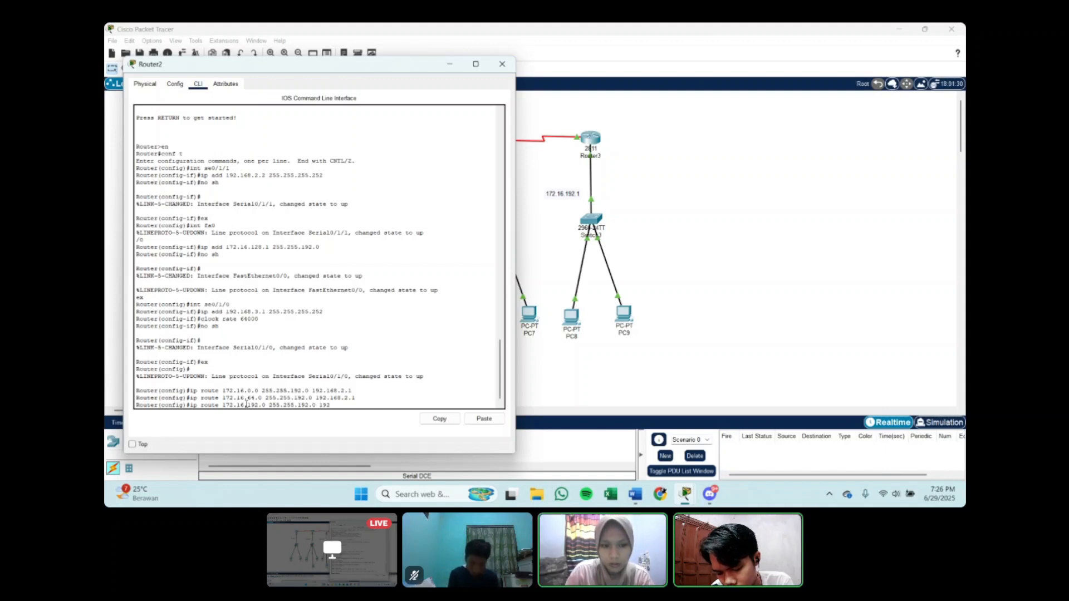
text(.168.3.)
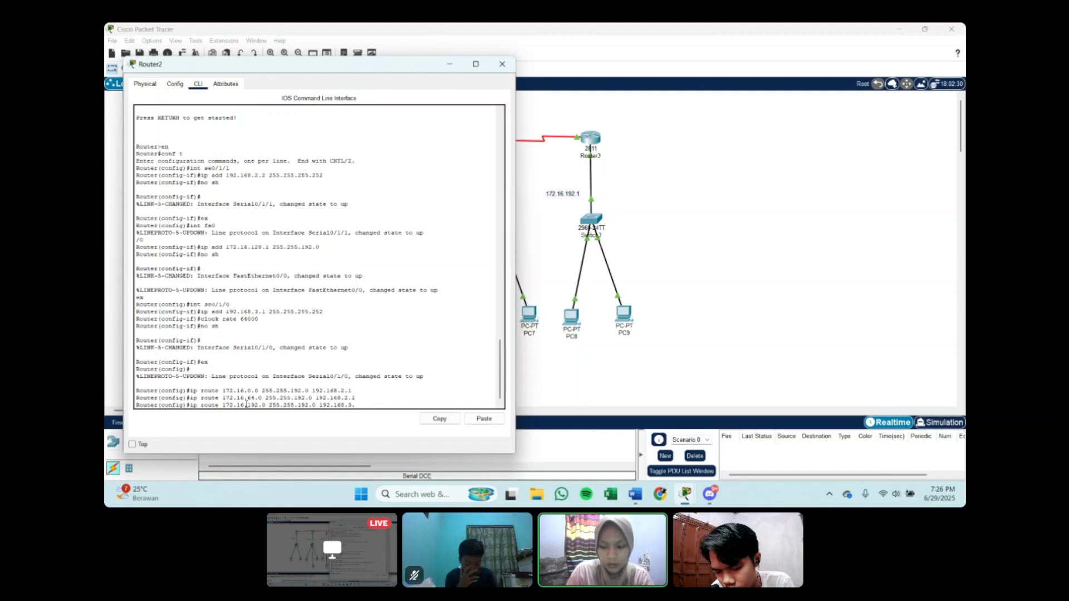
text(2)
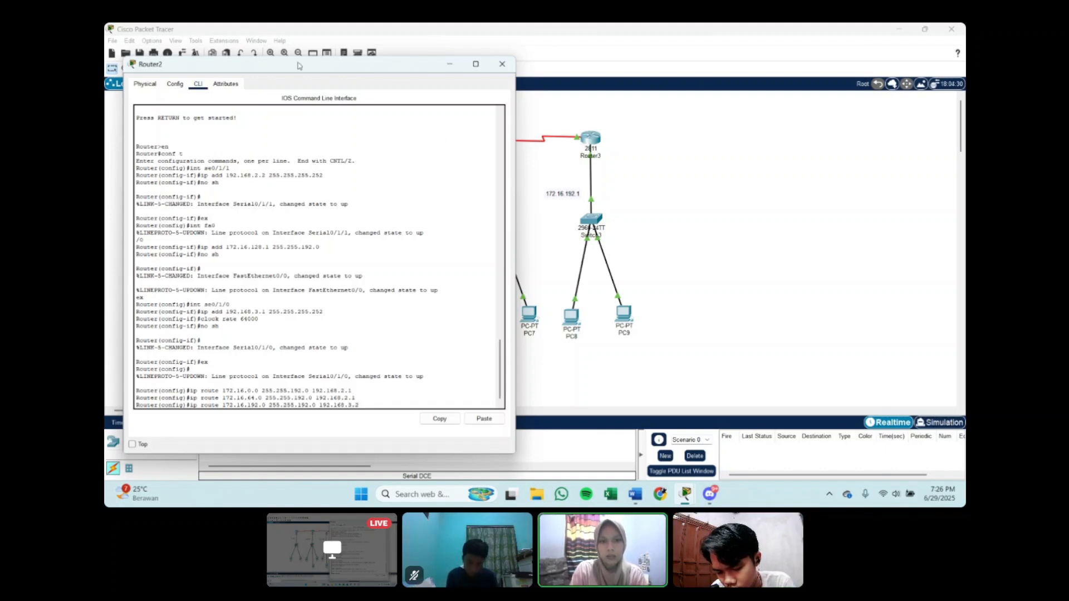
drag(296, 66, 698, 51)
key(Return)
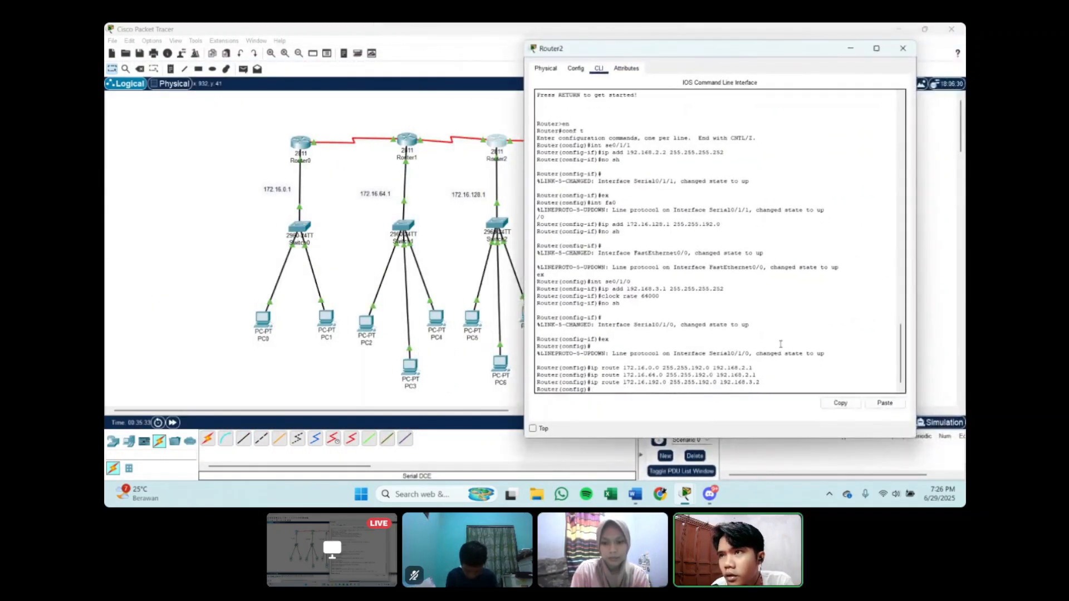
Step: Minimise Router2's window and bring up Router3's command line at a fresh configuration prompt
click(851, 49)
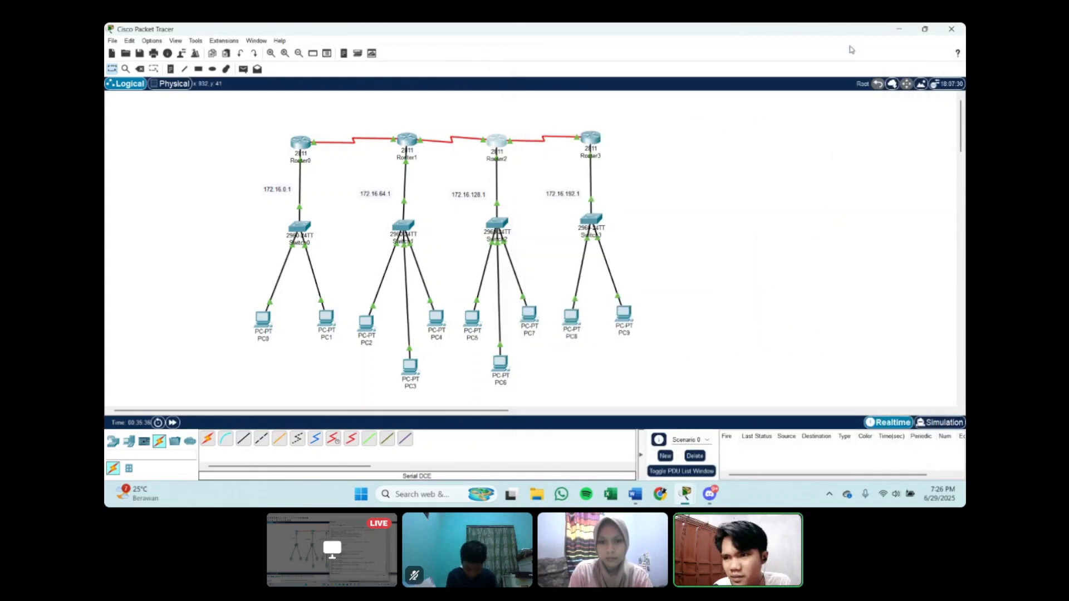
click(591, 140)
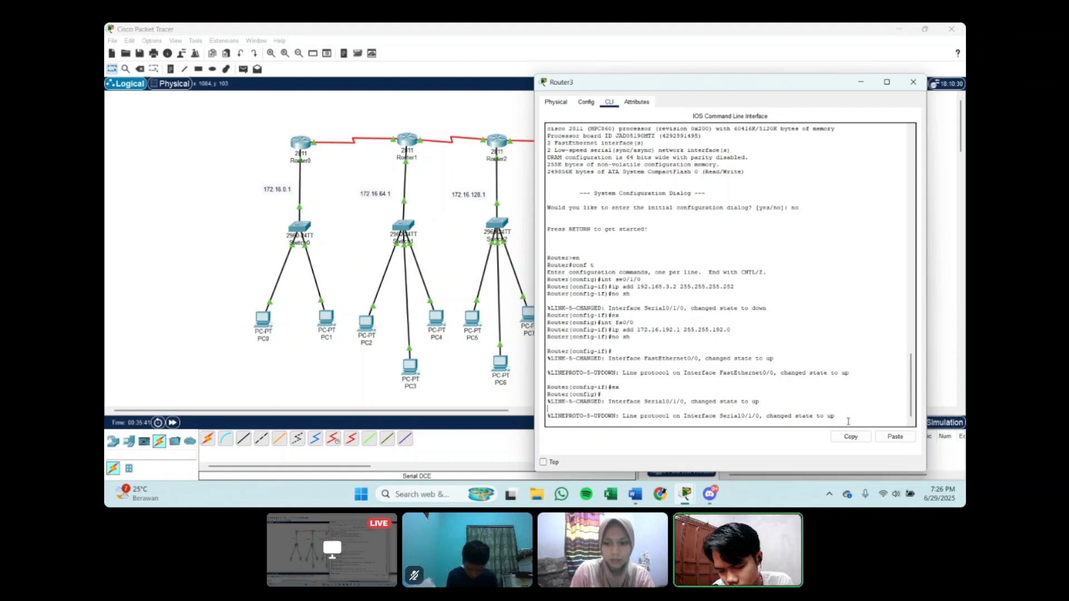
click(840, 419)
key(Return)
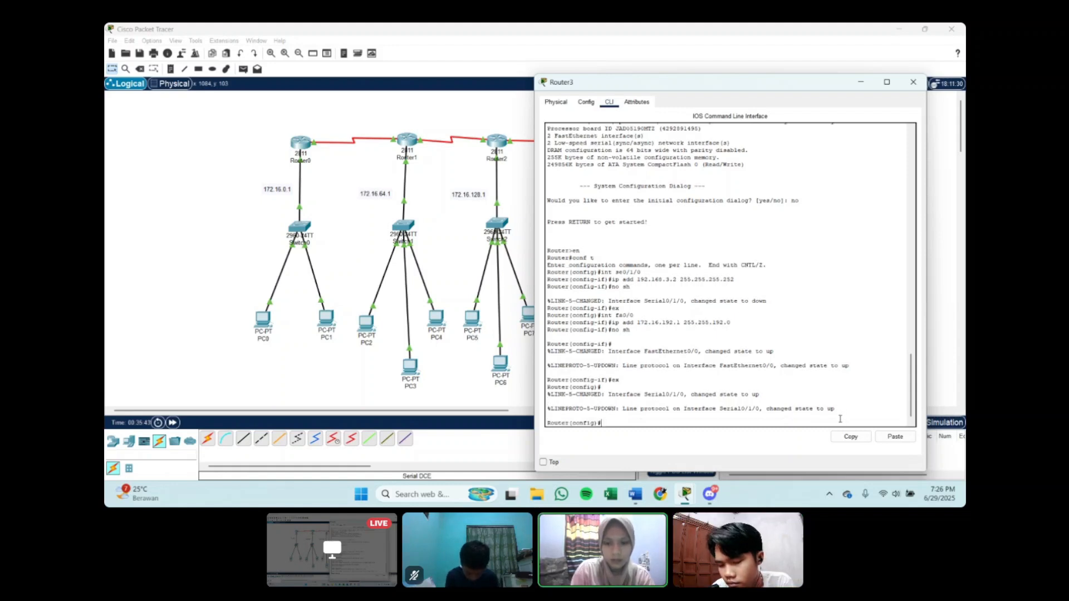
Step: Add a static route on Router3 to 172.16.0.0 with mask 255.255.192.0 through next hop 192.168.3.1
text(ip route 172)
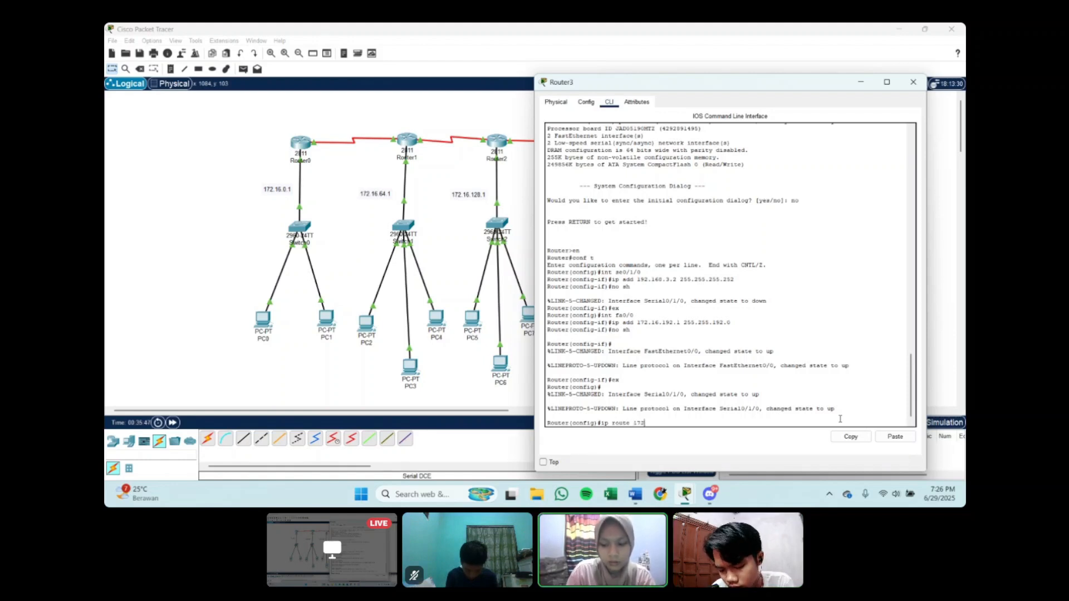
text(.16.0.0 )
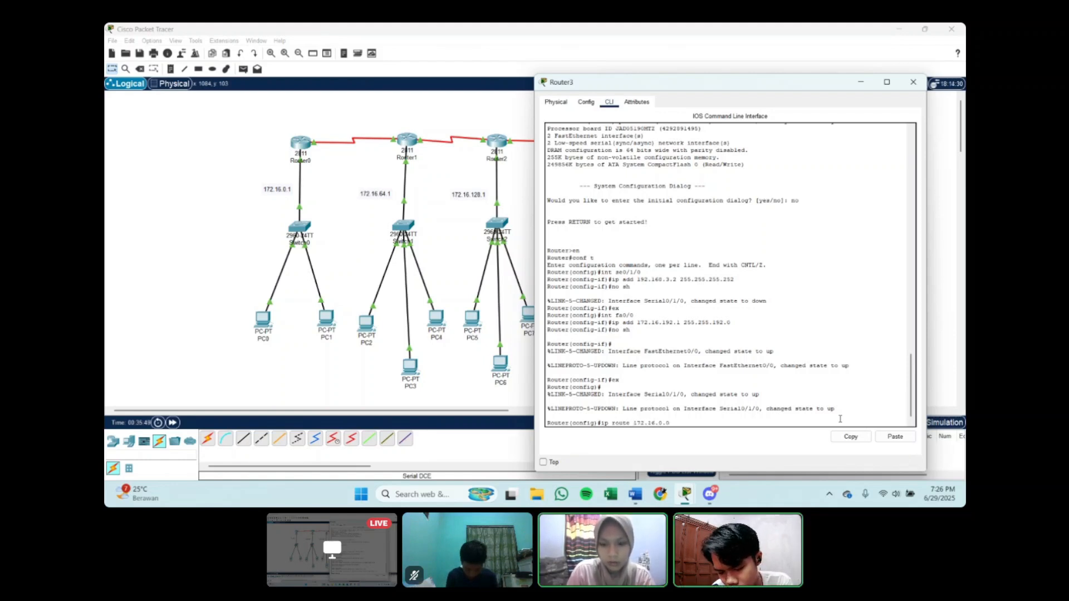
text(255.255)
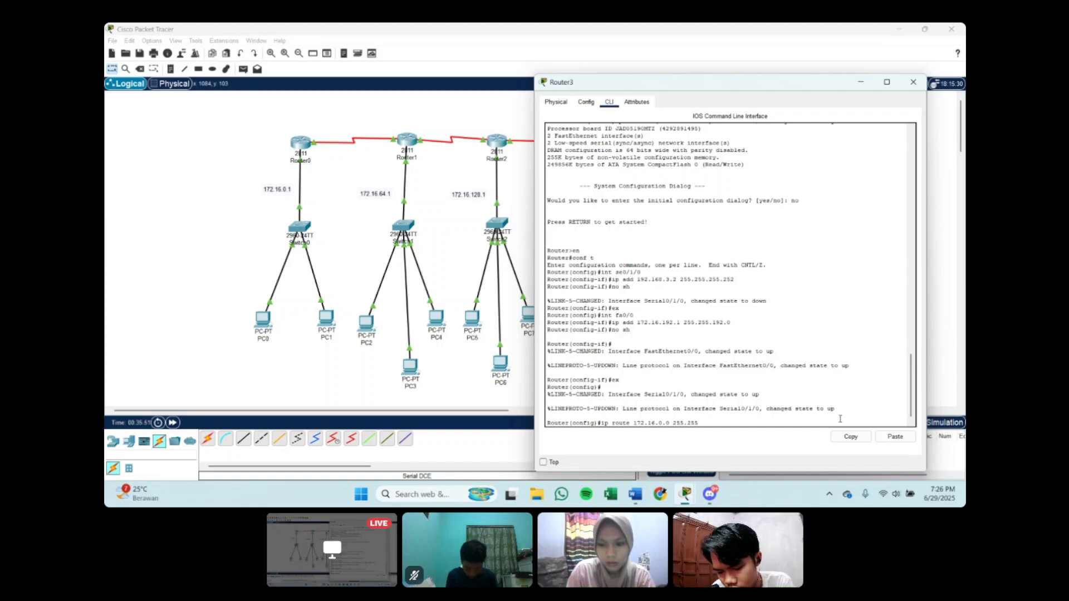
text(.192.0)
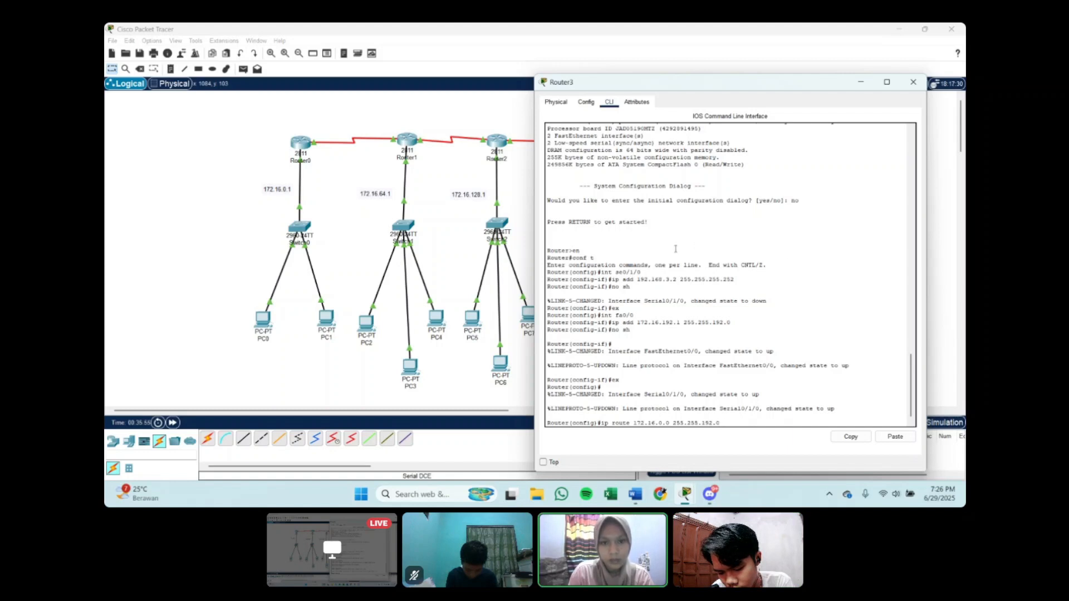
drag(728, 87, 789, 82)
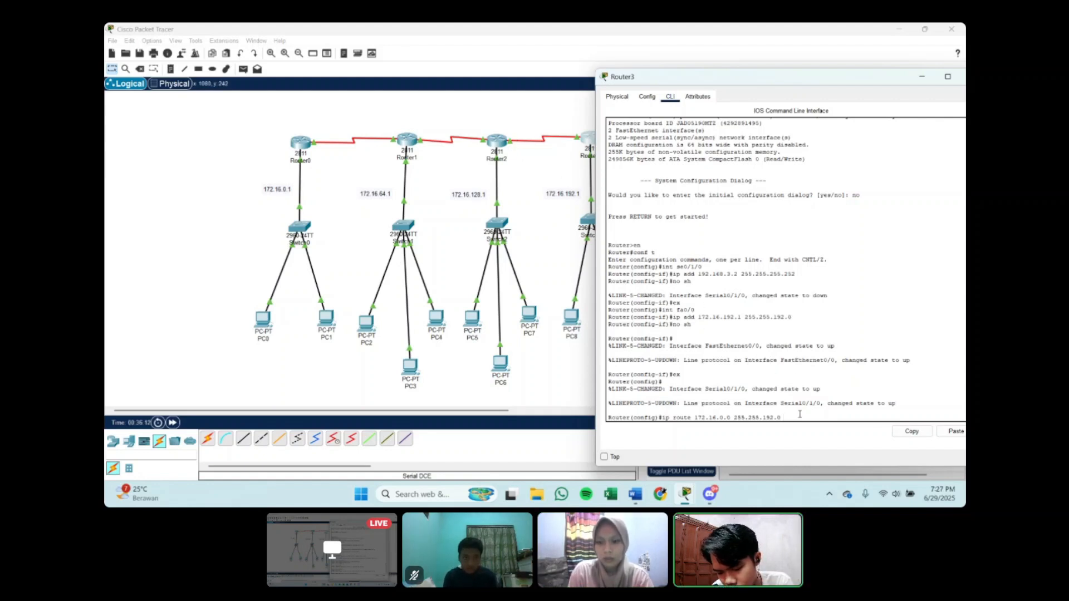
text(92)
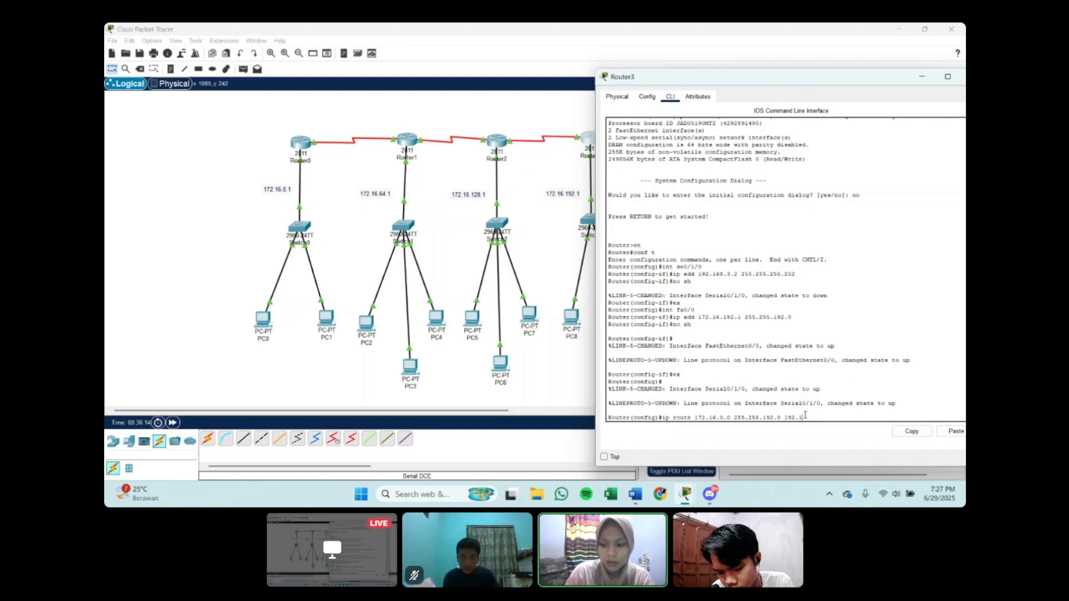
text(.168.3.)
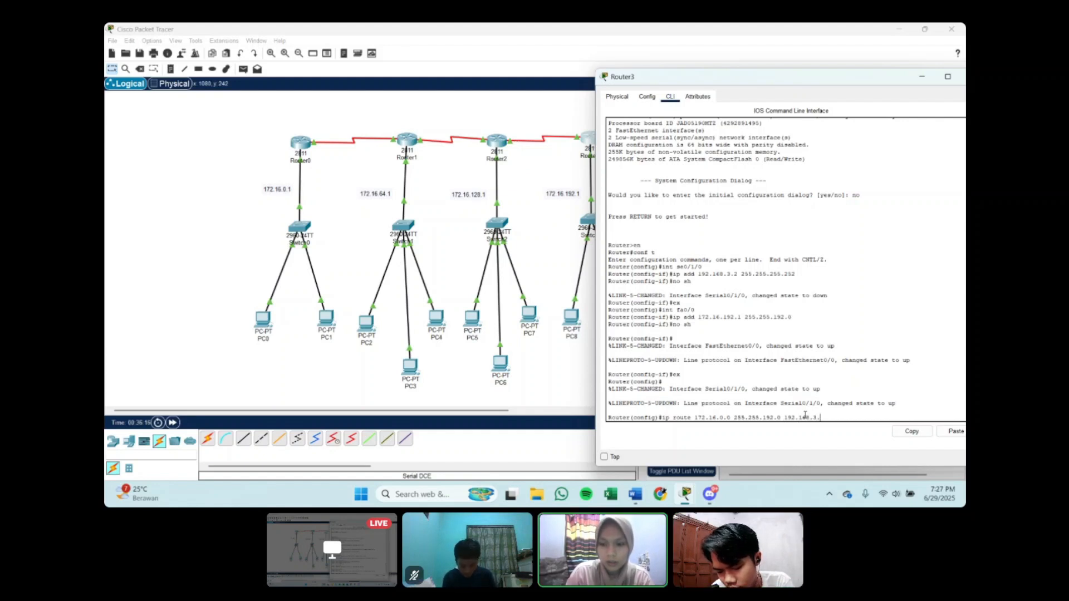
text(1)
key(Return)
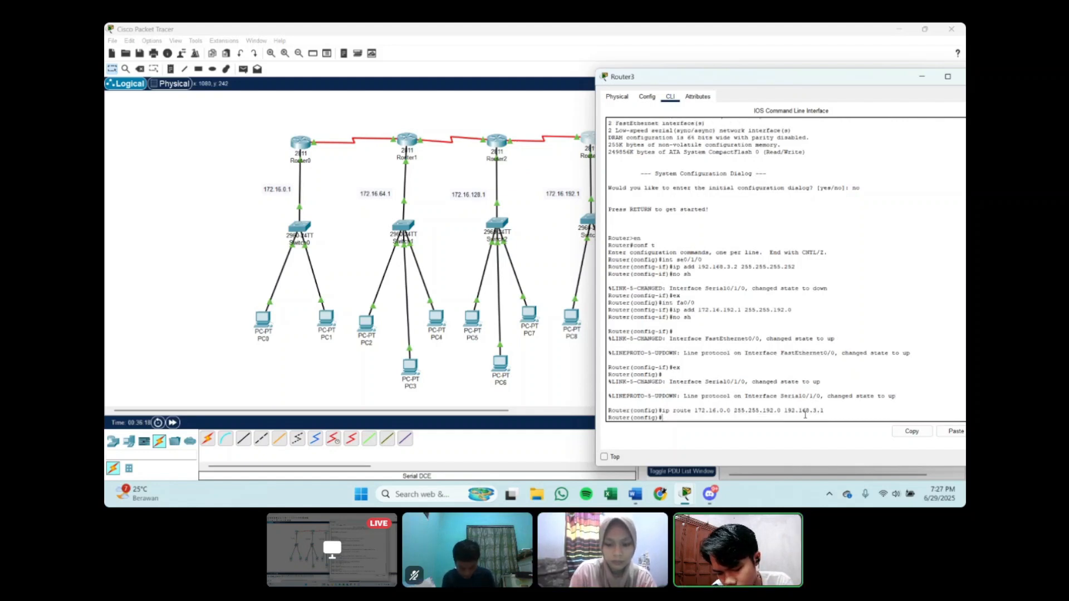
Step: Add a static route on Router3 to 172.16.64.0 with mask 255.255.192.0 through next hop 192.168.3.1
text(ip route)
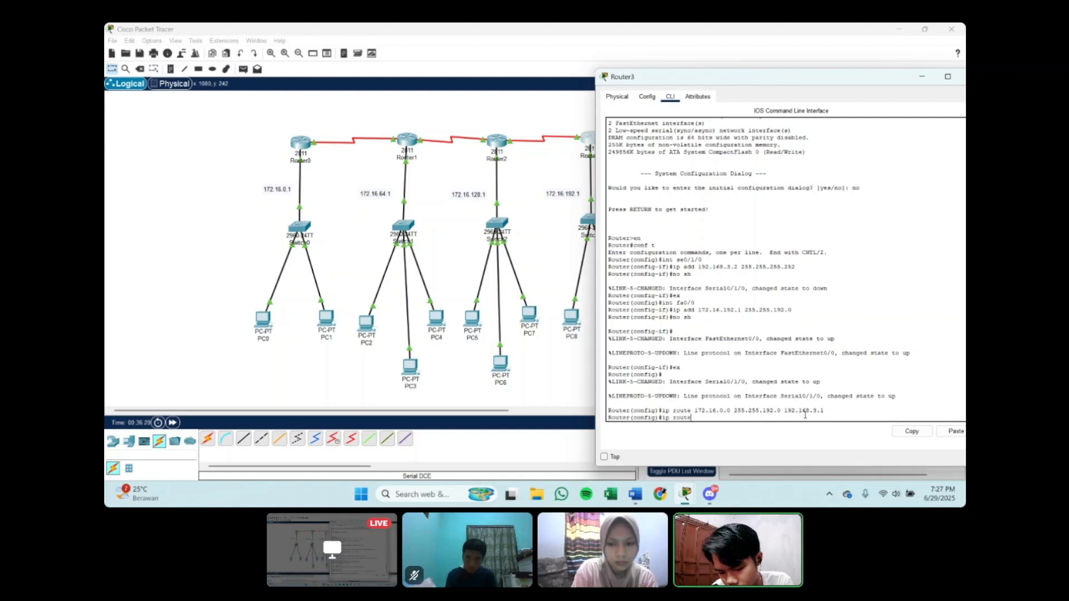
text( 1)
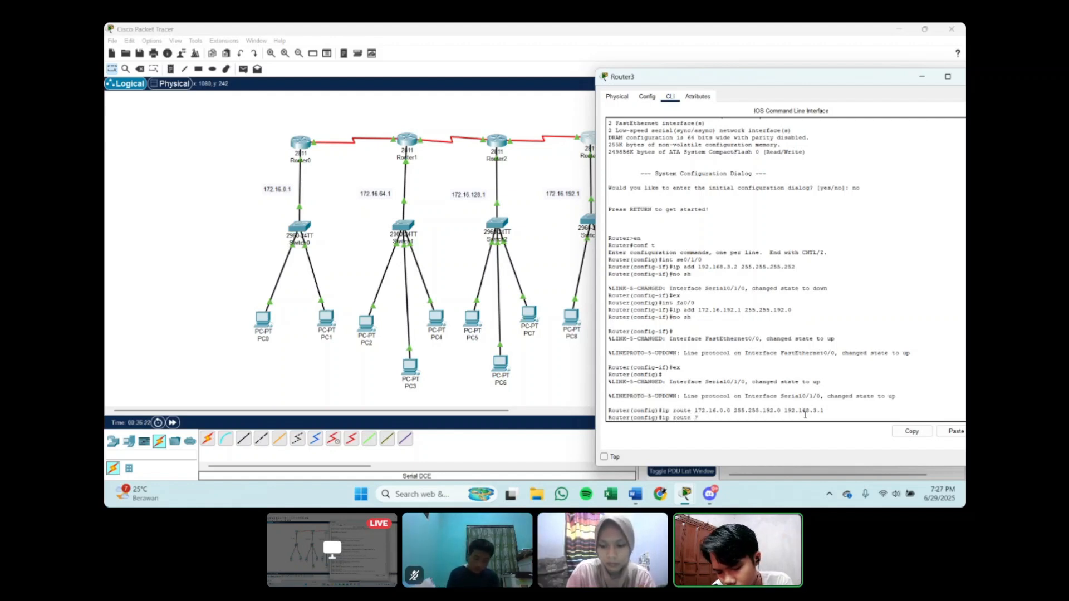
text(72.)
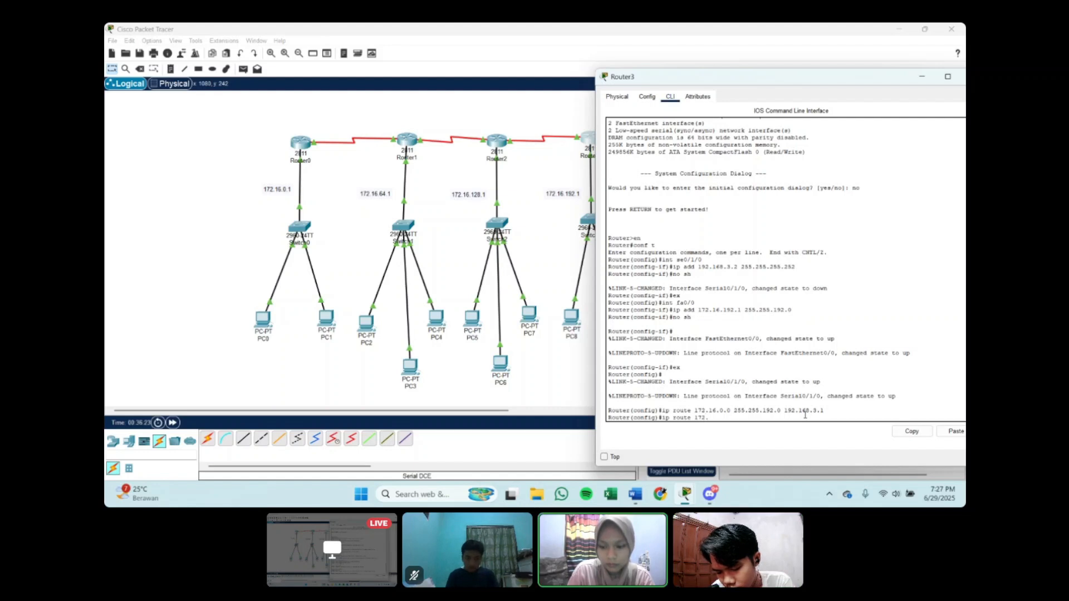
text(16.6)
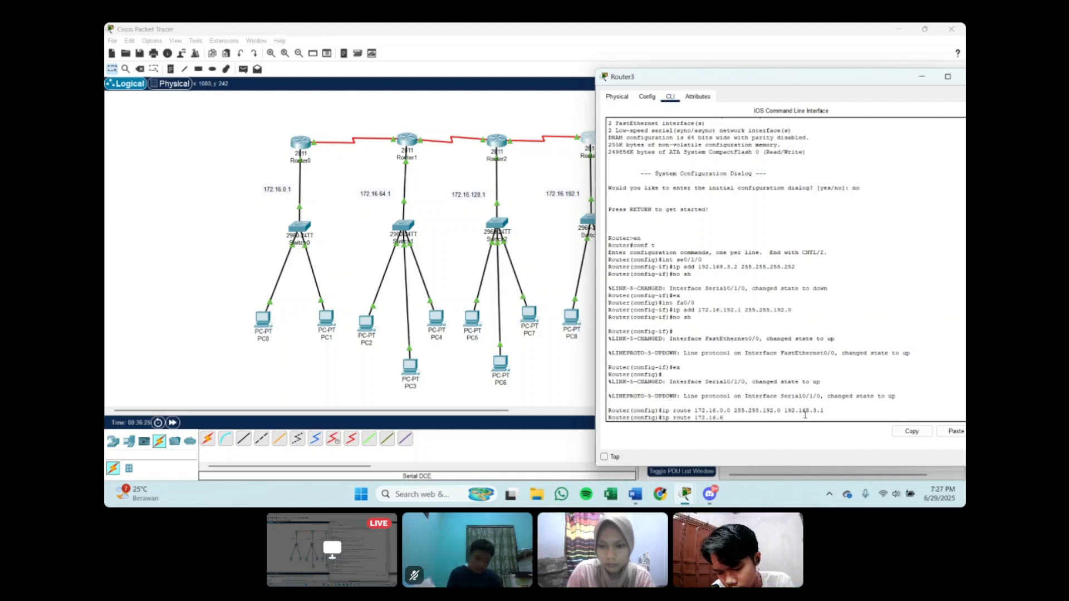
text(4.0 255)
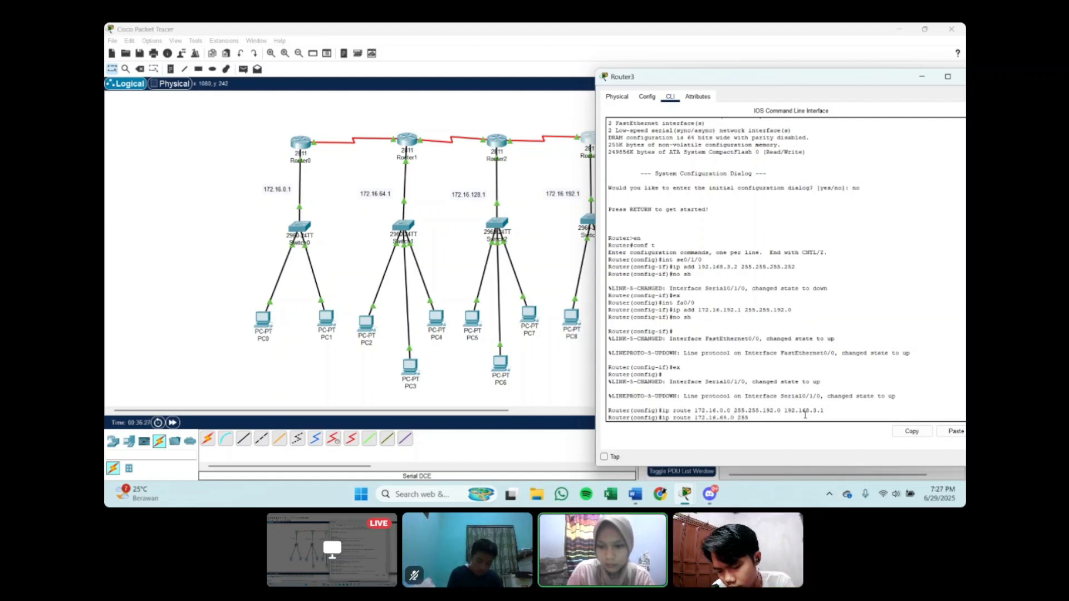
text(.255.192.0 192.168.)
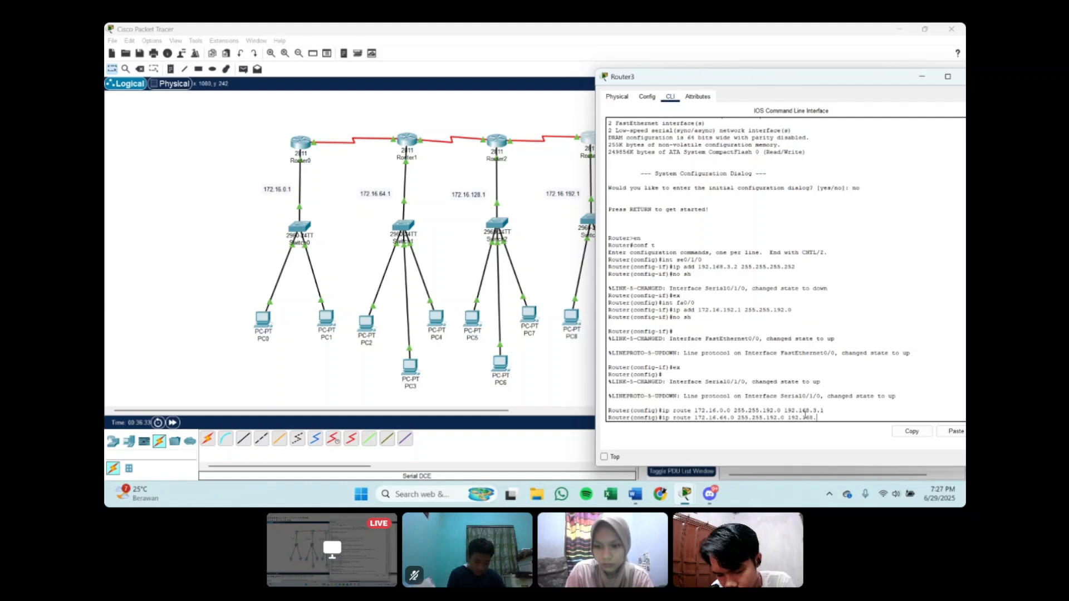
text(3.1)
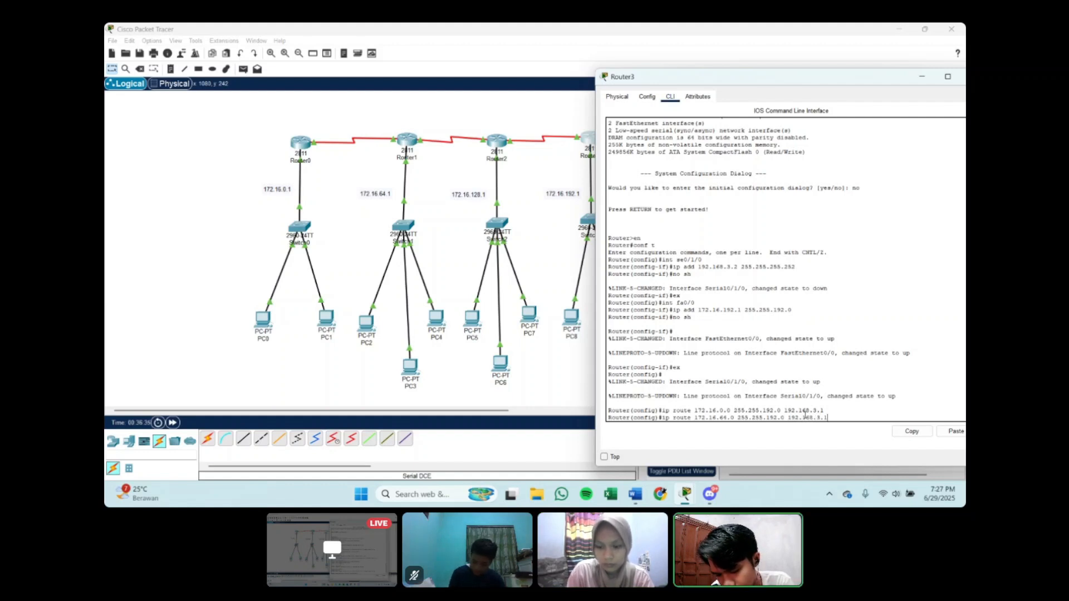
key(Return)
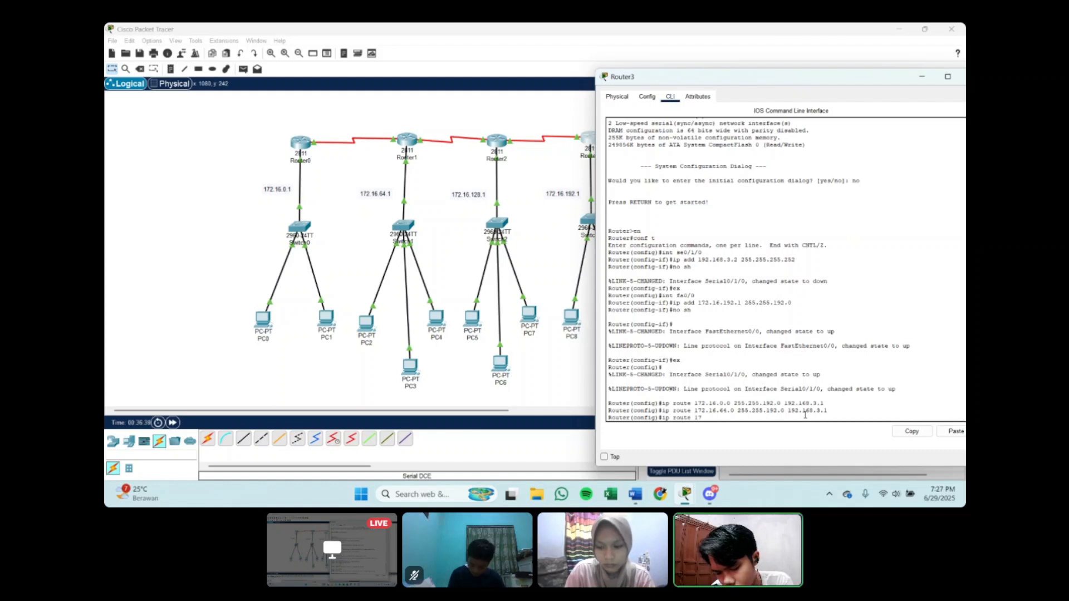
Step: Add a static route on Router3 to 172.16.128.0 with mask 255.255.192.0 through next hop 192.168.3.1 and minimise its window
text(ip route 172.16.64.)
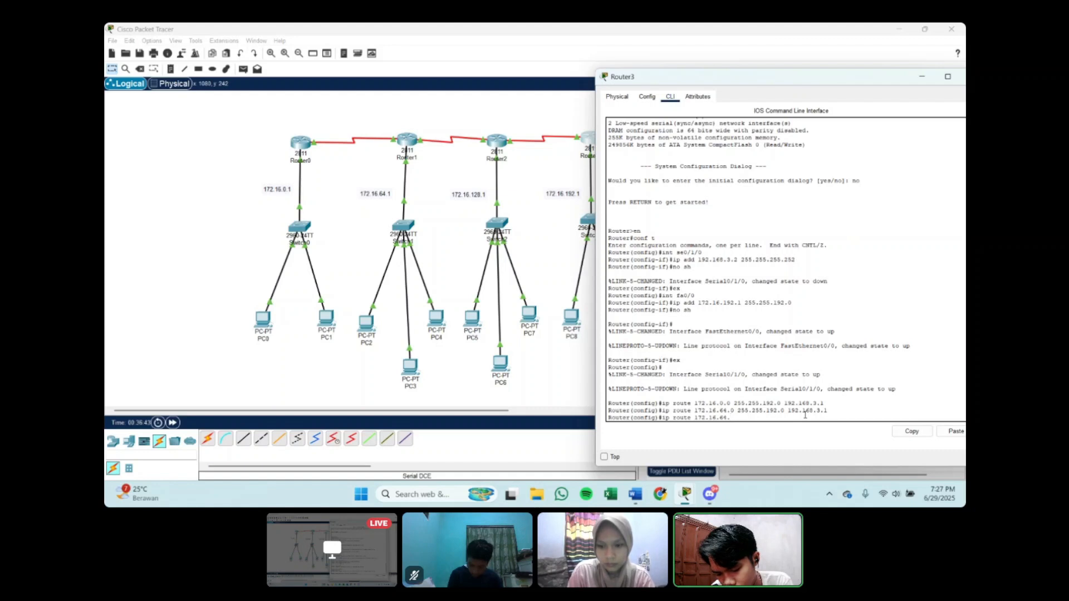
key(BackSpace)
key(BackSpace)
key(BackSpace)
text(128)
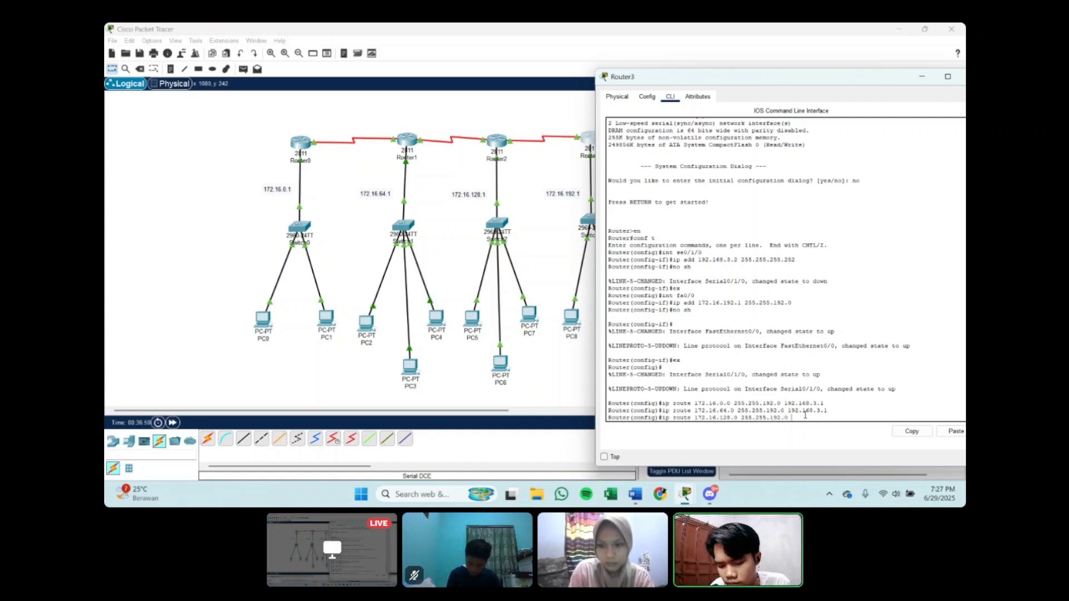
text(2.168.)
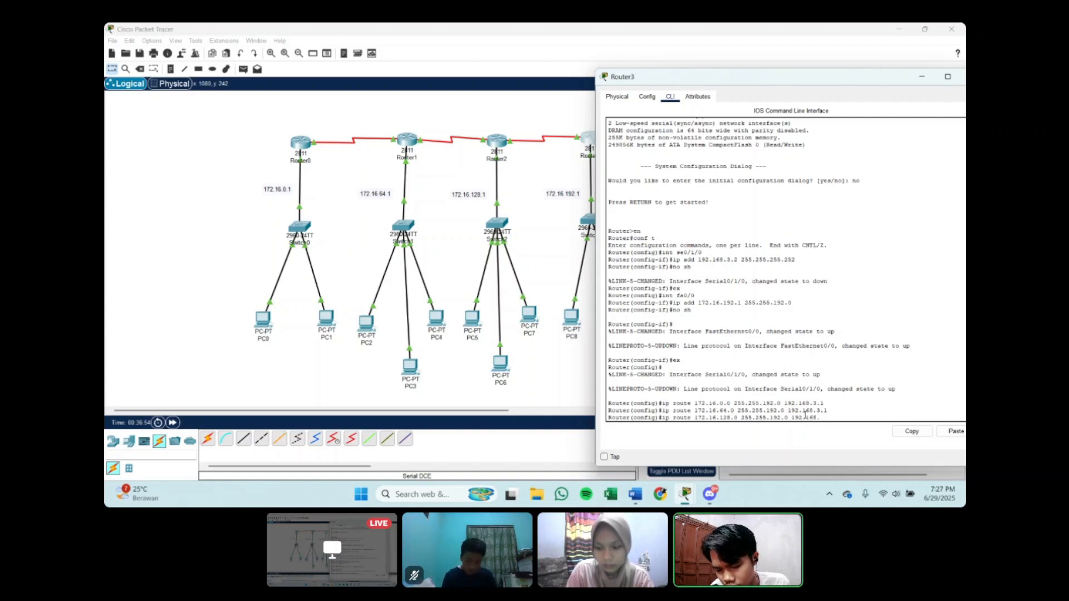
text(3.1)
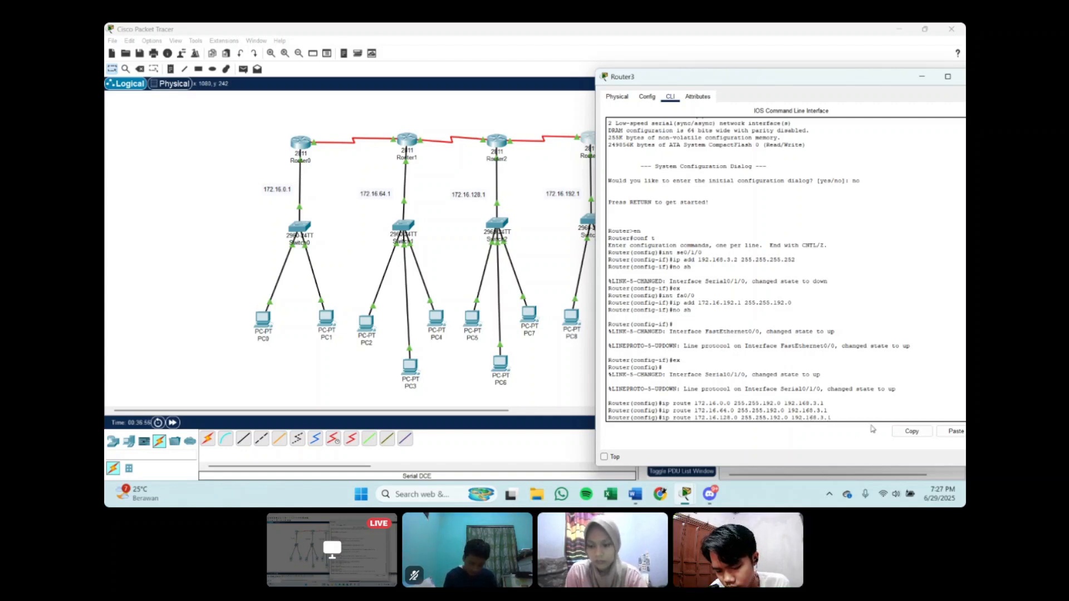
key(Return)
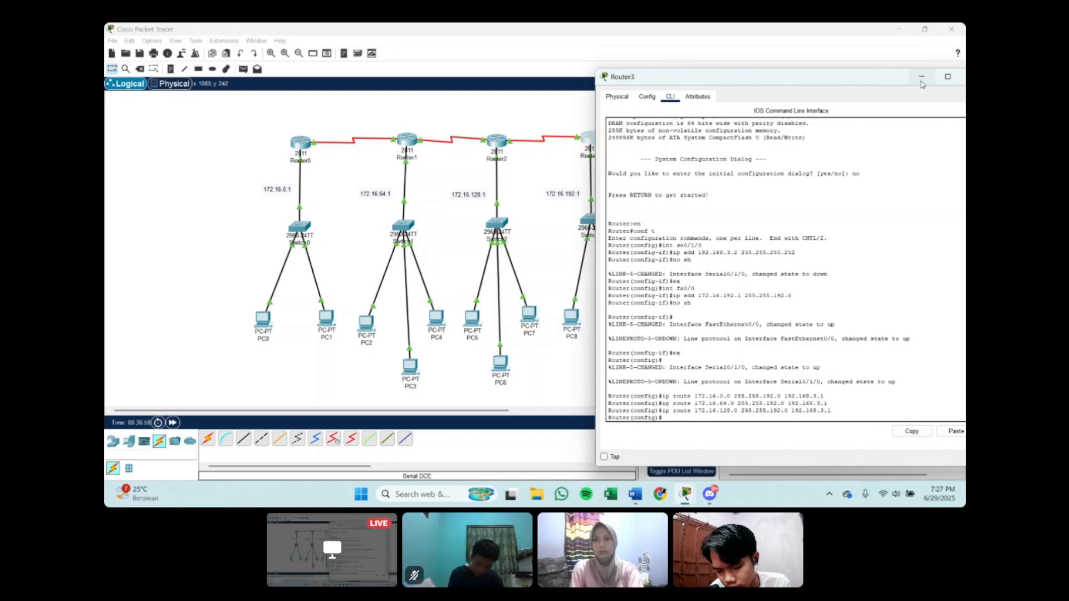
click(921, 78)
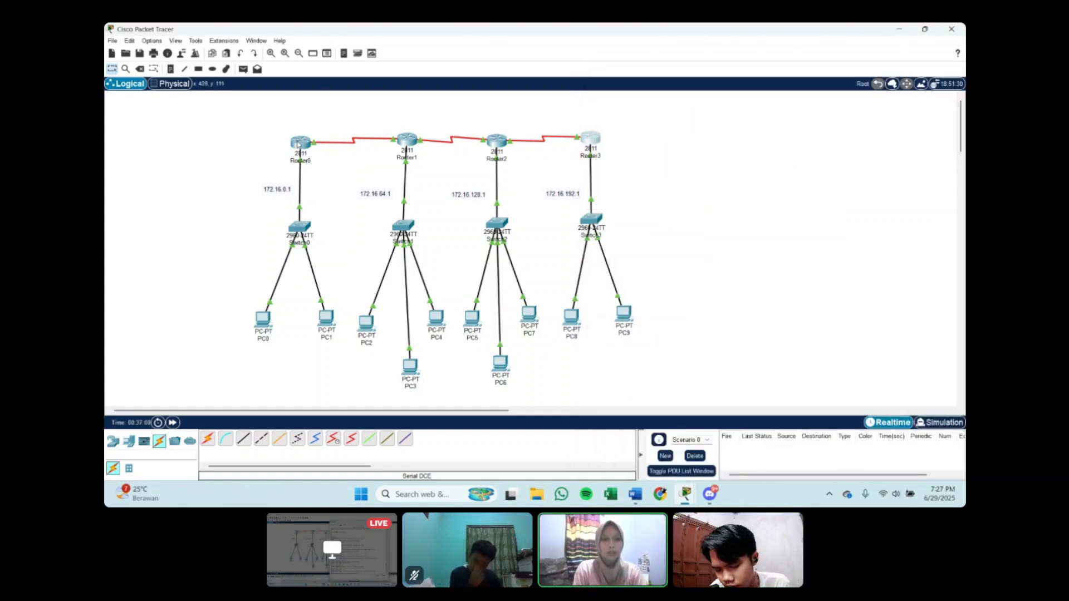
Step: Nudge Router0, Router1 and Router2 slightly to tidy the row of routers in the topology
drag(298, 143, 299, 142)
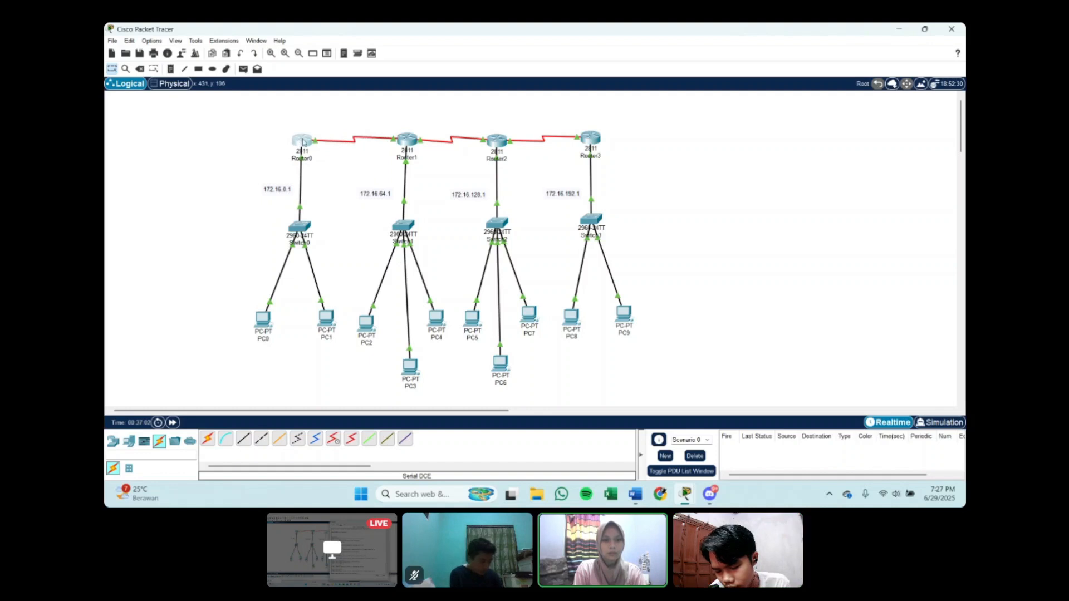
drag(407, 143, 407, 145)
drag(493, 143, 493, 143)
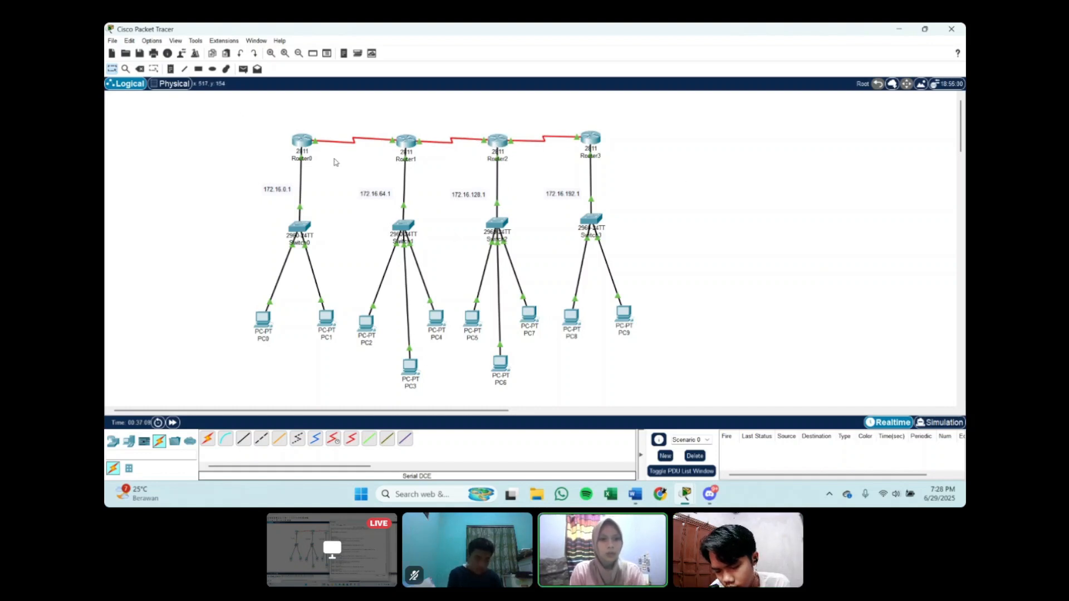
drag(302, 141, 299, 142)
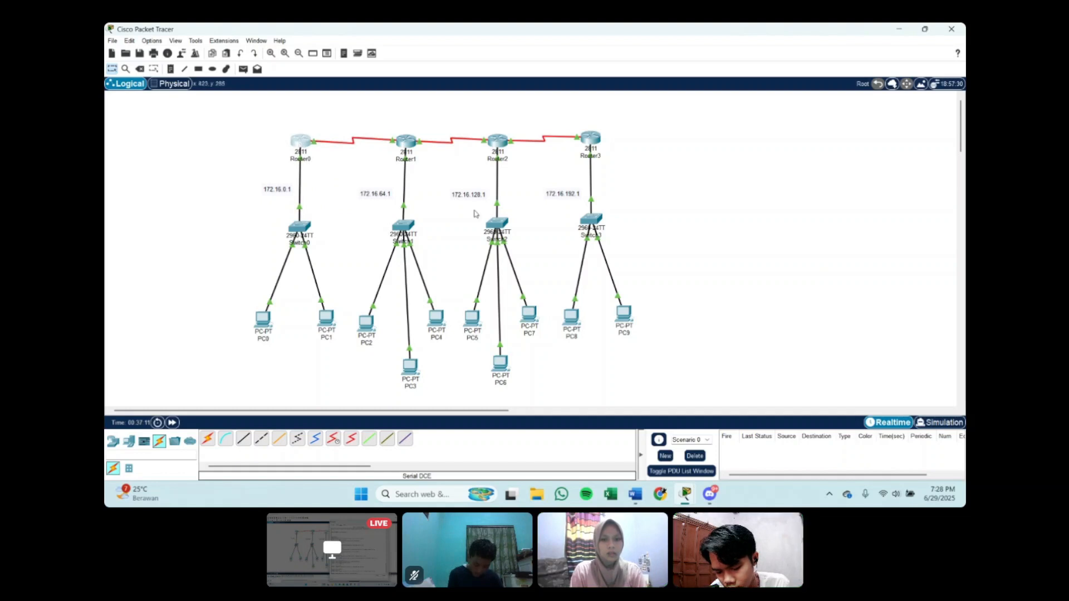
Step: Send simple PDUs from PC0 to Router0 and from PC2 to Router1 to test their gateways
click(243, 69)
click(262, 319)
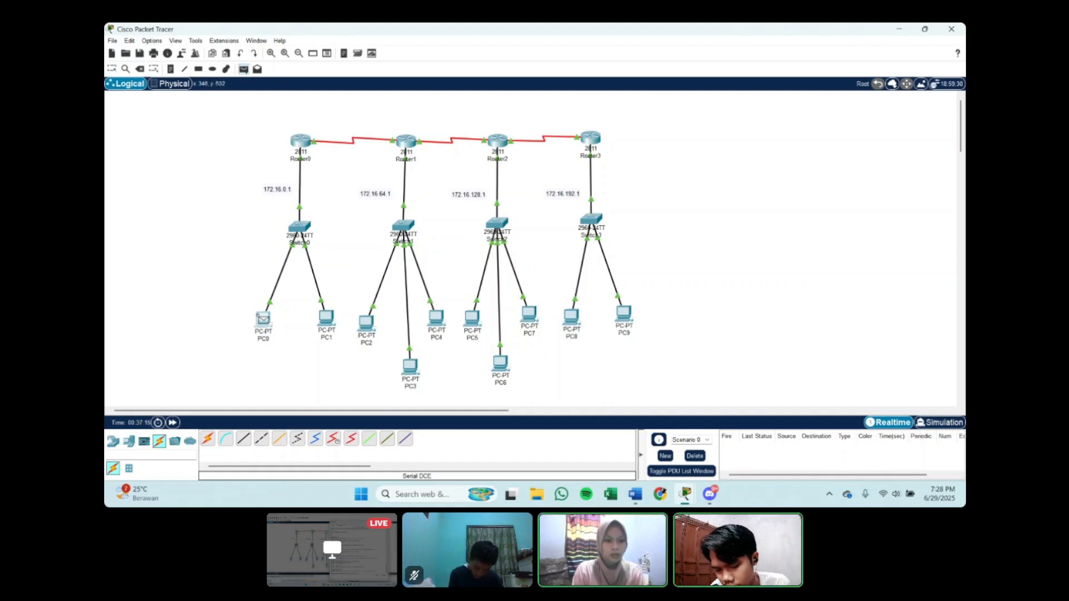
click(301, 141)
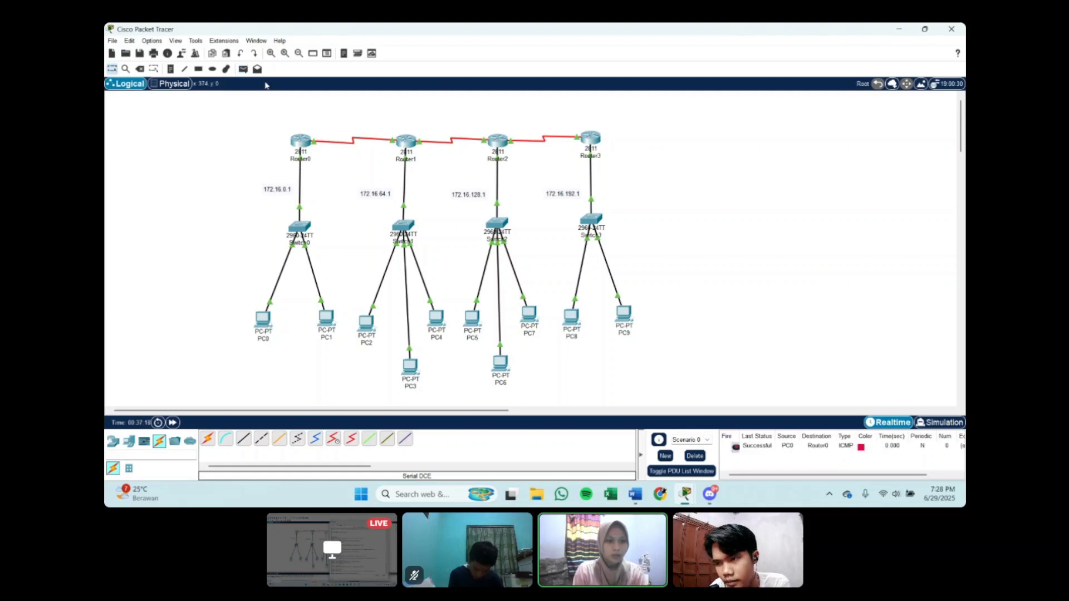
click(243, 69)
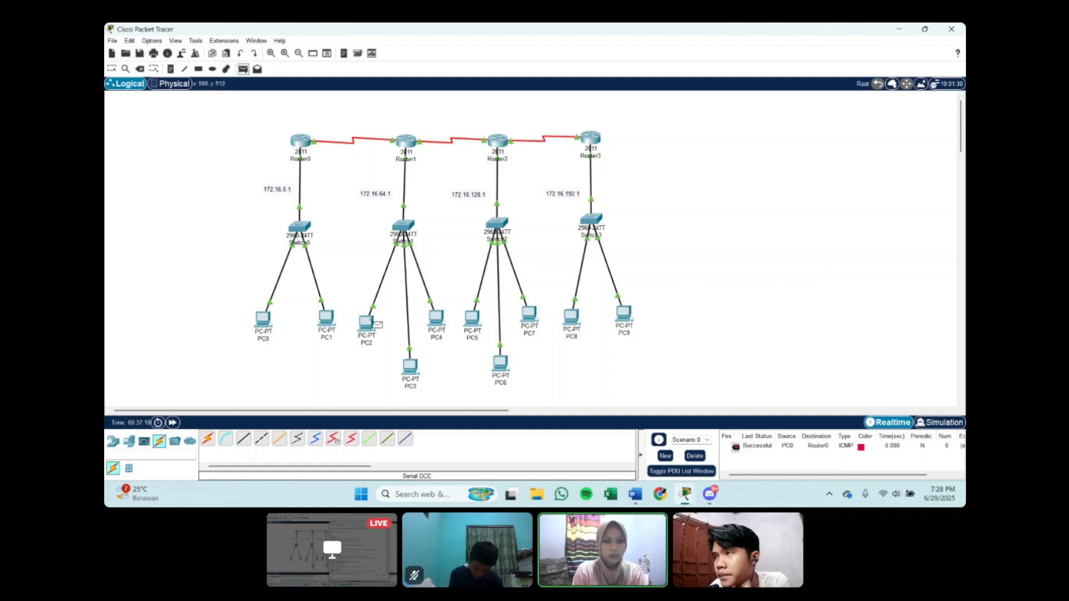
click(368, 323)
click(412, 150)
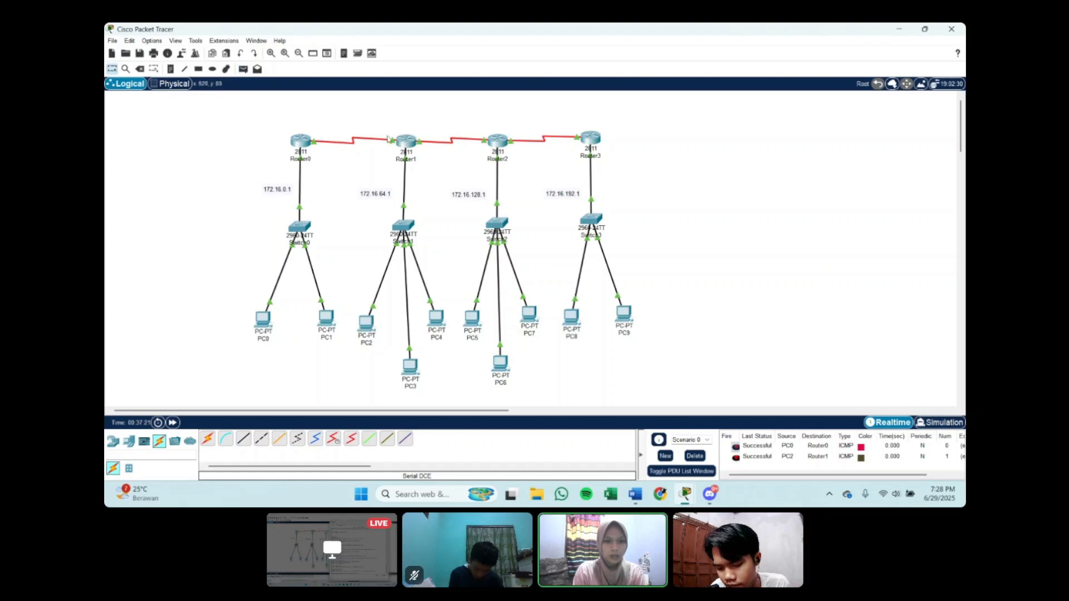
Step: Send simple PDUs from PC5 to Router2 and from PC8 to Router3 to test their gateways
click(243, 69)
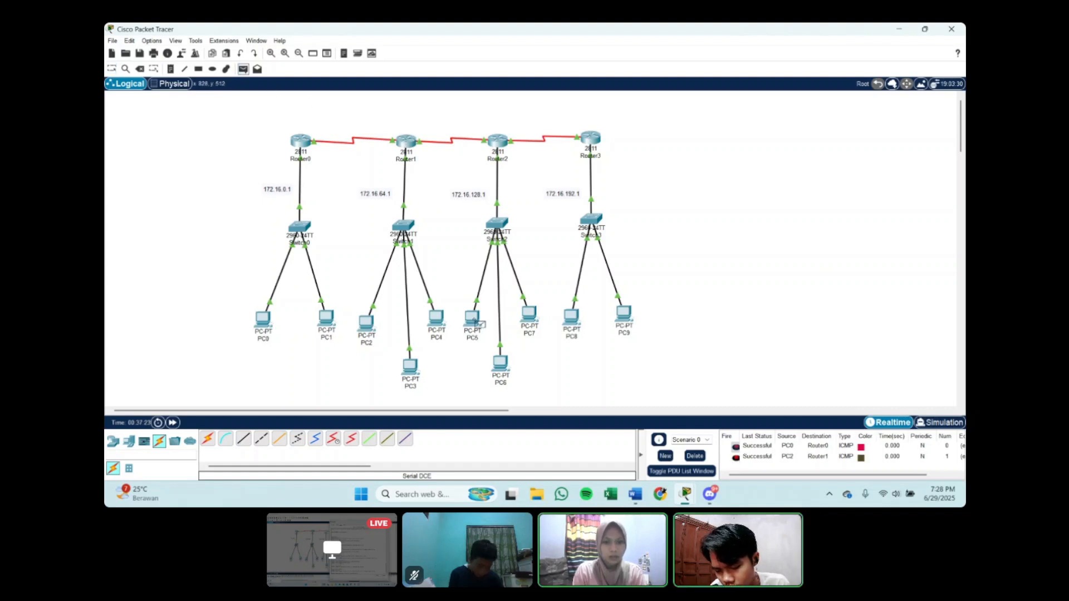
click(471, 319)
click(498, 143)
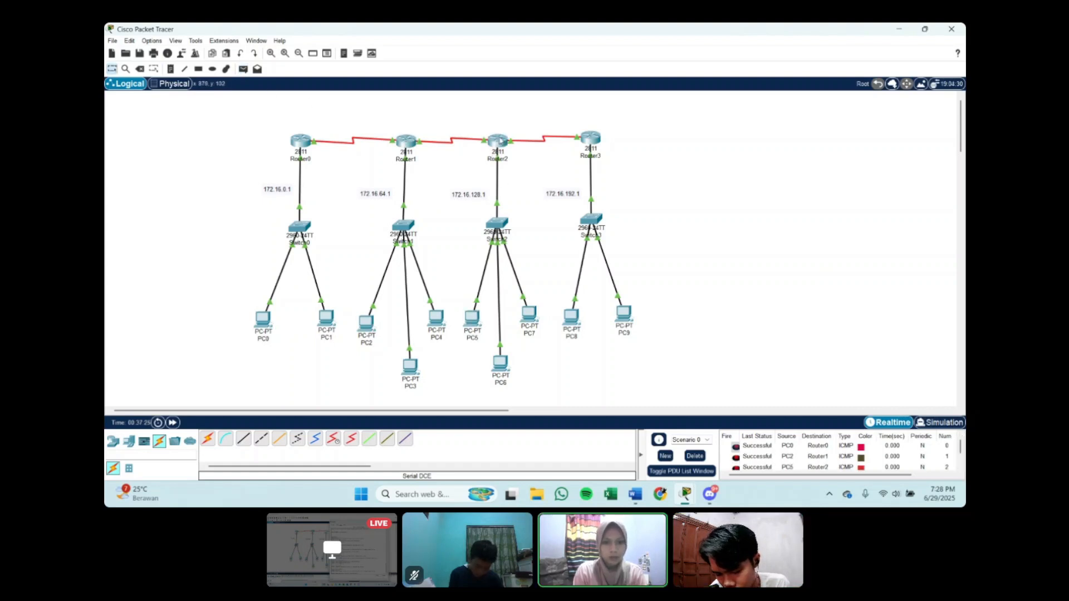
click(243, 70)
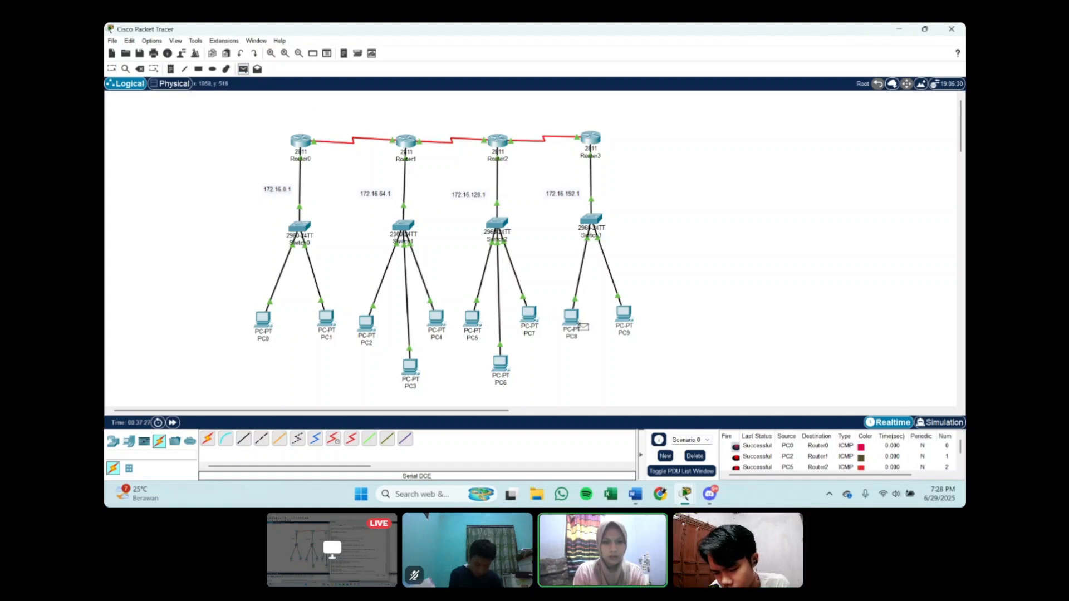
click(572, 316)
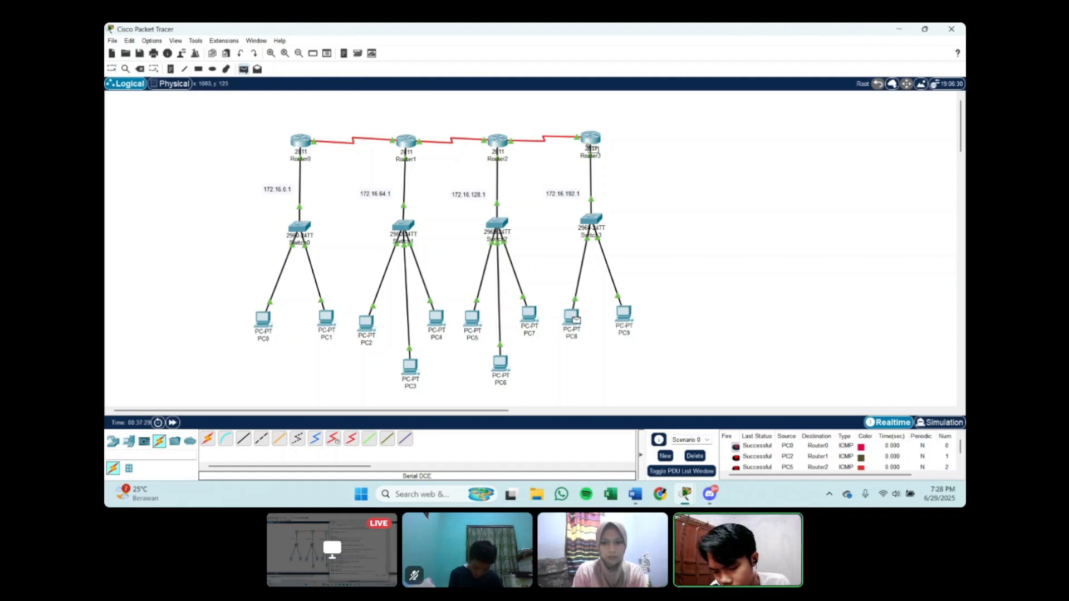
click(591, 141)
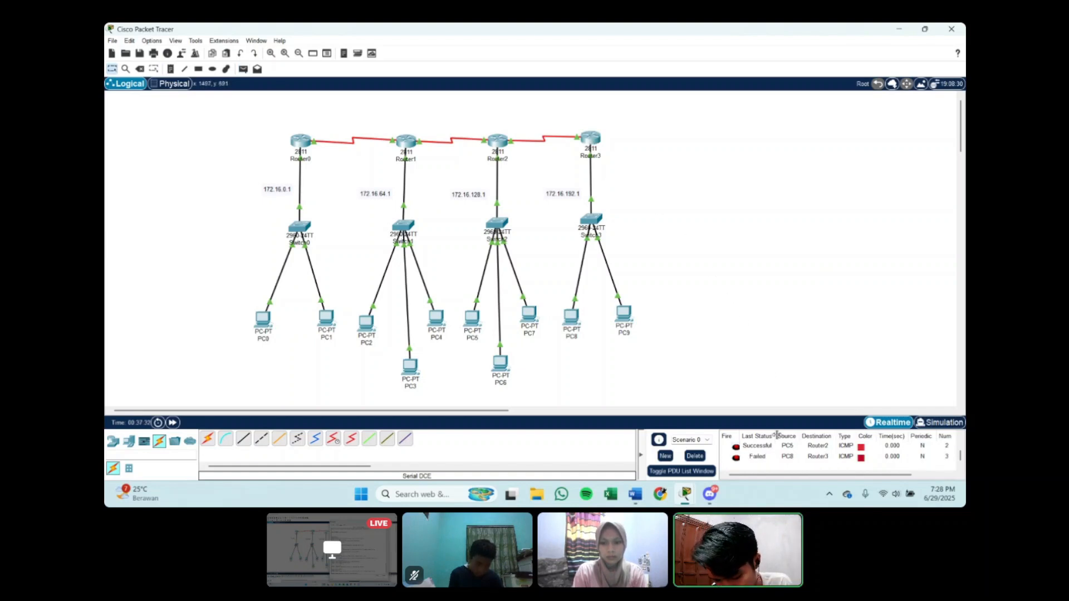
Step: Send another simple PDU from PC8 to Router3 and check its status in the PDU list
click(244, 69)
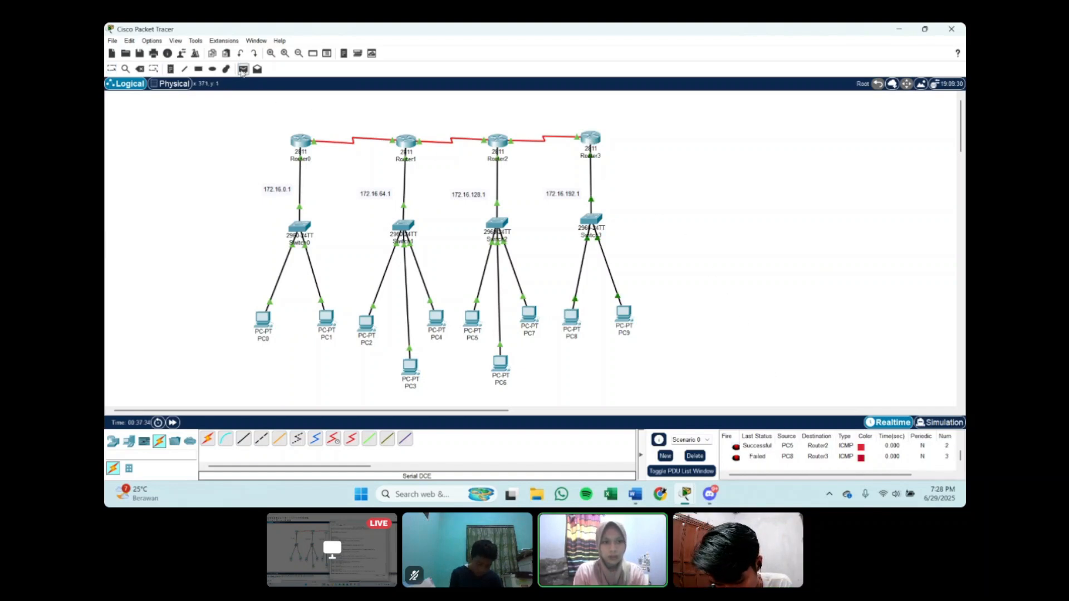
click(571, 317)
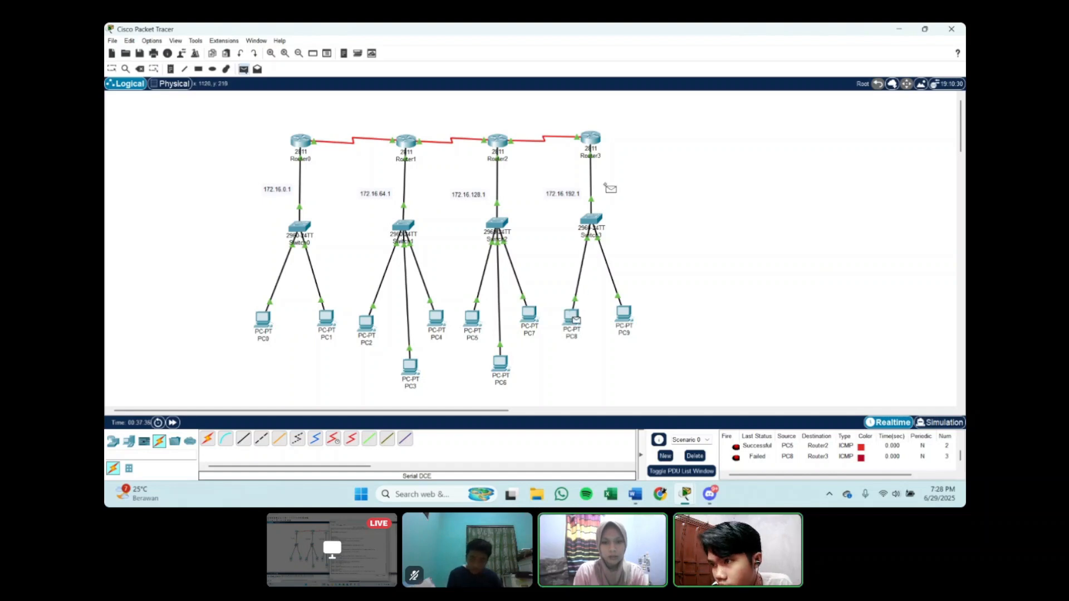
click(590, 139)
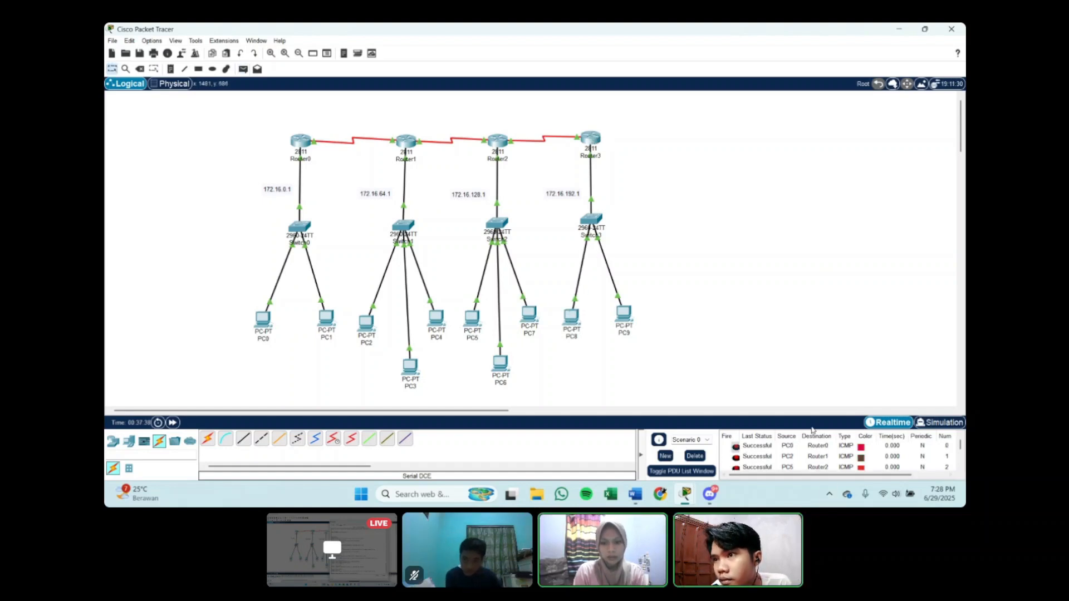
scroll(797, 450, down, 2)
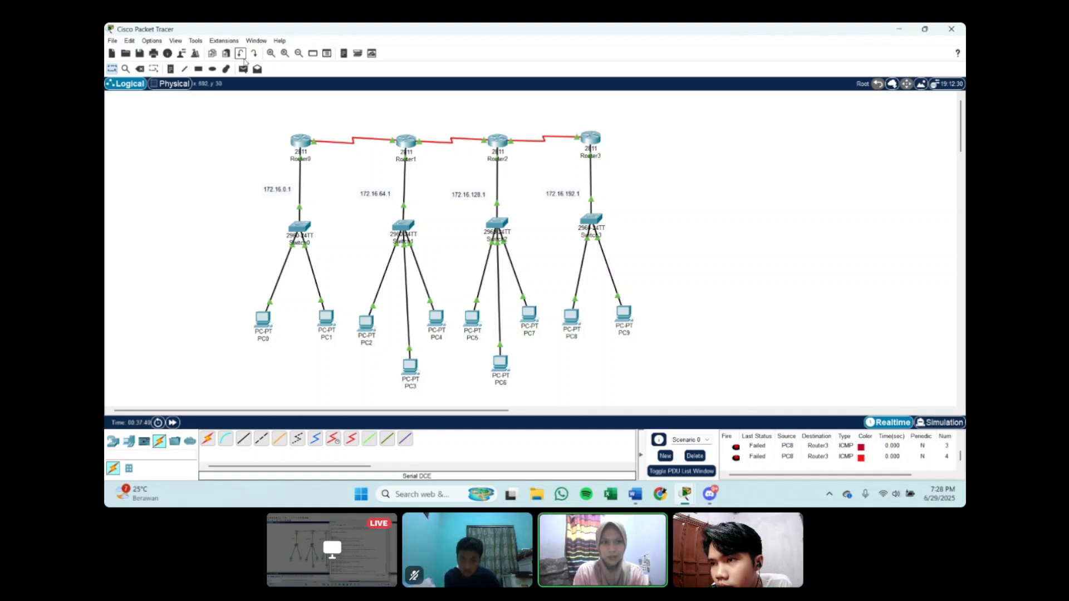
click(244, 68)
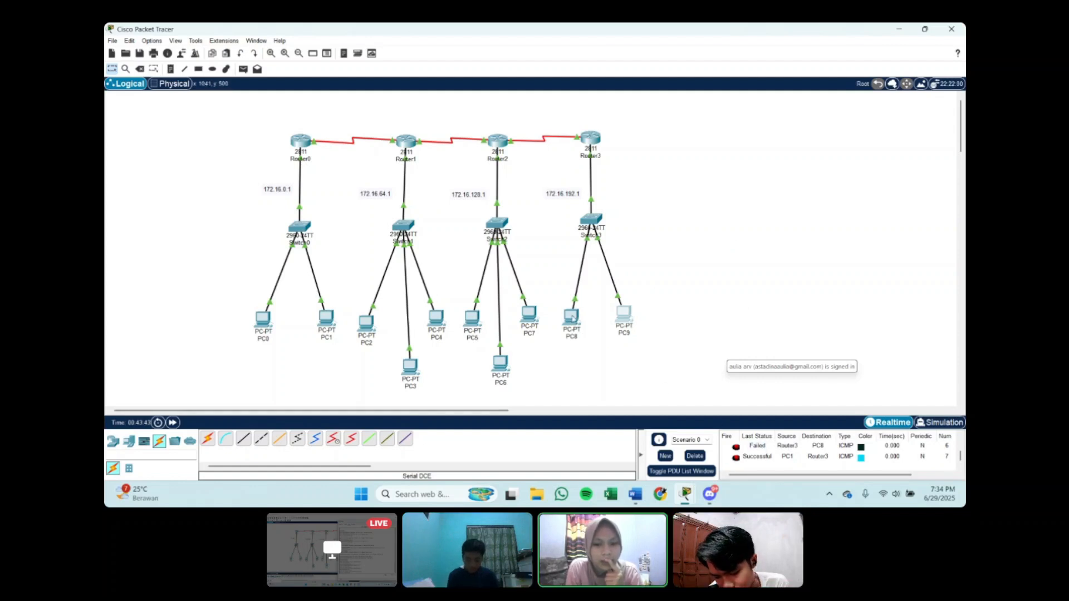
Step: Check PC8's IP configuration and set PC9's IPv4 address to 172.16.1.3
click(572, 318)
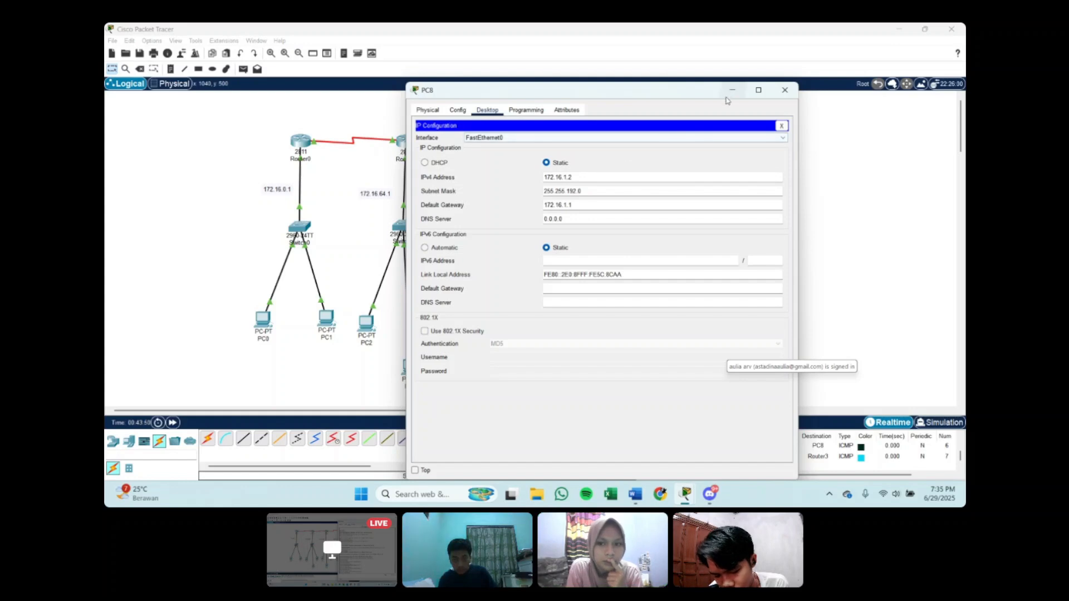
click(732, 90)
click(624, 313)
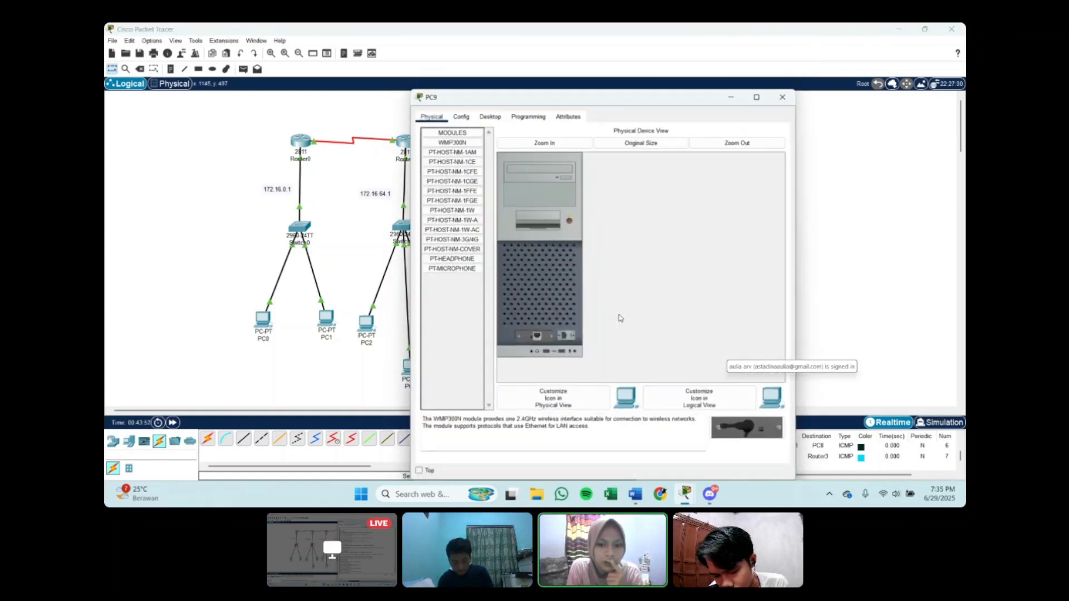
click(498, 113)
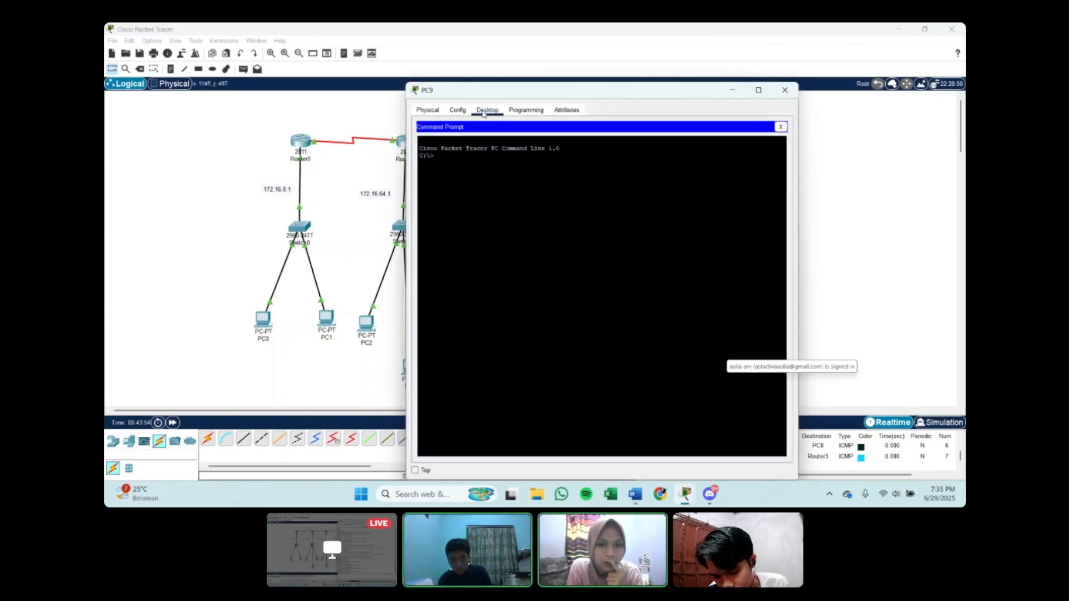
click(781, 127)
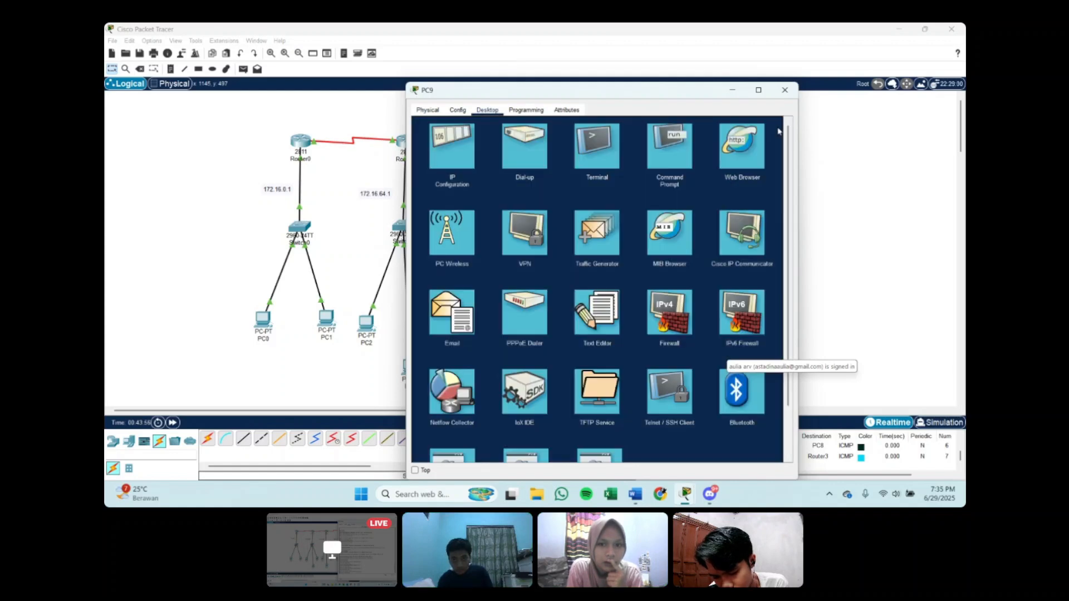
click(457, 156)
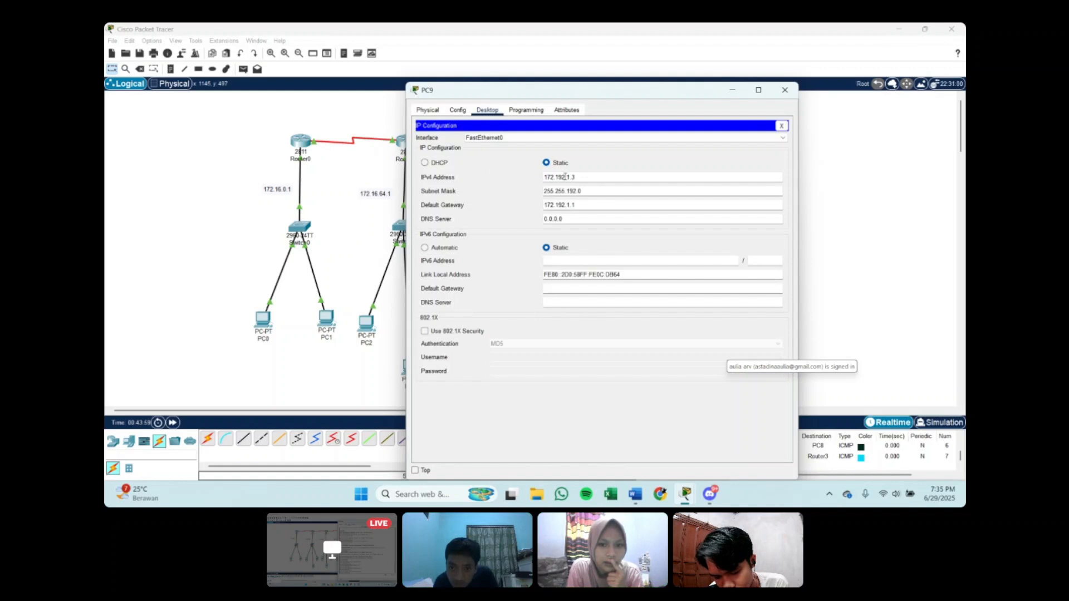
click(565, 177)
key(BackSpace)
key(BackSpace)
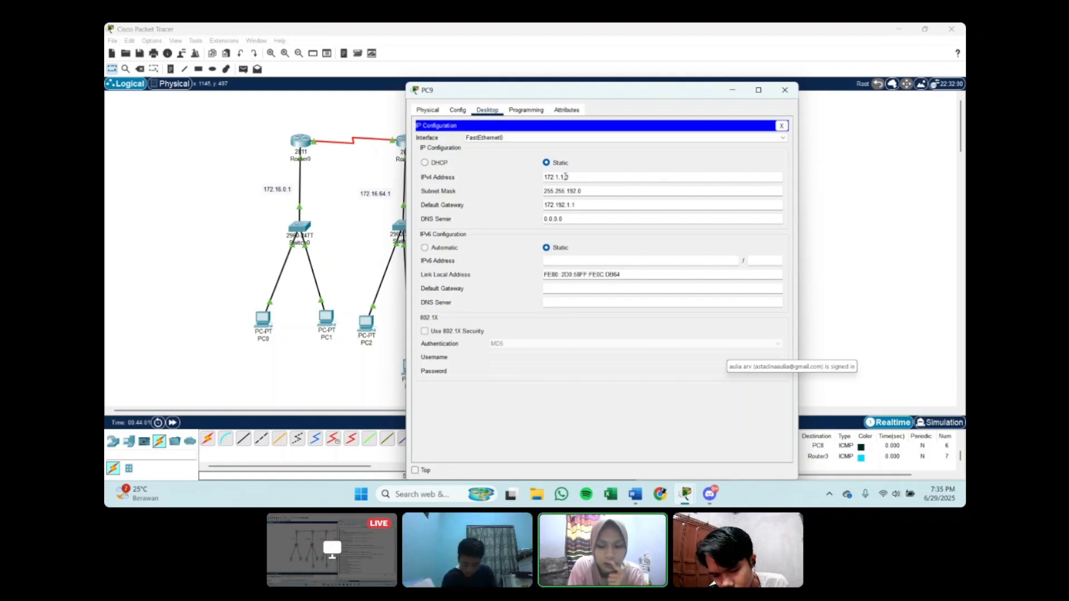
text(6)
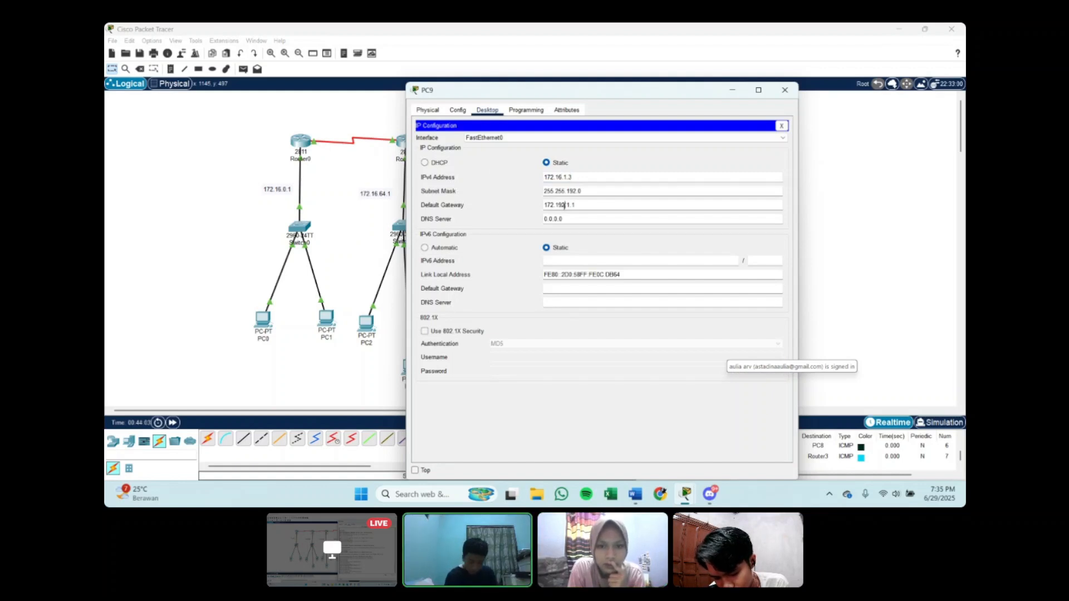
Step: Set PC9's default gateway to 172.16.1.1 and close its configuration window
click(563, 205)
key(BackSpace)
key(BackSpace)
text(6)
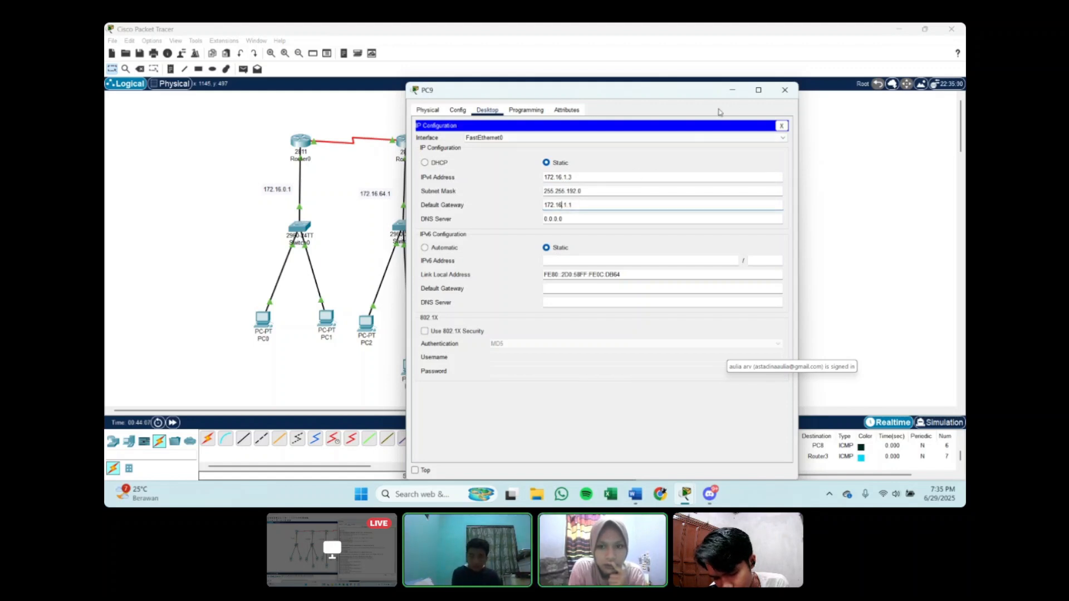
click(784, 89)
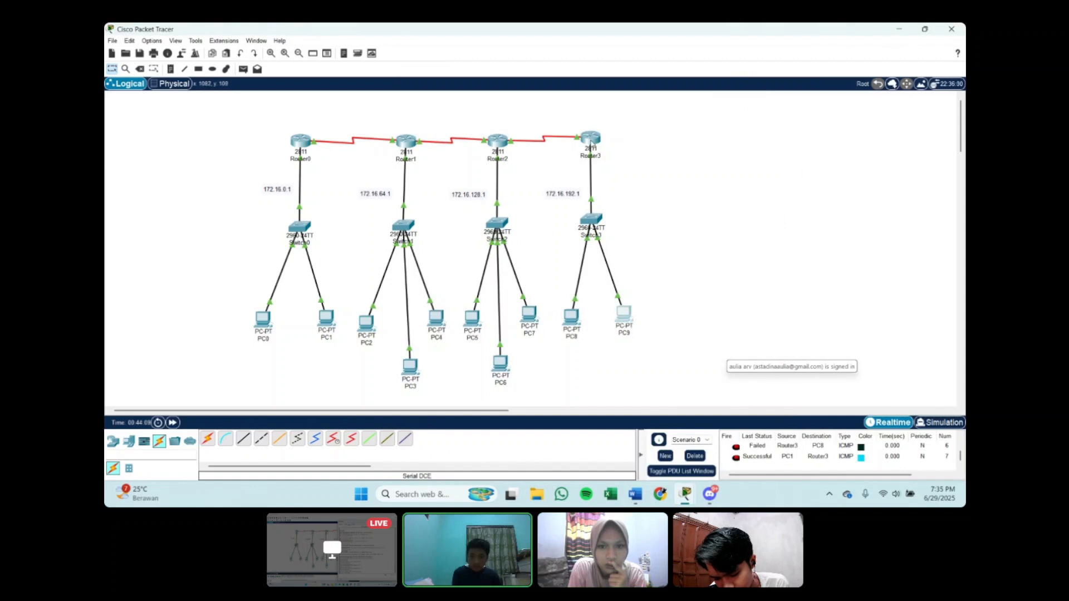
Step: Review Router3's FastEthernet0/0 address in its CLI and send a simple PDU from Router3 to PC8, checking its status
click(590, 139)
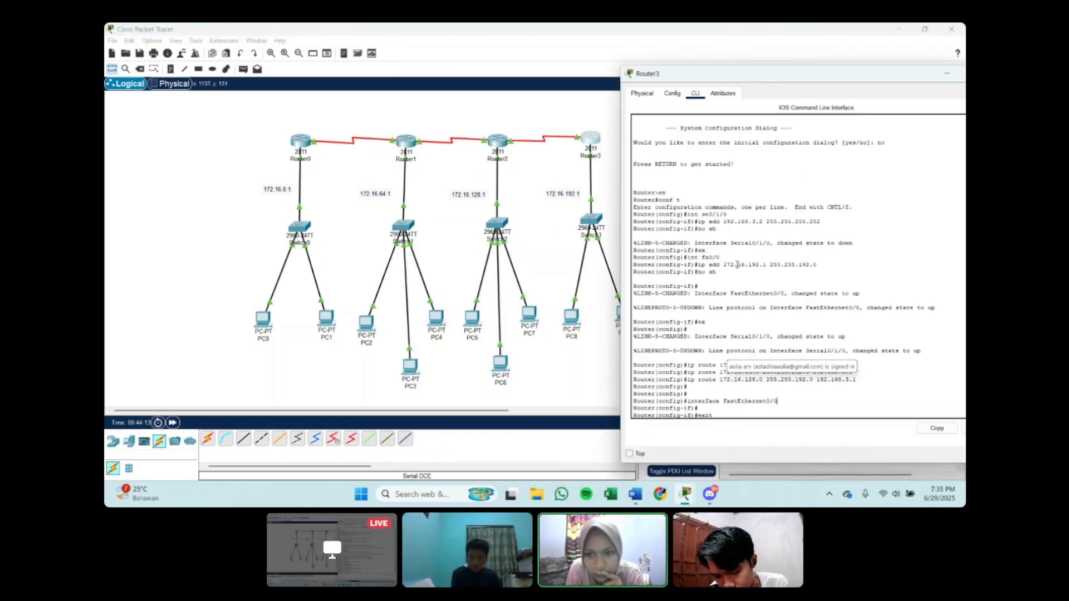
click(605, 254)
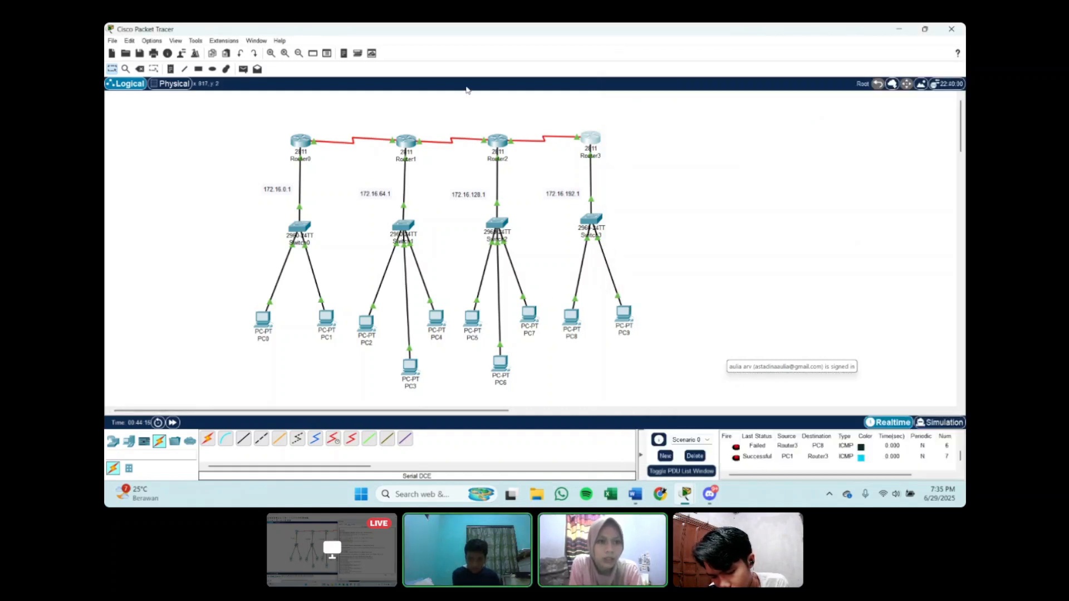
click(245, 68)
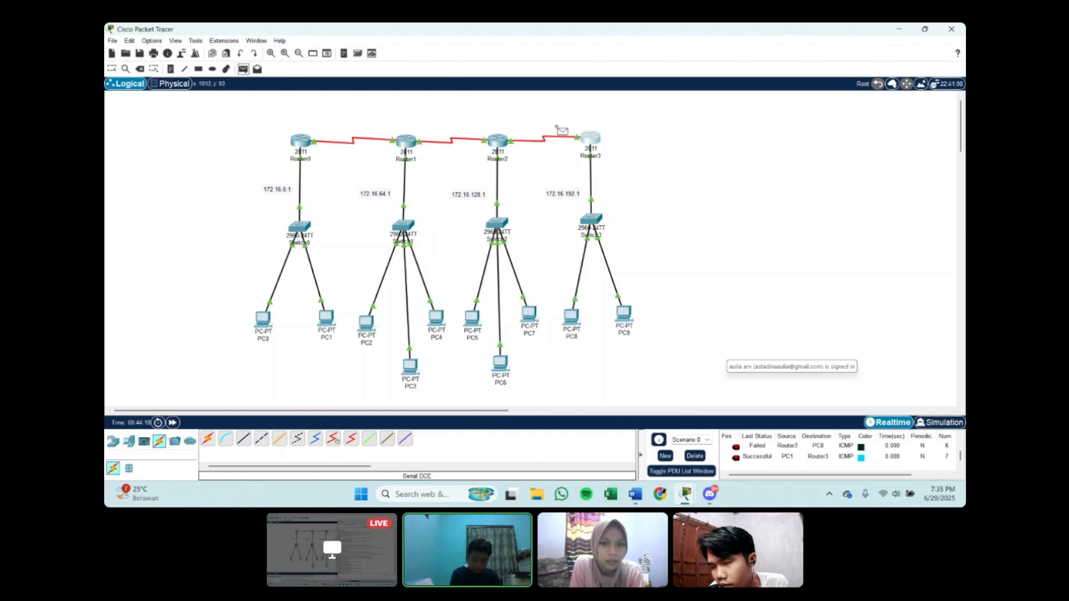
click(590, 139)
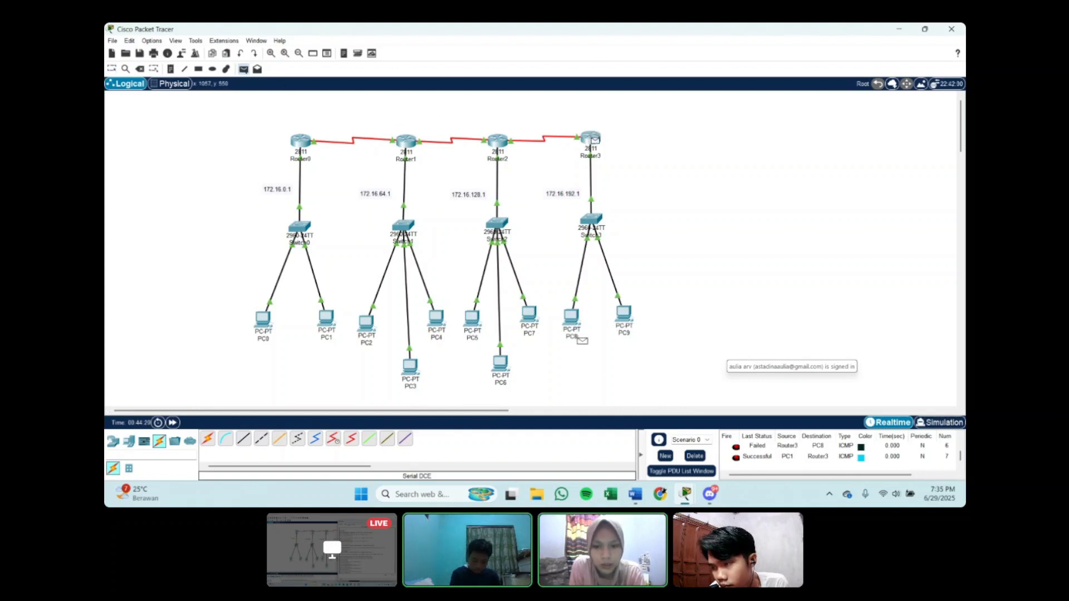
click(572, 317)
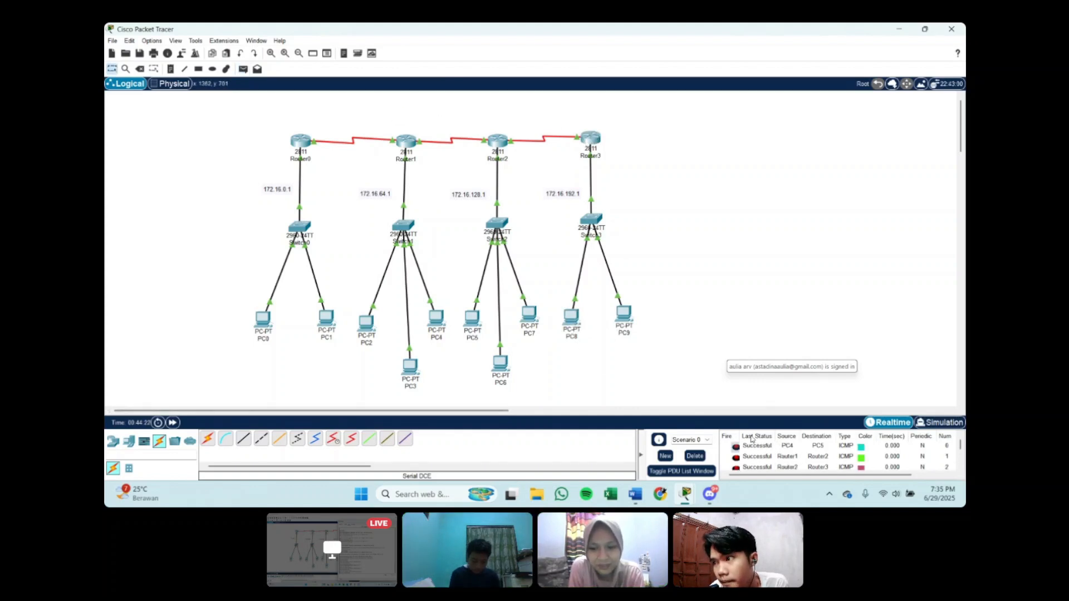
scroll(751, 439, down, 3)
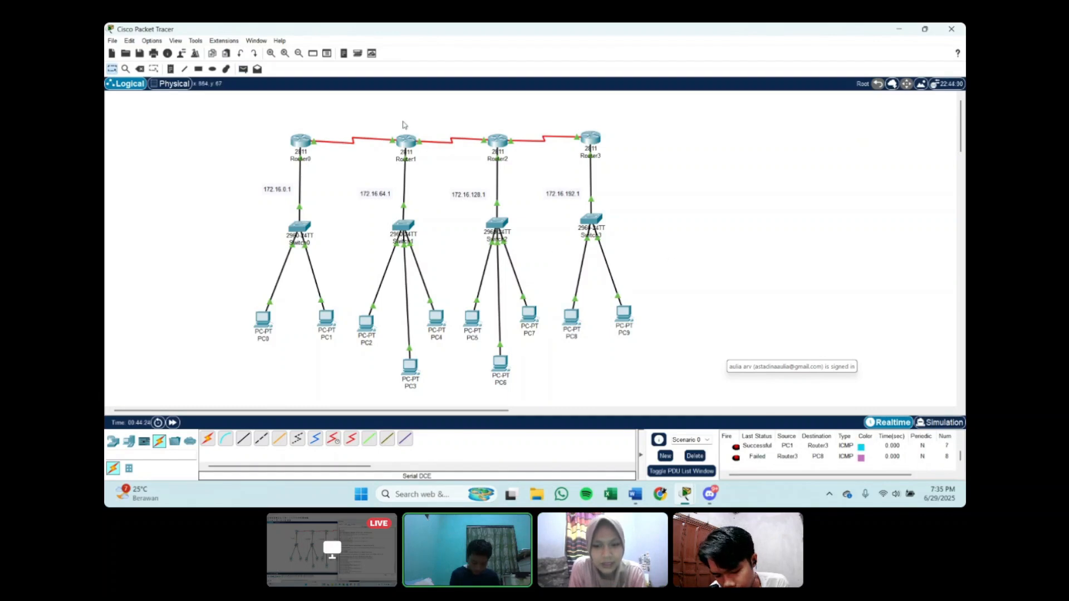
Step: Send a second simple PDU from Router3 to PC8 and check its status in the PDU list
click(244, 69)
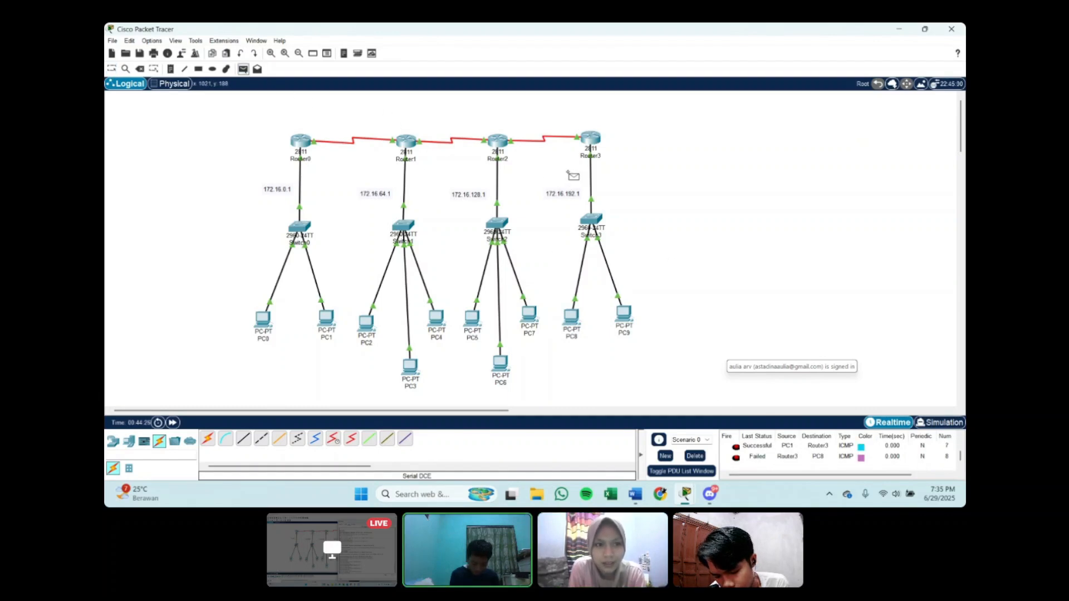
click(585, 134)
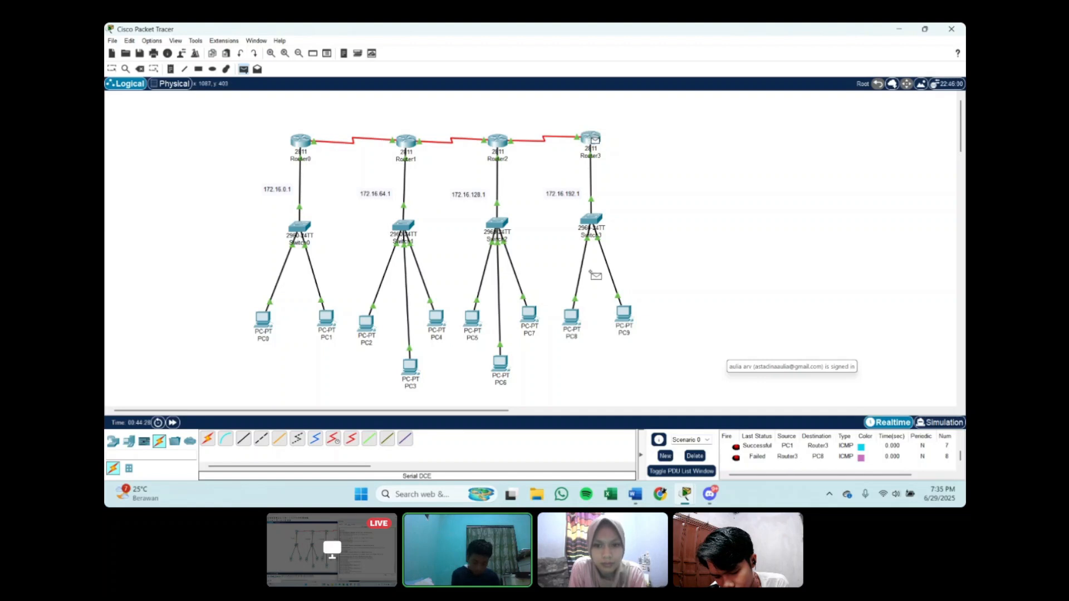
click(573, 314)
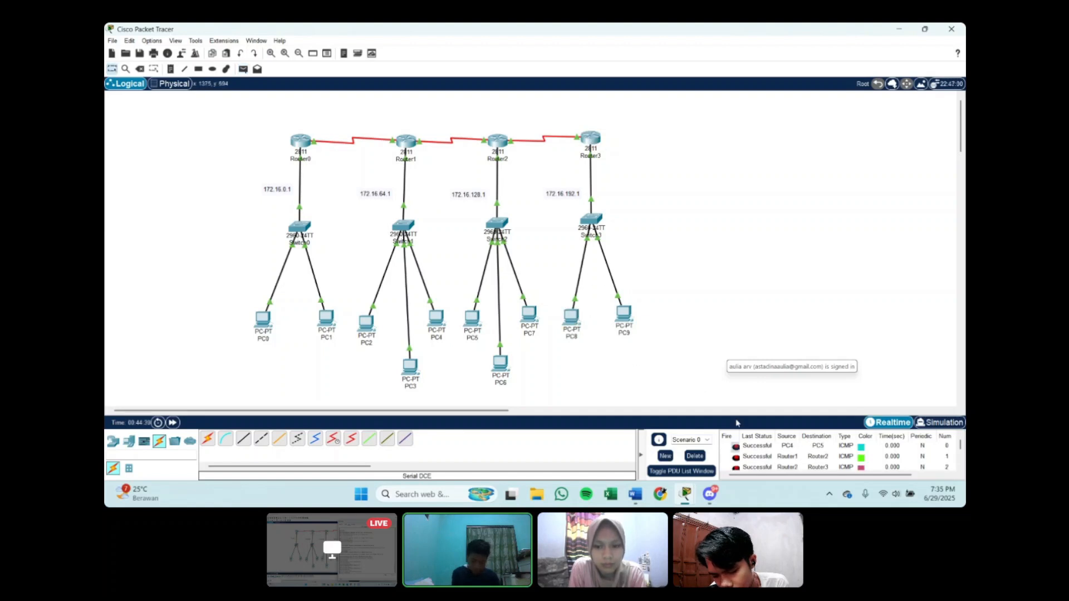
scroll(755, 459, down, 1)
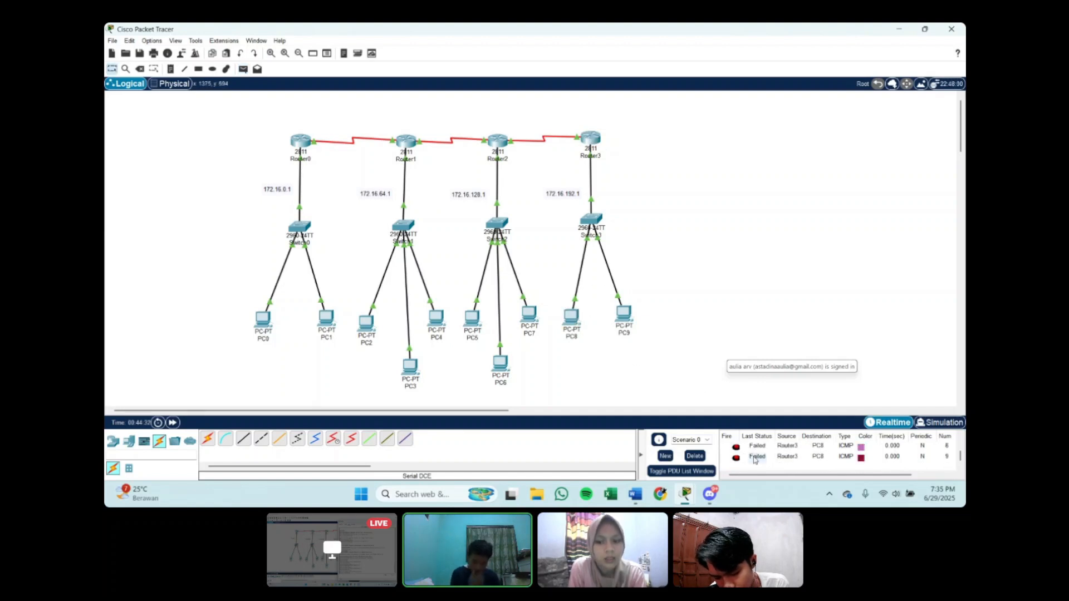
Step: Delete Scenario 0's PDU entries and send a fresh simple PDU from Router3 to PC8
click(702, 456)
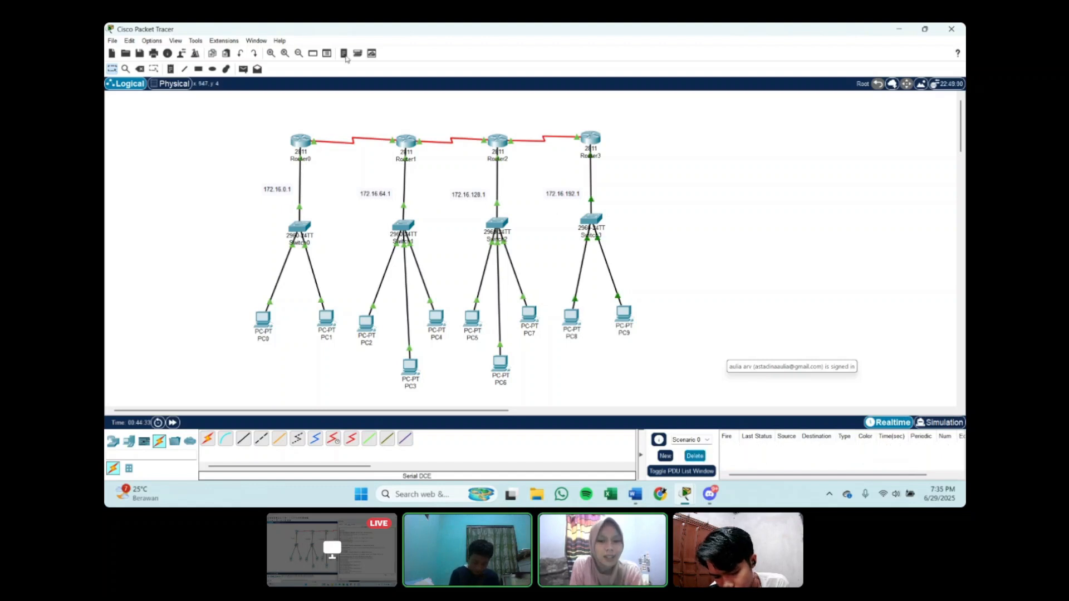
click(244, 69)
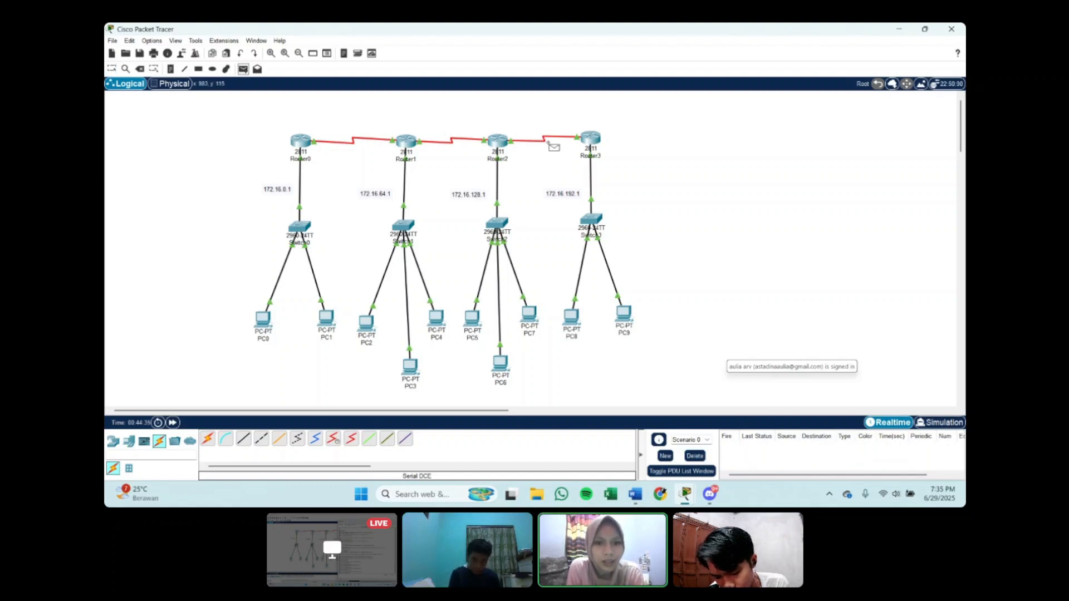
click(593, 137)
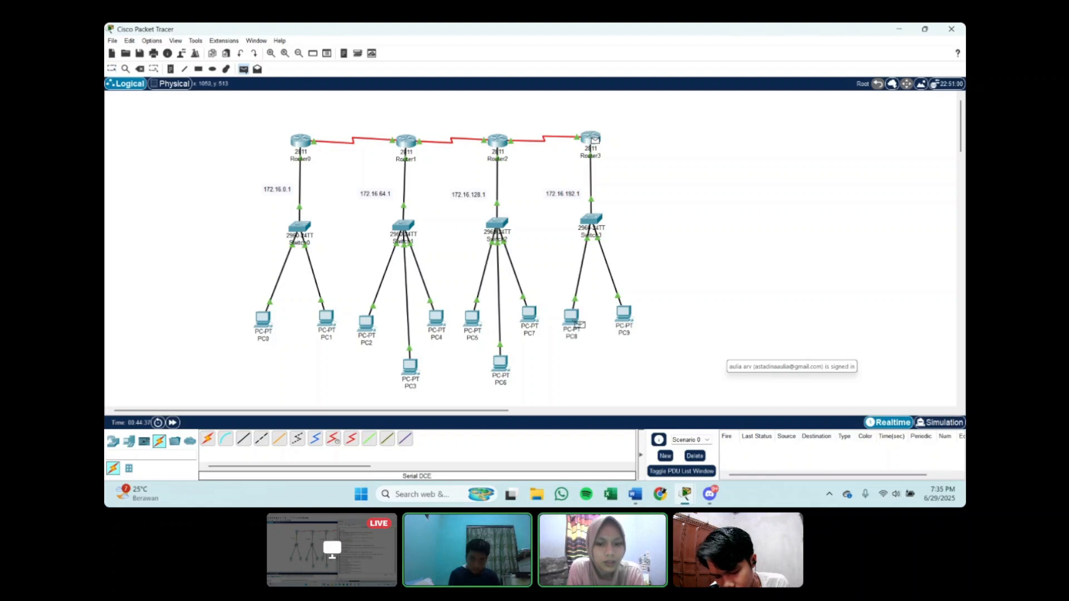
click(572, 317)
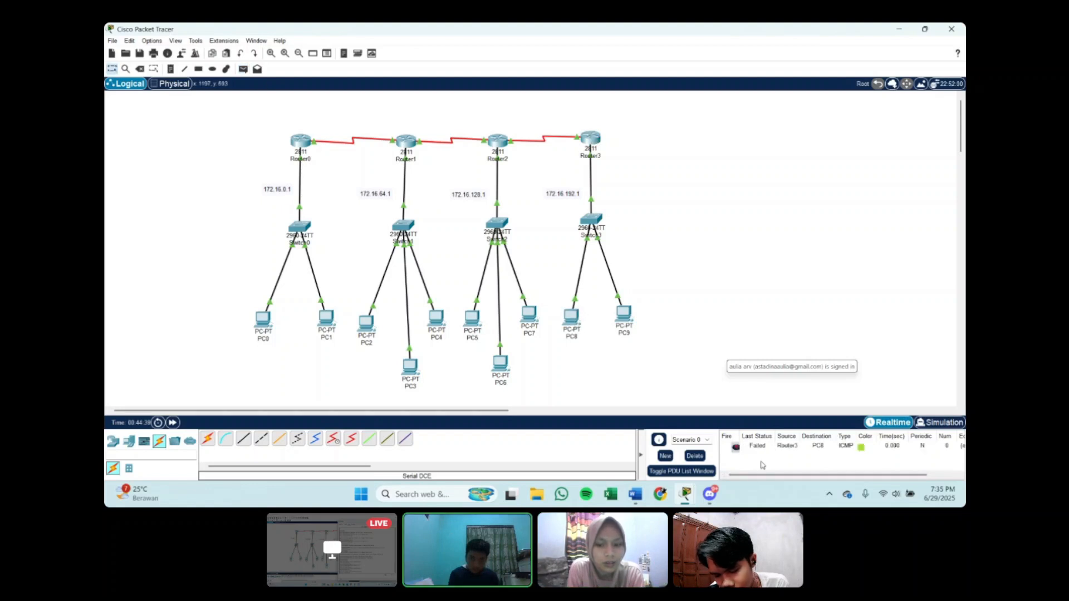
Step: Set PC8's IPv4 address to 172.16.192.2 and its default gateway to 172.16.192.1
click(572, 316)
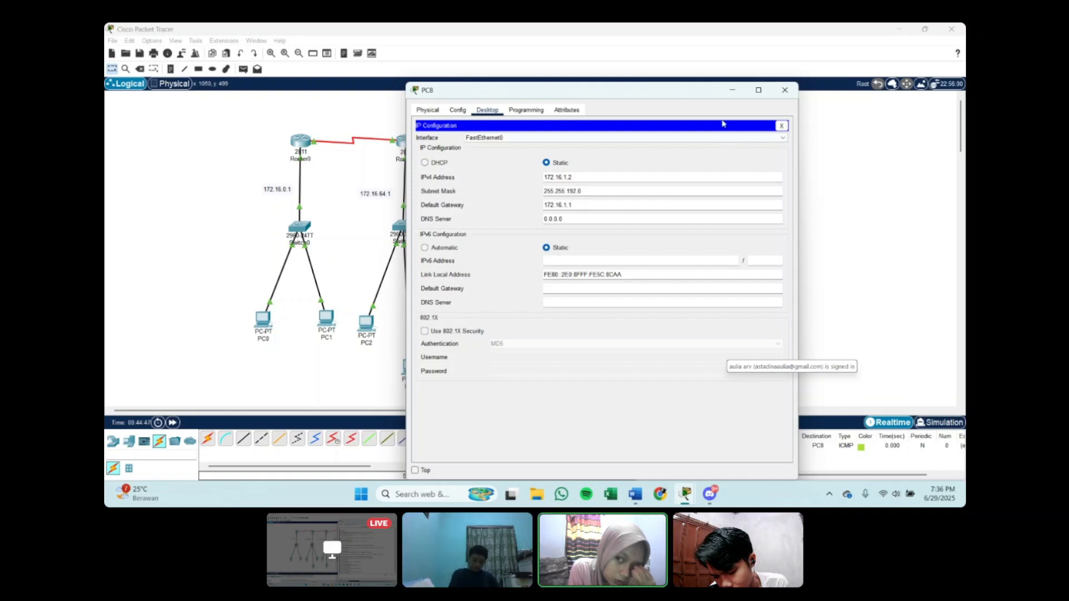
click(732, 89)
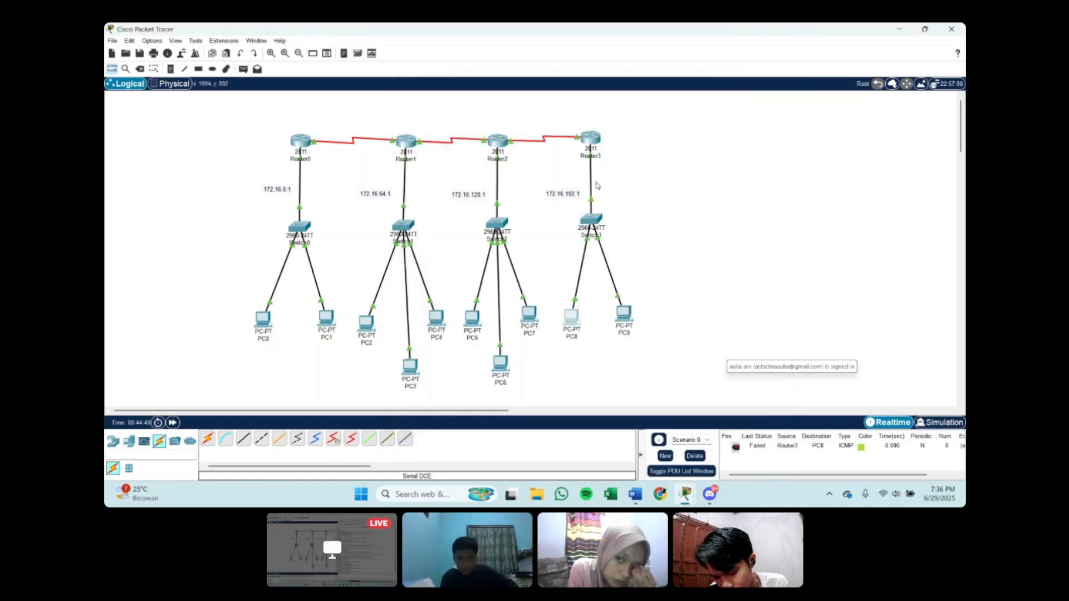
click(569, 328)
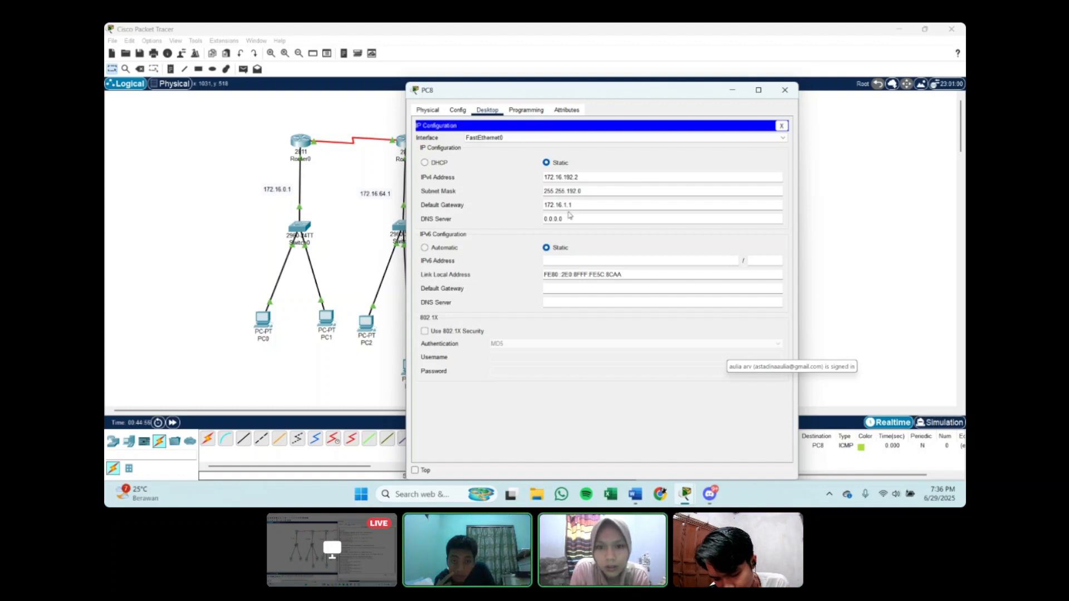
click(732, 90)
click(568, 315)
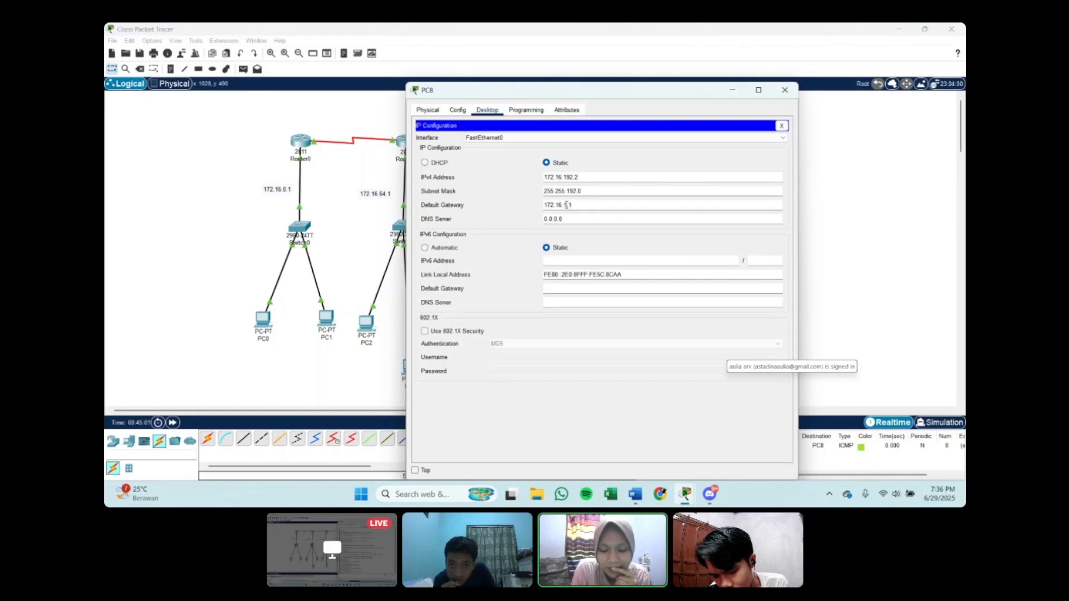
text(92)
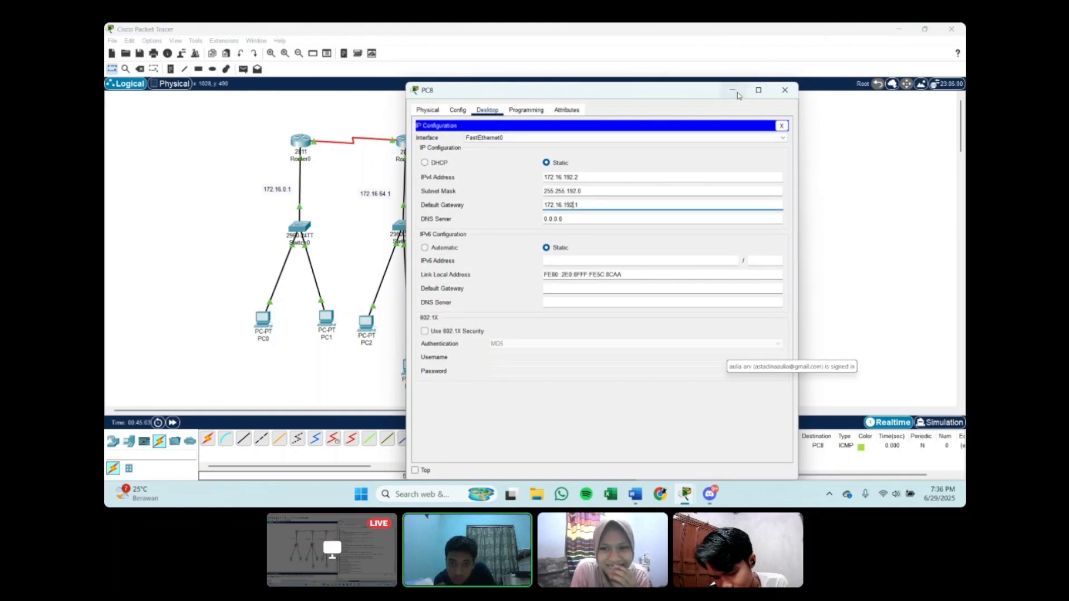
click(733, 92)
Step: Set PC9's IPv4 address to 172.16.192.3 and its default gateway to 172.16.192.1
click(623, 314)
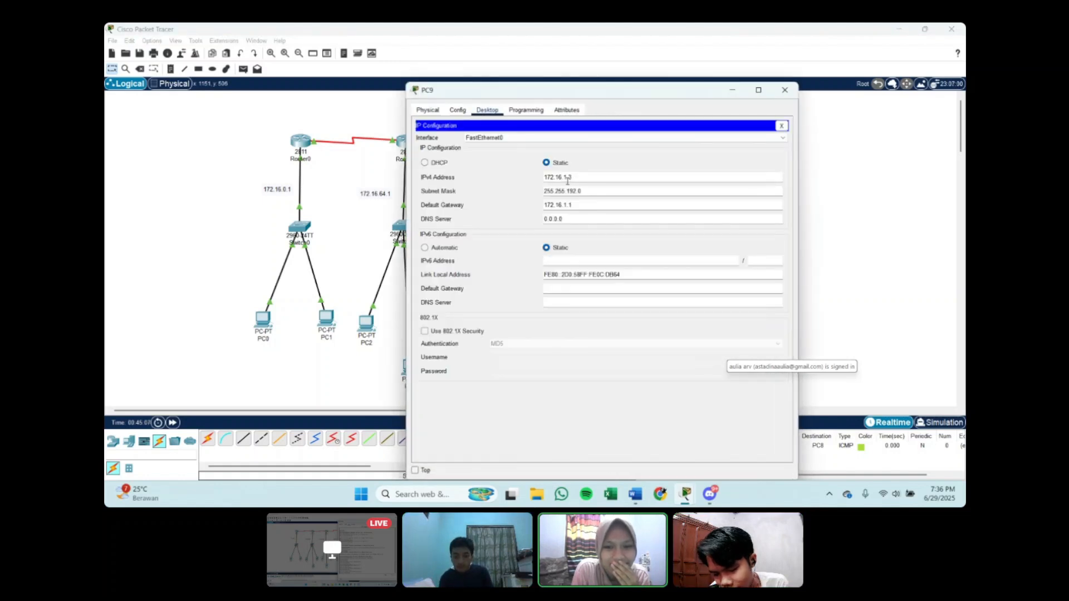
text(92)
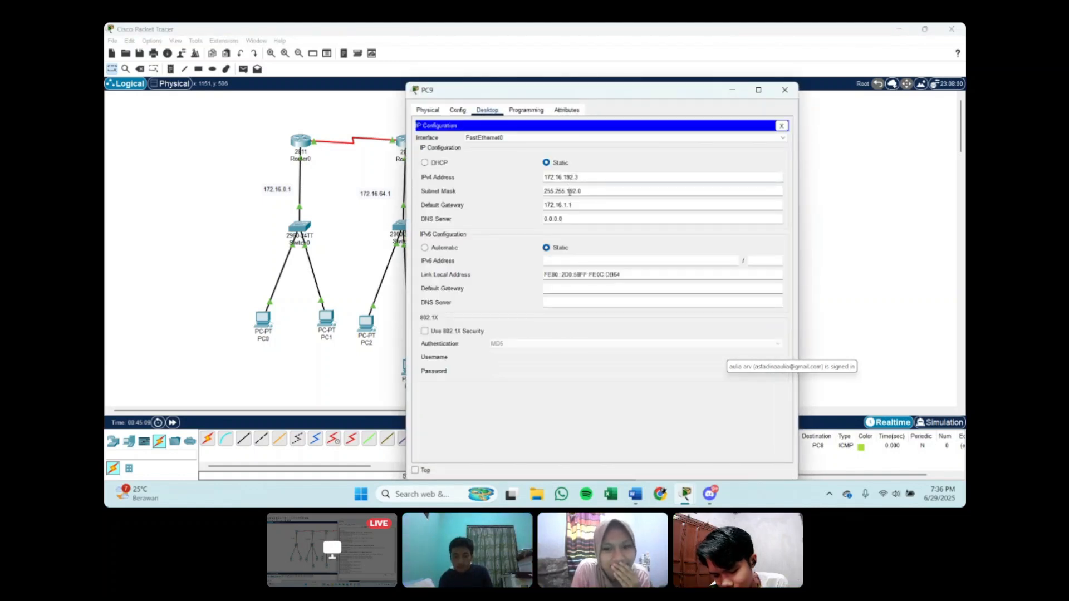
click(568, 205)
text(92)
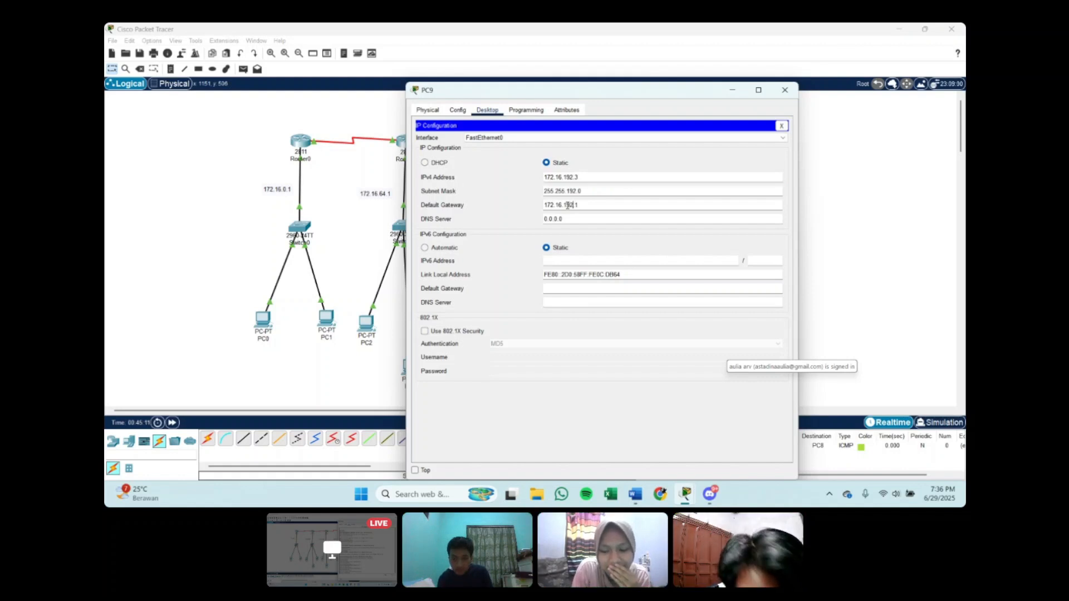
click(734, 91)
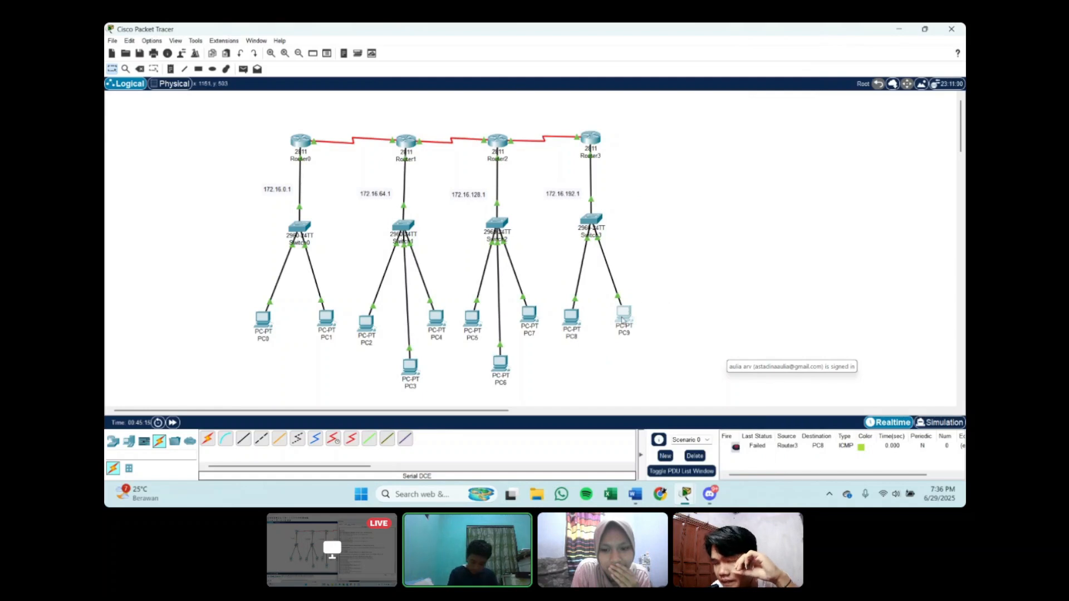
Step: Reopen the IP configurations of PC9 and PC8 to verify their addresses and gateways
click(622, 319)
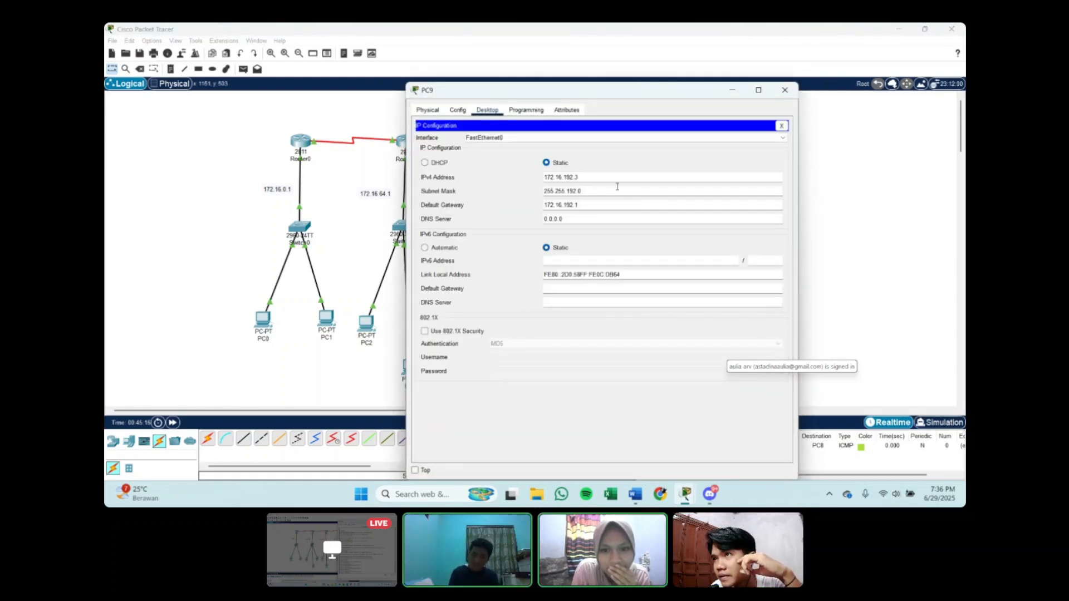
click(732, 92)
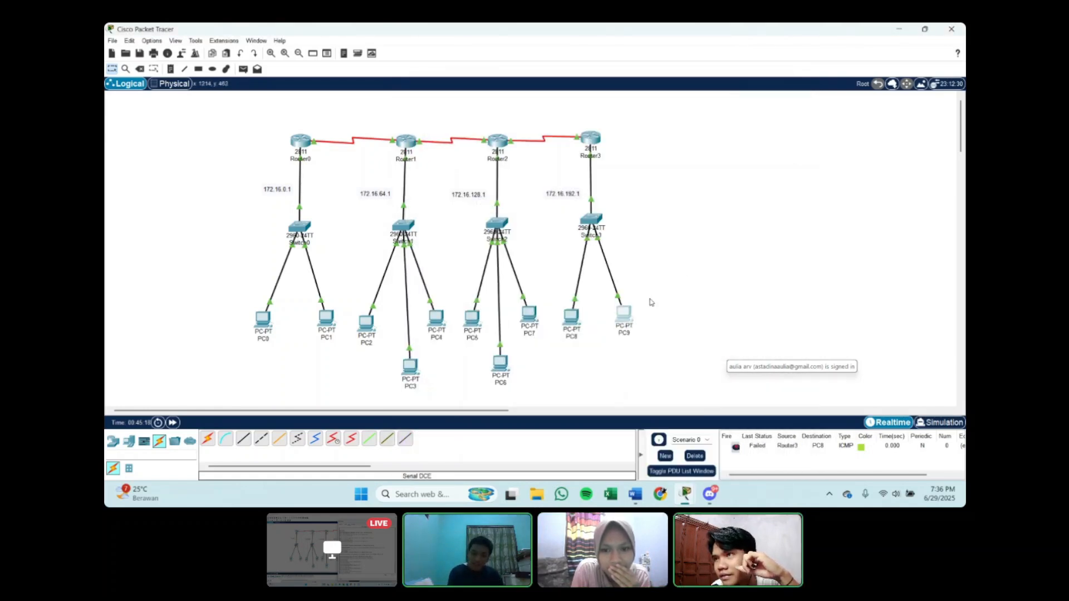
click(568, 314)
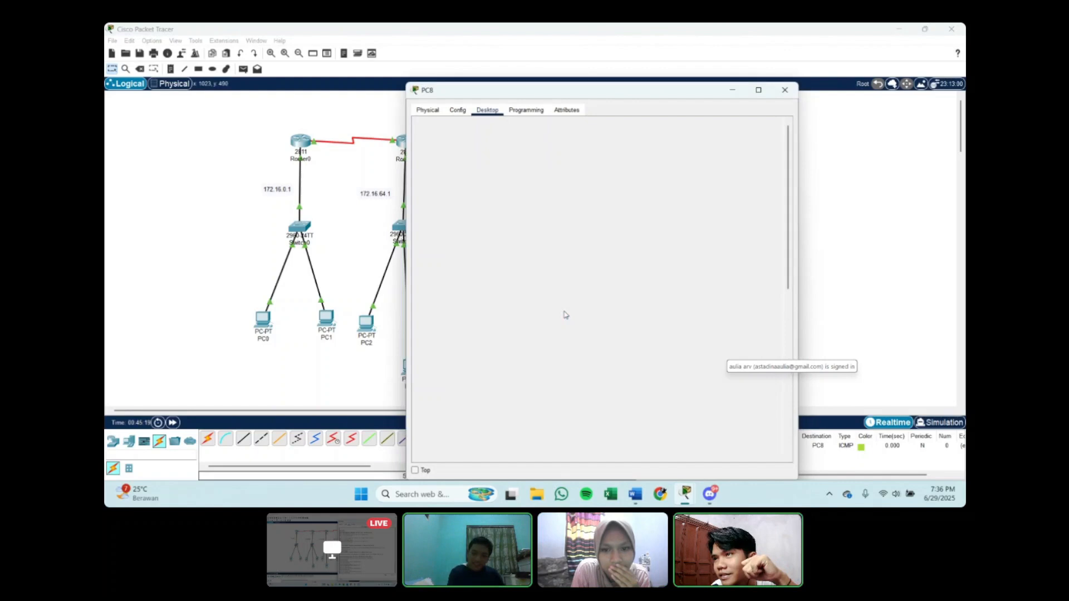
Step: Send two more simple PDUs from Router3 to PC8 and check their delivery status in the PDU list
click(735, 91)
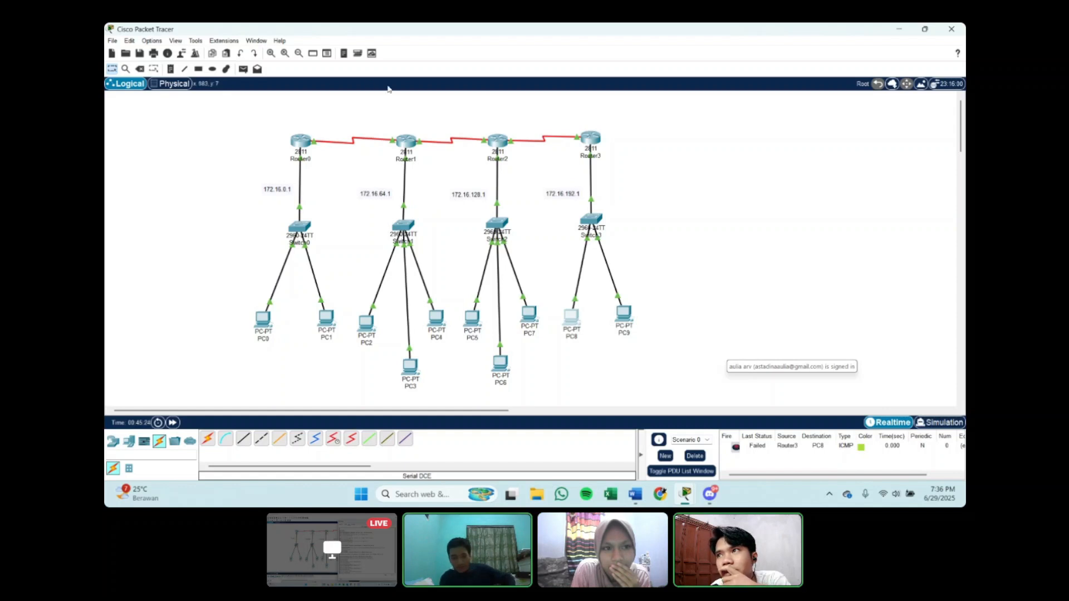
click(244, 69)
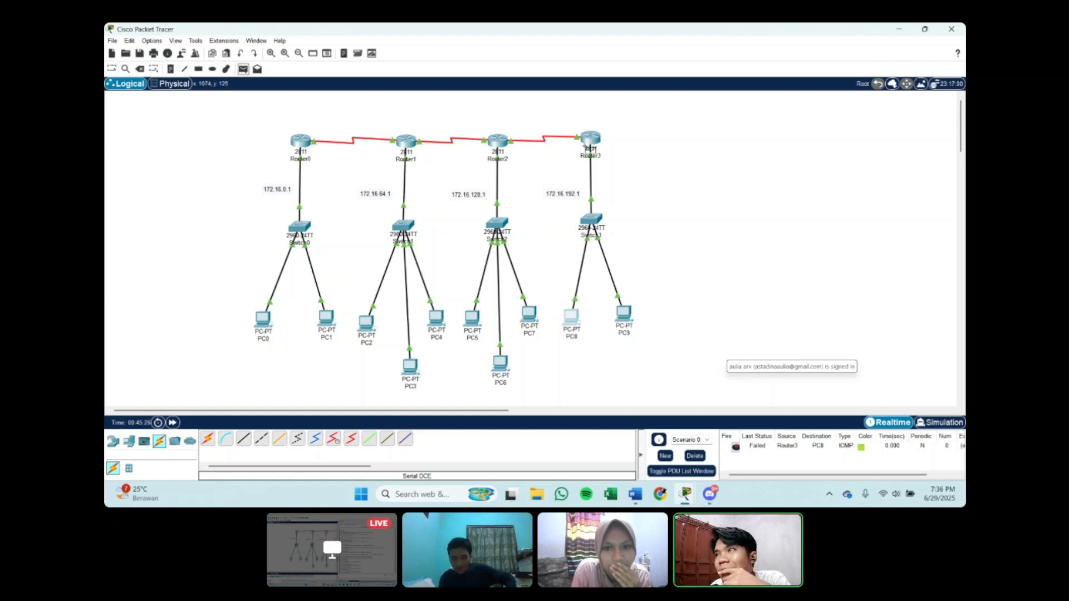
click(591, 139)
click(576, 318)
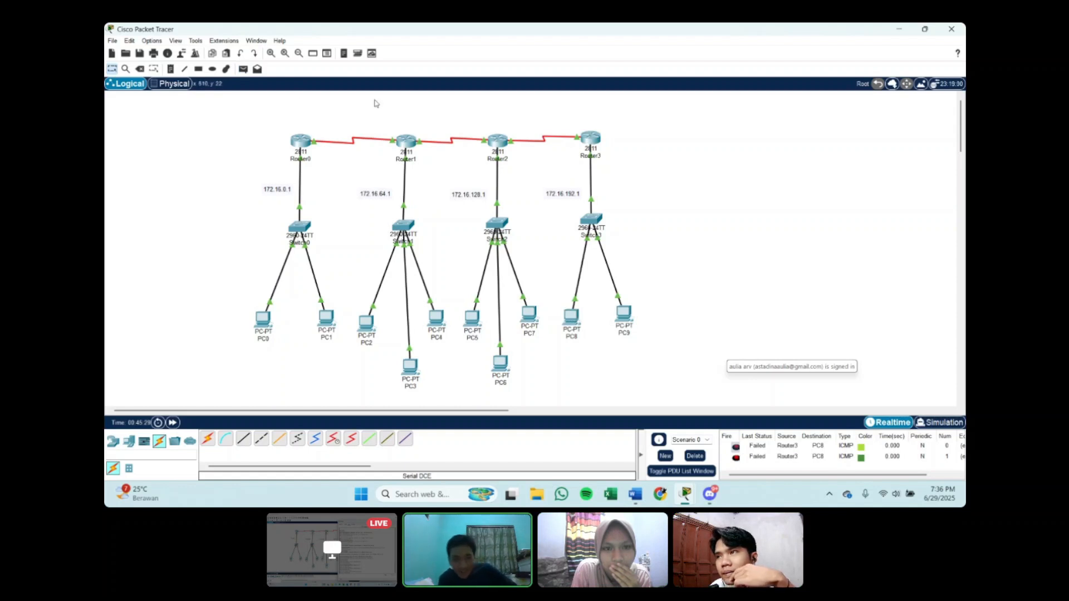
click(247, 70)
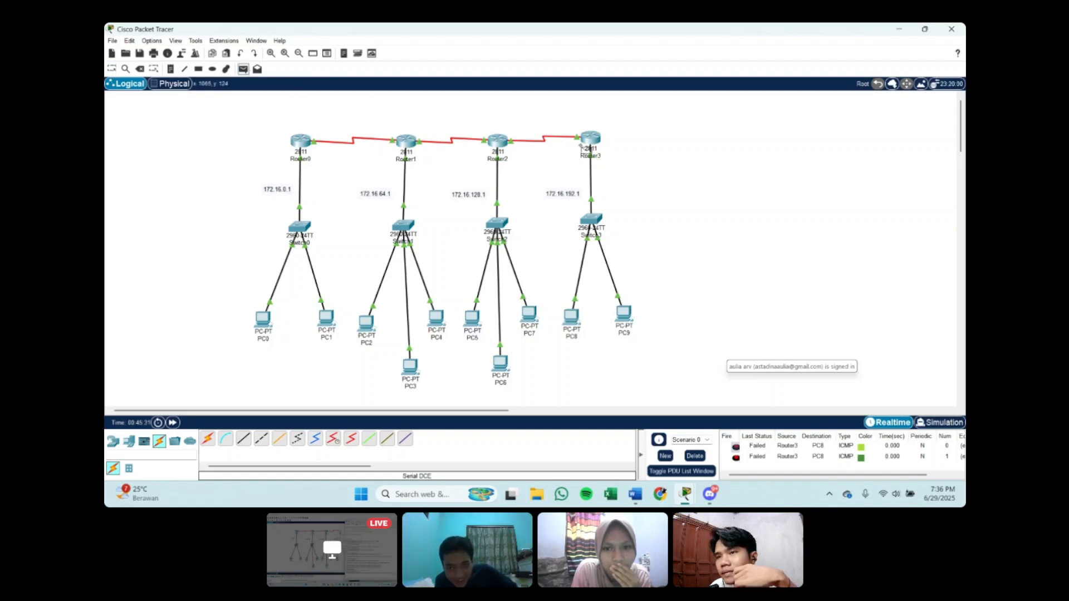
click(595, 142)
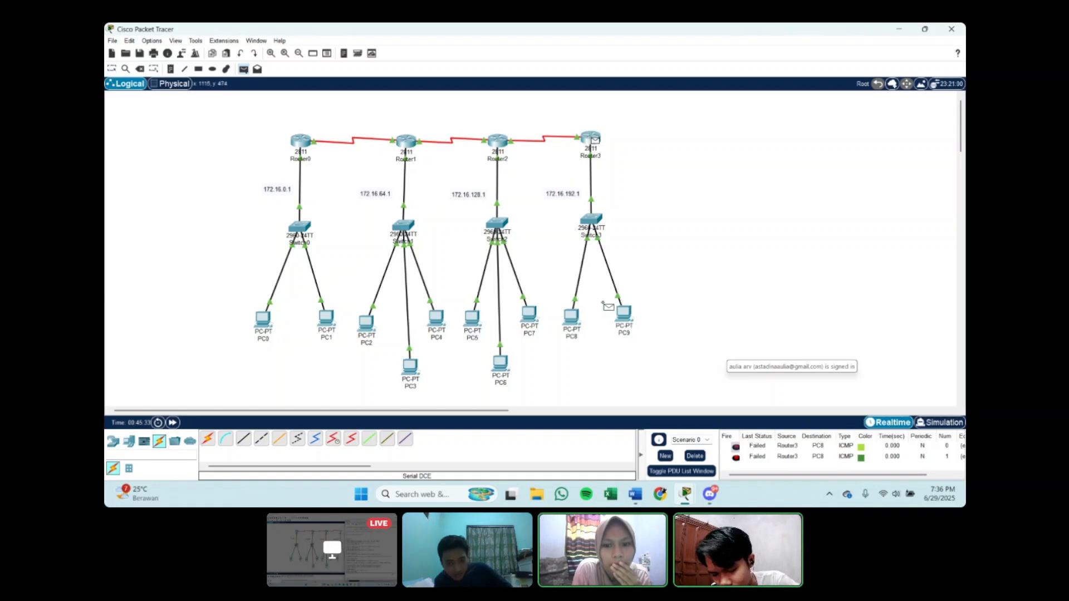
mouse_move(578, 326)
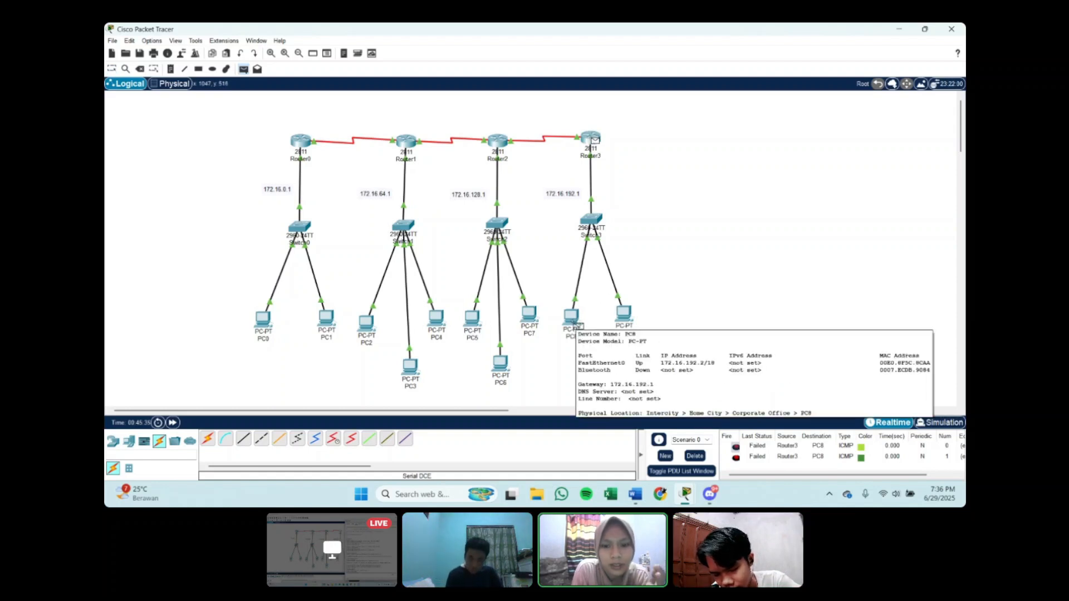
click(577, 323)
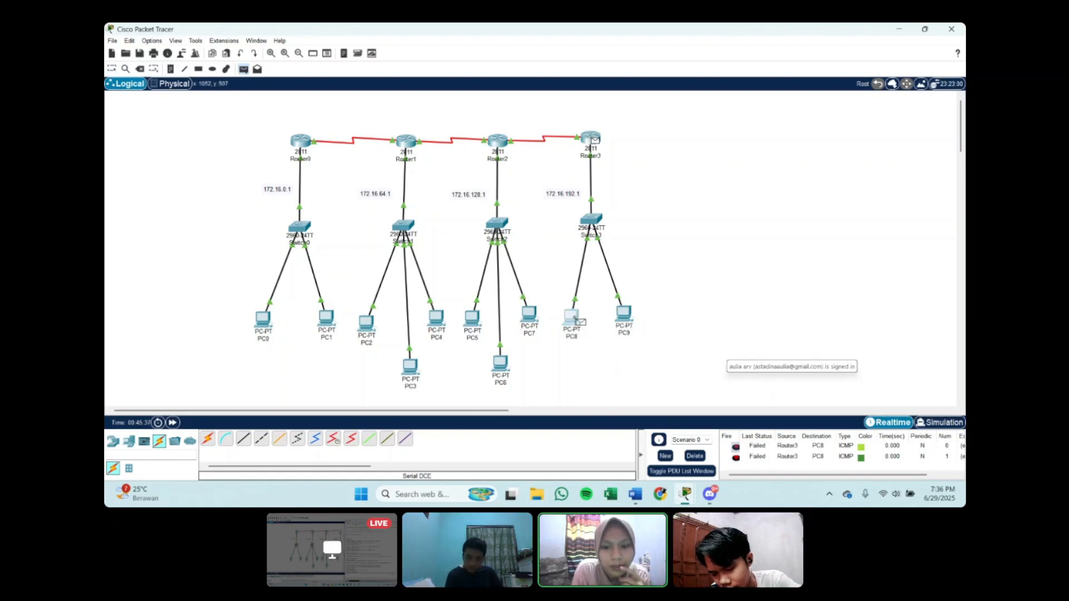
scroll(749, 463, down, 1)
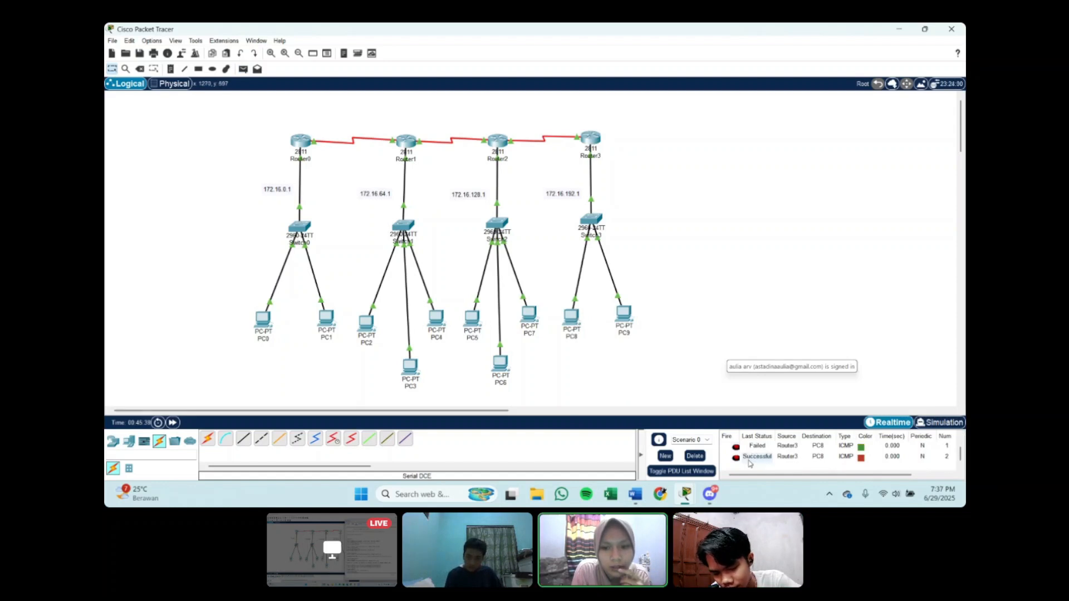
Step: Send a simple PDU from Router3 to PC9 and review PC9's IP configuration
click(243, 69)
click(589, 138)
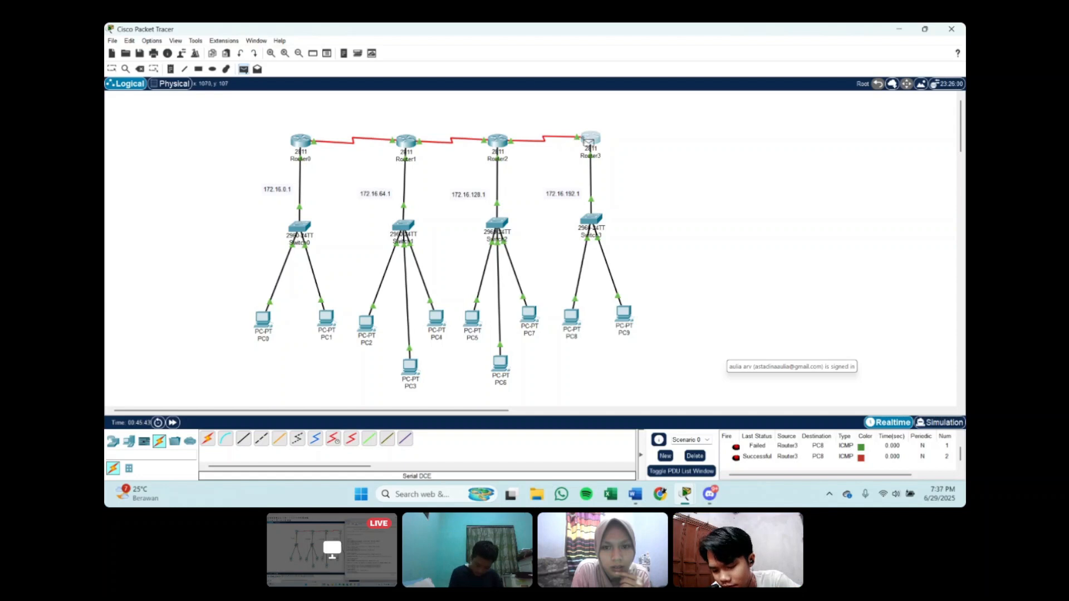
click(625, 315)
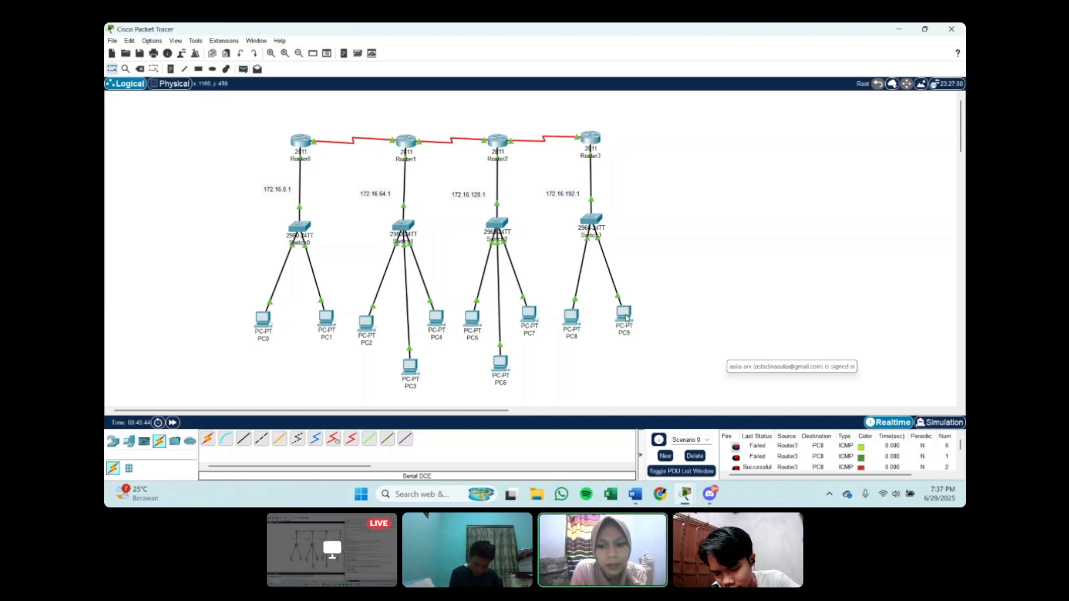
click(622, 316)
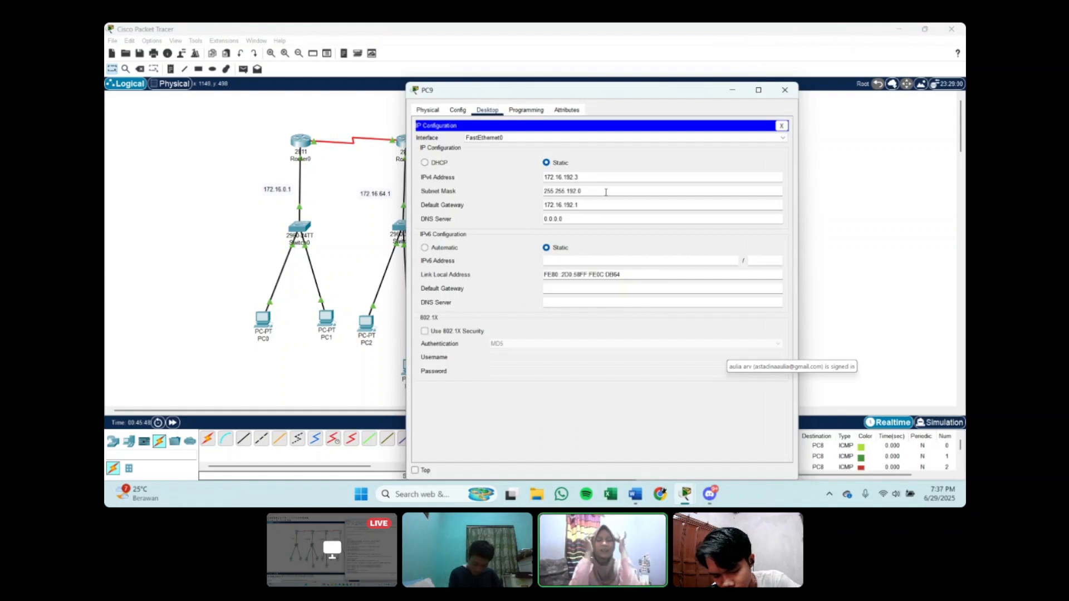
click(732, 93)
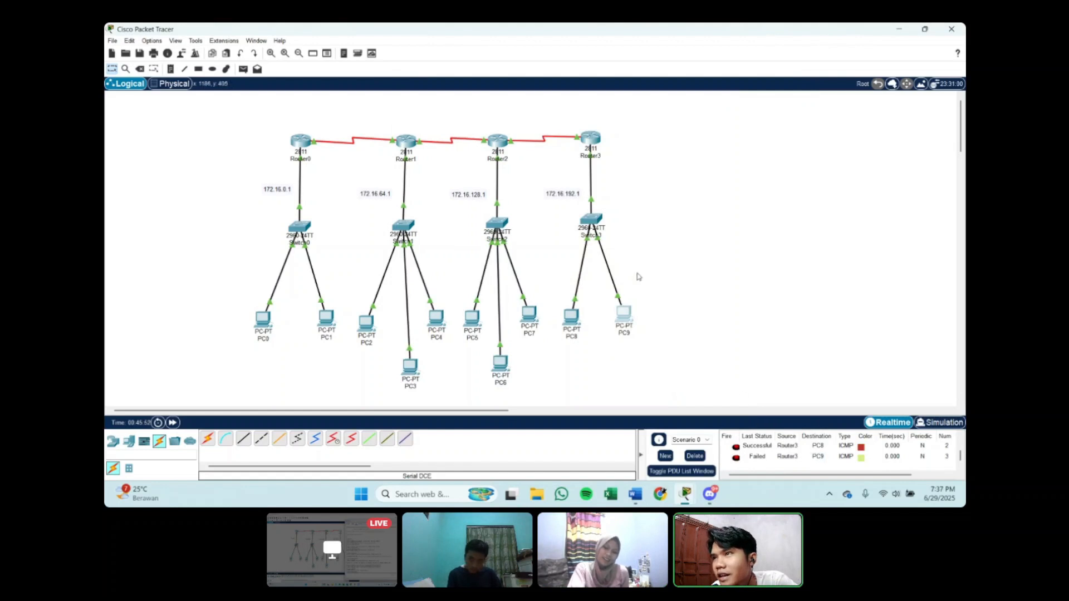
Step: Repeat the simple PDU from Router3 to PC9 and check its delivery status in the PDU list
click(244, 69)
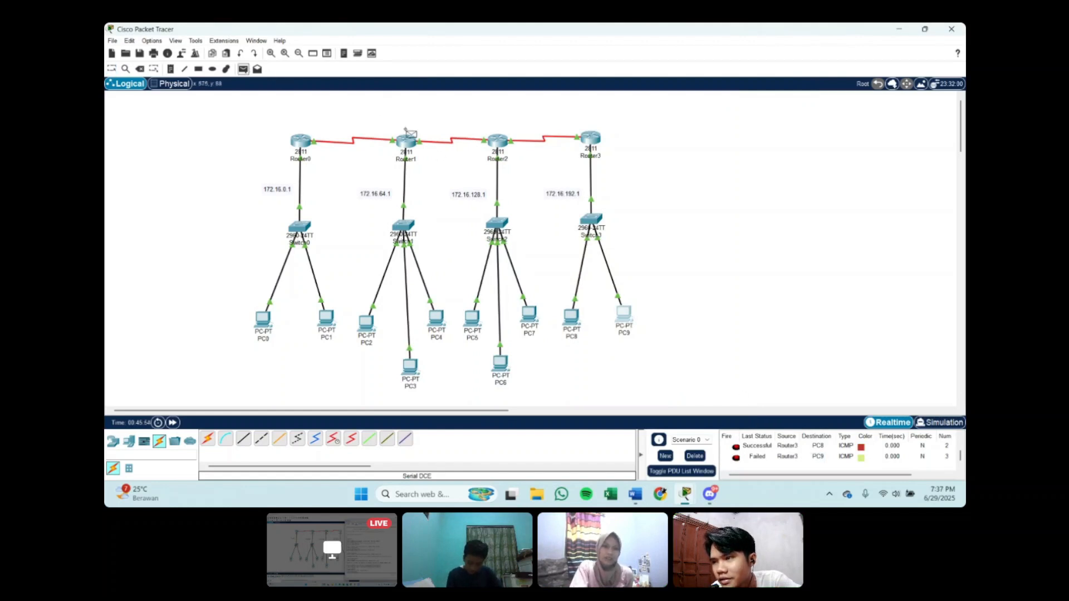
click(591, 138)
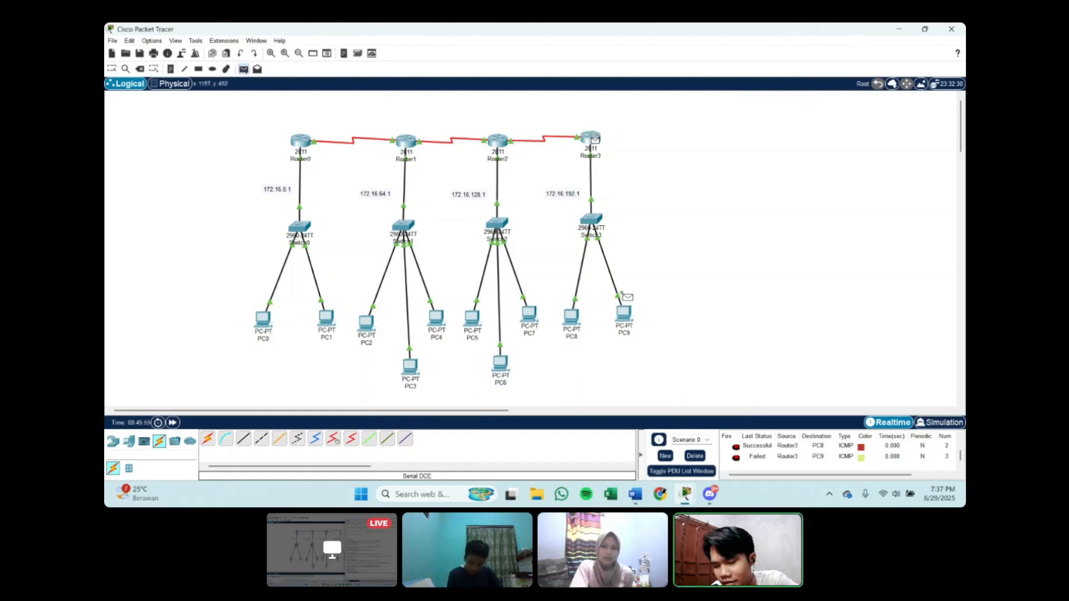
click(624, 314)
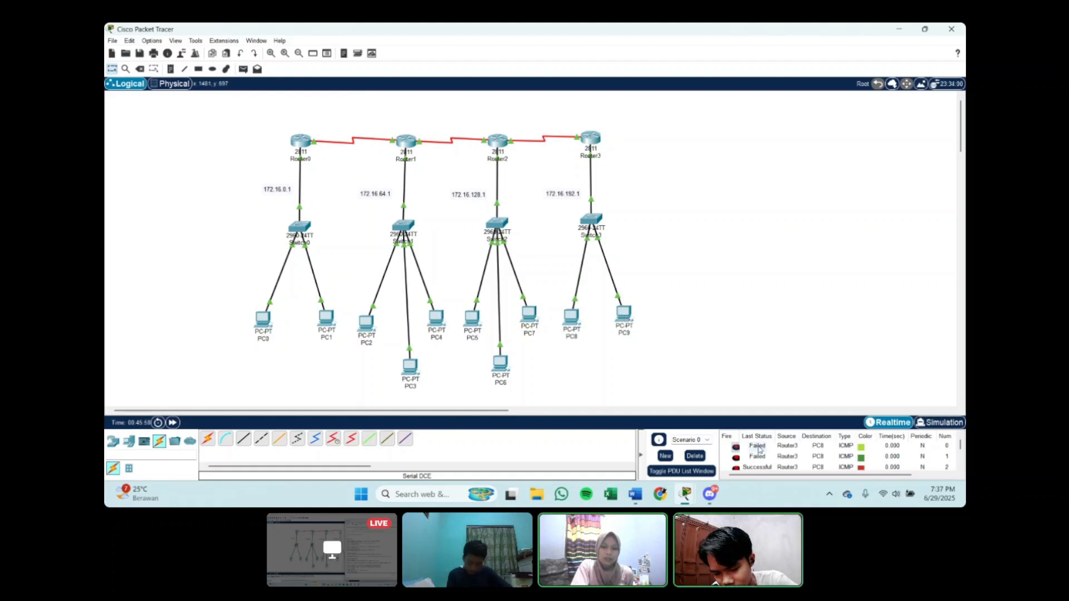
scroll(757, 469, down, 3)
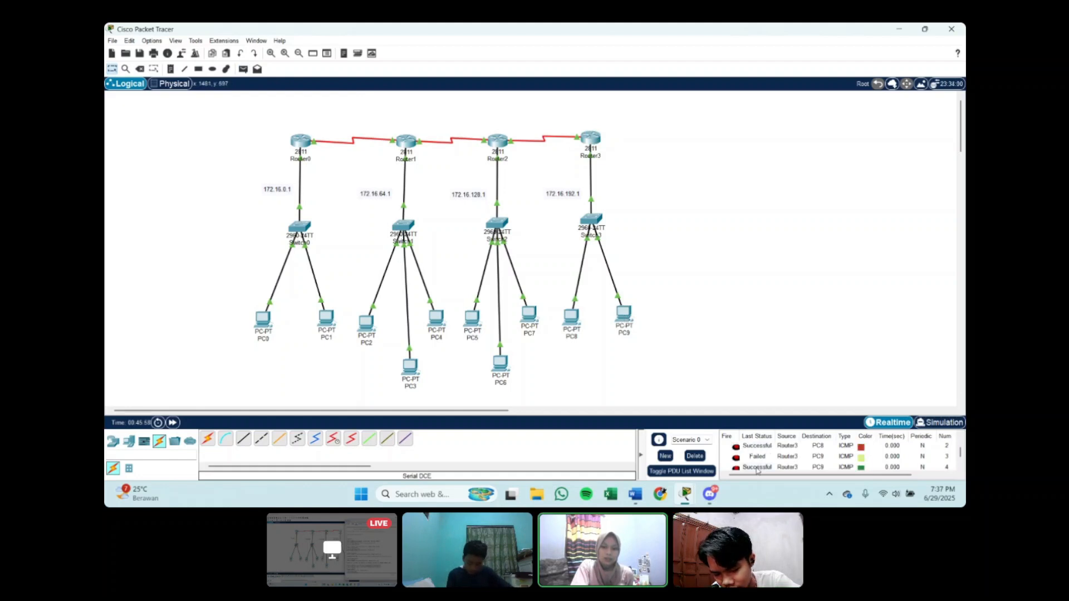
Step: Delete Scenario 0's PDU entries and send a new simple PDU from Router3 to PC8
click(694, 456)
click(243, 69)
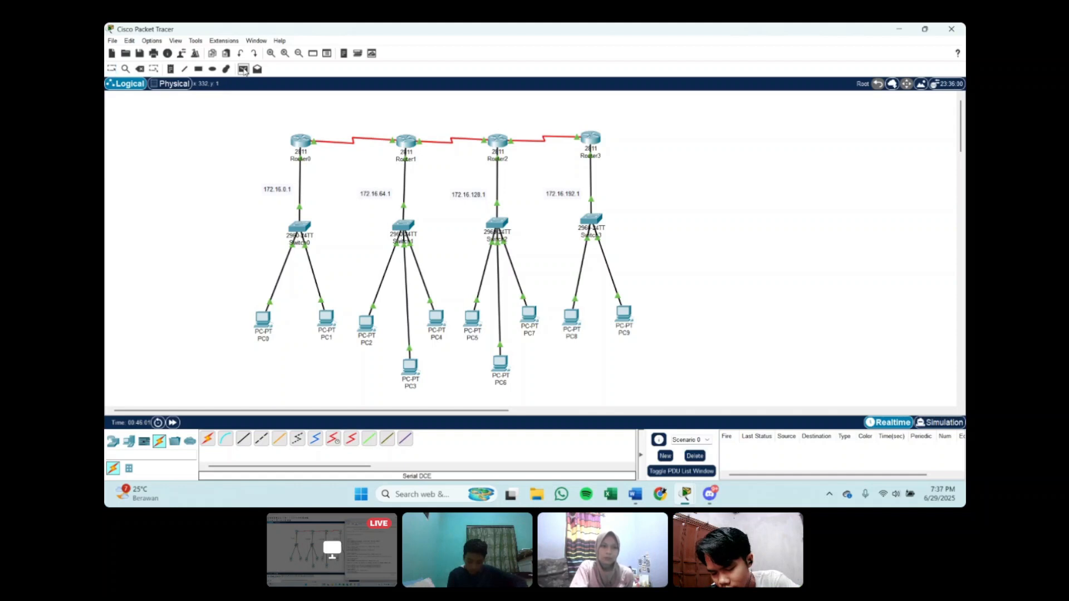
click(589, 139)
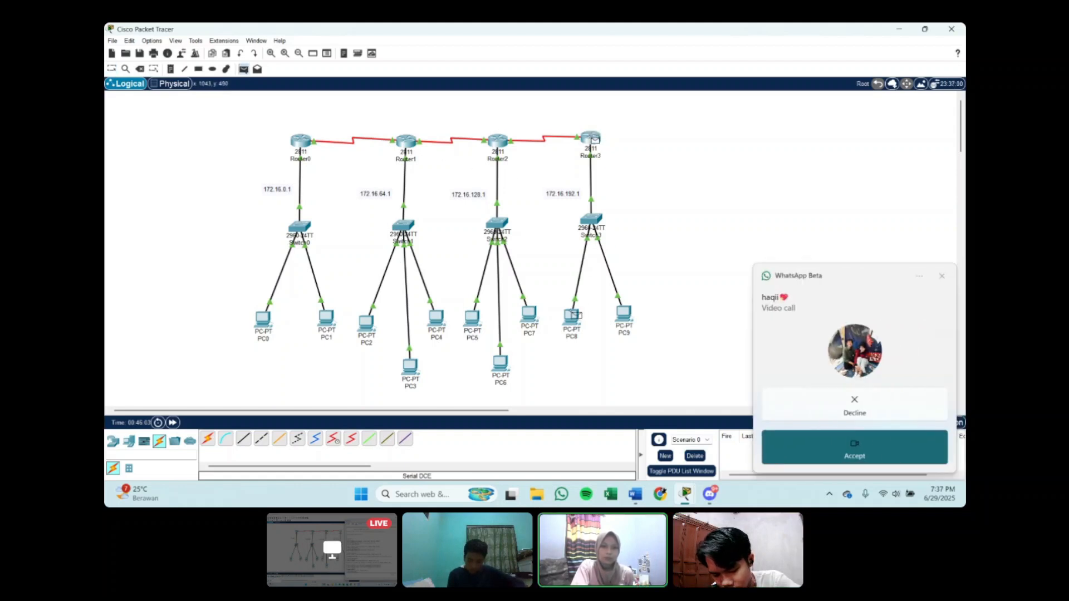
click(572, 316)
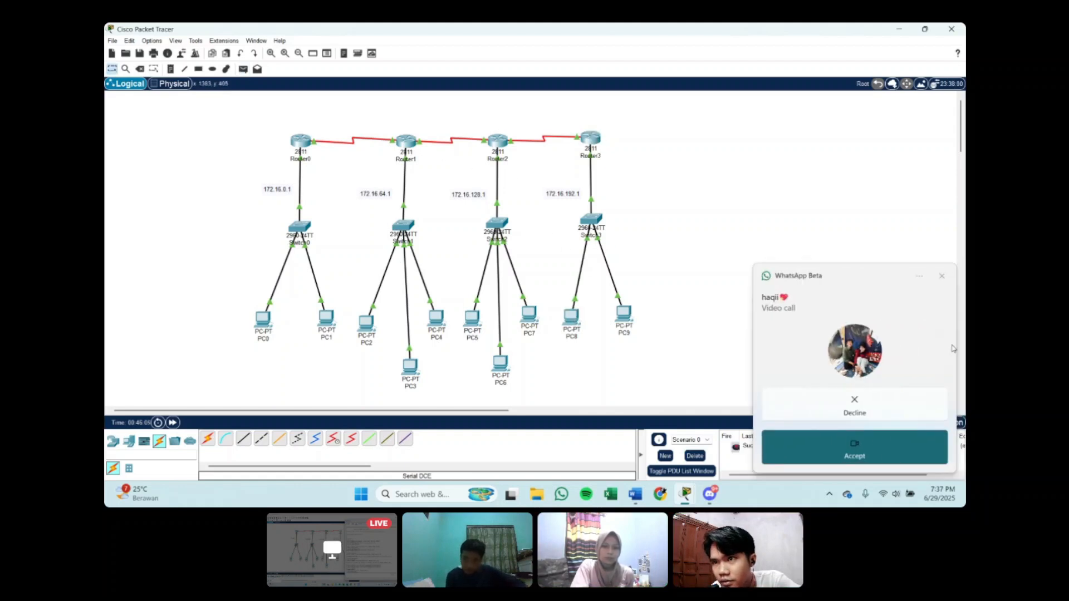
Step: Decline the incoming WhatsApp video call and send another simple PDU from Router3 to PC8
click(843, 413)
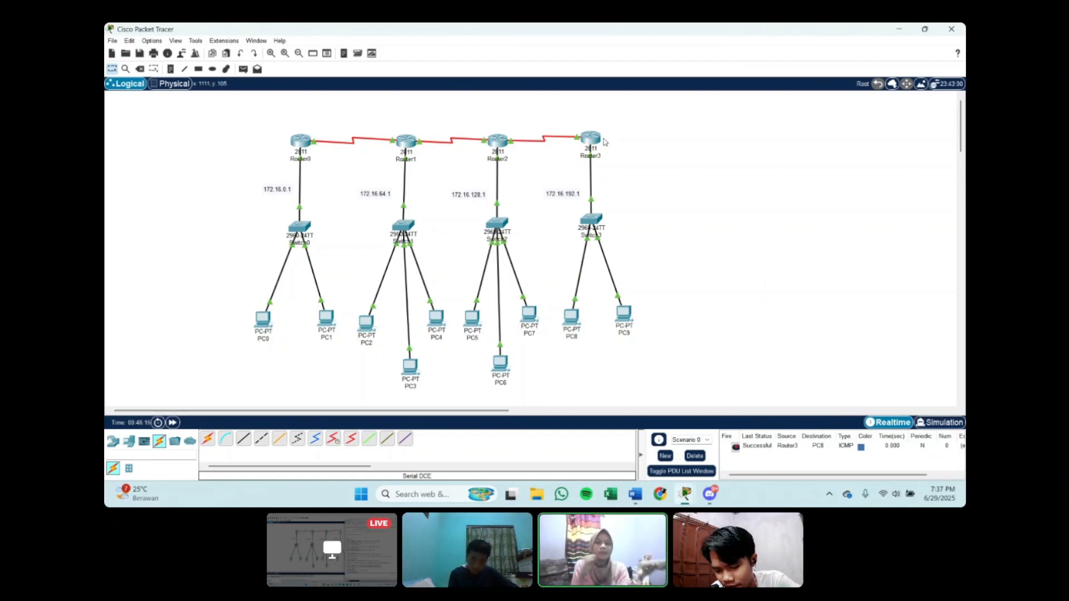
click(243, 70)
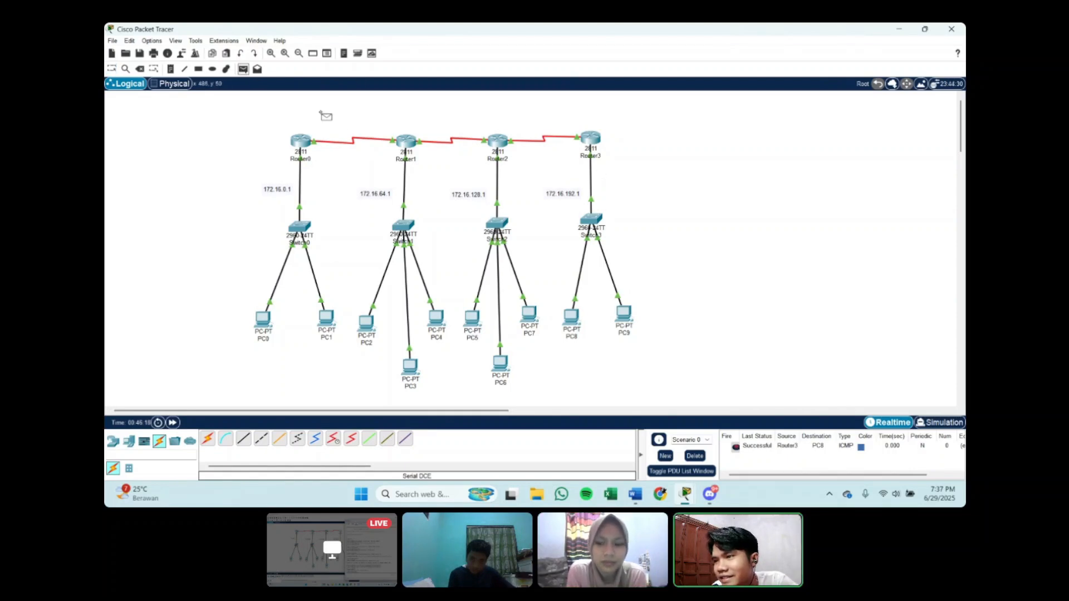
click(592, 139)
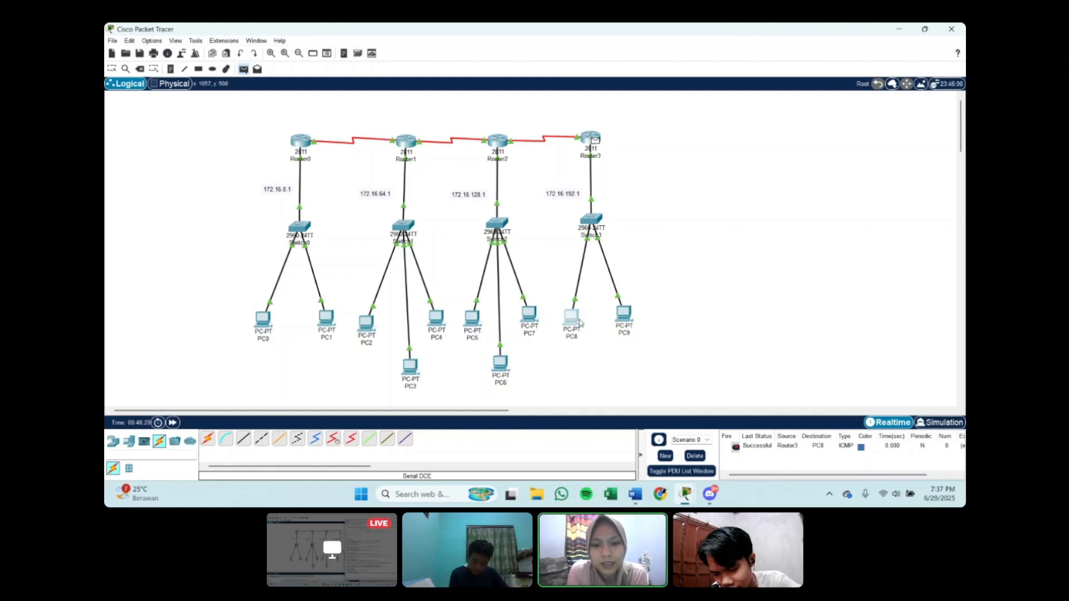
click(573, 318)
Step: Send a simple PDU from Router3 to PC9 to test connectivity within the 172.16.192.1 LAN
click(243, 69)
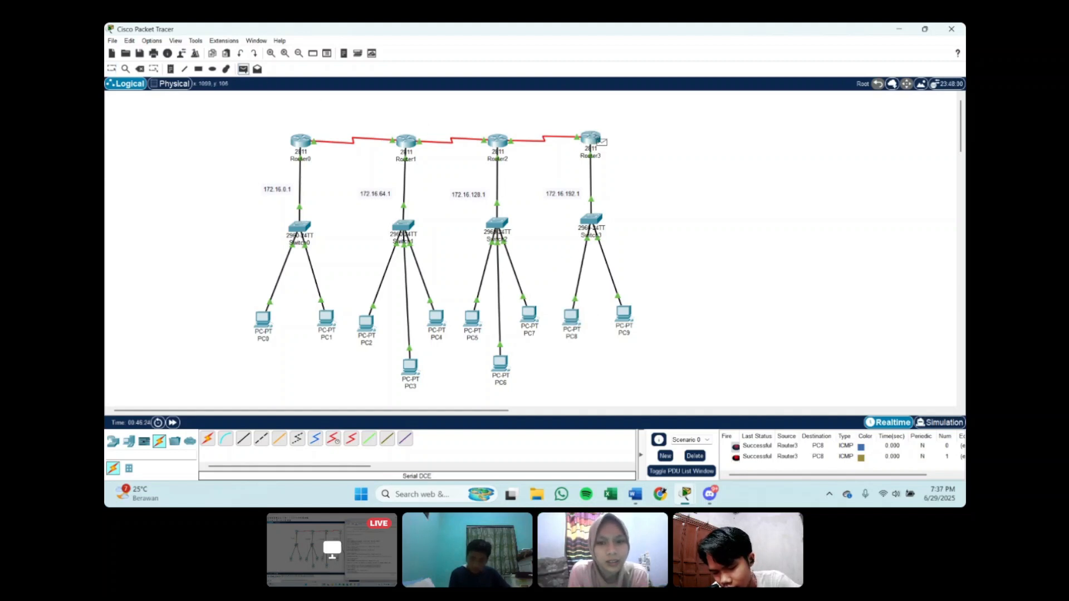
click(594, 139)
click(624, 316)
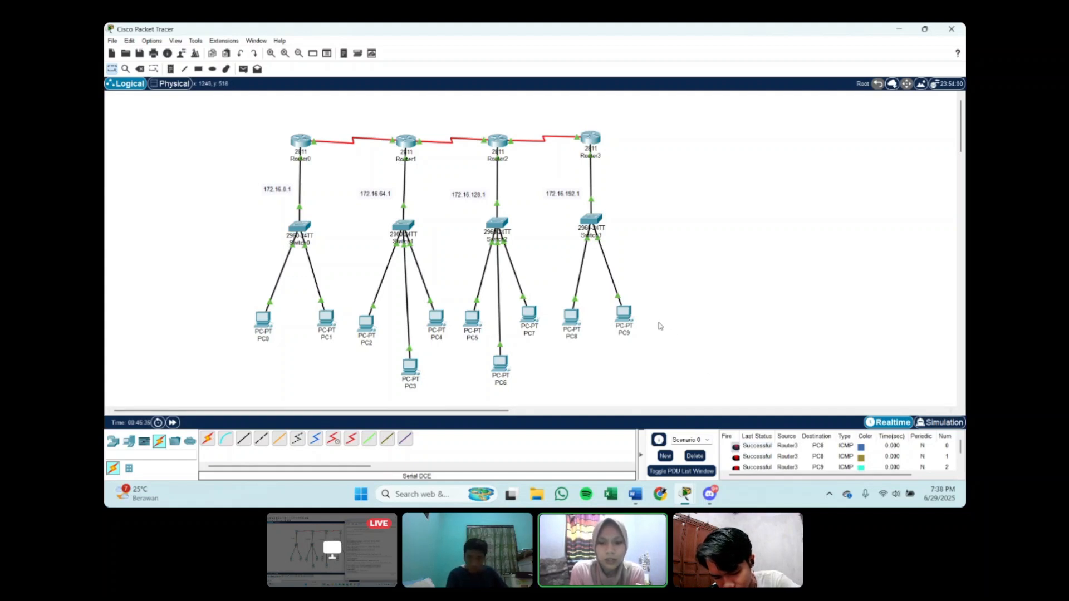
Step: Review the IP configurations of PC8 and PC9 and the command-line configuration of Router3
click(570, 317)
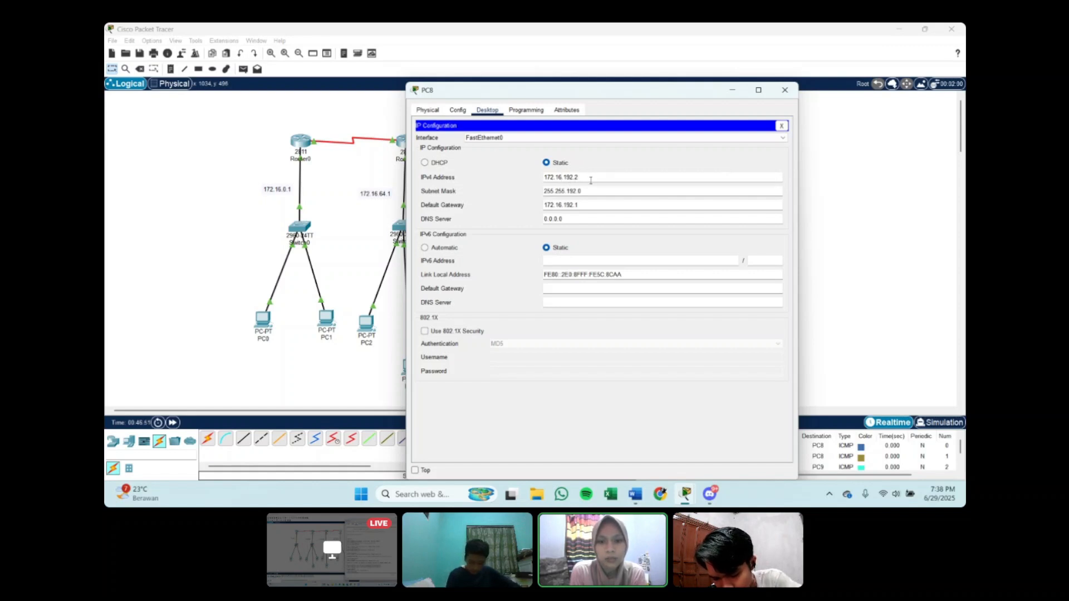
click(732, 90)
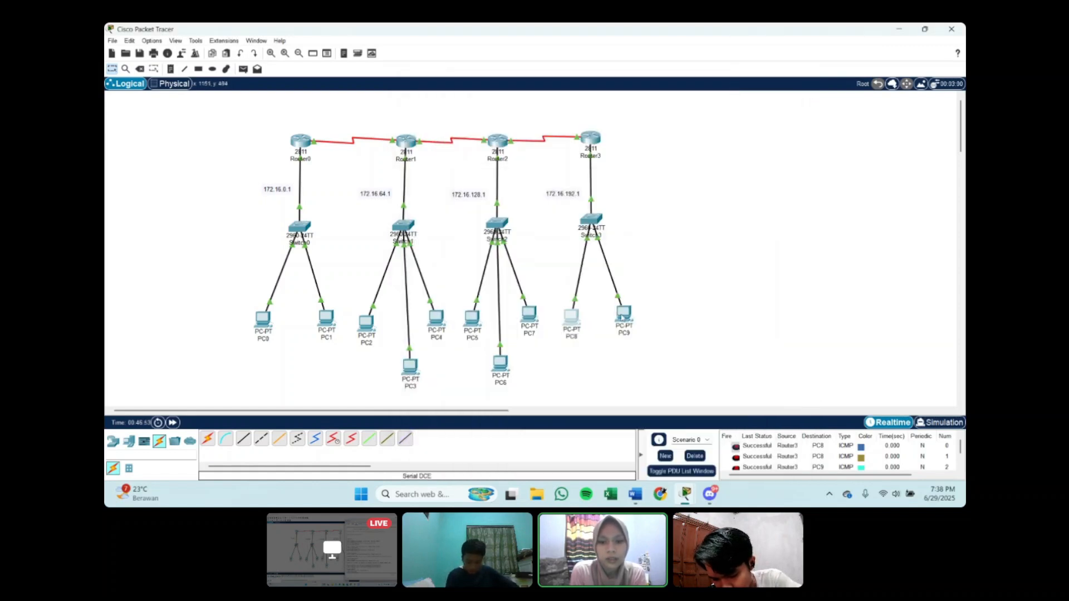
click(623, 316)
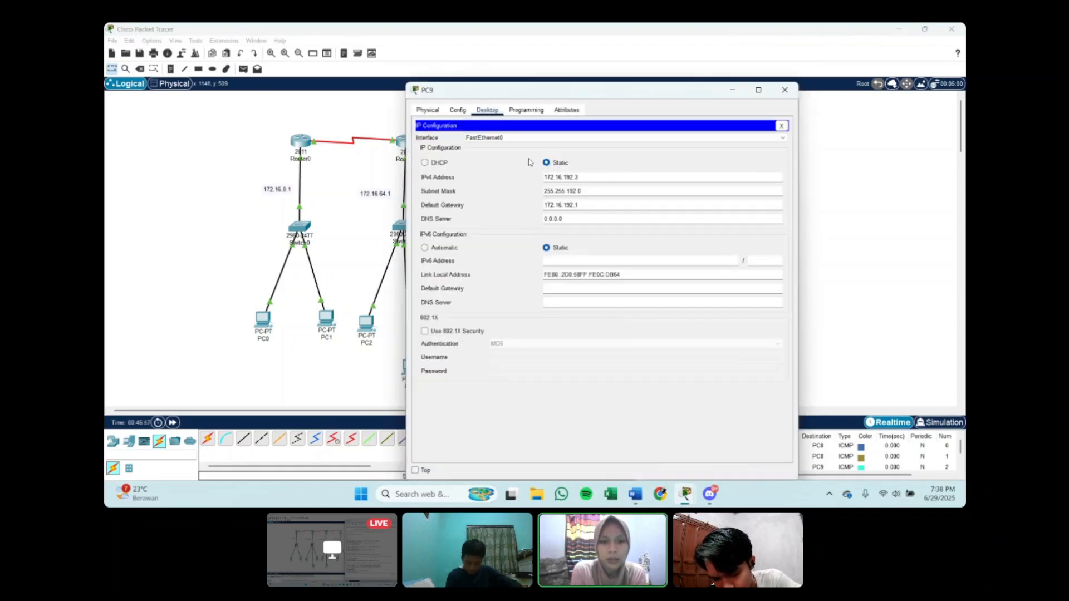
click(733, 90)
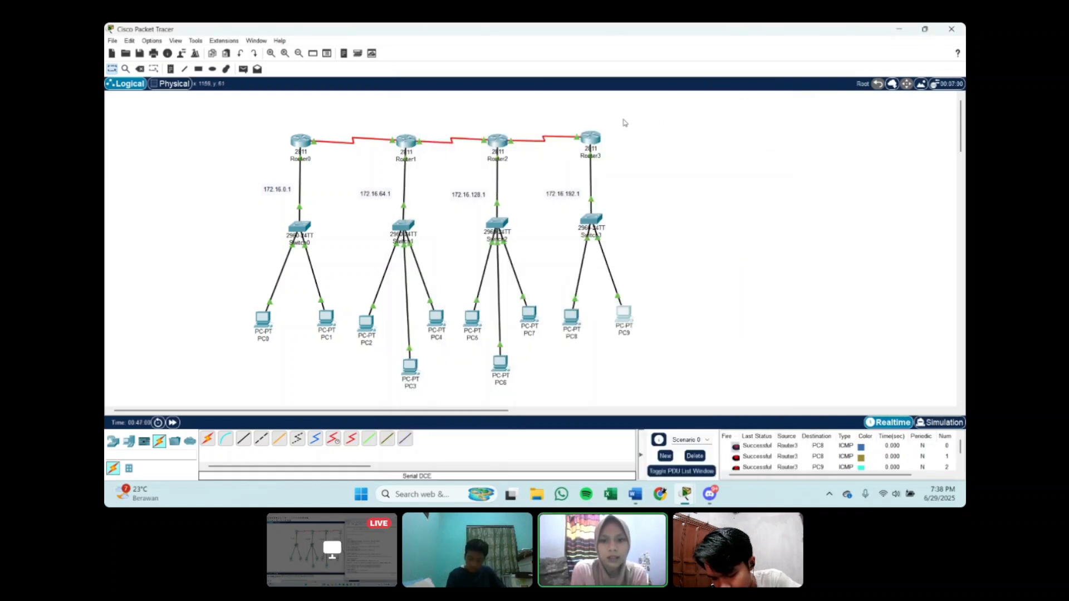
click(590, 142)
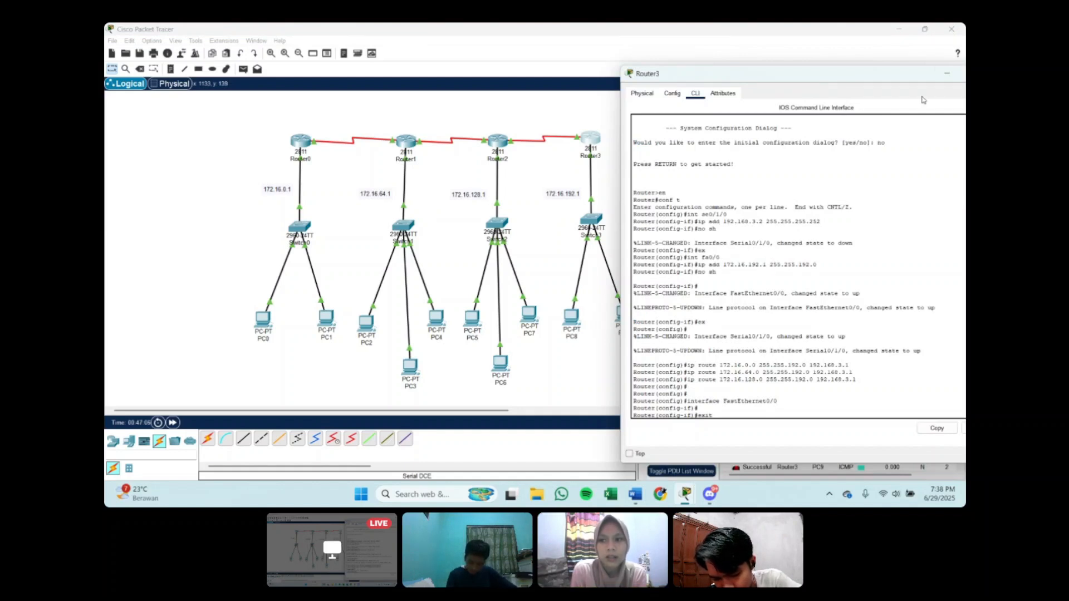
click(946, 77)
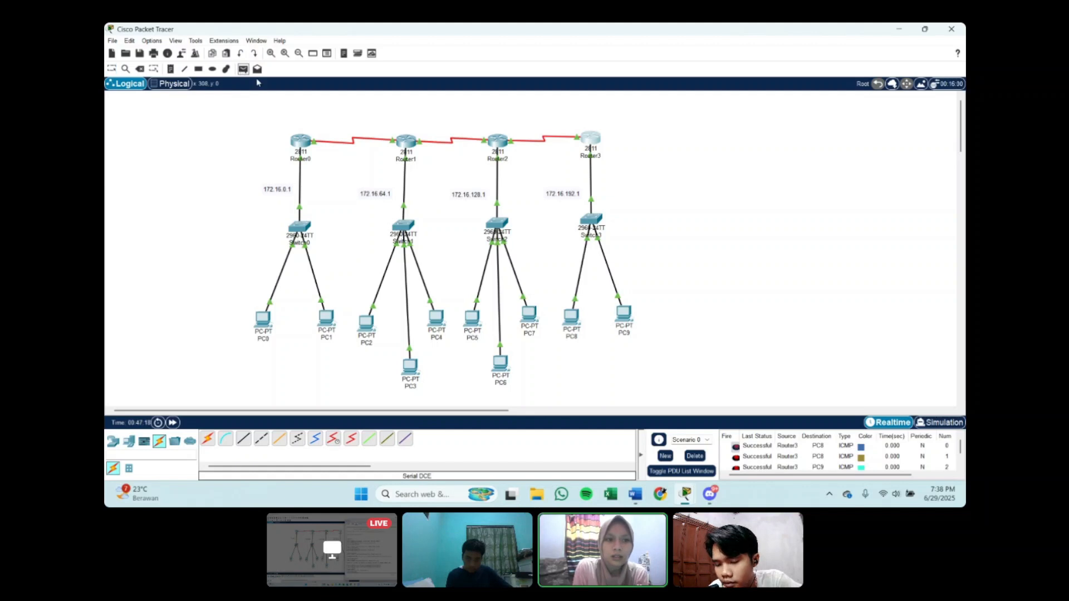
Step: Send one more simple PDU from Router3 to PC8 and check its status in the PDU list
click(590, 138)
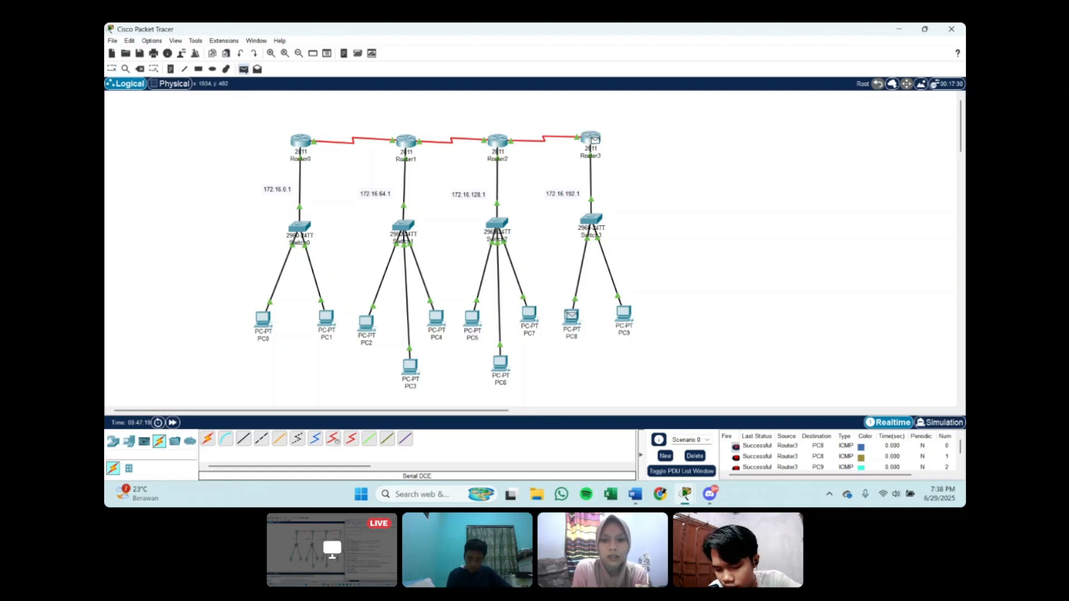
key(Escape)
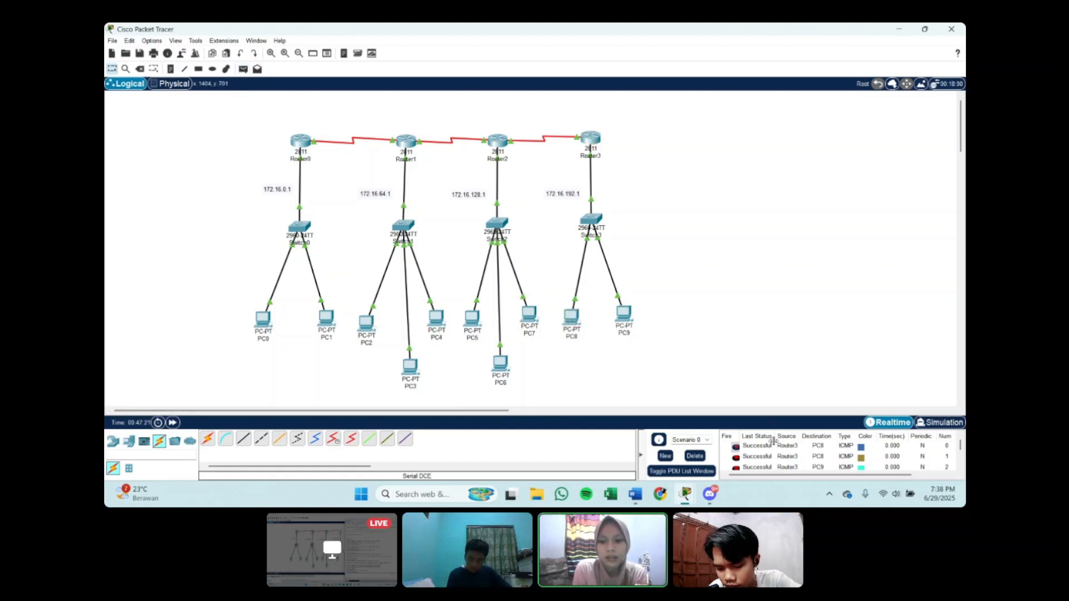
scroll(773, 442, down, 2)
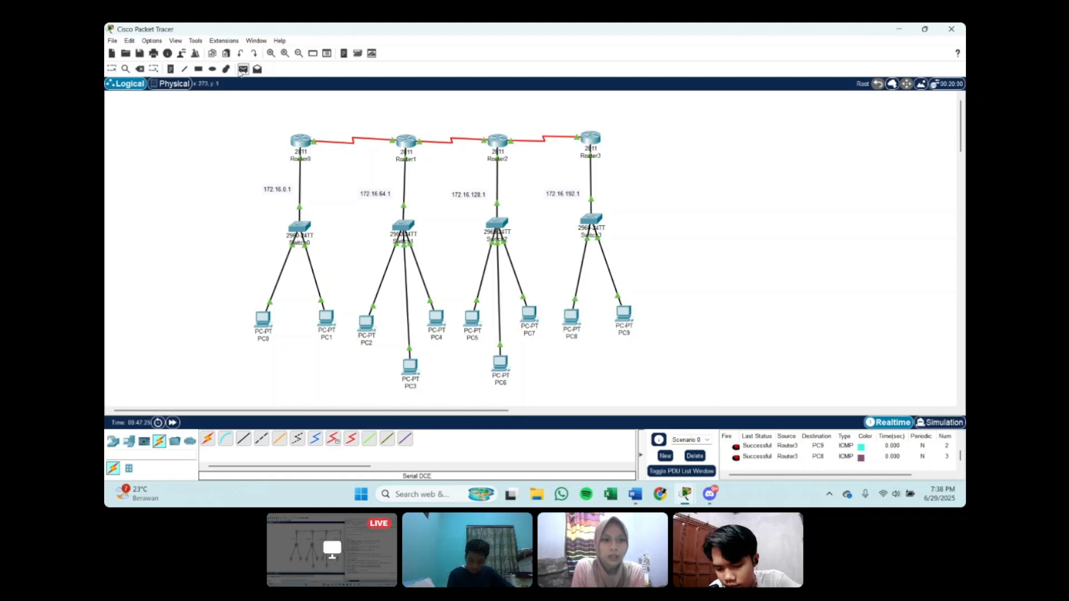
Step: Clear the current scenario's PDU list and send a simple PDU from PC0 to PC8
click(243, 69)
click(695, 456)
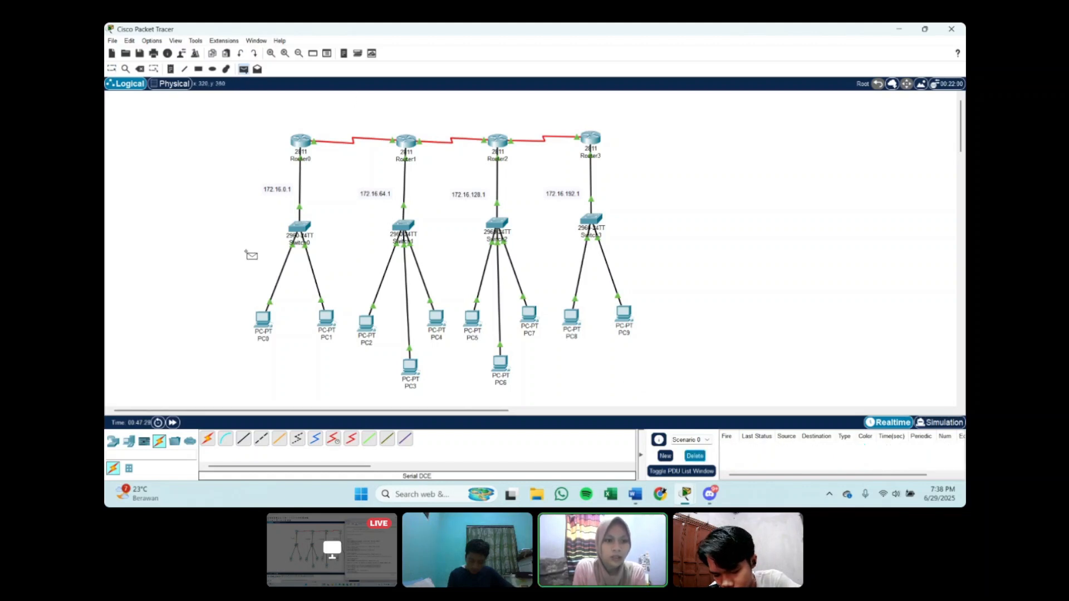
click(267, 319)
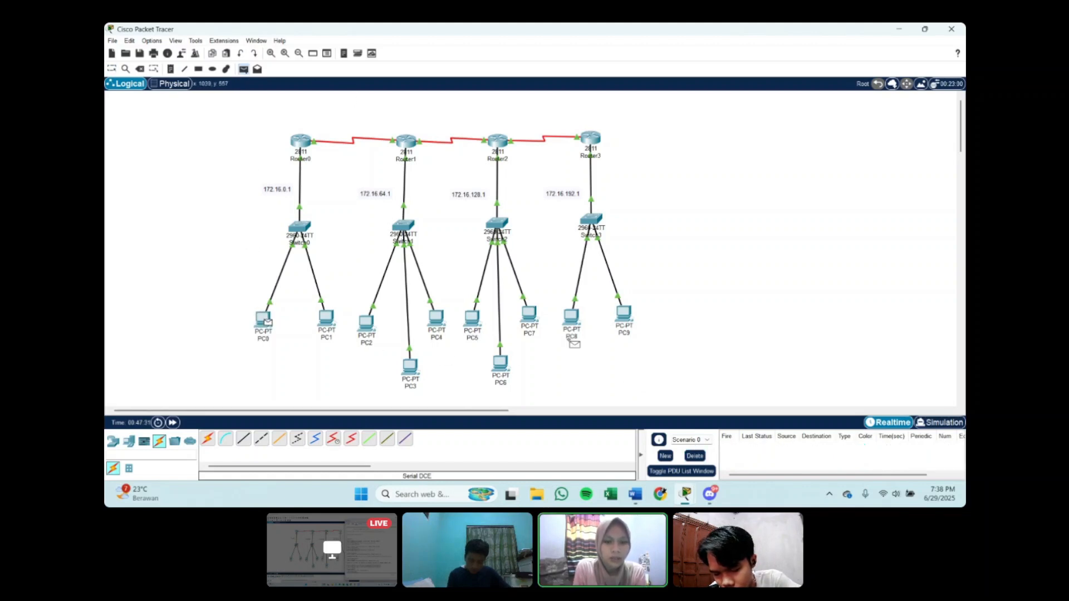
click(570, 315)
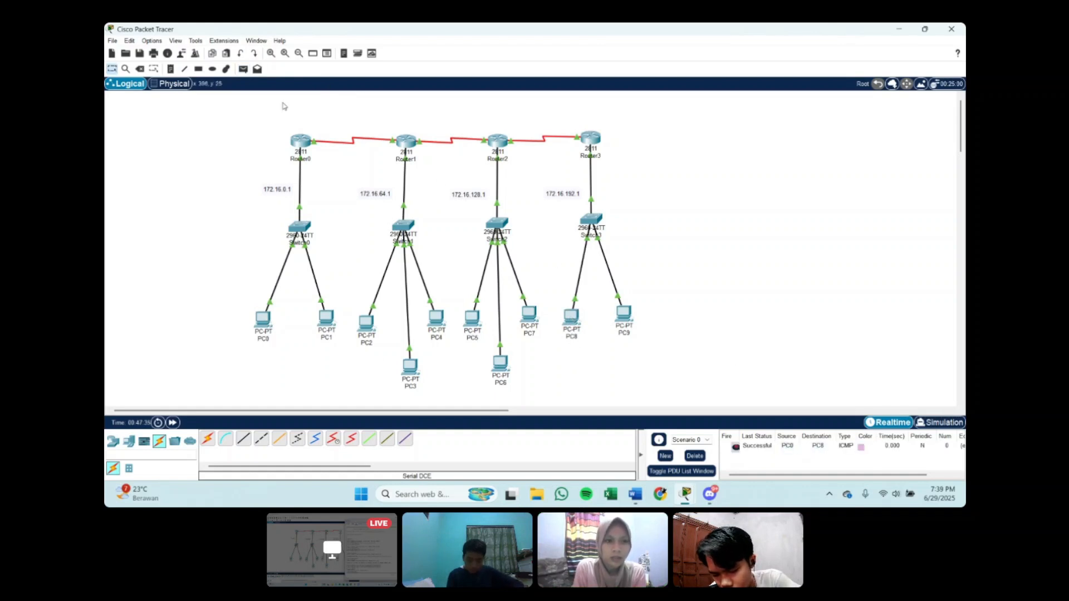
Step: Send a simple PDU from PC1 to PC9 and check the IP configuration of PC8
click(242, 70)
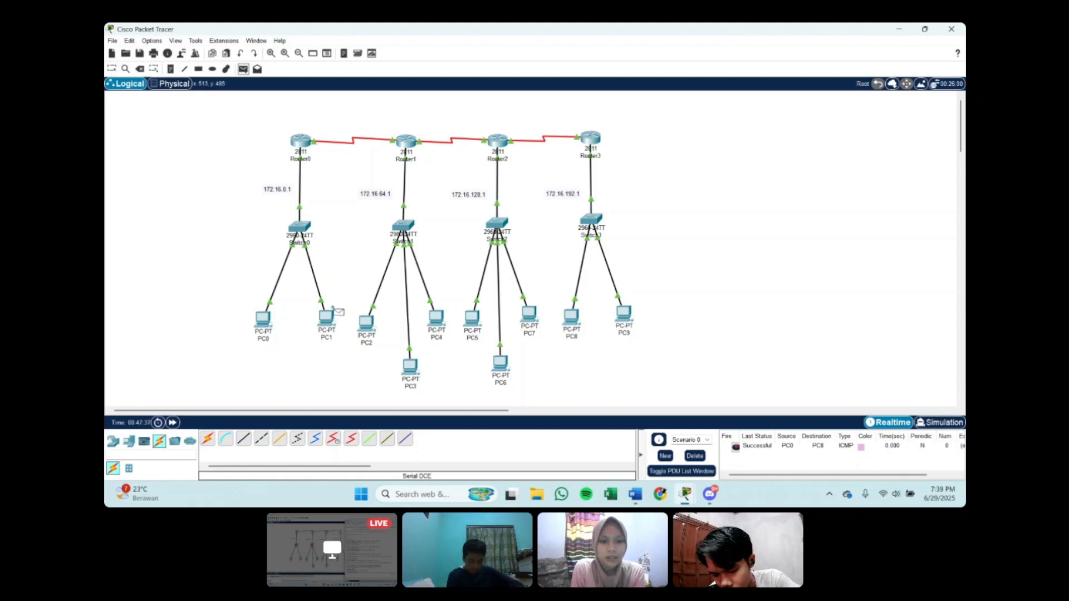
click(327, 318)
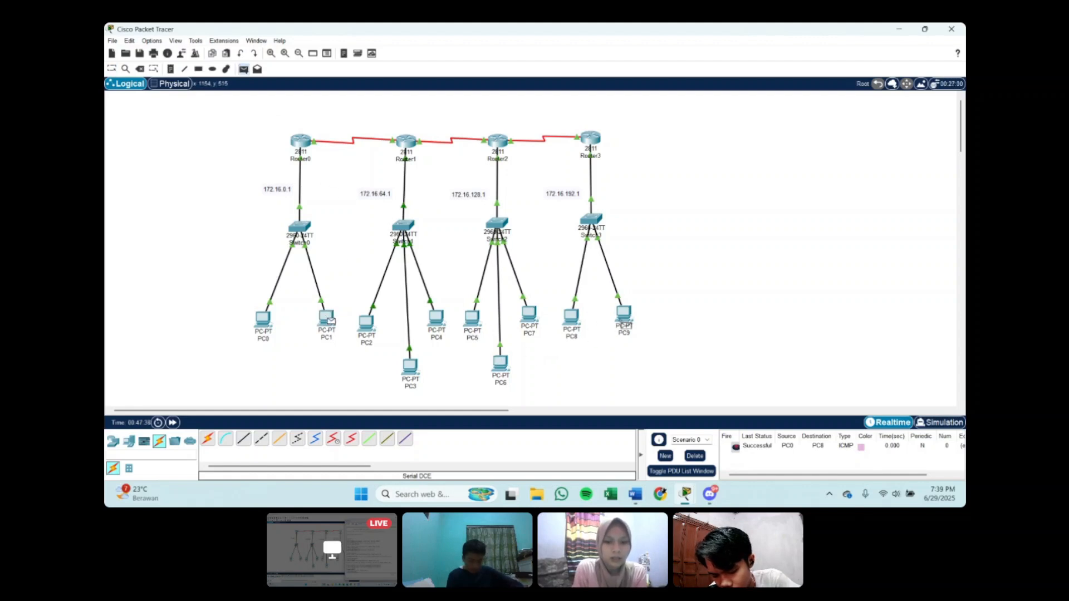
click(623, 313)
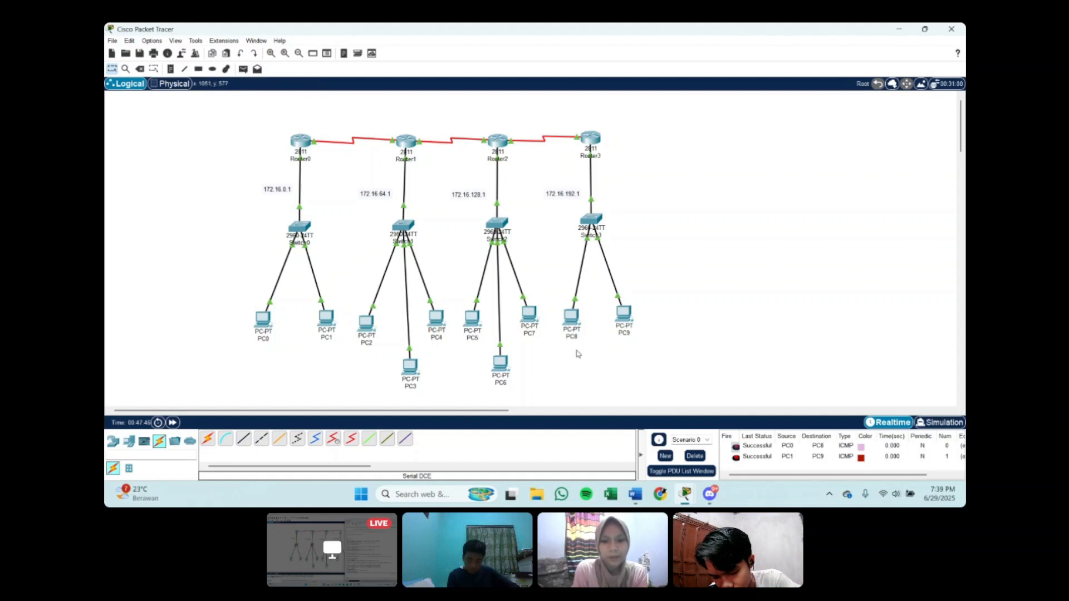
click(573, 317)
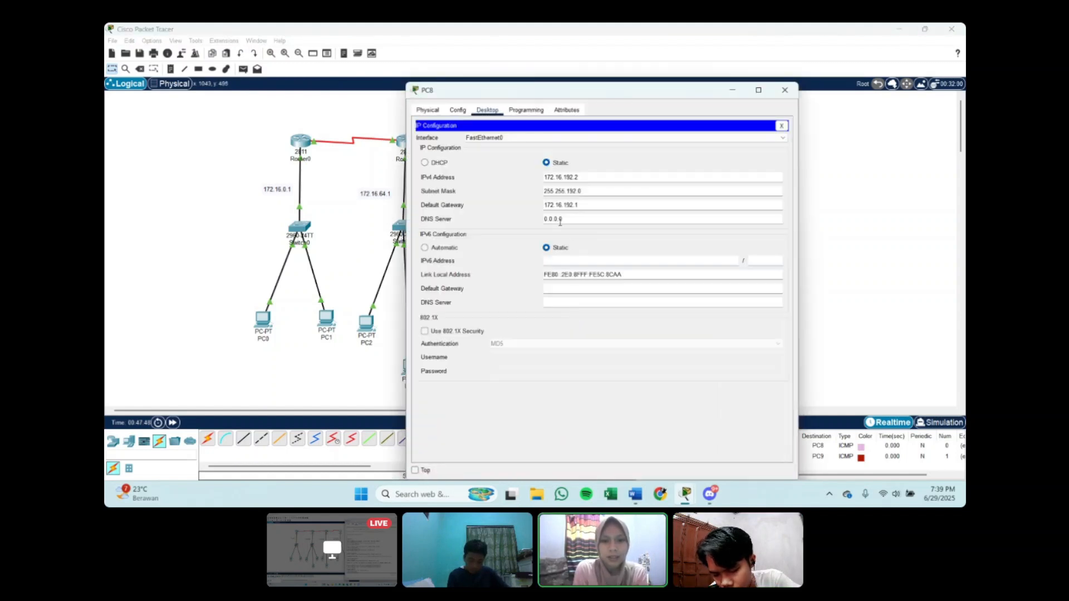
click(732, 90)
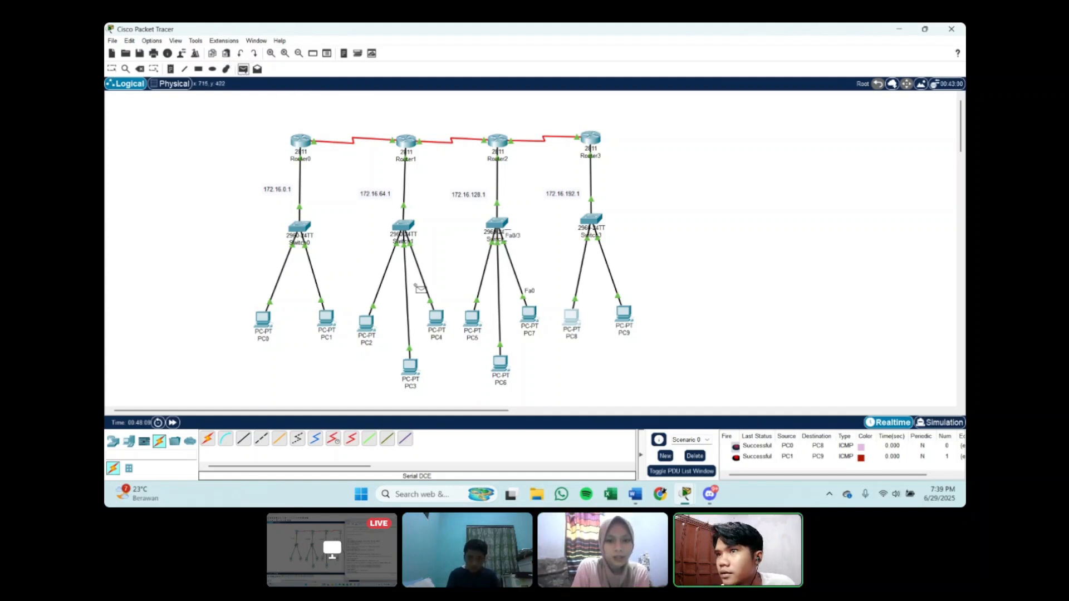
Step: Send two more simple PDUs between LANs, one from PC1 to PC8 and one from PC4 to PC9
click(323, 326)
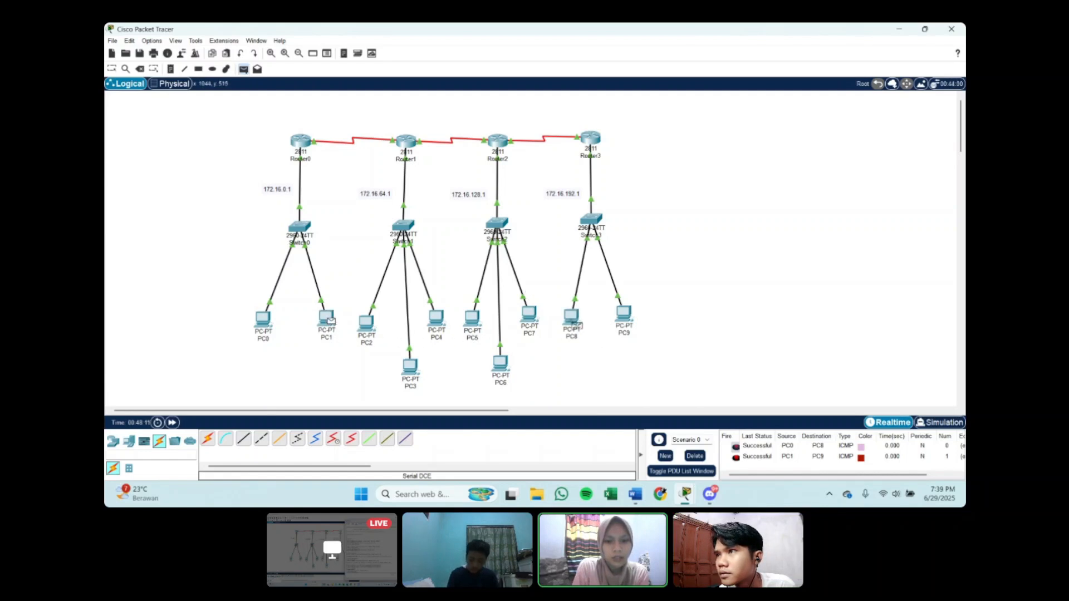
click(570, 318)
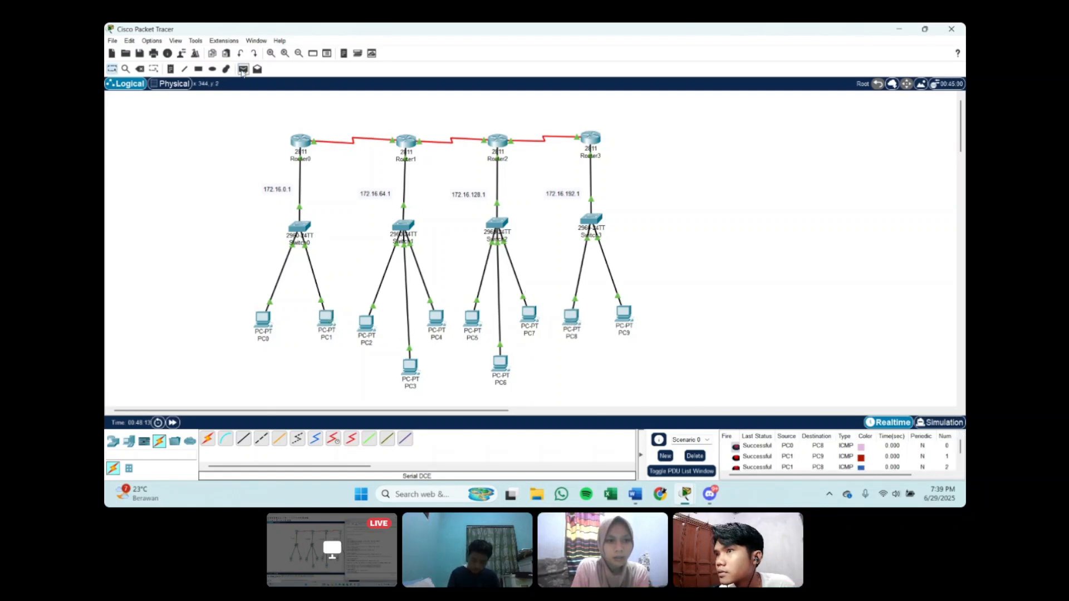
click(437, 318)
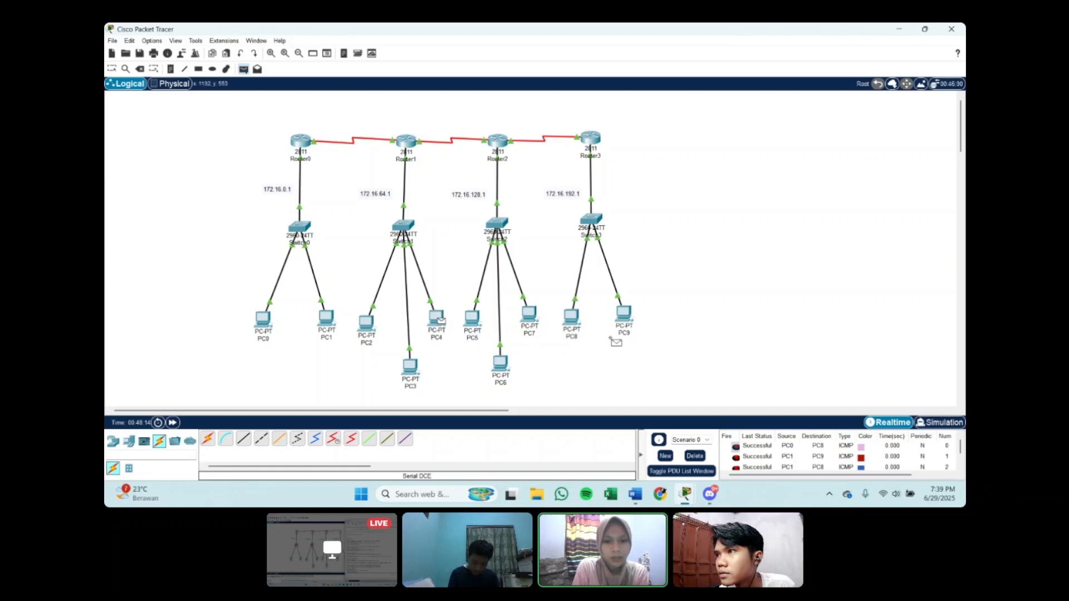
click(624, 318)
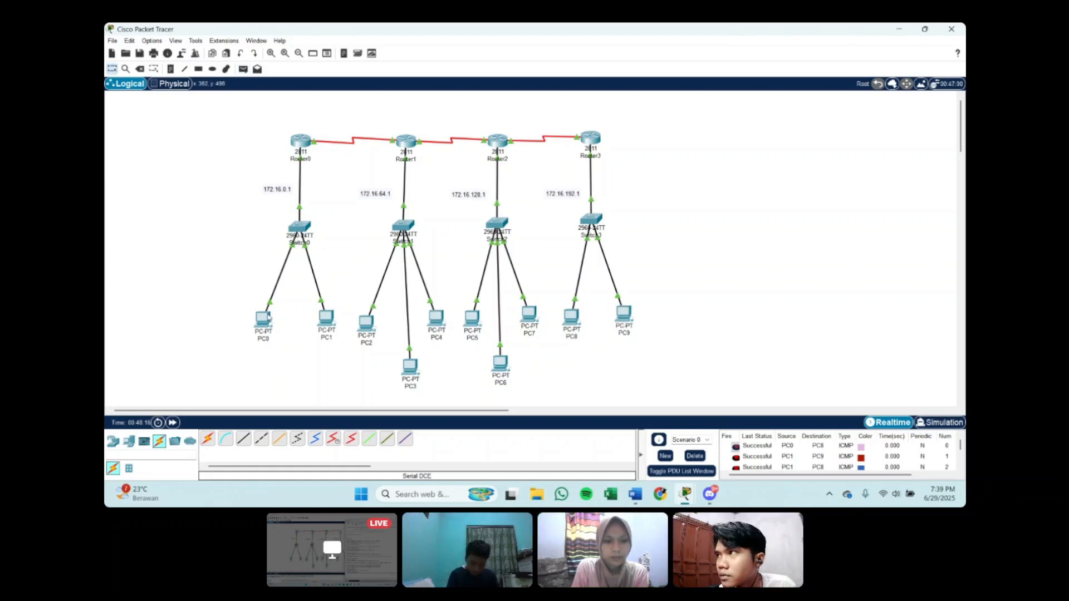
Step: Review the IP configuration of PC0
click(263, 320)
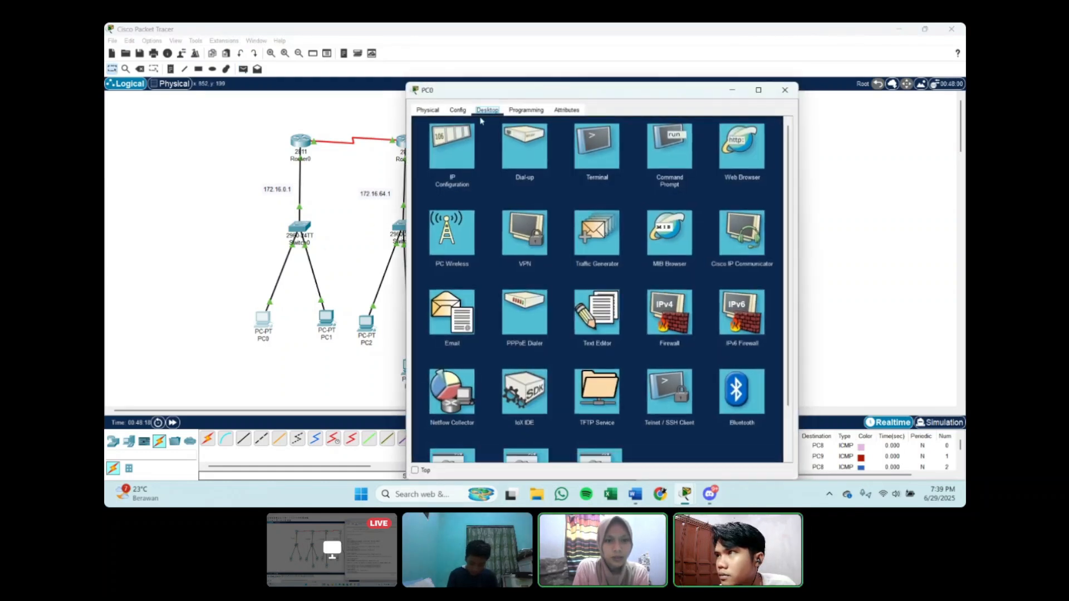
click(451, 139)
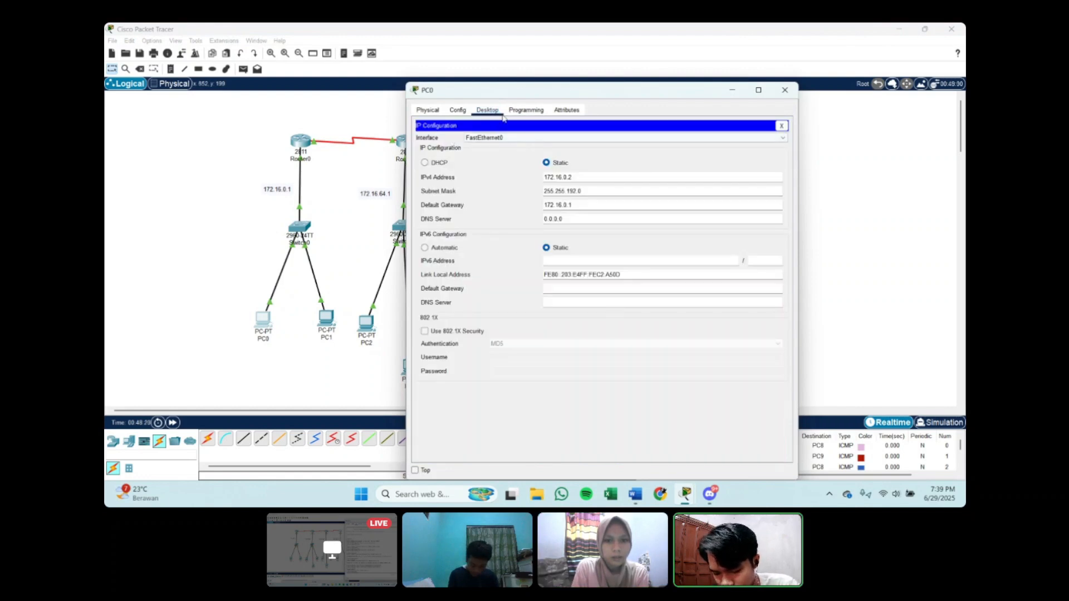
click(782, 126)
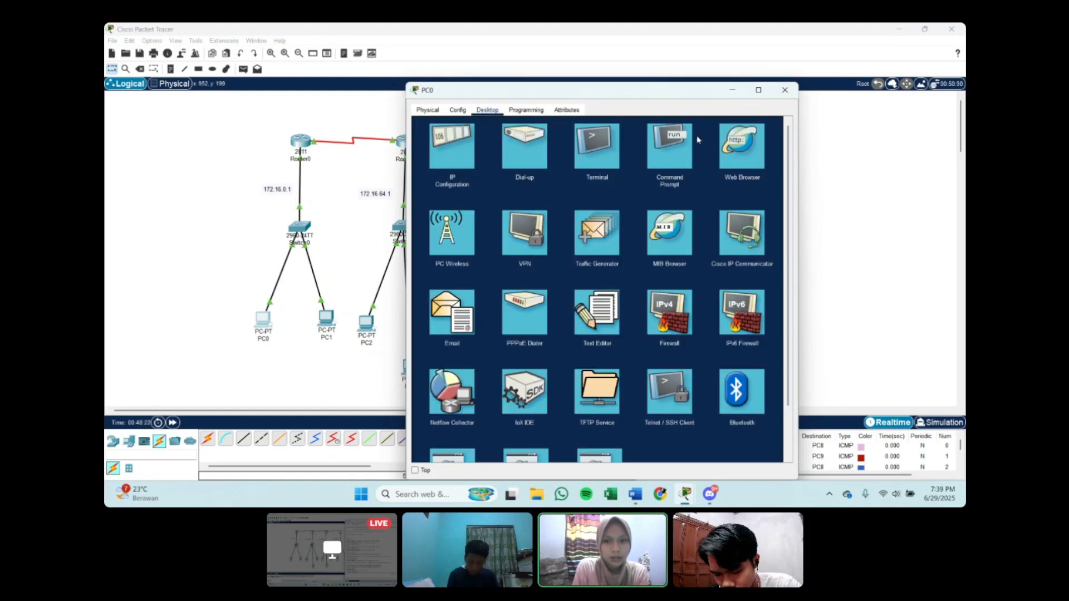
Step: Ping 172.16.192.3 from PC0's Command Prompt, keeping its window clear of the topology
click(671, 144)
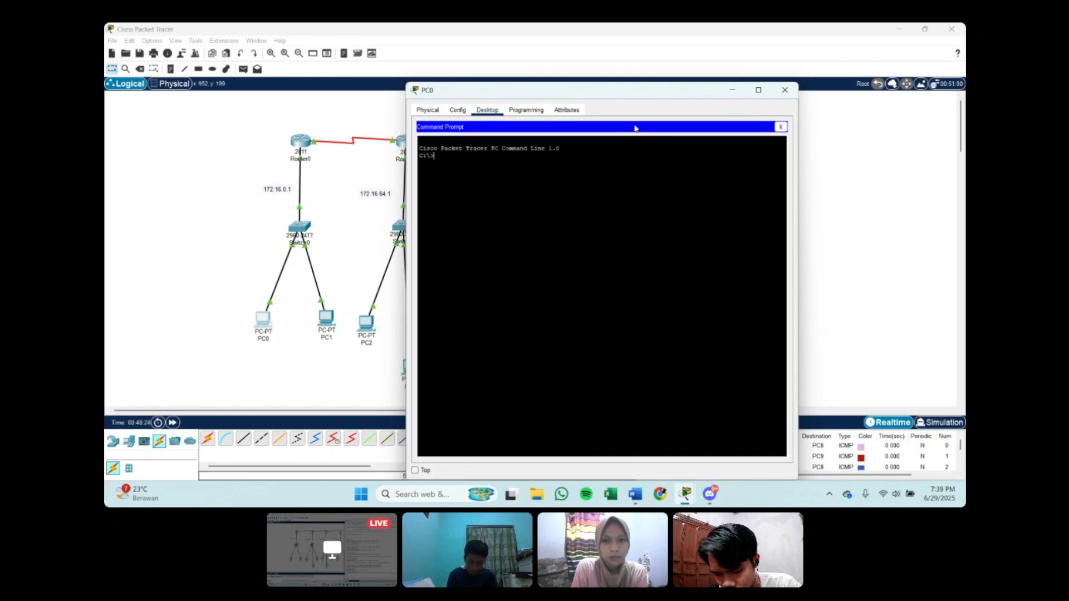
drag(579, 97, 826, 79)
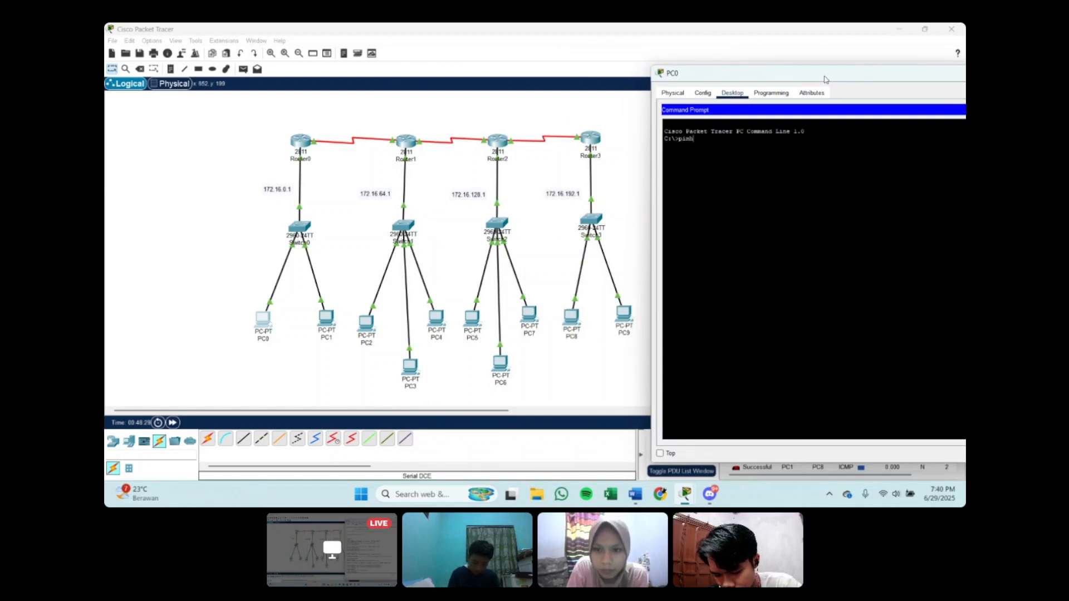
text(ping)
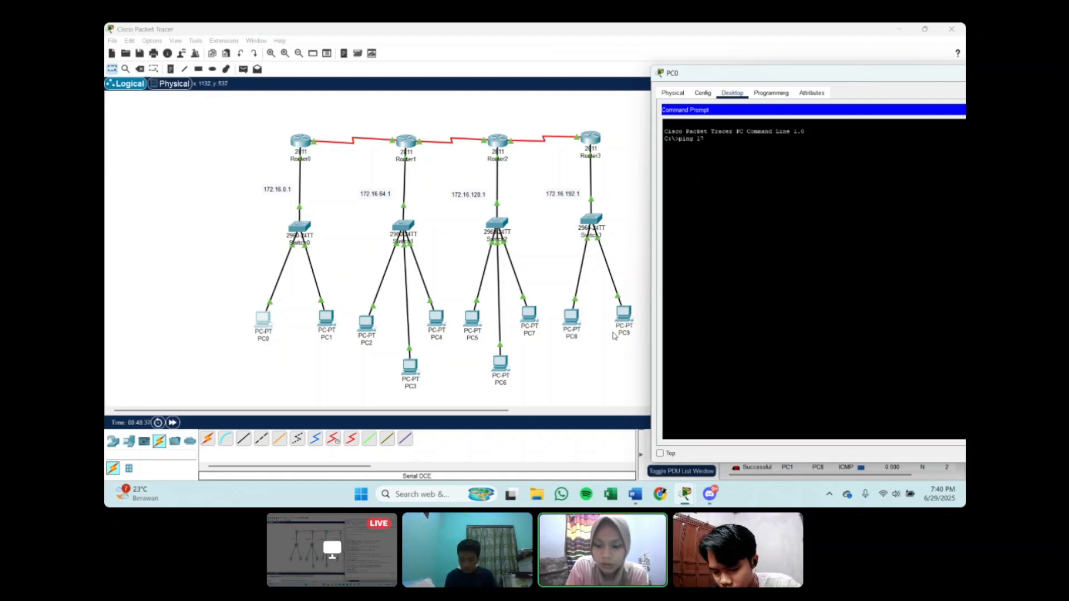
text( 172.16)
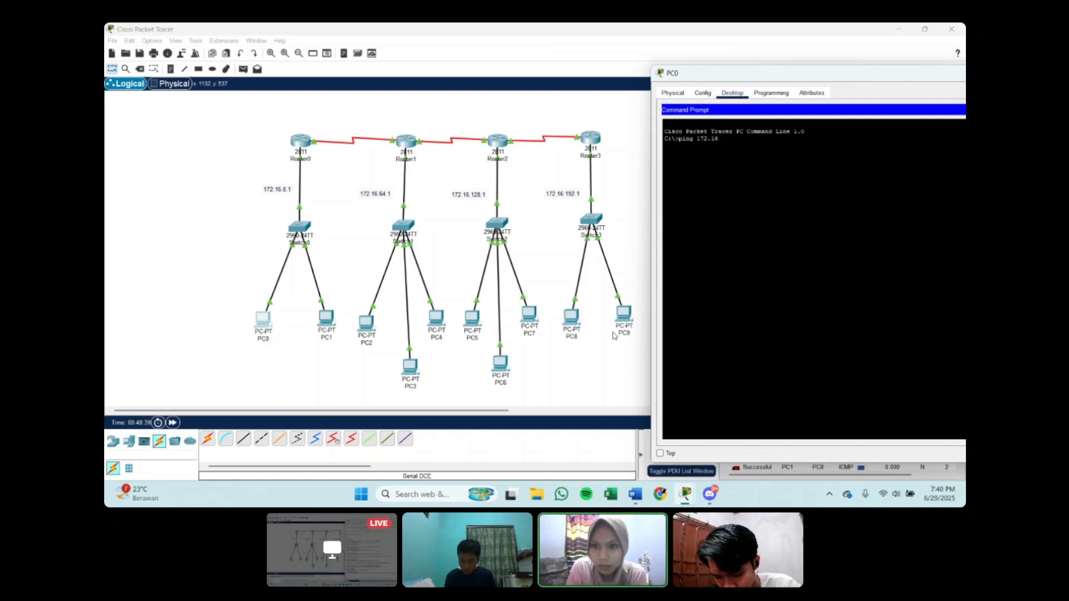
text(.192.)
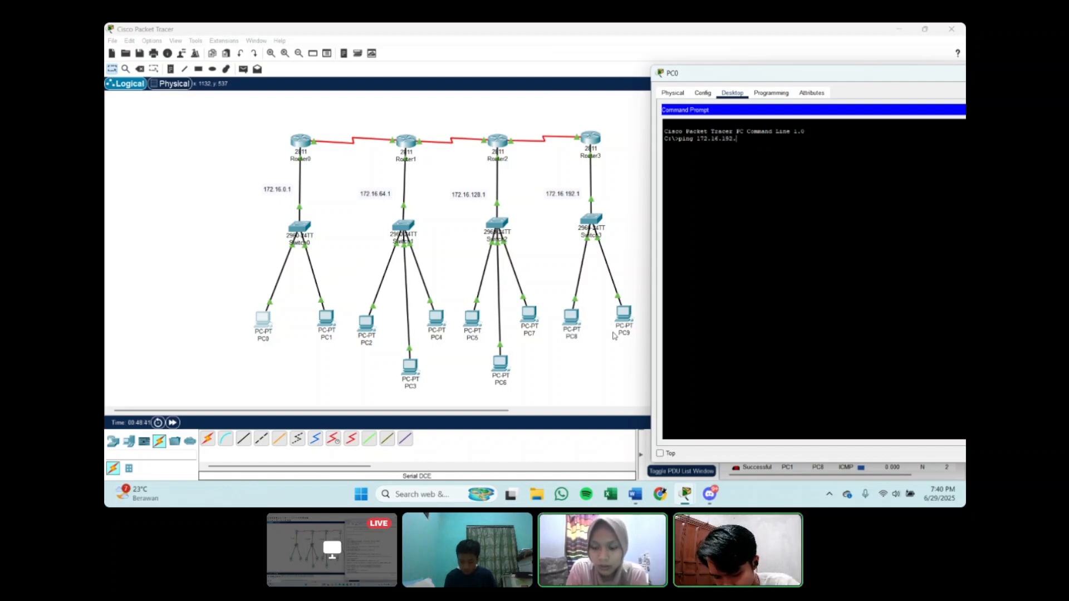
text(3)
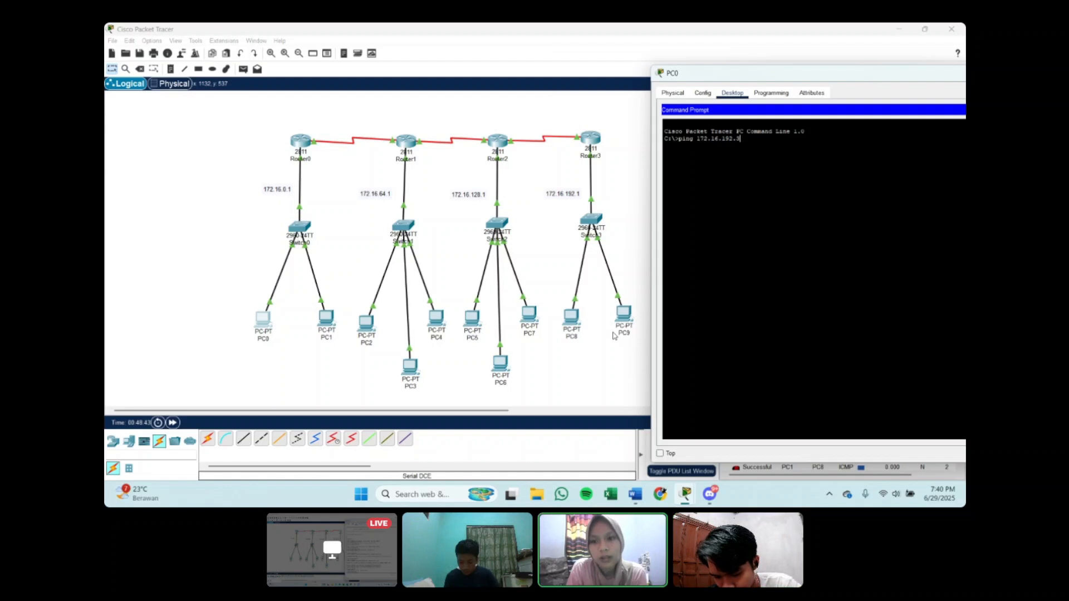
key(Return)
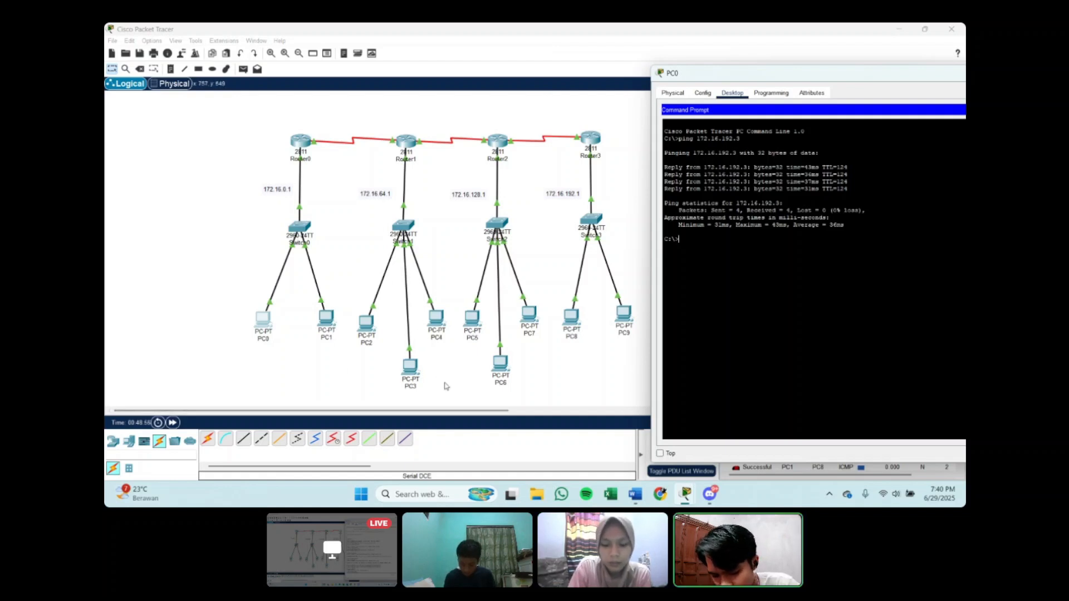
Step: Ping 172.16.64.2 from PC0 to test connectivity with the 172.16.64.1 LAN
text(ng 1)
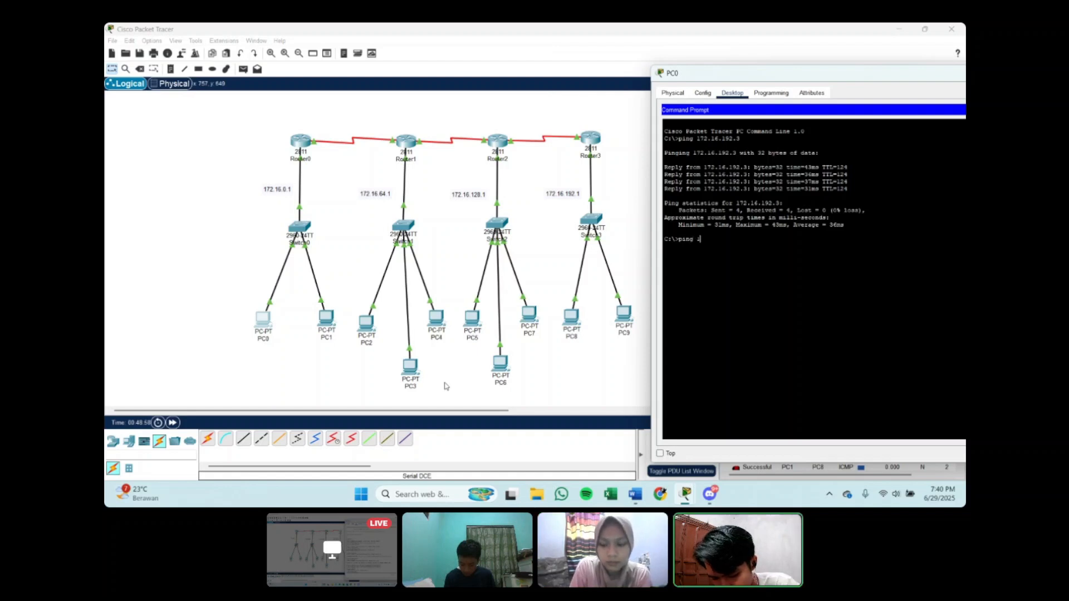
text(7)
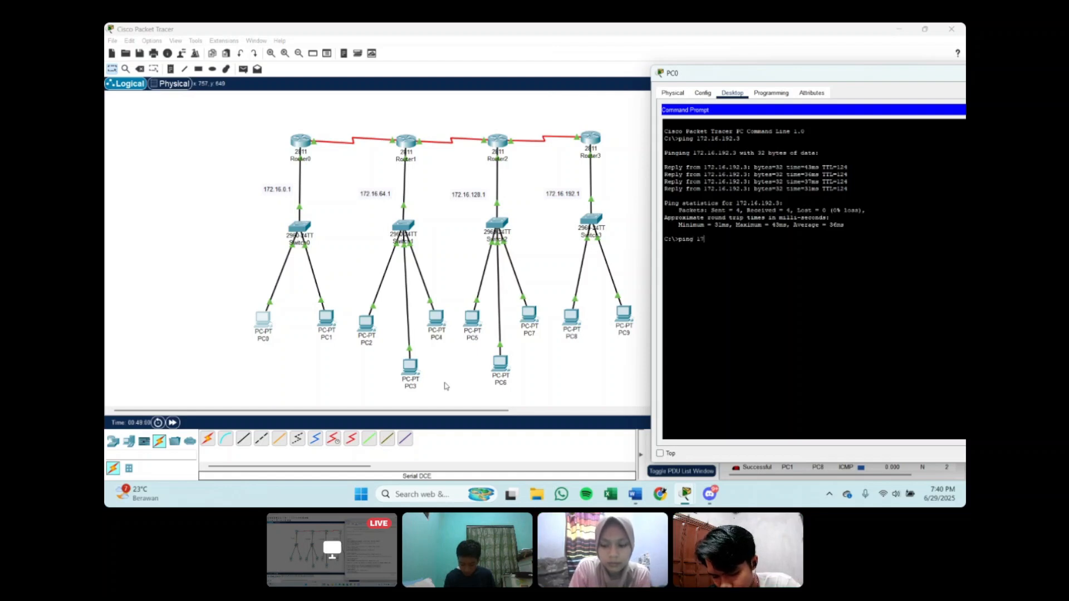
text(2.16)
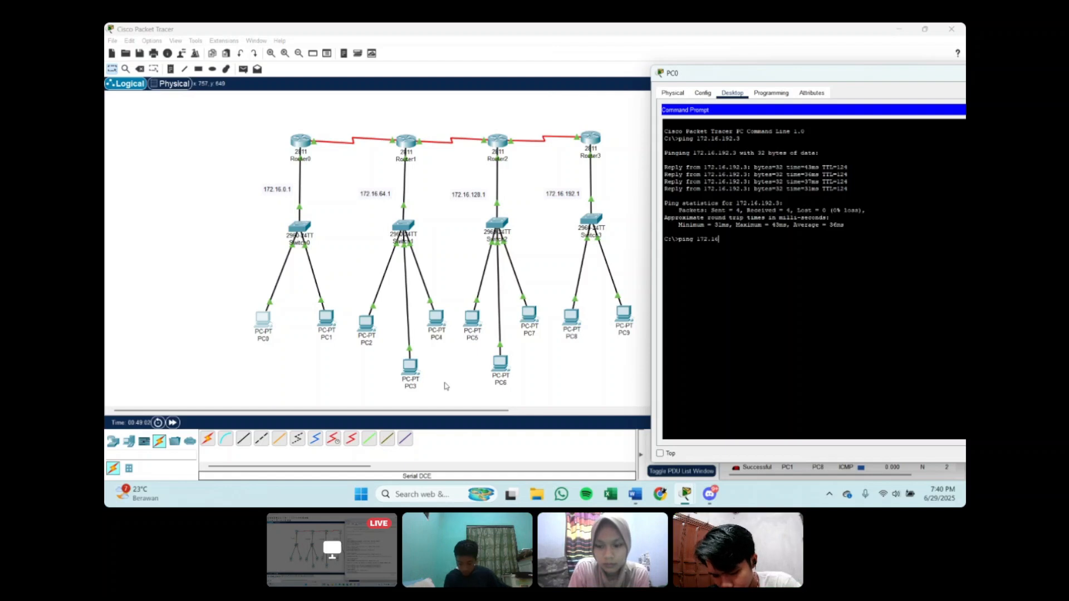
text(.)
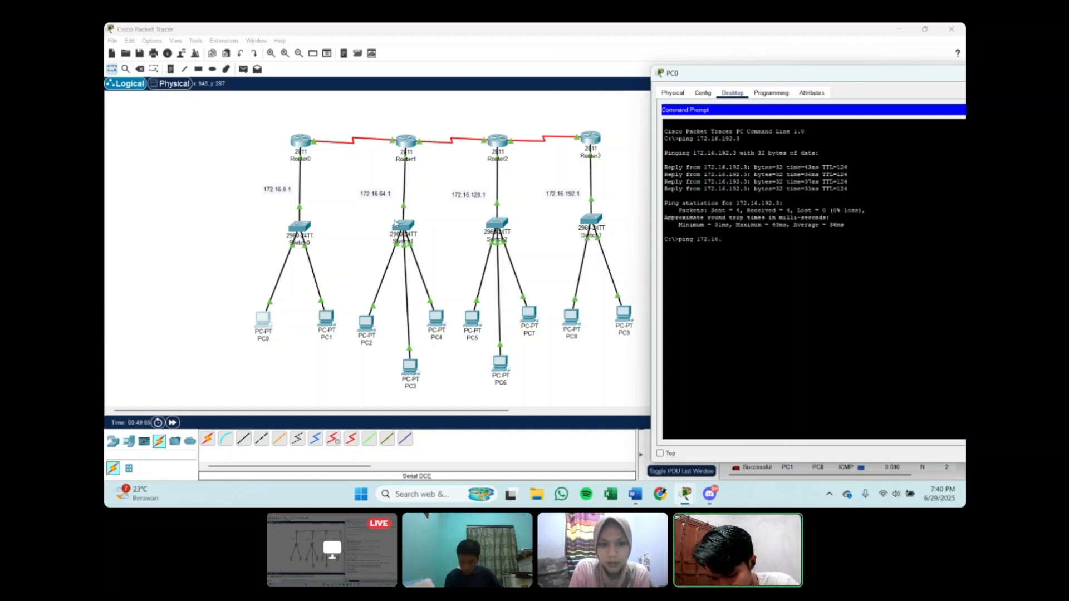
text(64.2)
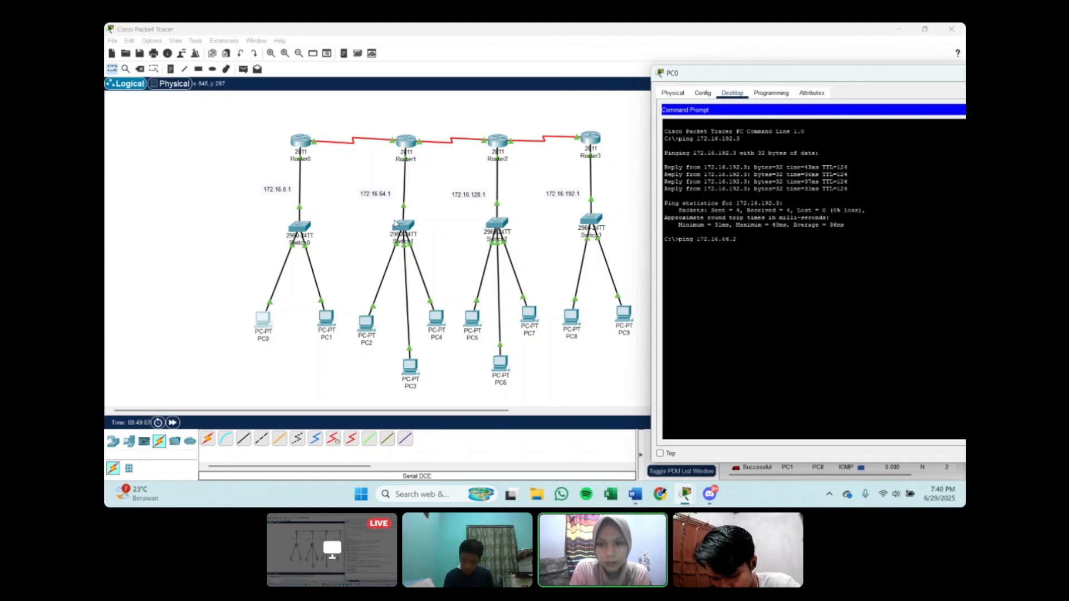
key(Return)
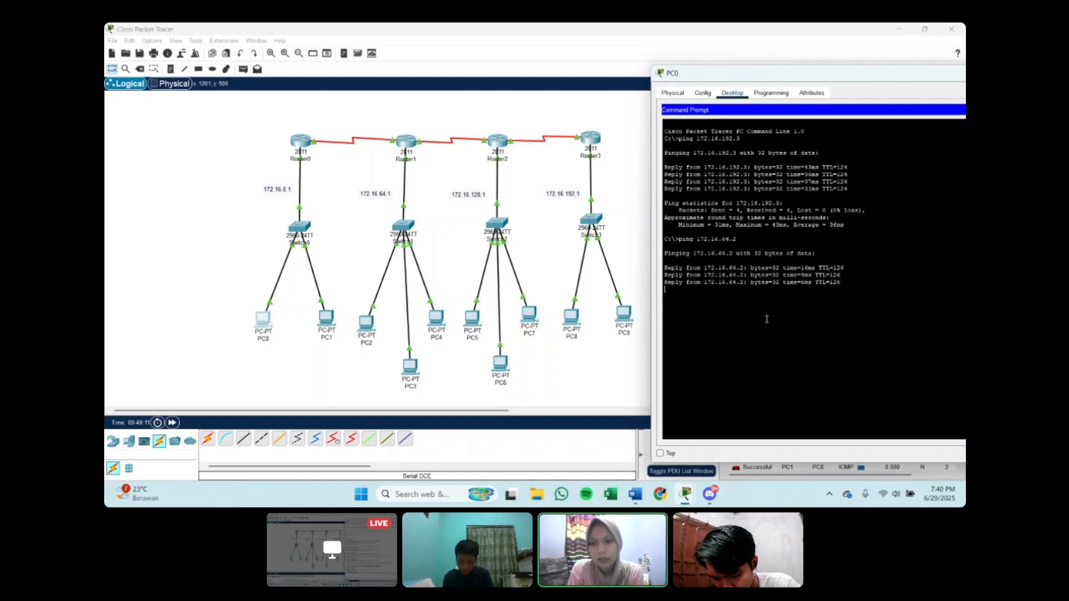
Step: Ping 172.16.128.1 from PC0 to test connectivity with Router2's LAN gateway
text(ping)
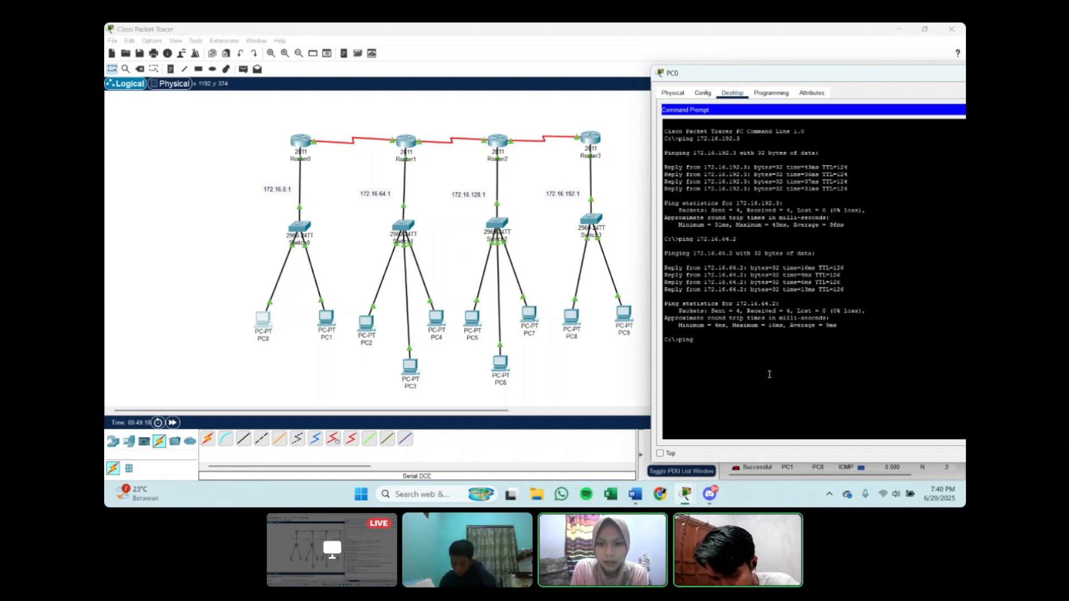
text(172.)
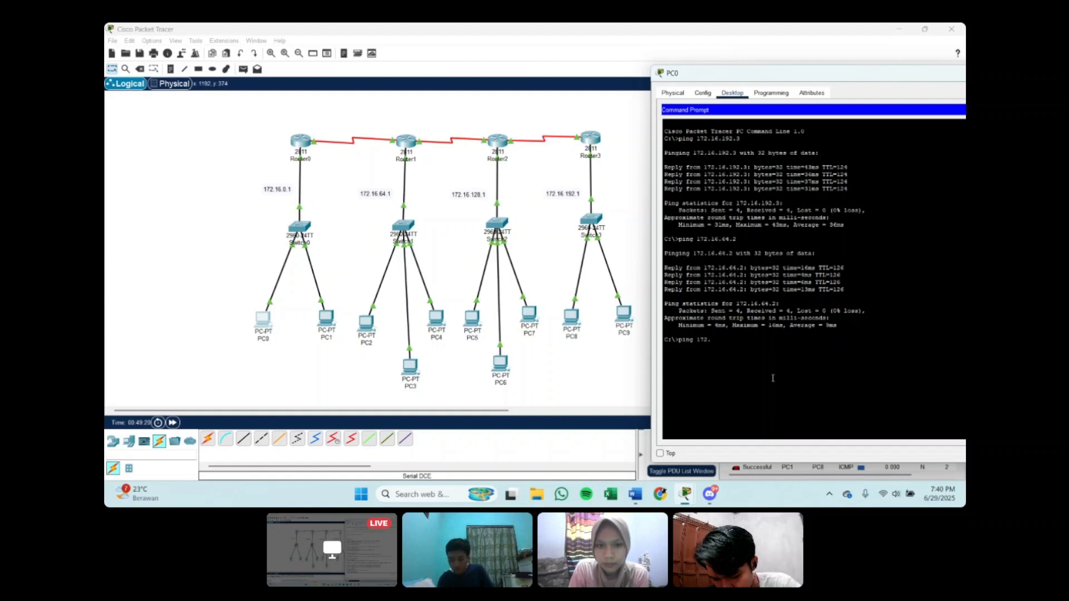
text(16.1)
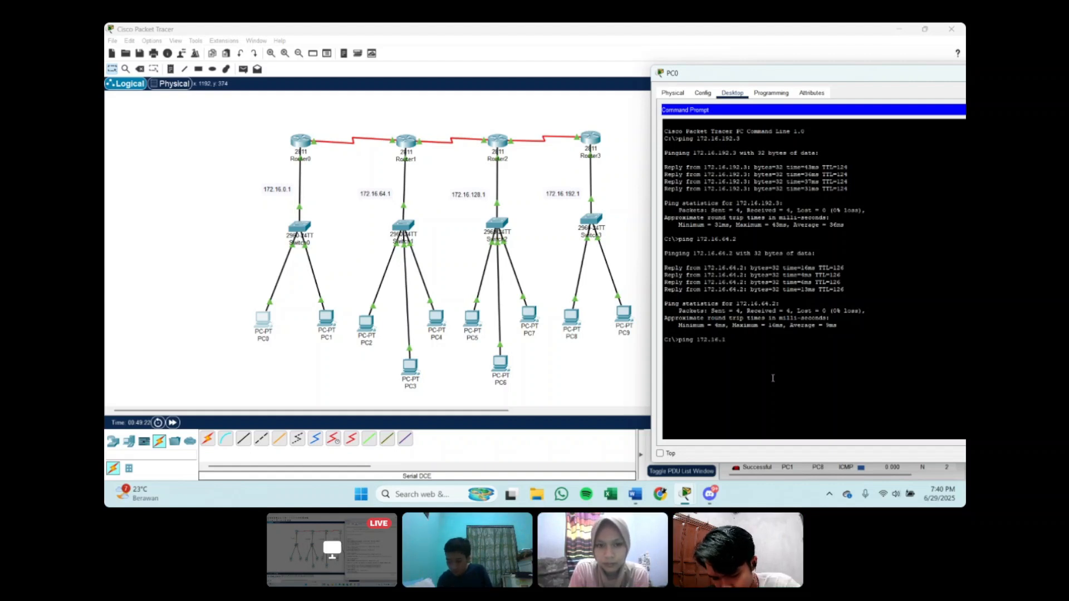
text(28.1)
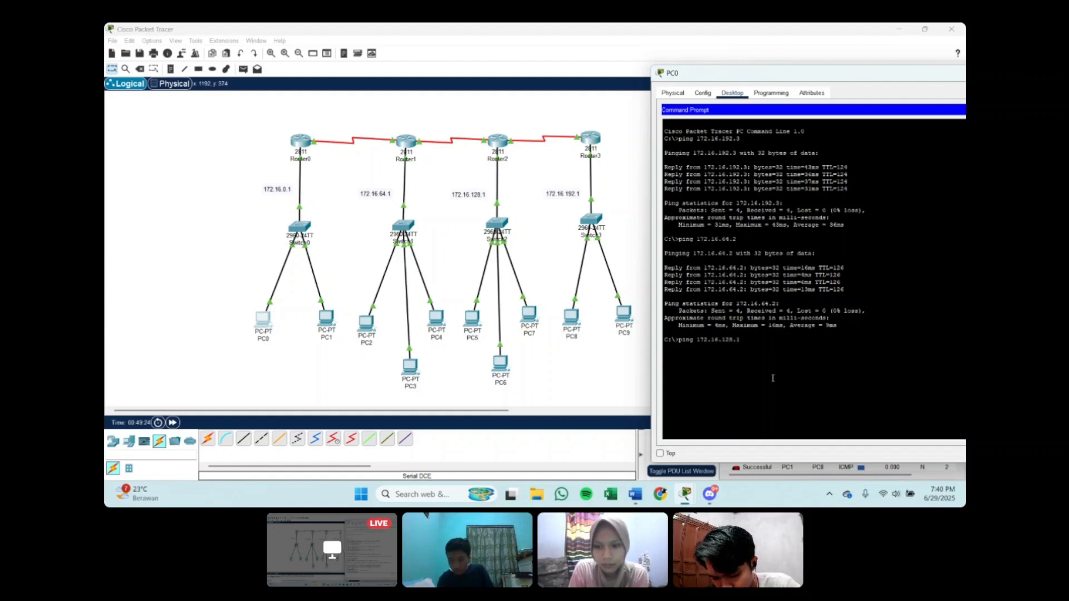
key(Return)
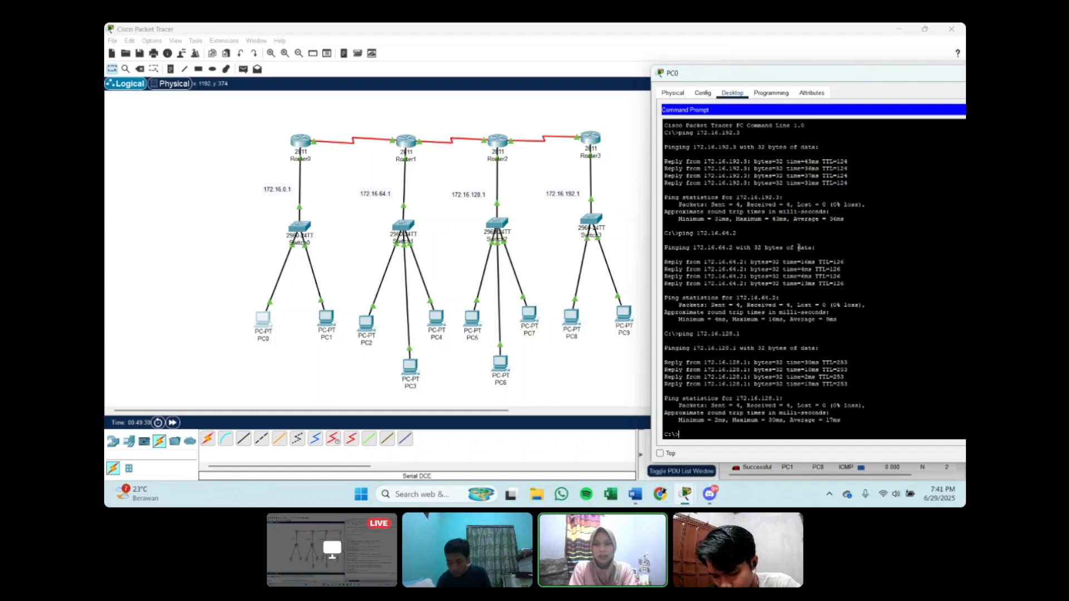
Step: Return to the topology, change to Simulation mode and play the animation of the listed PDUs
click(645, 226)
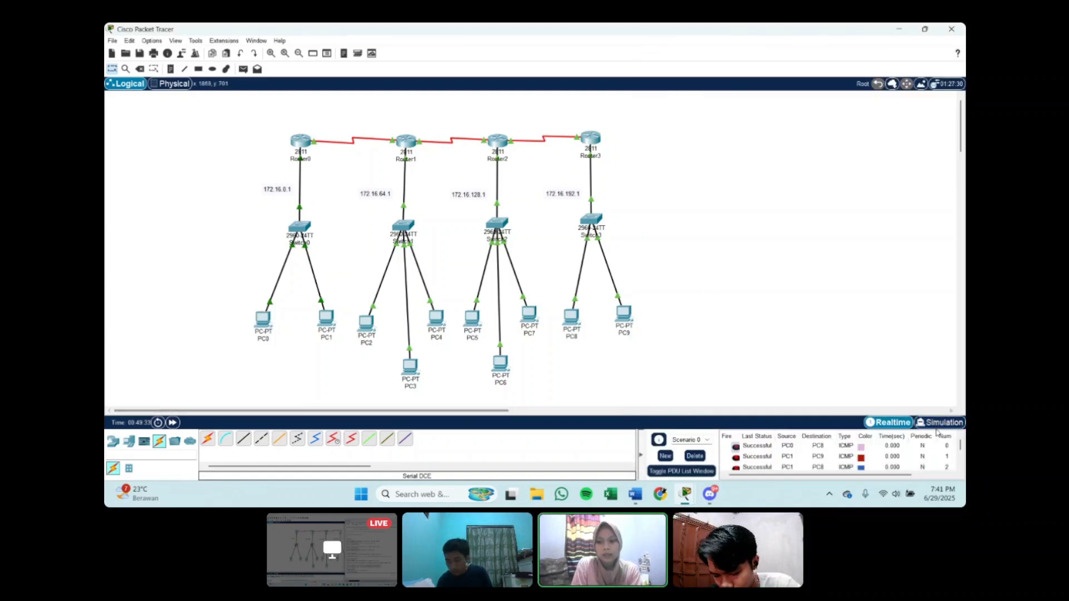
click(938, 423)
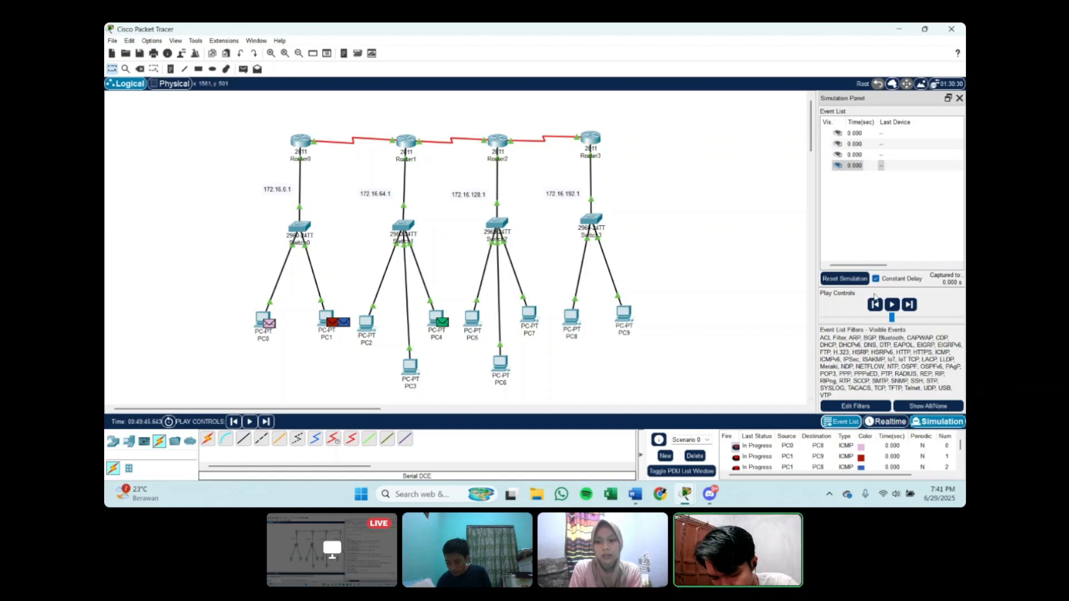
click(894, 305)
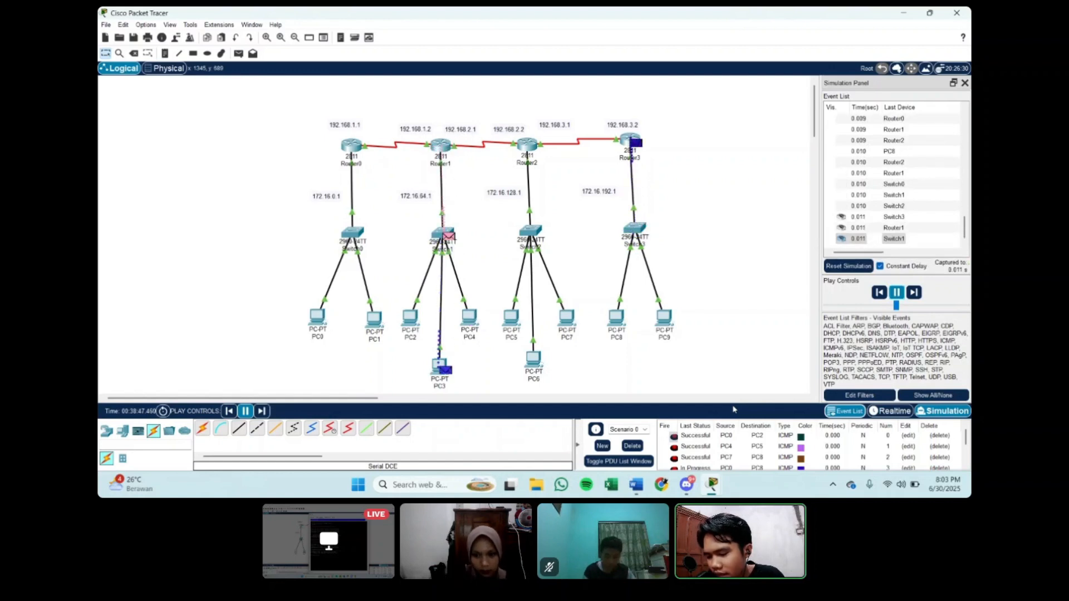
Step: Examine the last status of each PDU in the PDU list while the simulation plays
scroll(735, 448, down, 1)
scroll(735, 451, up, 1)
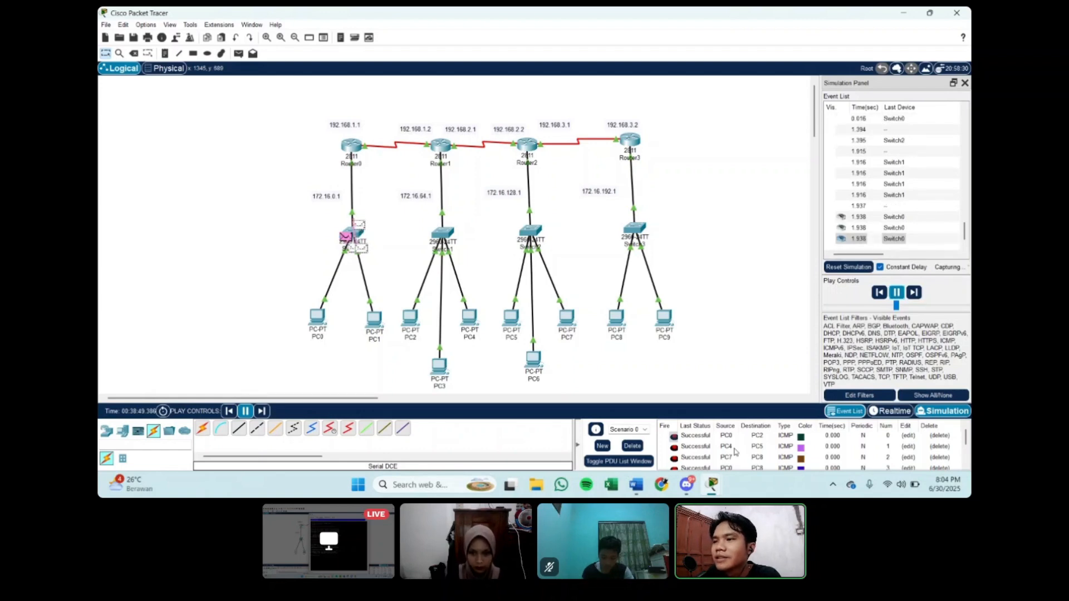
scroll(735, 452, down, 1)
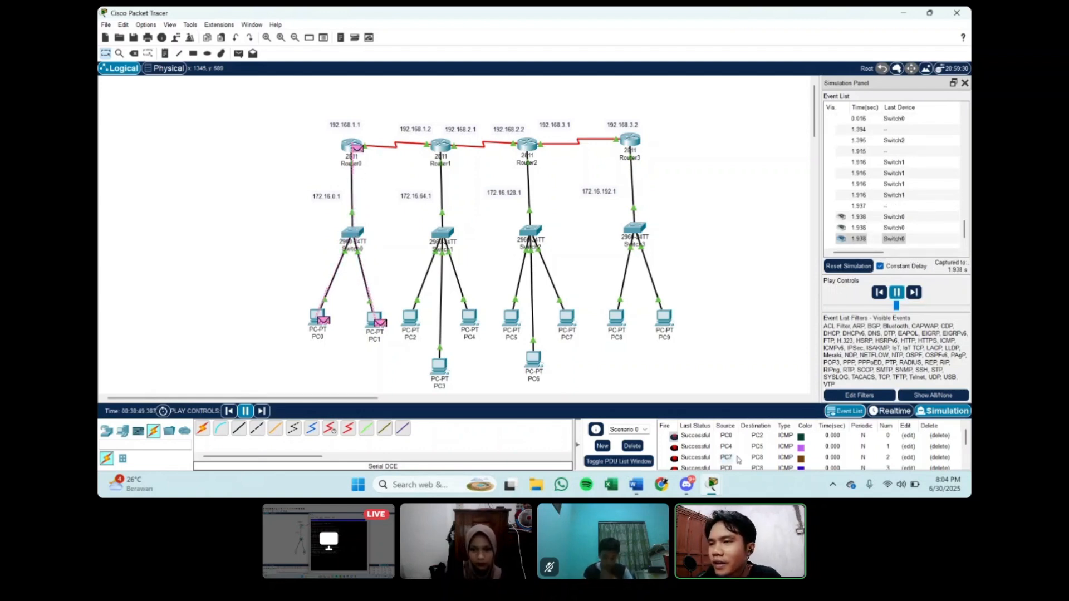